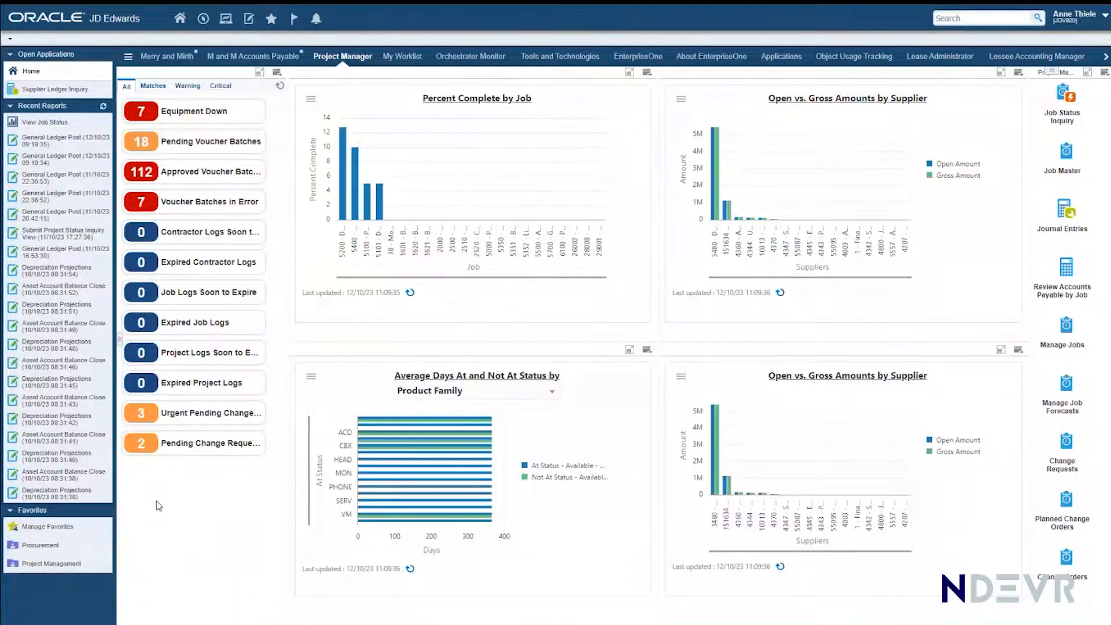
Step: Review the equipment records behind the Equipment Down alert and return to the Project Manager dashboard
{"action": "mouse_move", "coordinate": [197, 120]}
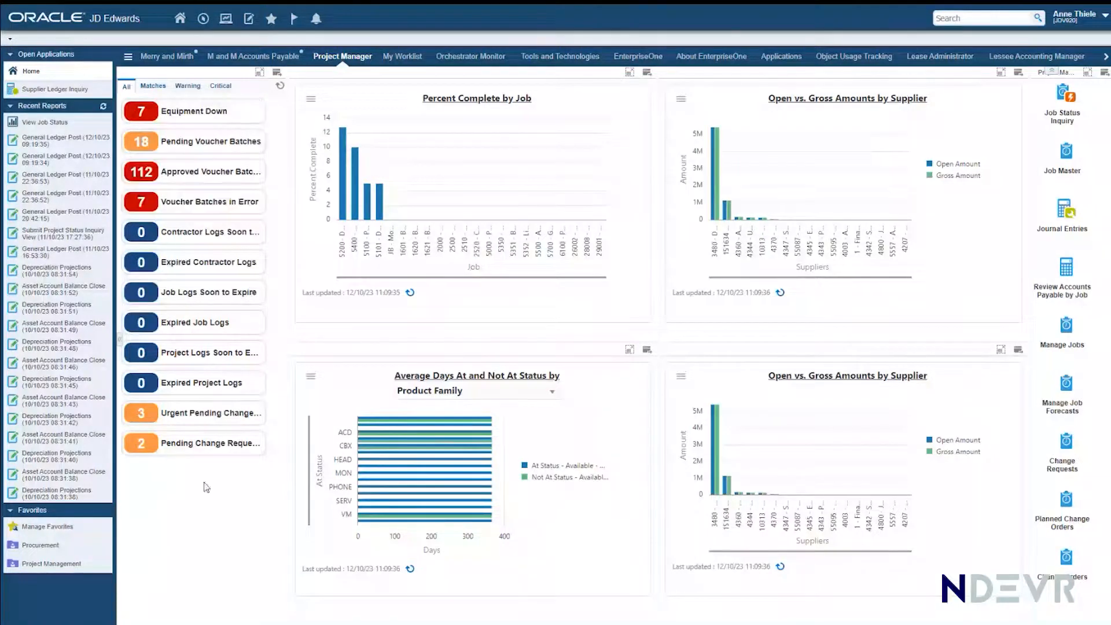
{"action": "left_click", "coordinate": [180, 118]}
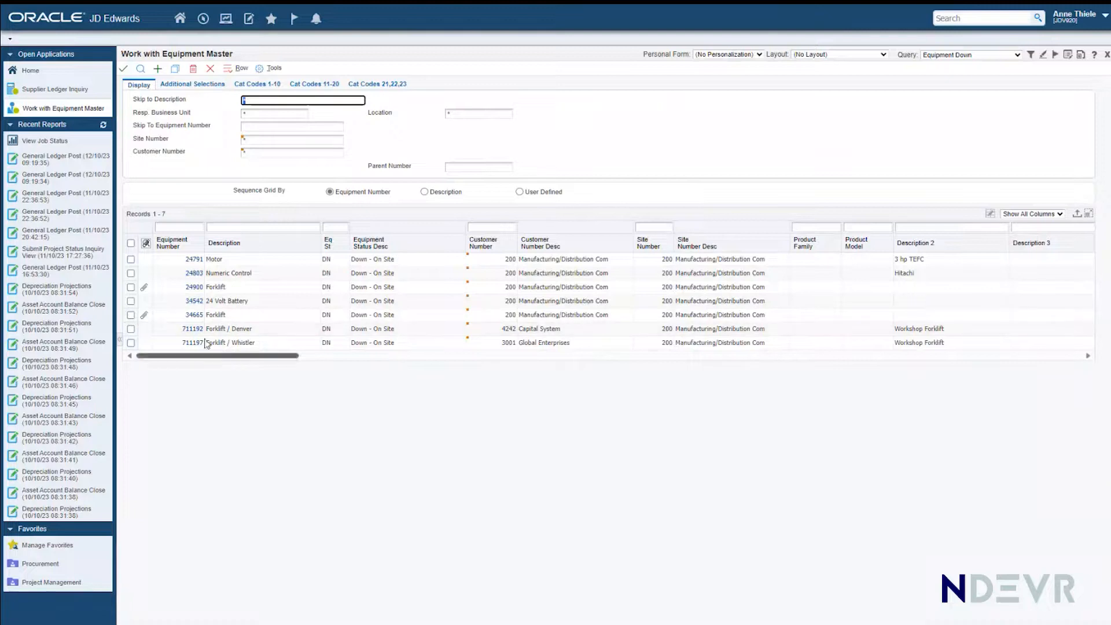
{"action": "left_click", "coordinate": [211, 70]}
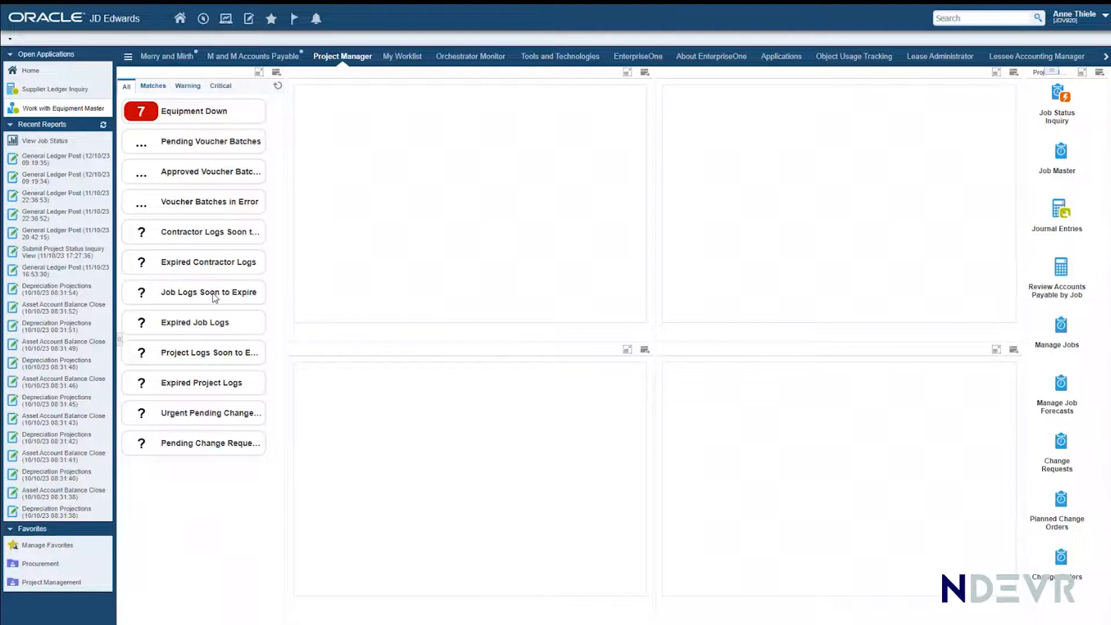
{"action": "mouse_move", "coordinate": [215, 298]}
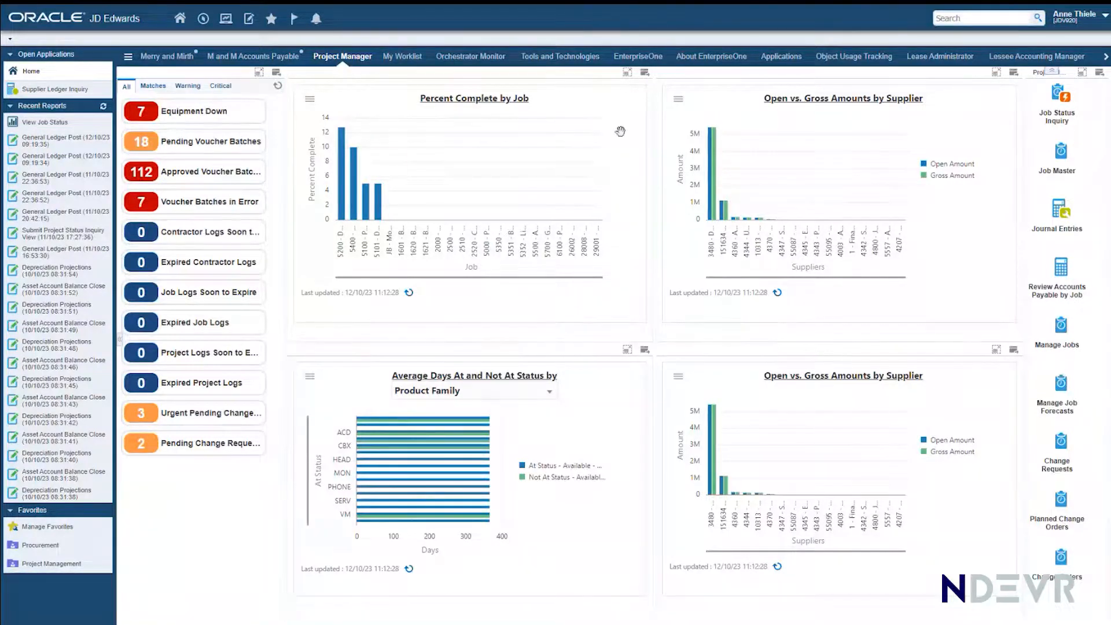
Step: View the job list behind the Percent Complete by Job chart, then close it
{"action": "mouse_move", "coordinate": [473, 488]}
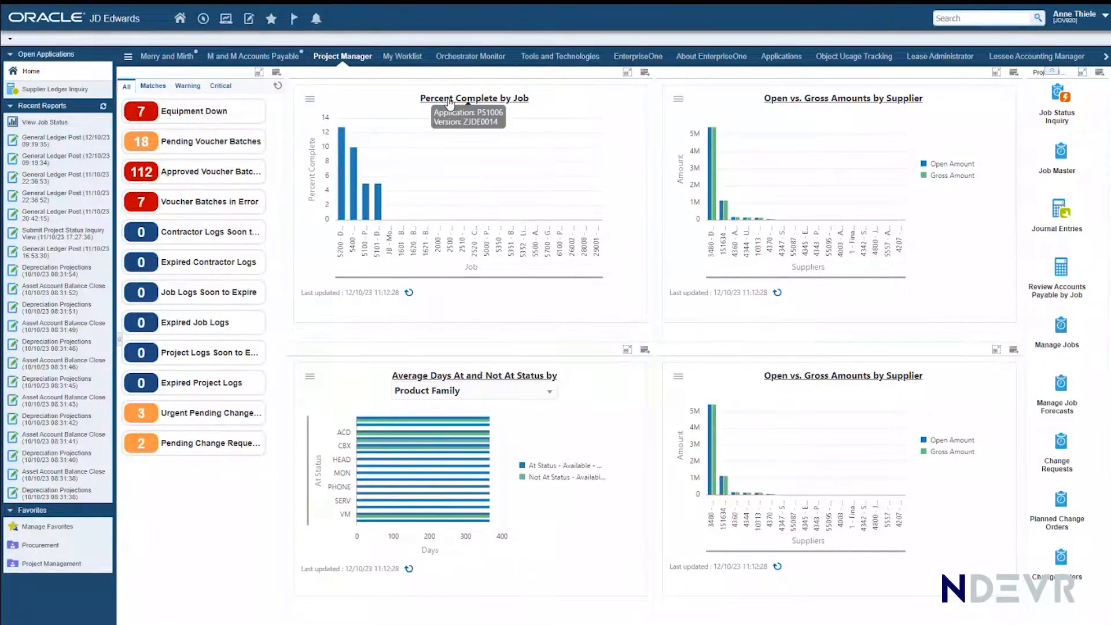
{"action": "mouse_move", "coordinate": [344, 142]}
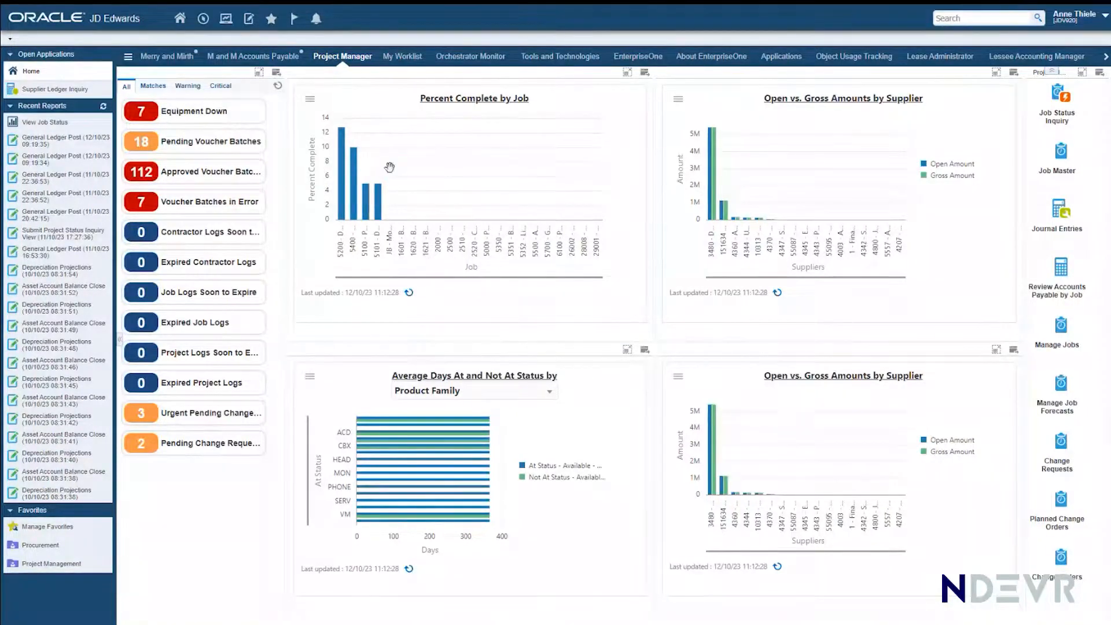
{"action": "left_click", "coordinate": [441, 100]}
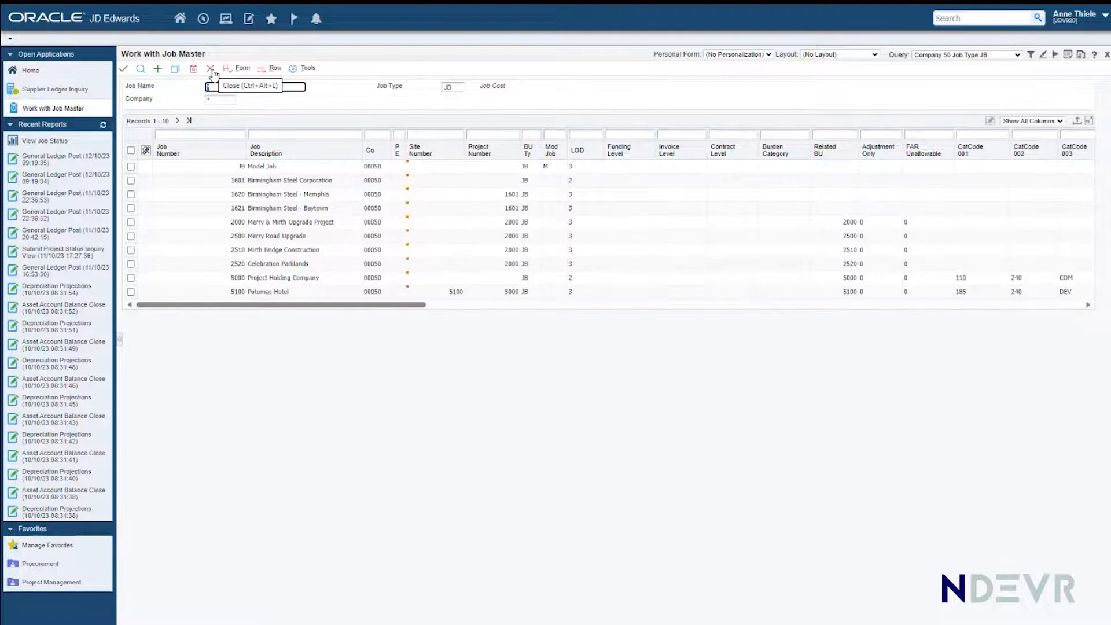
{"action": "left_click", "coordinate": [211, 70]}
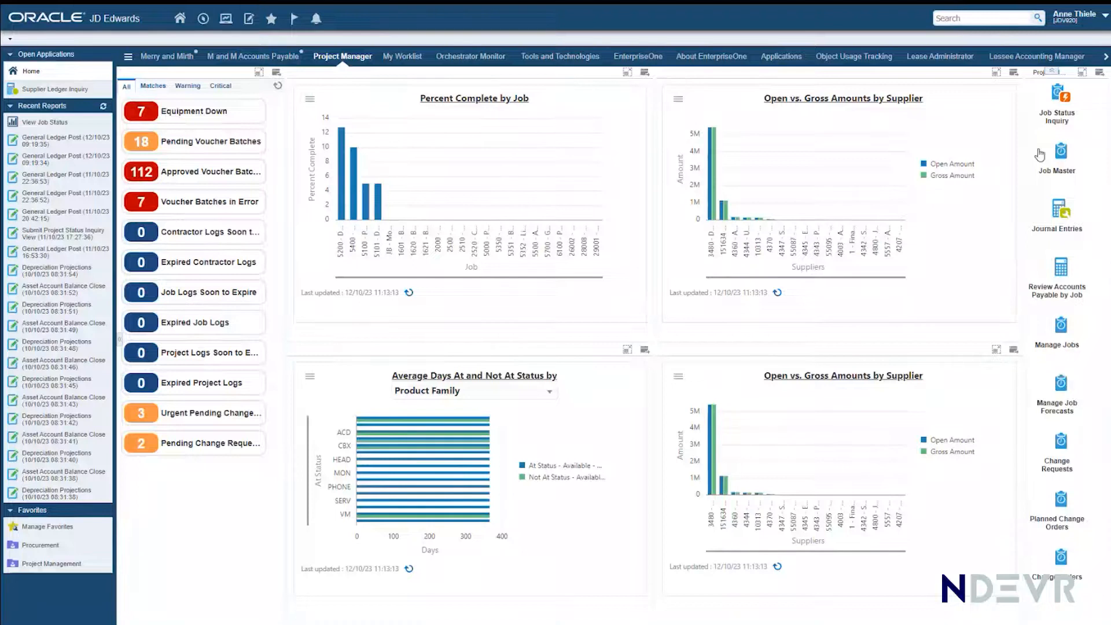
Step: Switch to the Merry and Mirth page and browse the EnterpriseOne tasks under Financials, Localization, down to Localizations Functionality by Country
{"action": "left_click", "coordinate": [169, 57]}
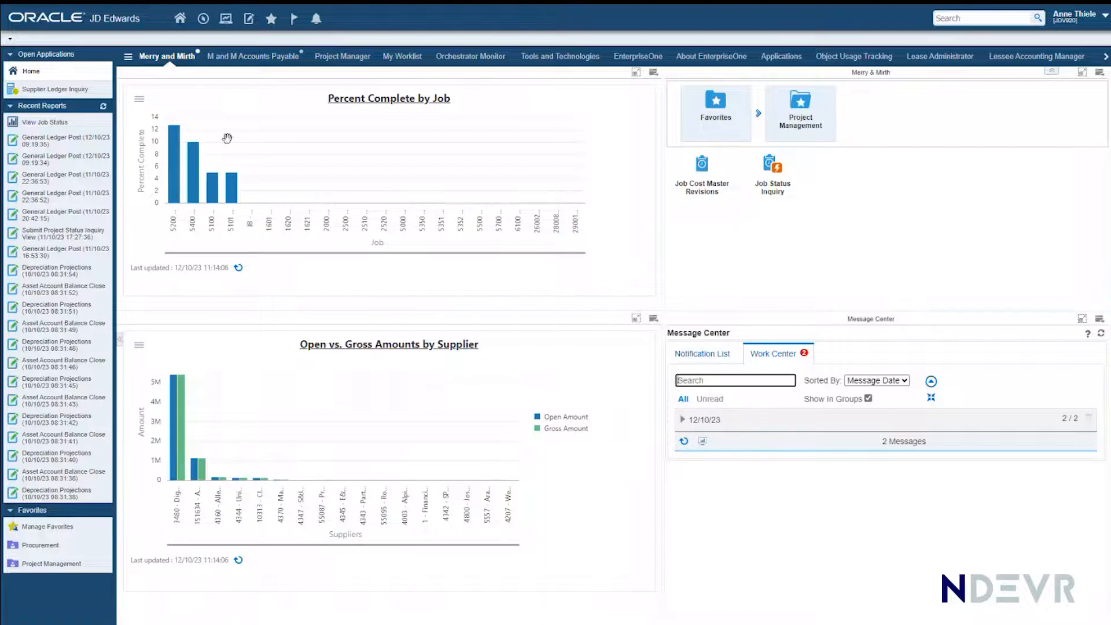
{"action": "left_click", "coordinate": [202, 20]}
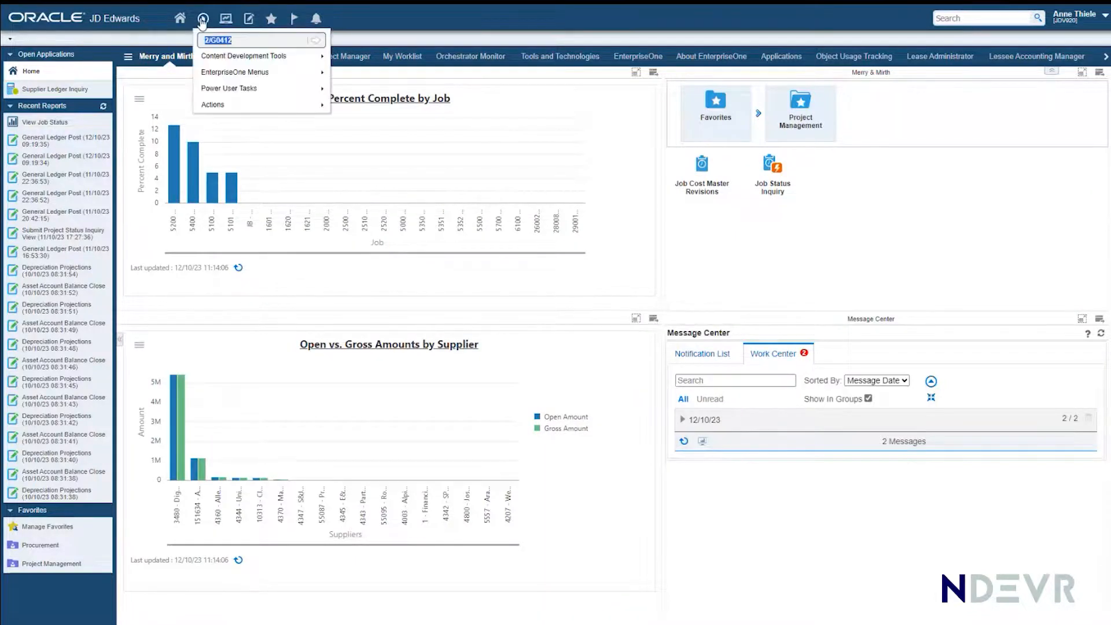
{"action": "left_click", "coordinate": [219, 73]}
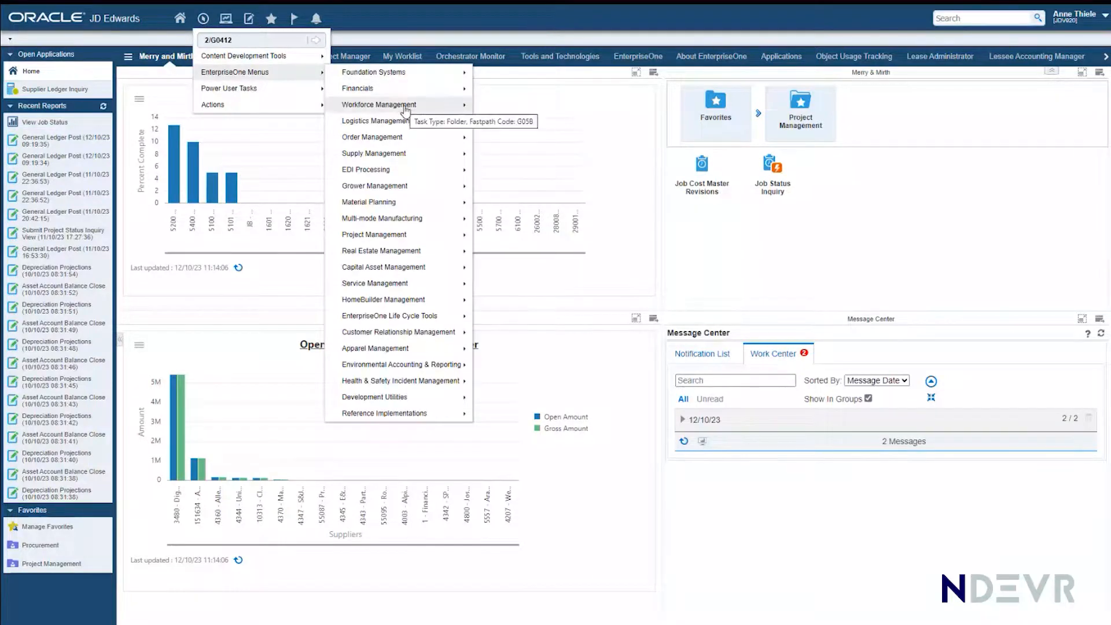
{"action": "mouse_move", "coordinate": [387, 93]}
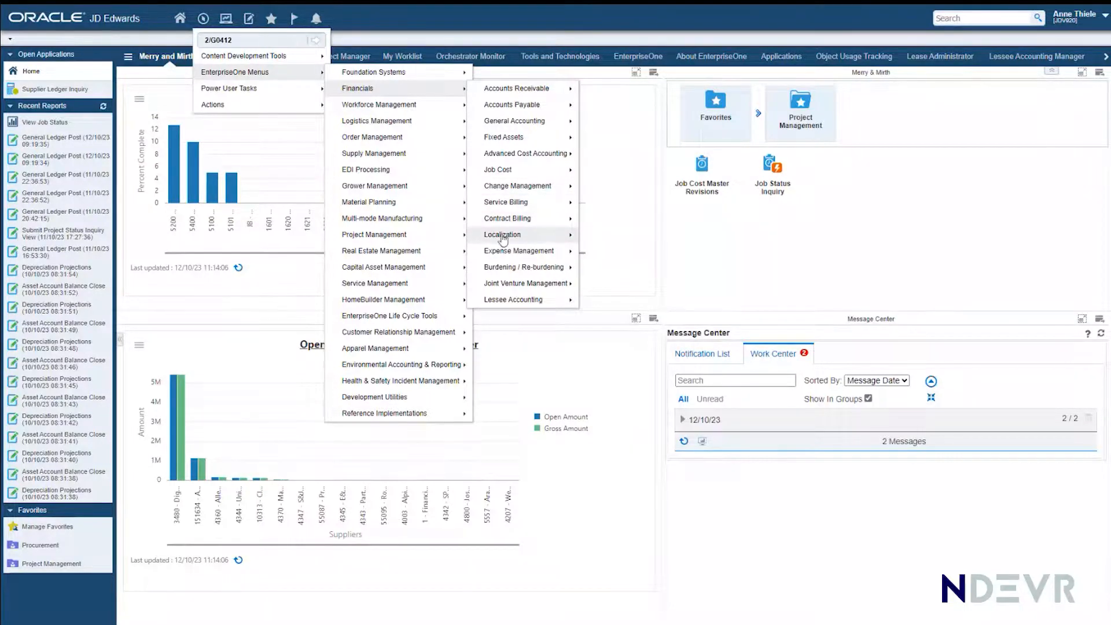
{"action": "mouse_move", "coordinate": [502, 238]}
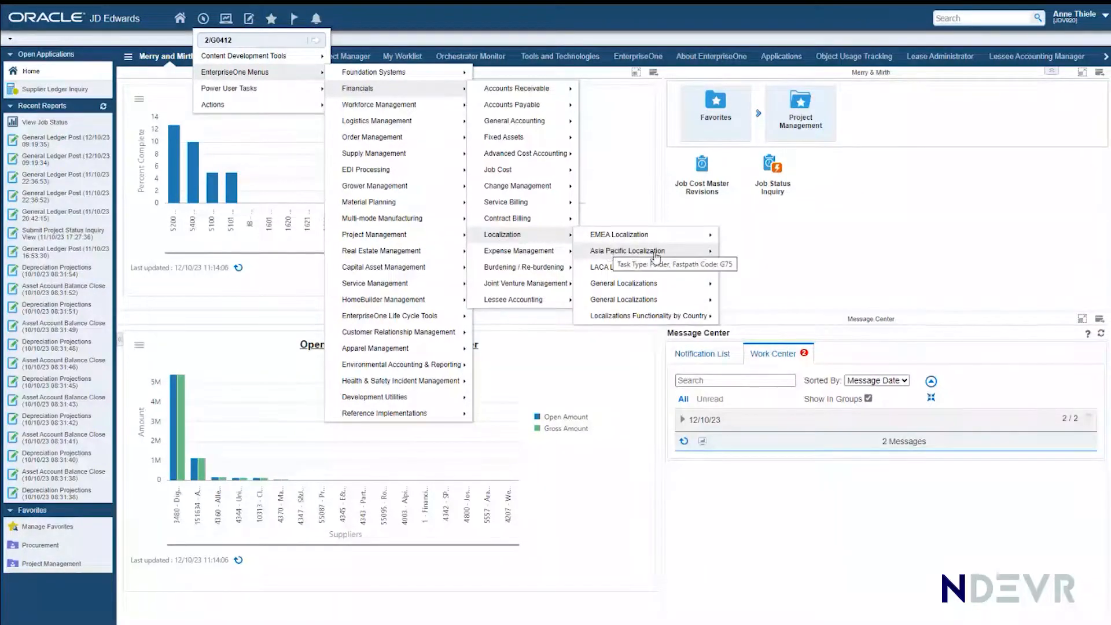
{"action": "double_click", "coordinate": [606, 317]}
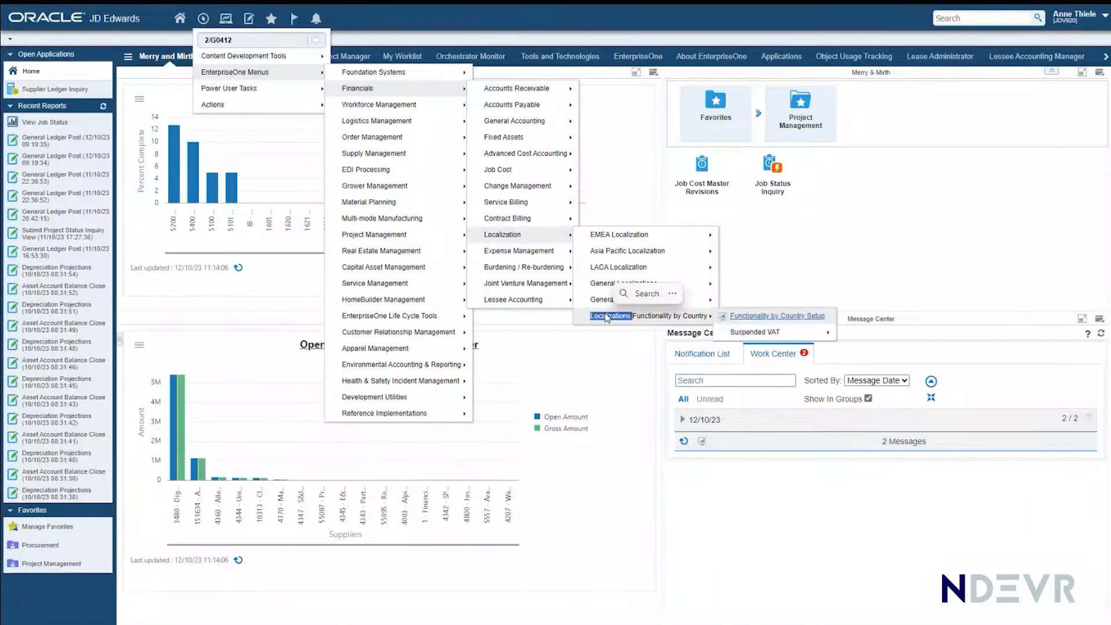
{"action": "left_click", "coordinate": [606, 317]}
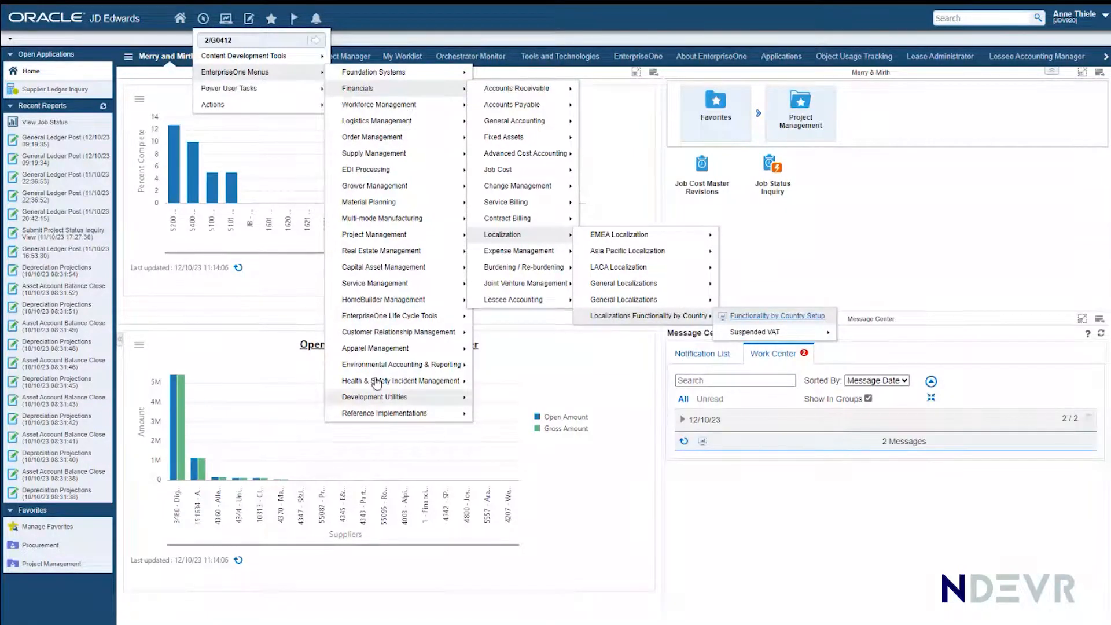
{"action": "left_click", "coordinate": [202, 19]}
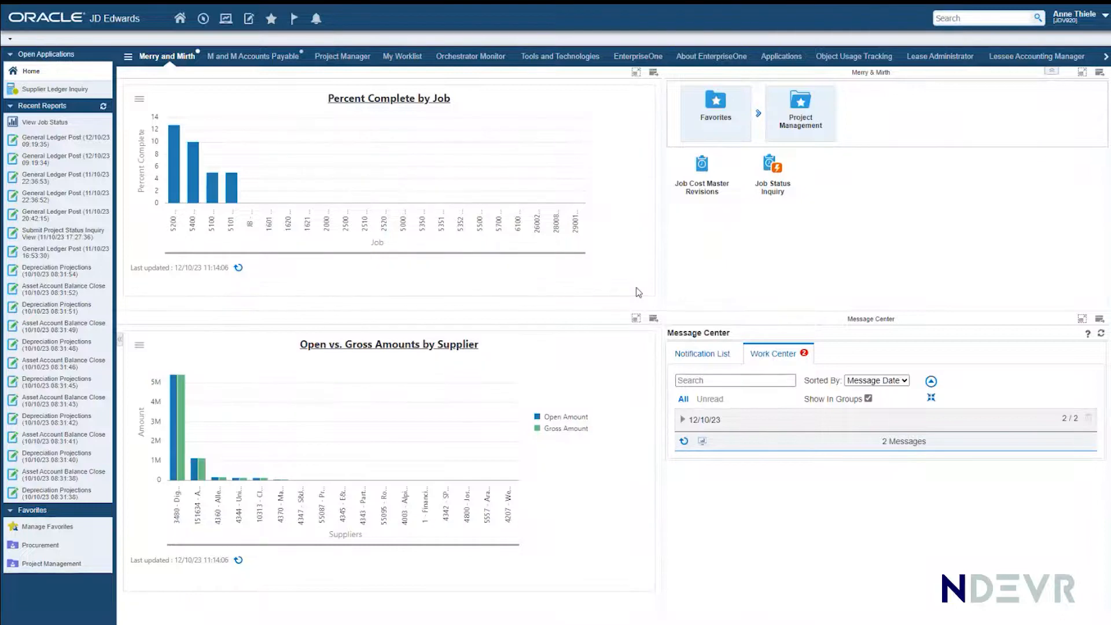
Step: Open Supplier Master Info from the Procurement favorites on the Merry and Mirth page
{"action": "left_click", "coordinate": [712, 120]}
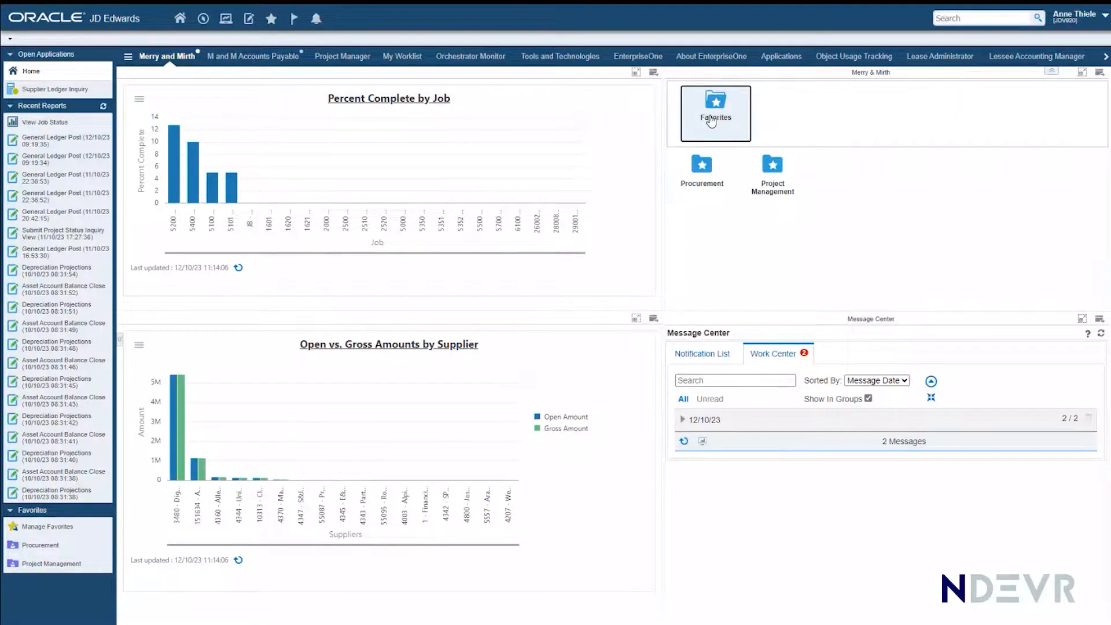
{"action": "left_click", "coordinate": [697, 173]}
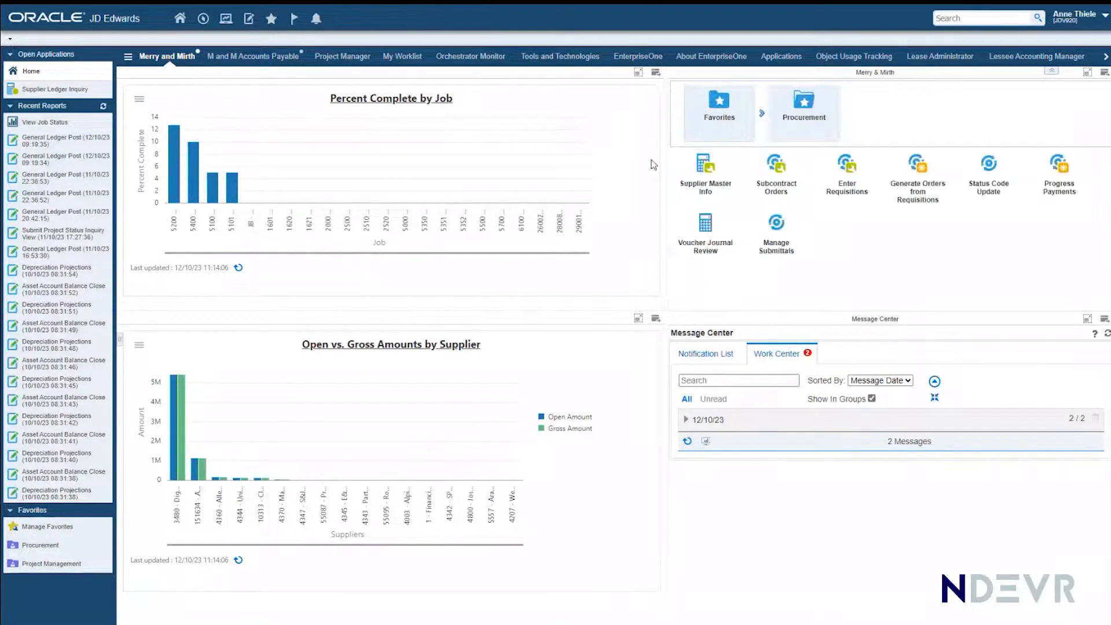
{"action": "left_click", "coordinate": [707, 172]}
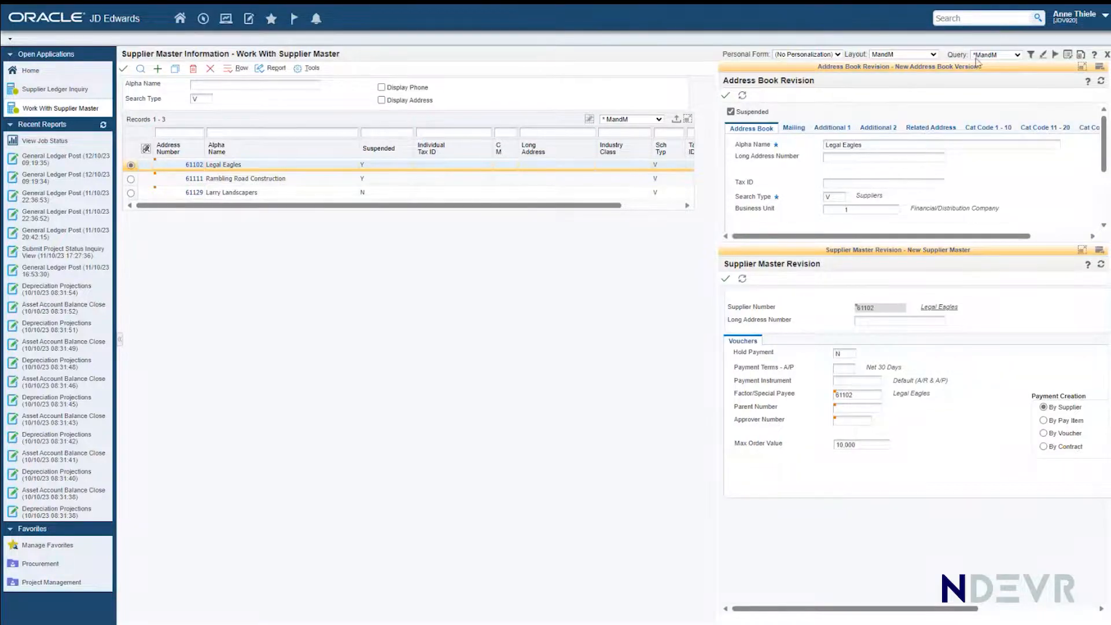
Step: Set the supplier list to (No Layout), view the A/B Revision form for Legal Eagles and close it
{"action": "left_click", "coordinate": [934, 54]}
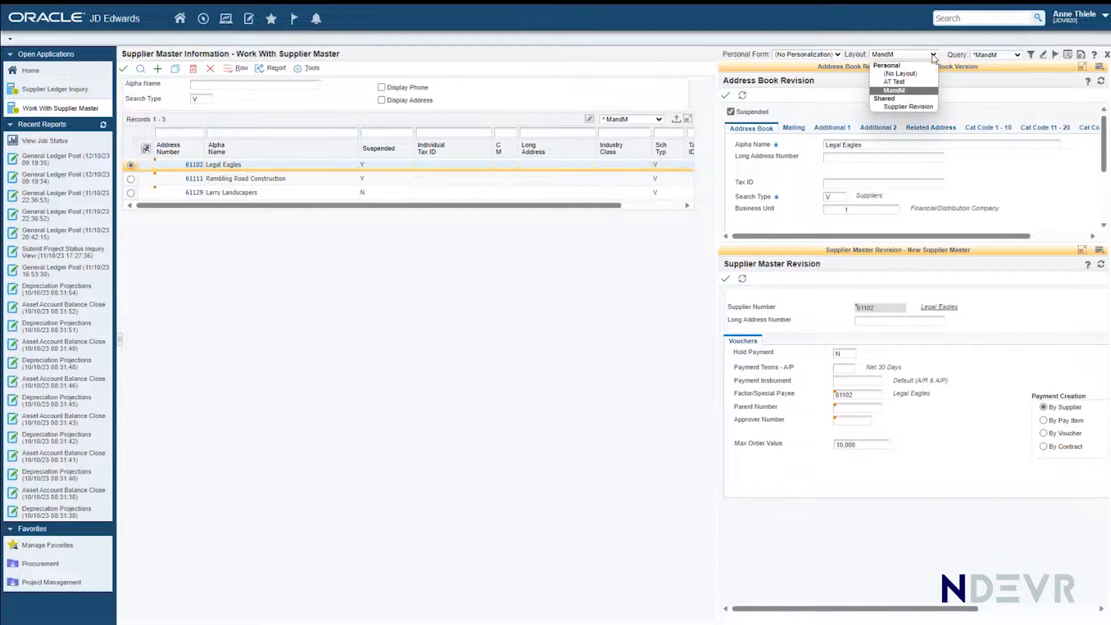
{"action": "left_click", "coordinate": [902, 74]}
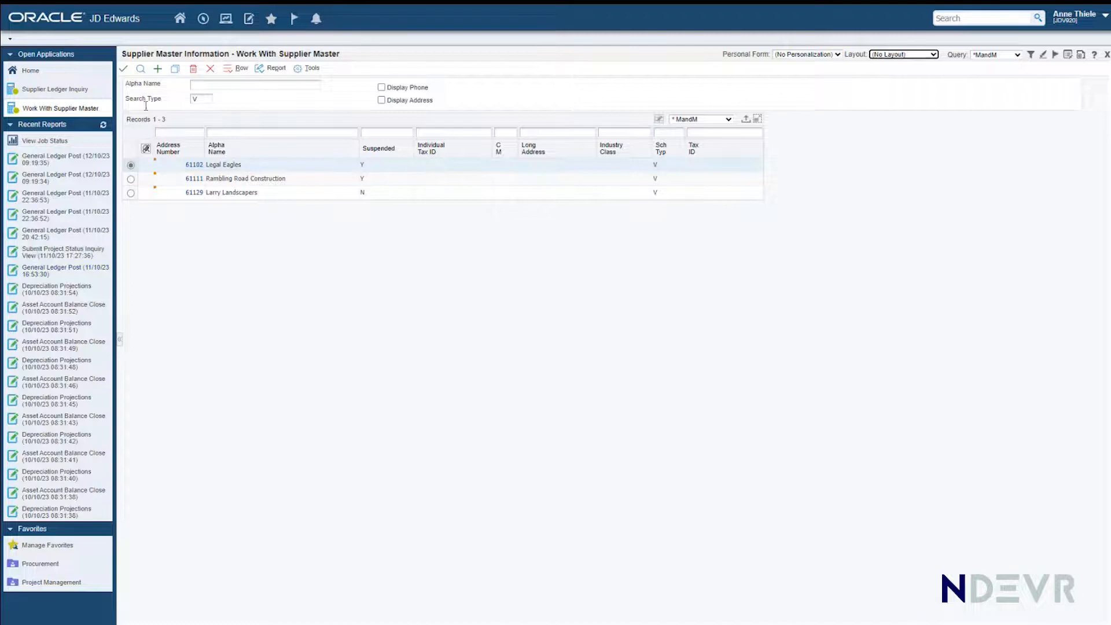
{"action": "left_click", "coordinate": [234, 72]}
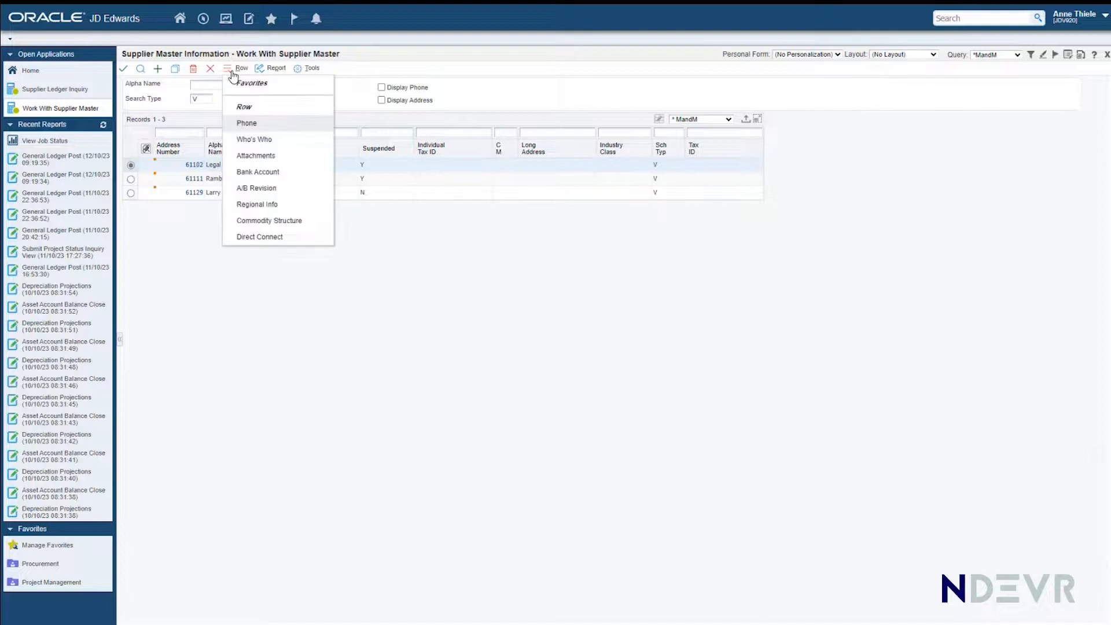
{"action": "right_click", "coordinate": [134, 168]}
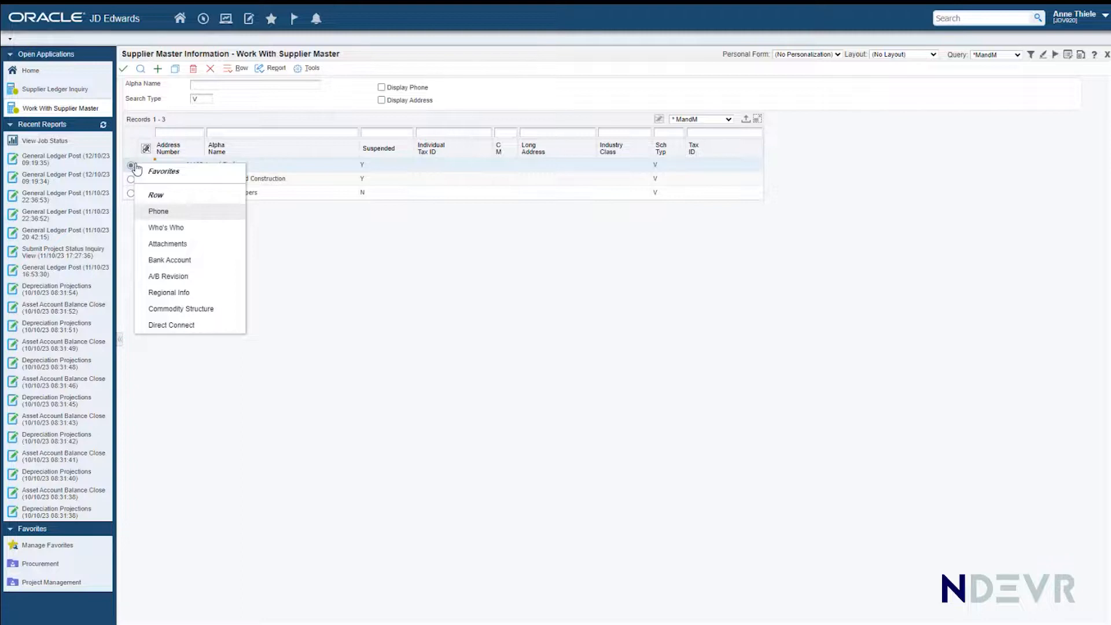
{"action": "left_click", "coordinate": [165, 278]}
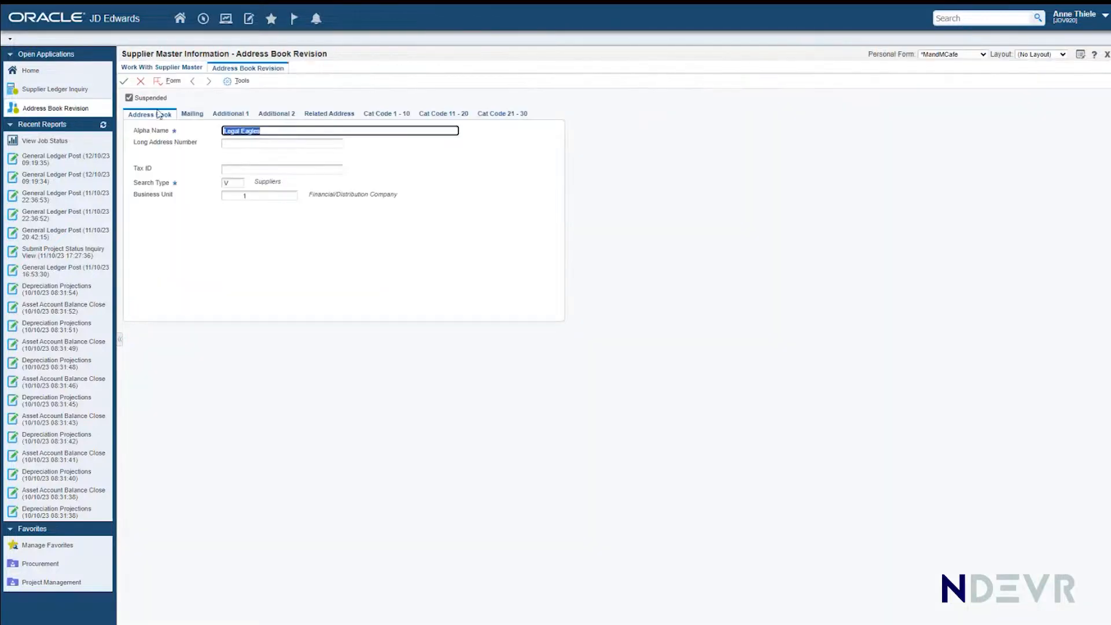
{"action": "left_click", "coordinate": [141, 81]}
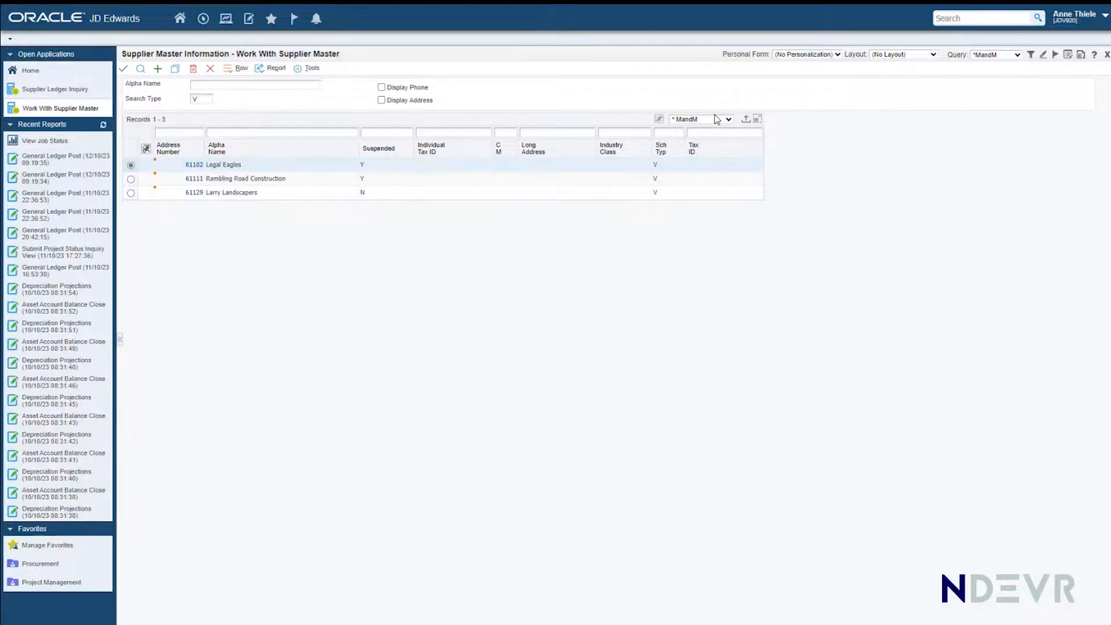
Step: Apply the MandM layout, view the mailing and address book details of Legal Eagles, and close the supplier list
{"action": "left_click", "coordinate": [933, 54]}
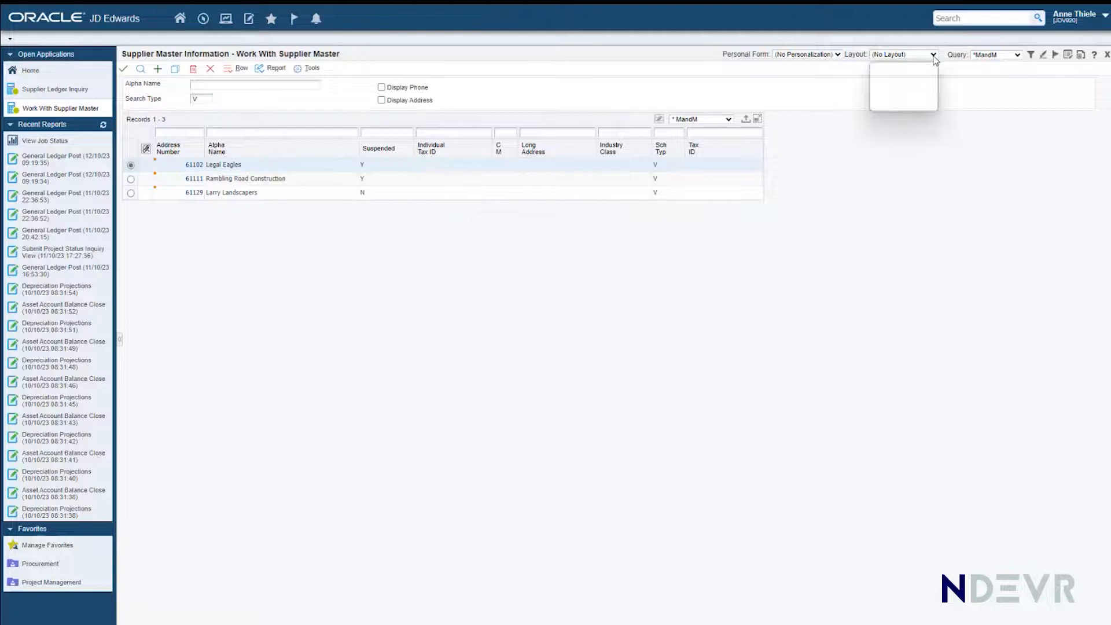
{"action": "left_click", "coordinate": [892, 91]}
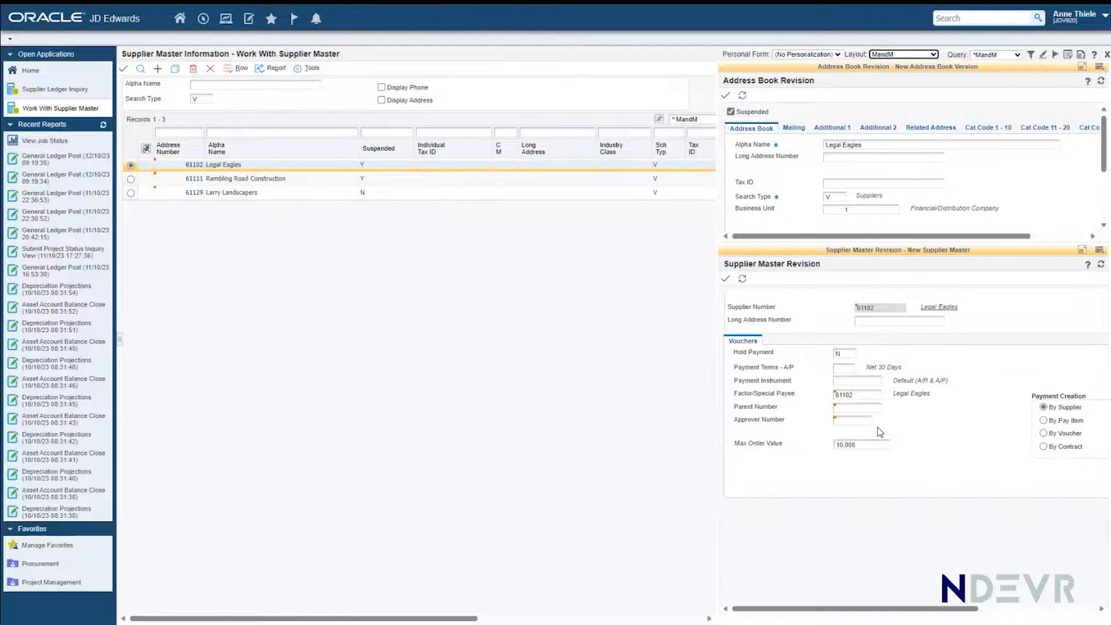
{"action": "left_click", "coordinate": [794, 128]}
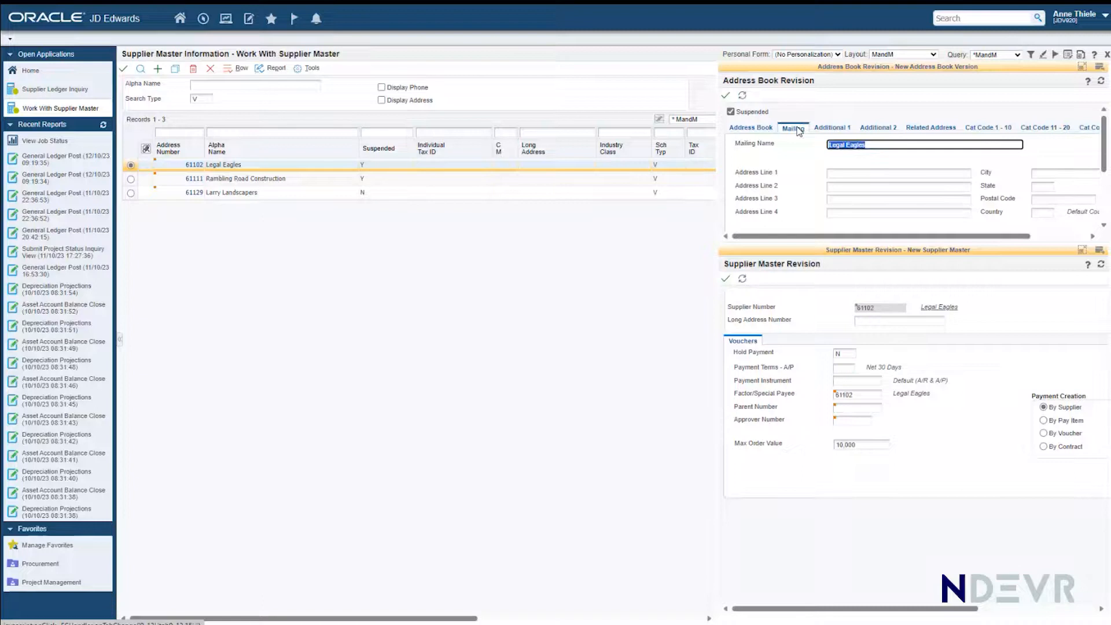
{"action": "left_click", "coordinate": [745, 133]}
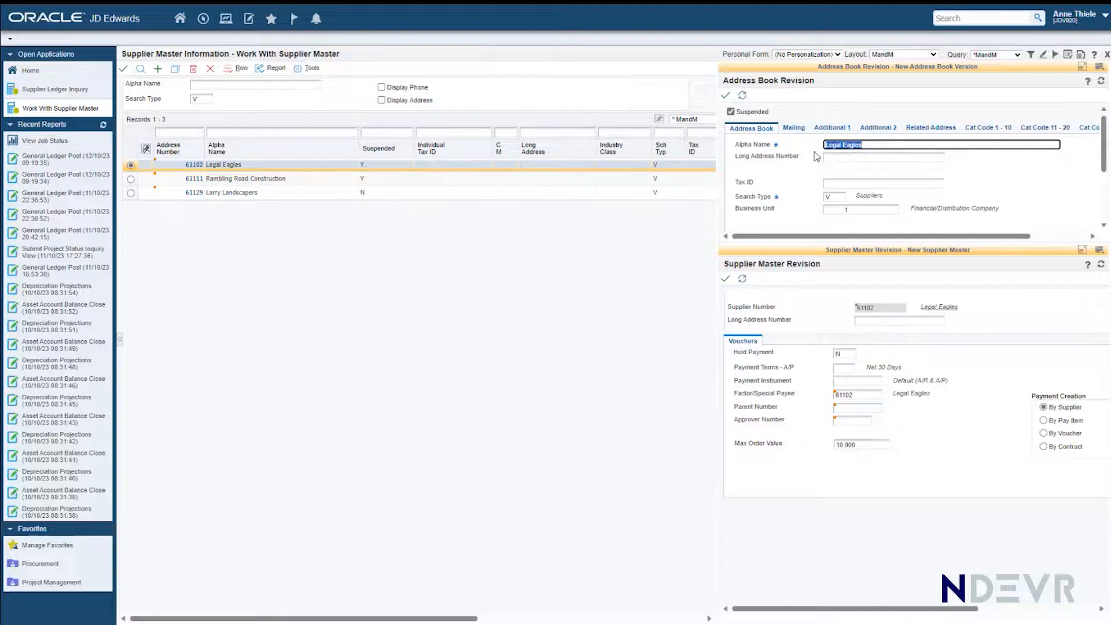
{"action": "left_click", "coordinate": [210, 70]}
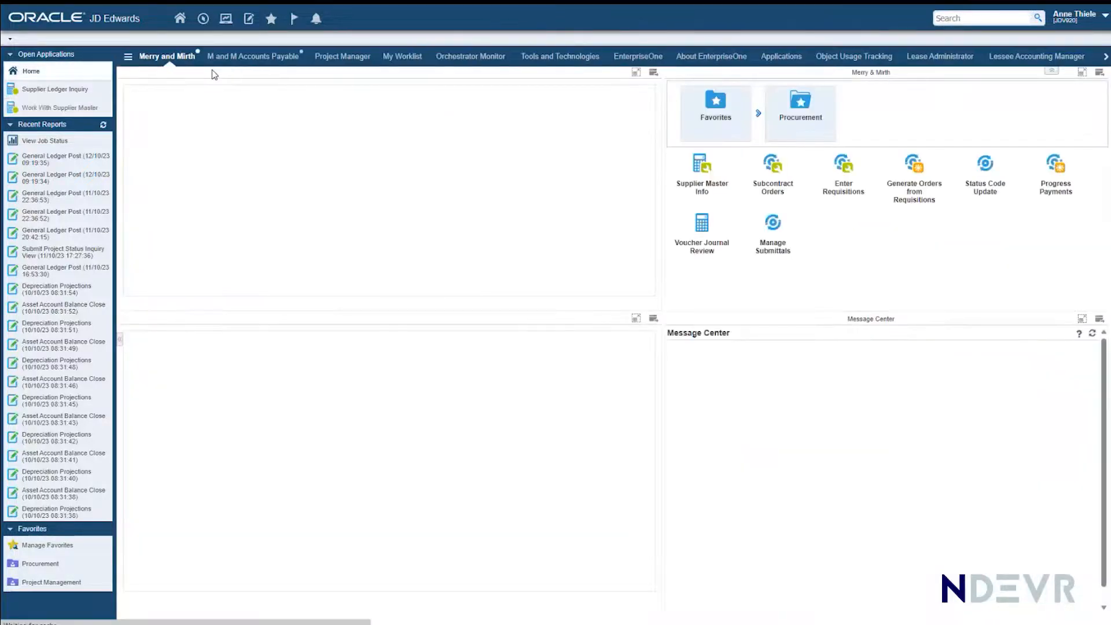
Step: Add a new contract in Subcontract Orders and choose Legal Eagles as its supplier
{"action": "left_click", "coordinate": [769, 184]}
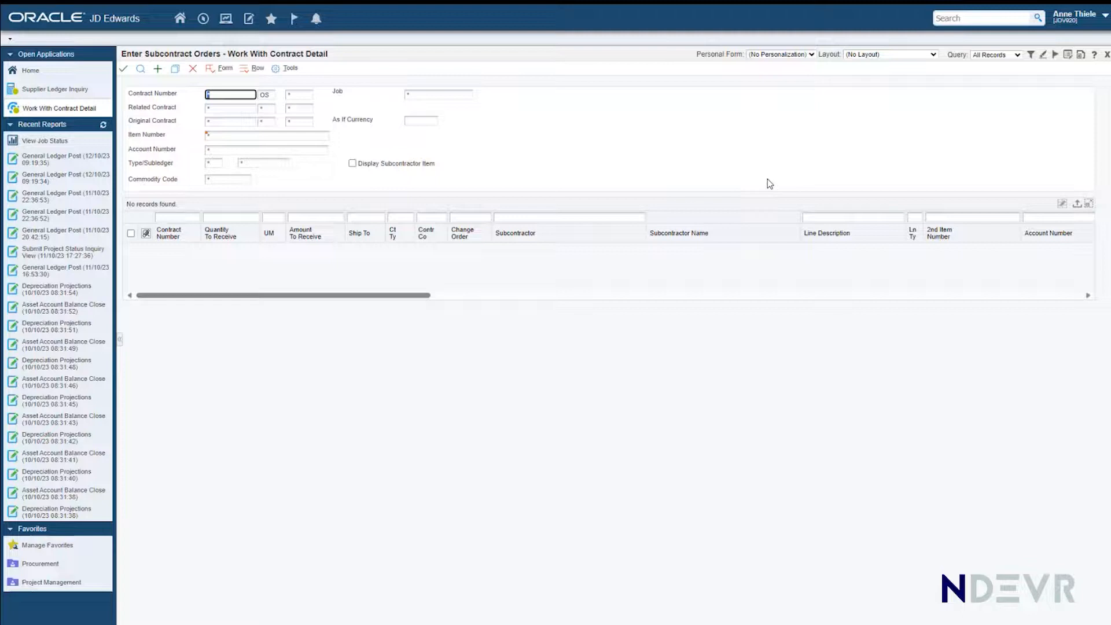
{"action": "left_click", "coordinate": [156, 71]}
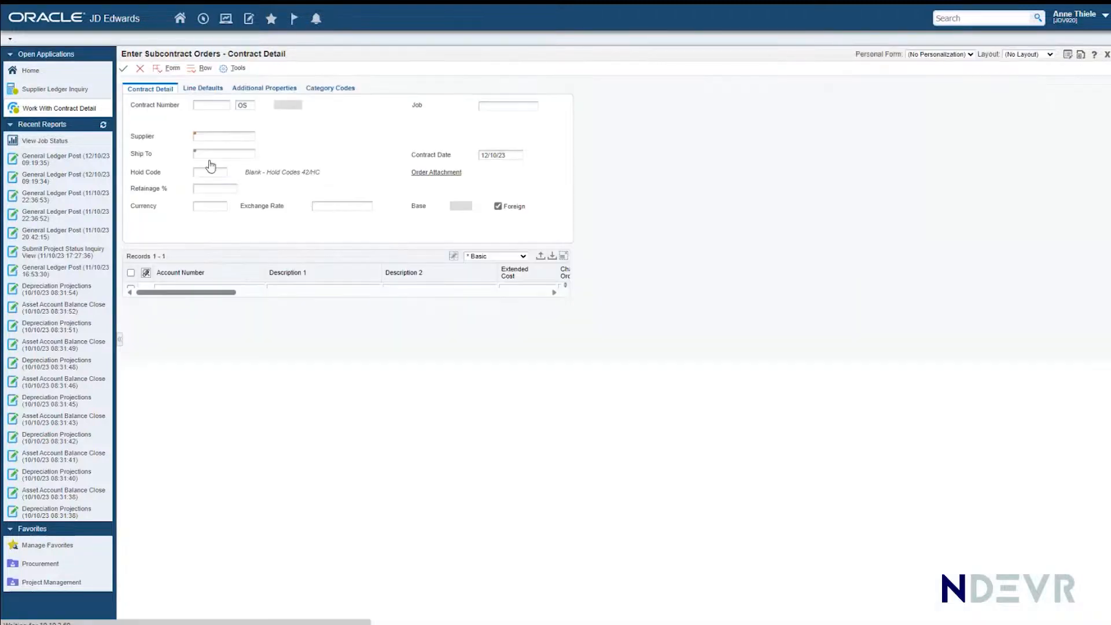
{"action": "left_click", "coordinate": [200, 136]}
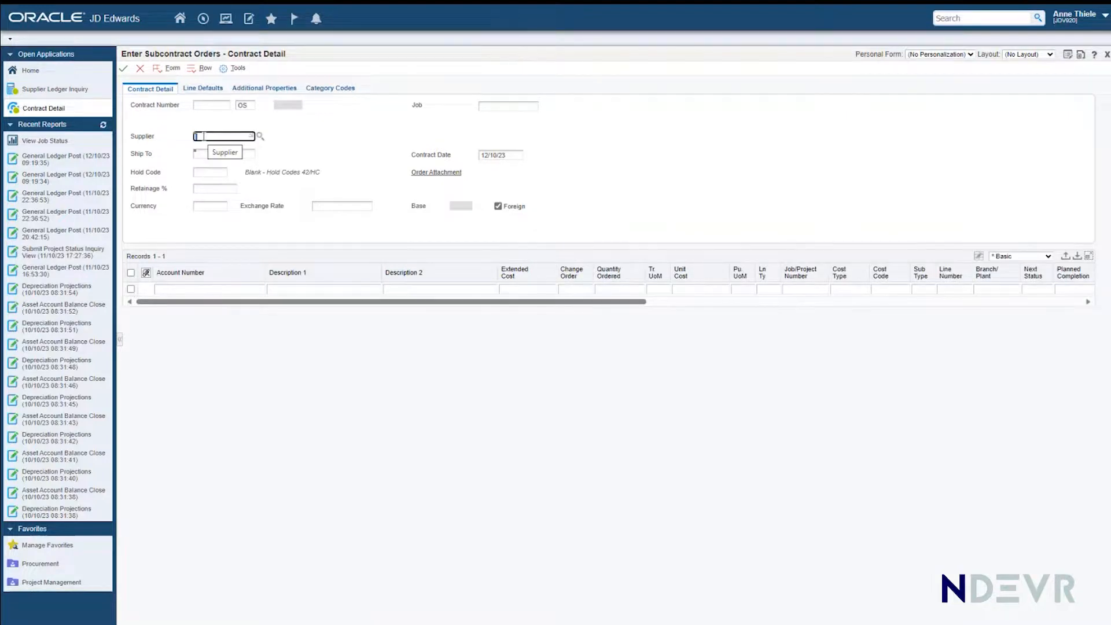
{"action": "type", "text": "Lei"}
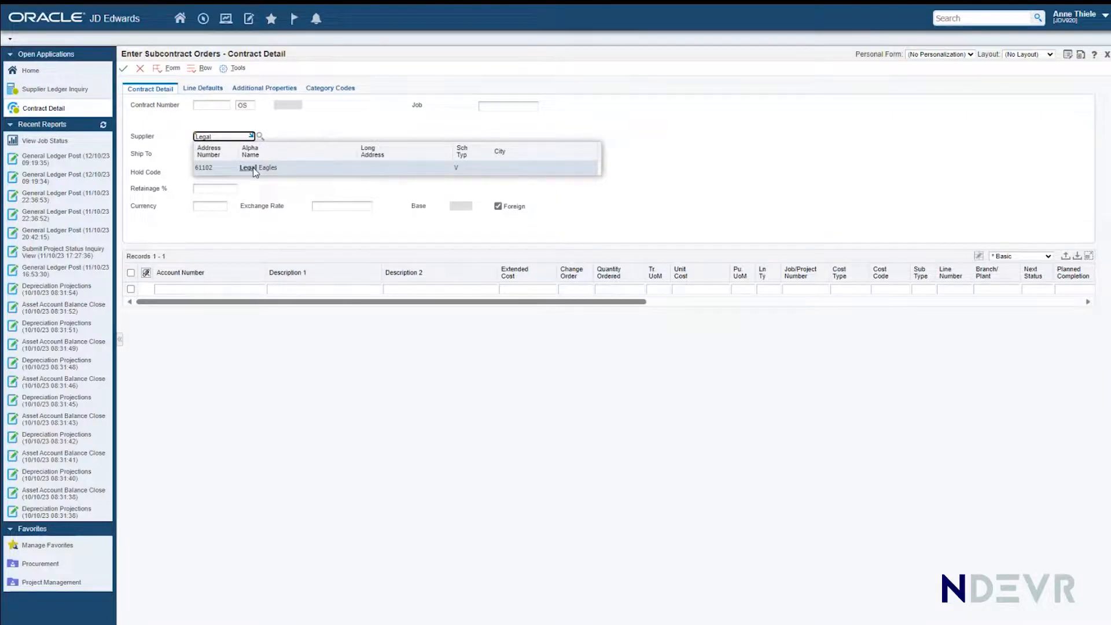
{"action": "left_click", "coordinate": [255, 171]}
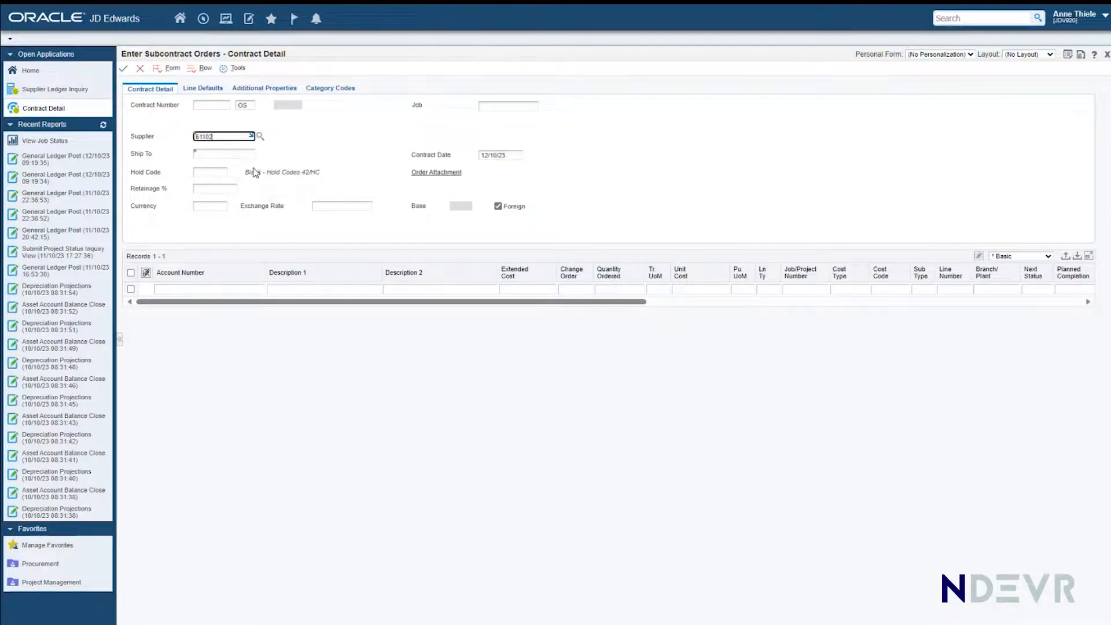
Step: Set both the ship-to address and the job of the new subcontract order to 2000
{"action": "left_click", "coordinate": [225, 152]}
{"action": "type", "text": "2000"}
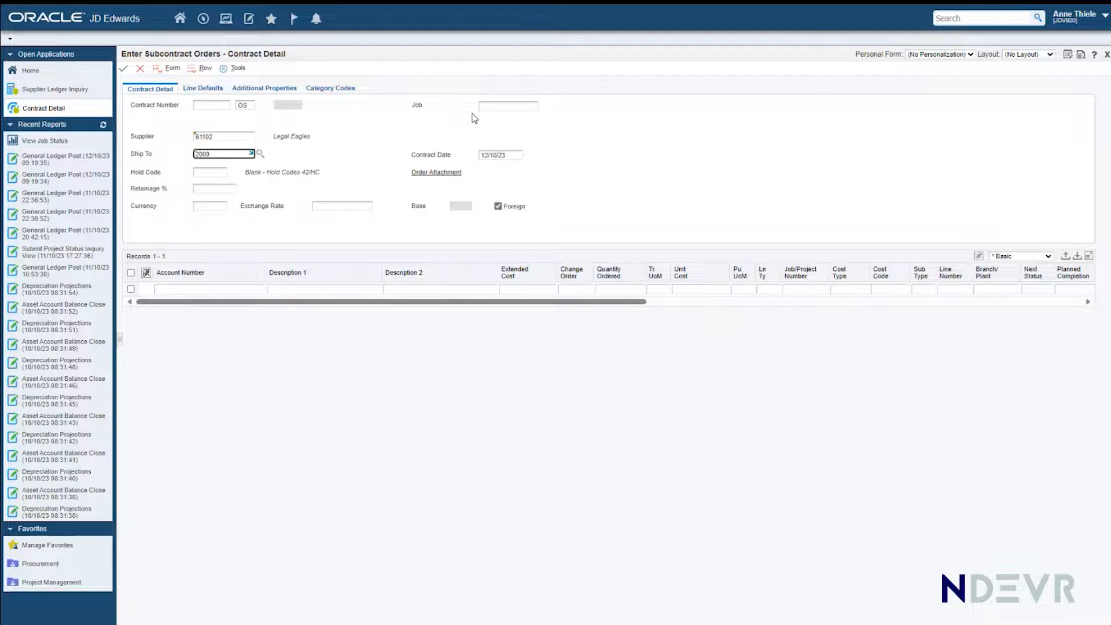
{"action": "left_click", "coordinate": [492, 107]}
{"action": "type", "text": "2000"}
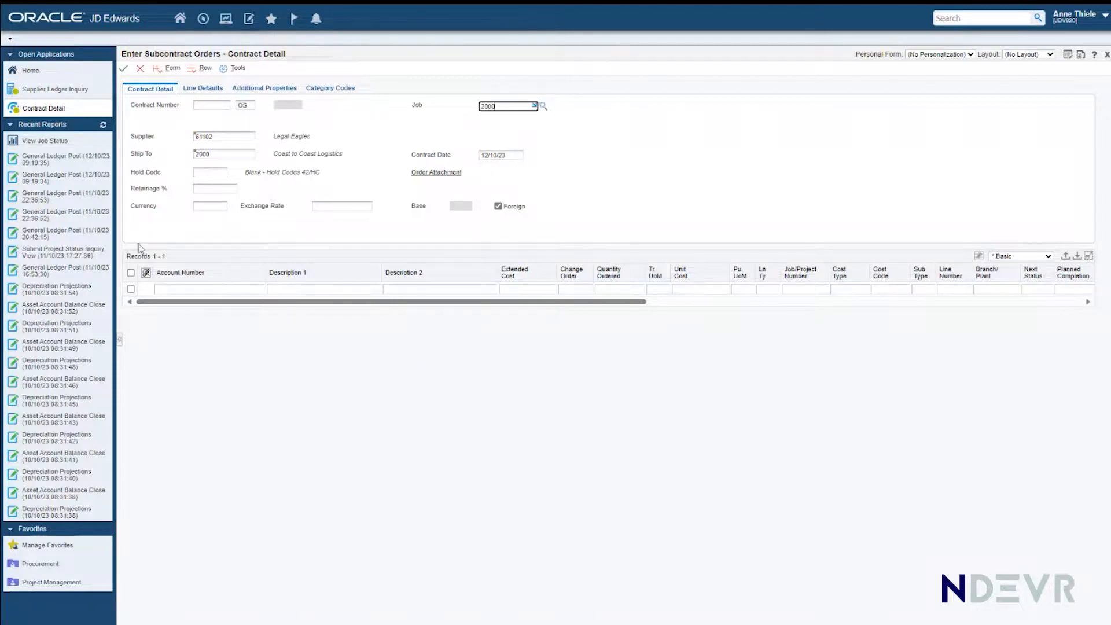
Step: Enter a Legal Fees line for job 2500, cost type 1314, cost code 03000 with extended cost 19,500, and submit the order
{"action": "left_click", "coordinate": [191, 288]}
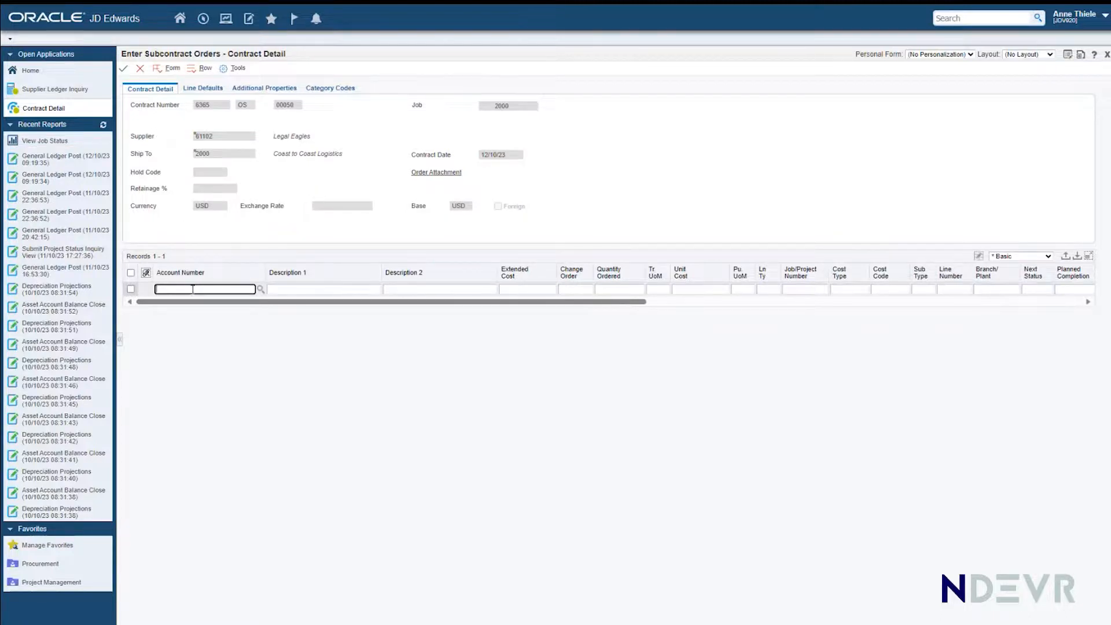
{"action": "type", "text": "2500.1314.03000"}
{"action": "key", "text": "Tab"}
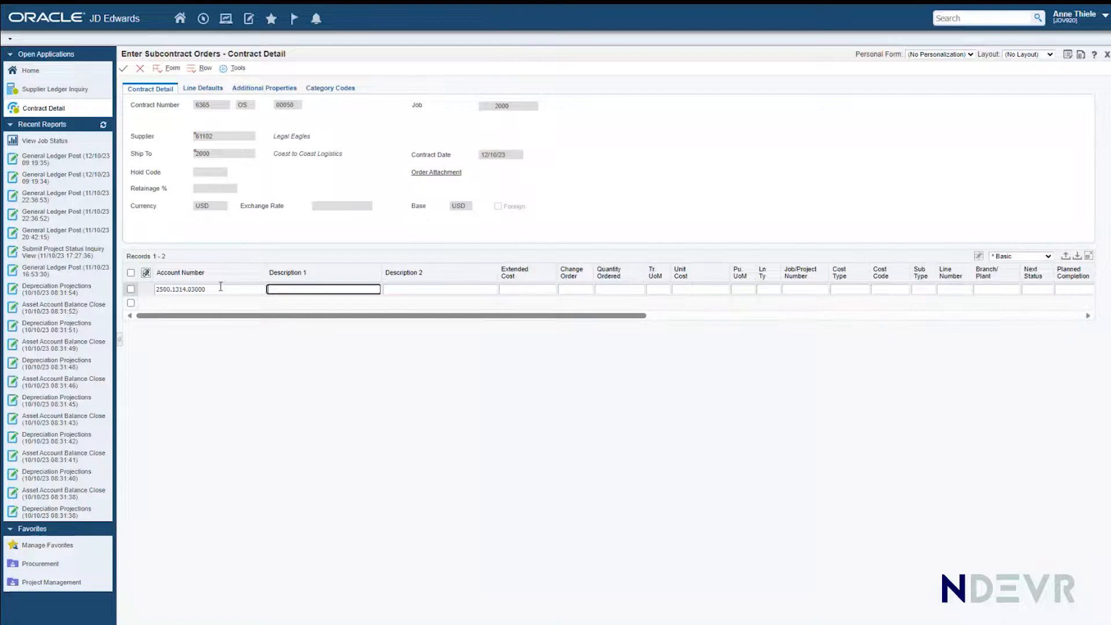
{"action": "type", "text": "Legal Fees"}
{"action": "key", "text": "Tab"}
{"action": "key", "text": "Tab"}
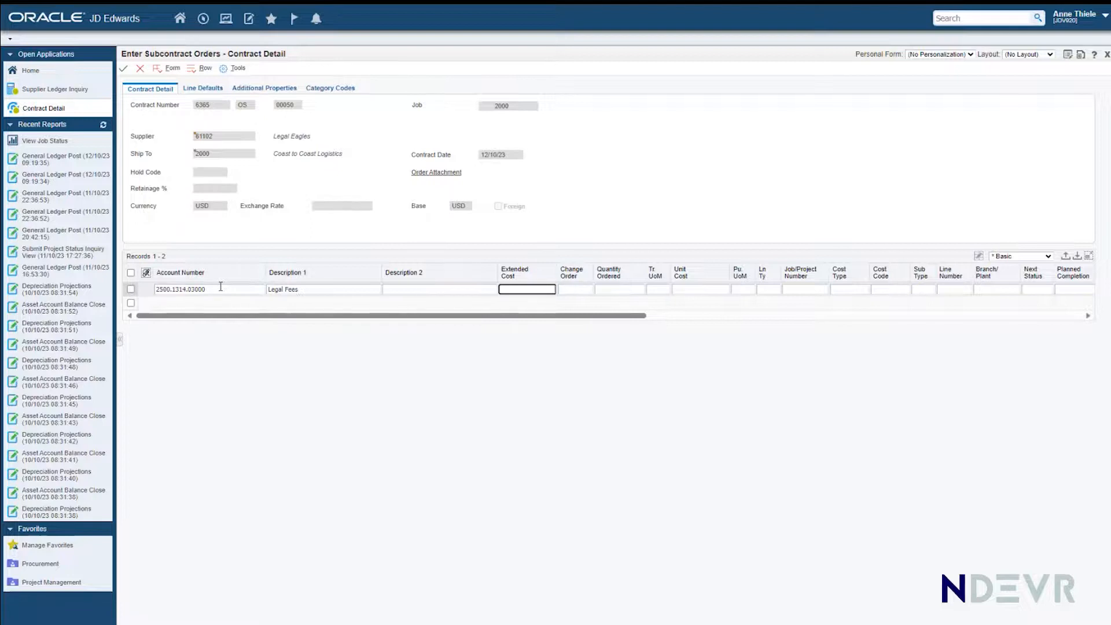
{"action": "type", "text": "19500"}
{"action": "key", "text": "Tab"}
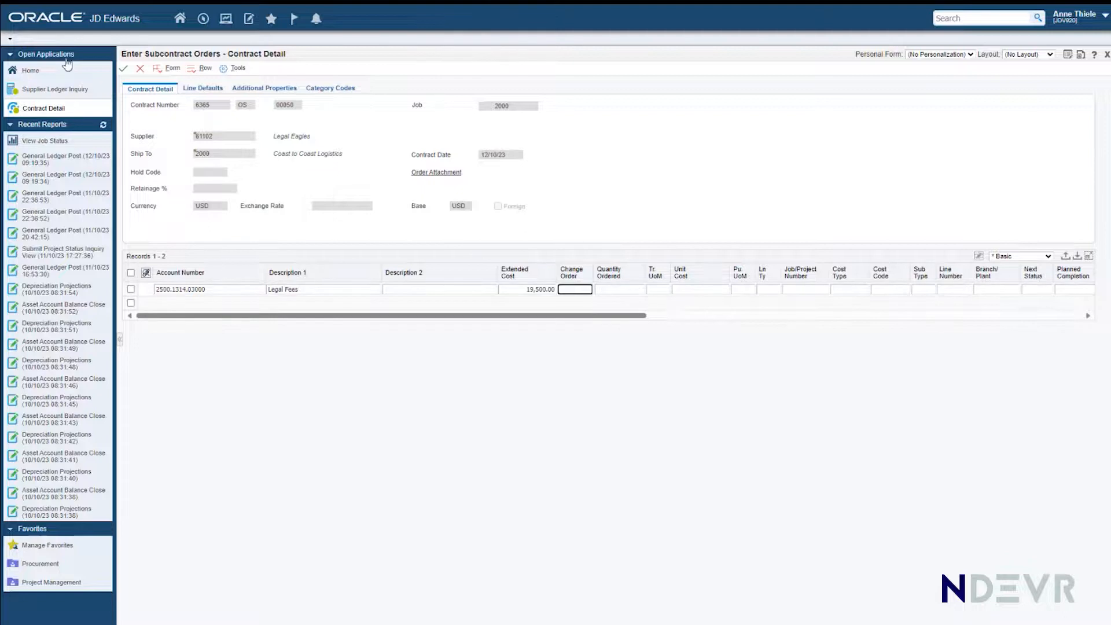
{"action": "left_click", "coordinate": [123, 72]}
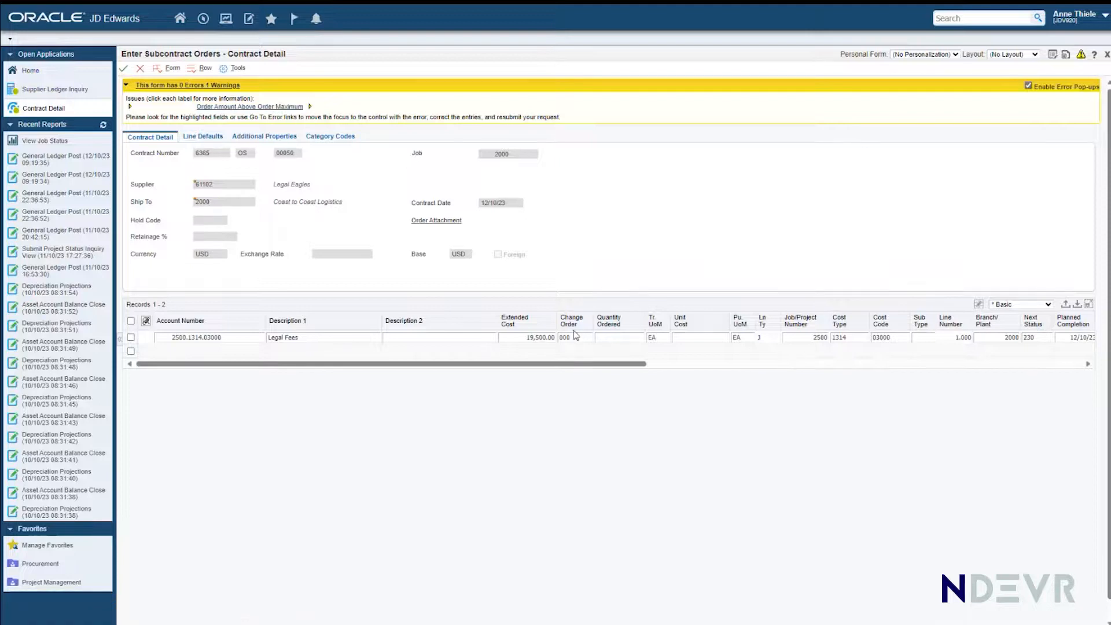
Step: Check the maximum order value of Legal Eagles in Supplier Master Info, and return to the open contract detail
{"action": "left_click", "coordinate": [30, 72]}
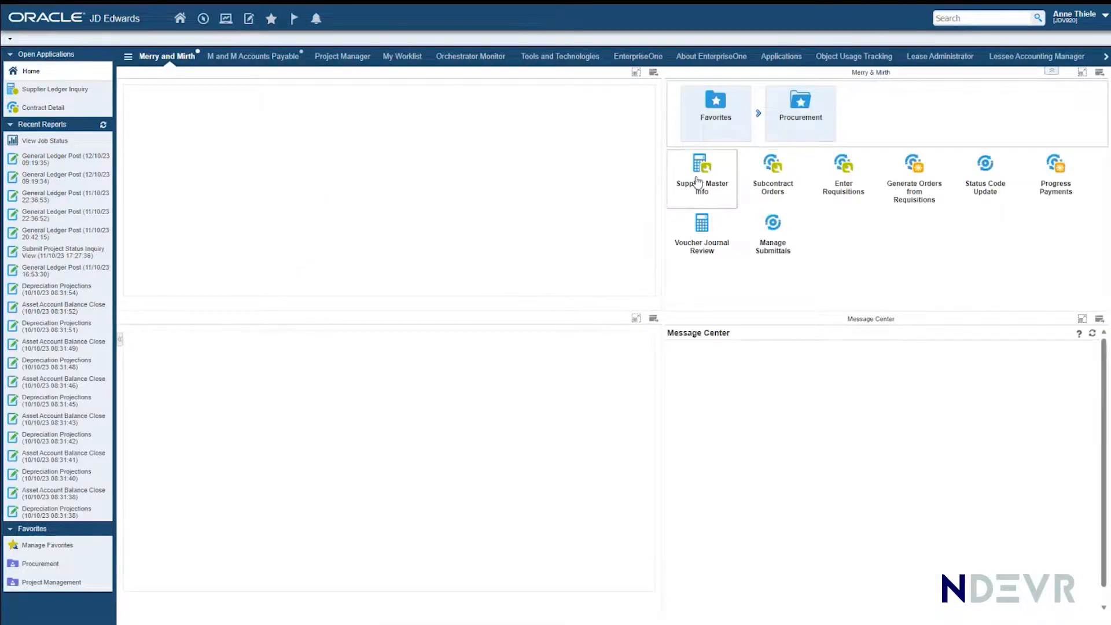
{"action": "left_click", "coordinate": [699, 182]}
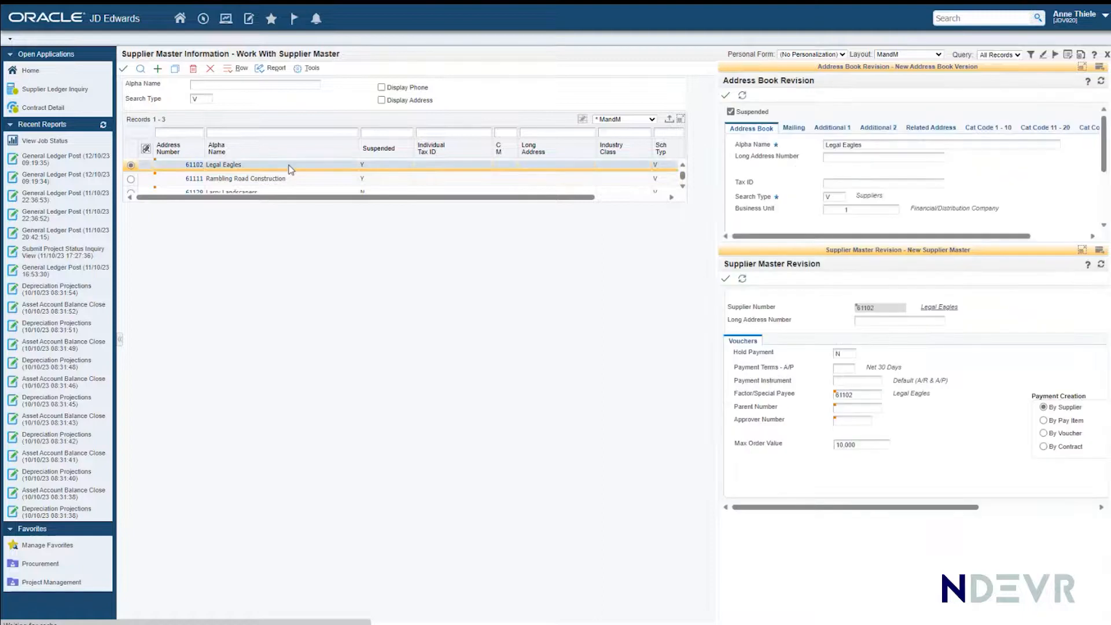
{"action": "double_click", "coordinate": [873, 445]}
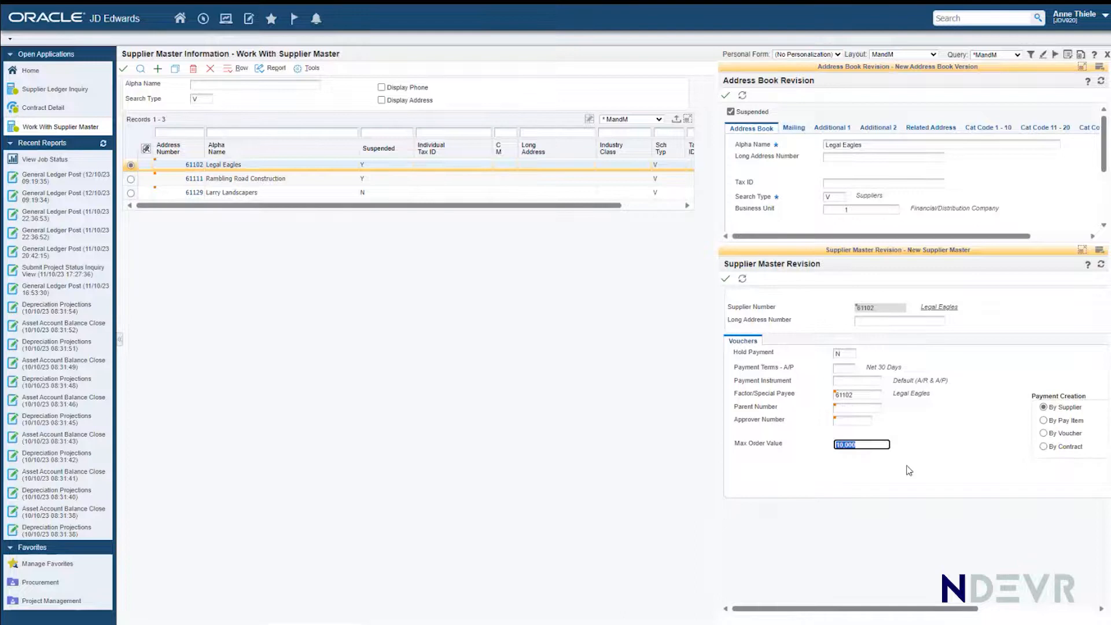
{"action": "left_click", "coordinate": [41, 109]}
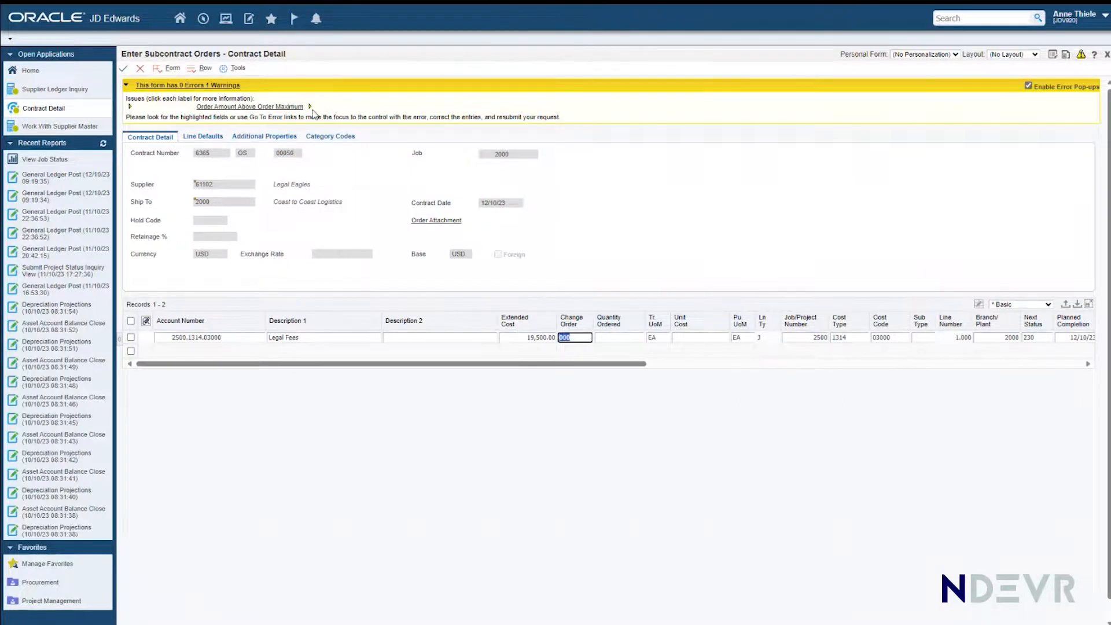
Step: Resubmit the contract and choose S (Submittal) as the log type of the first row in its log revisions
{"action": "left_click", "coordinate": [124, 70]}
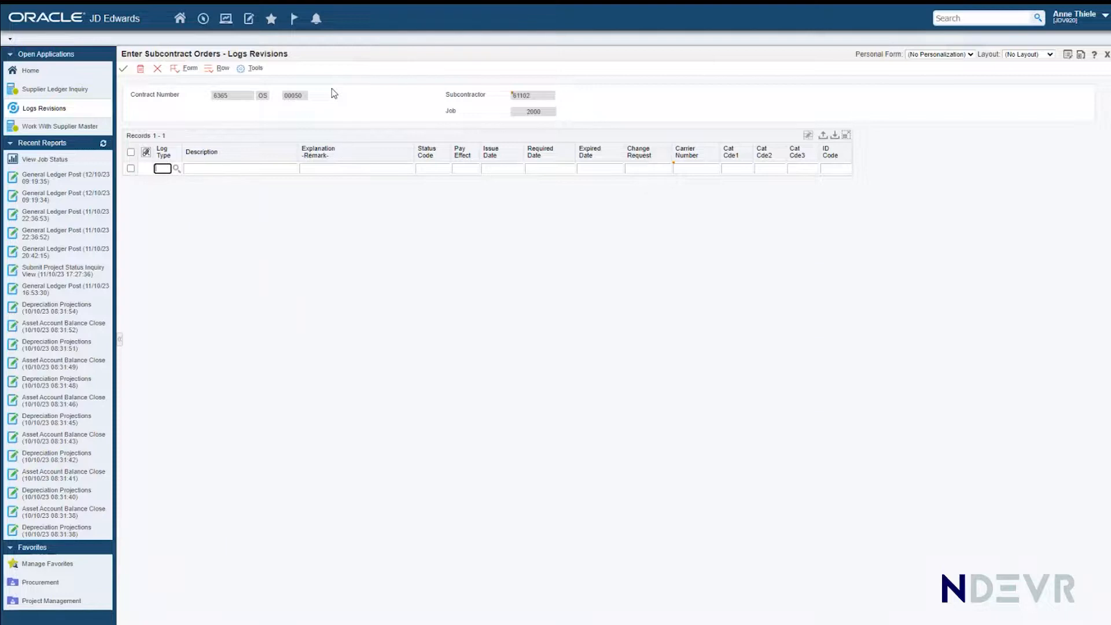
{"action": "left_click", "coordinate": [175, 169]}
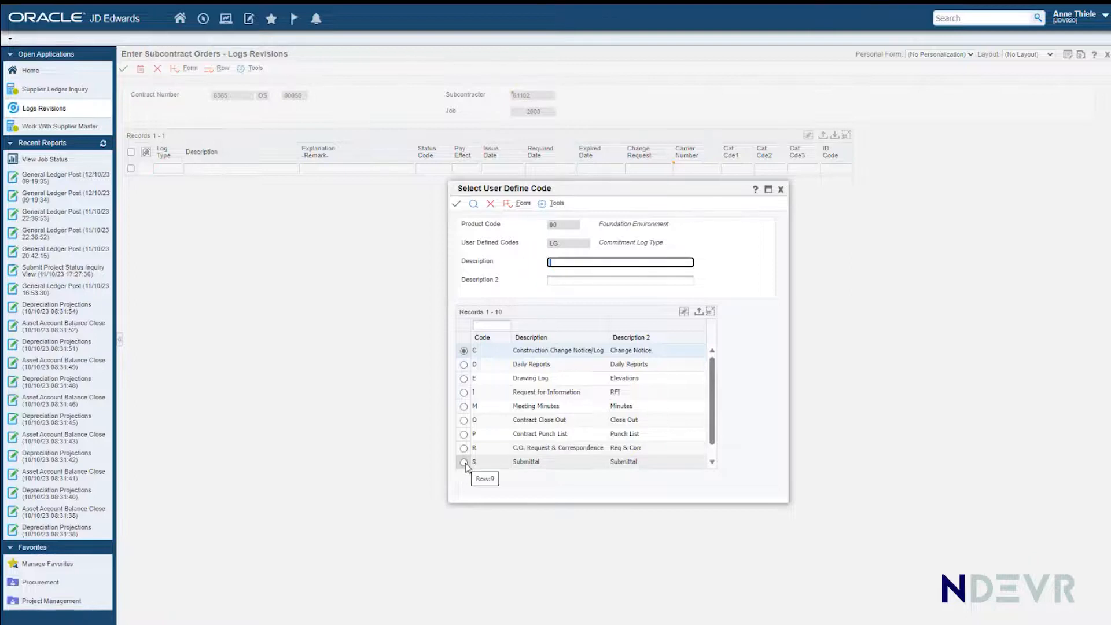
{"action": "left_click", "coordinate": [464, 463]}
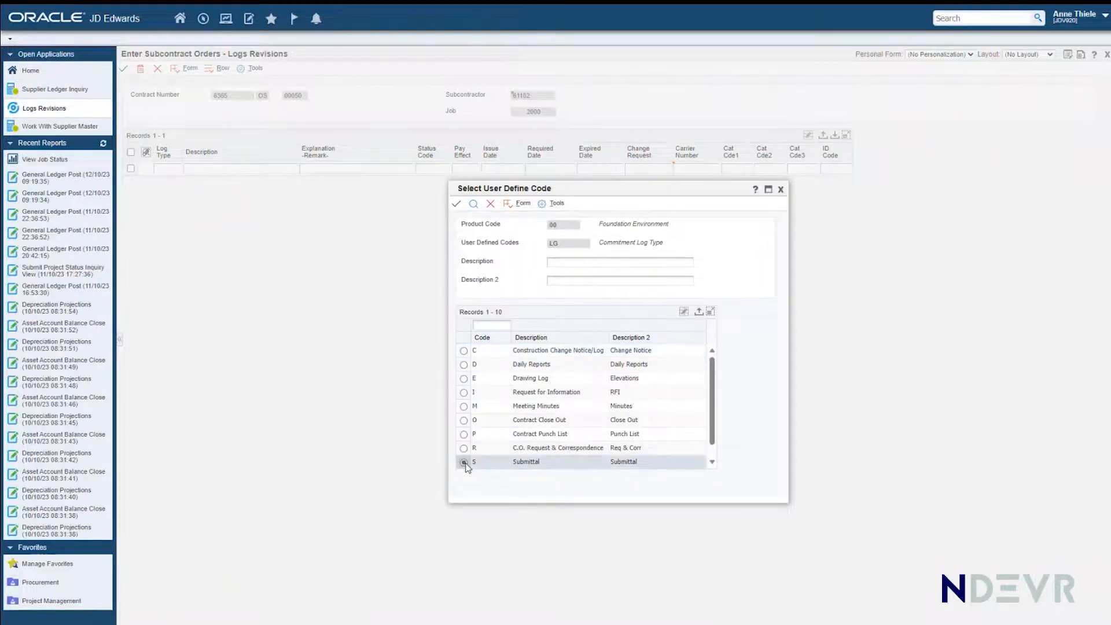
{"action": "left_click", "coordinate": [454, 206]}
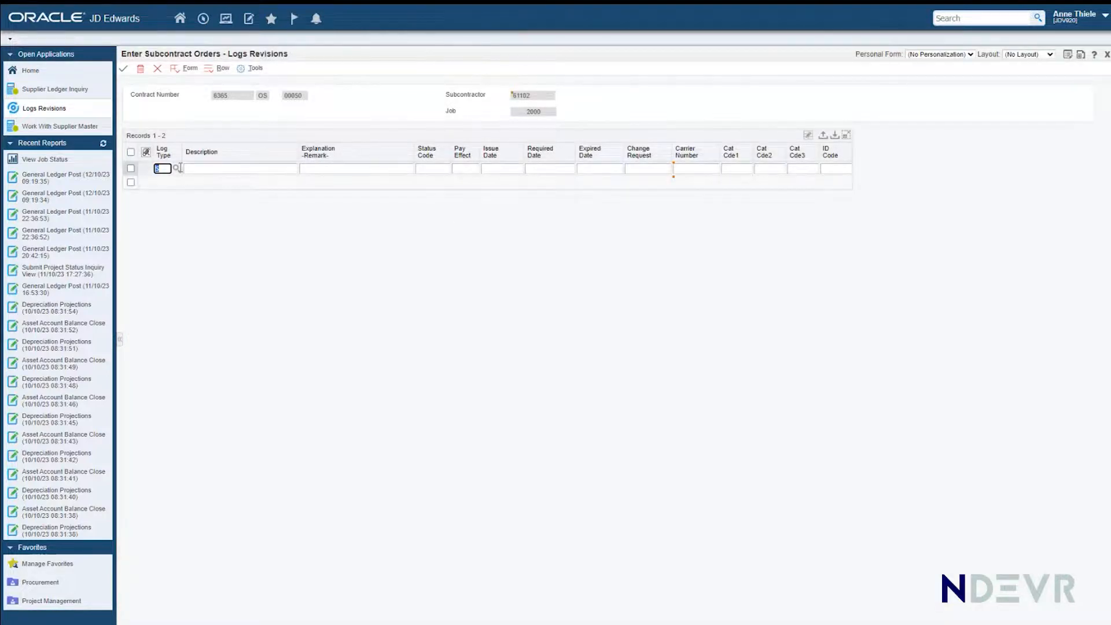
Step: Describe the submittal log entry as Certificate of Currency and set its required date to 31/10/23
{"action": "left_click", "coordinate": [203, 169]}
{"action": "type", "text": "Certificate of Currency"}
{"action": "left_click", "coordinate": [326, 167]}
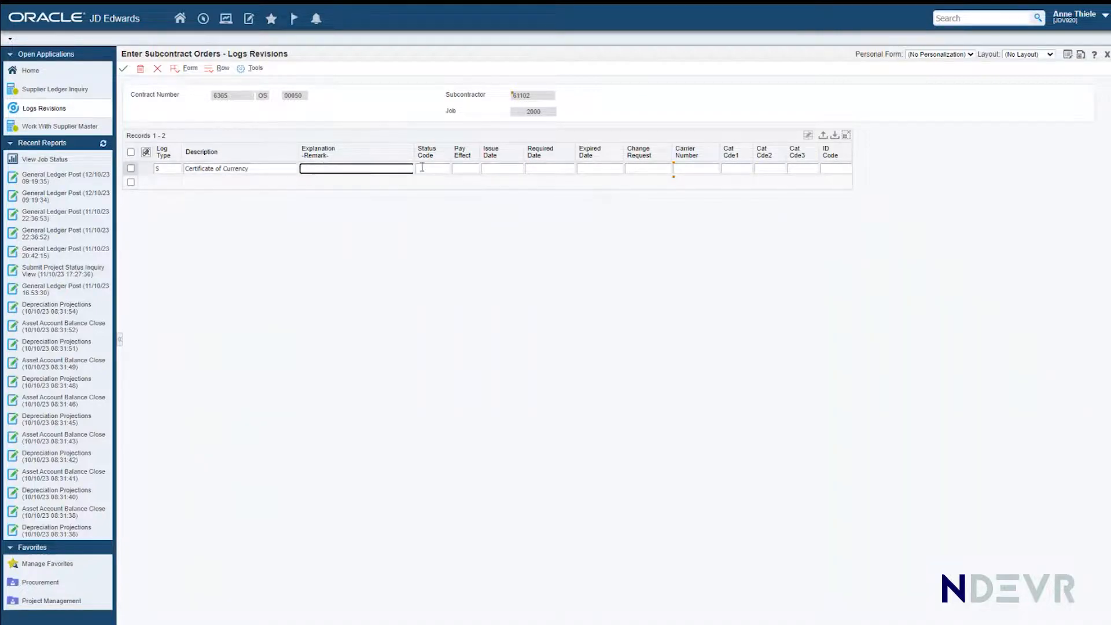
{"action": "left_click", "coordinate": [545, 168]}
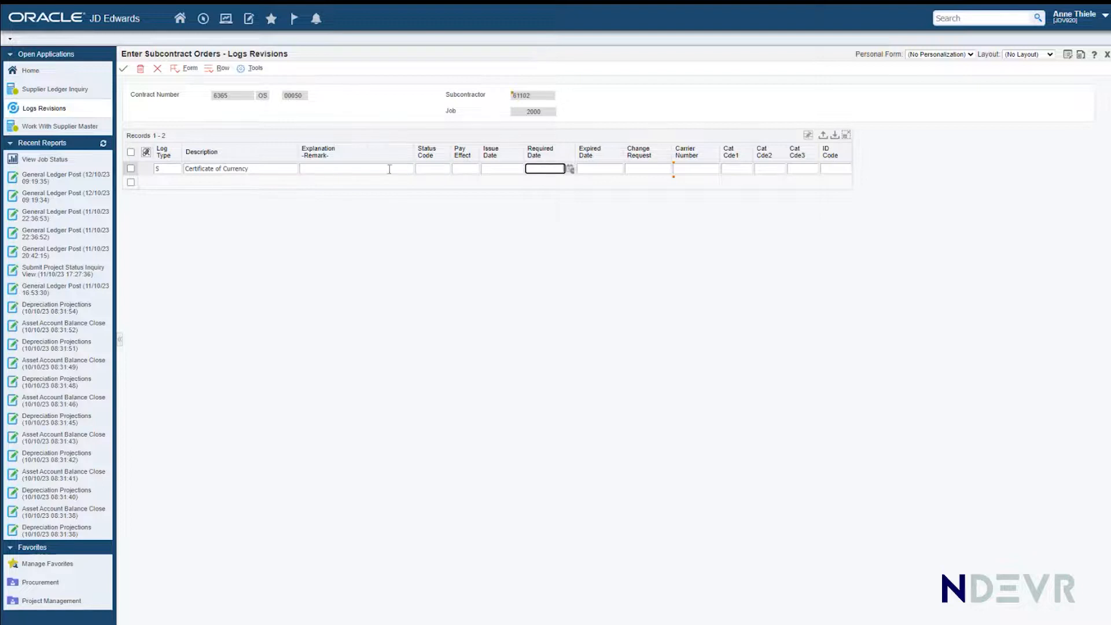
{"action": "type", "text": "31/10/23"}
Step: Set the submittal's status code to N and its pay effect to Y, and save the log
{"action": "left_click", "coordinate": [434, 168]}
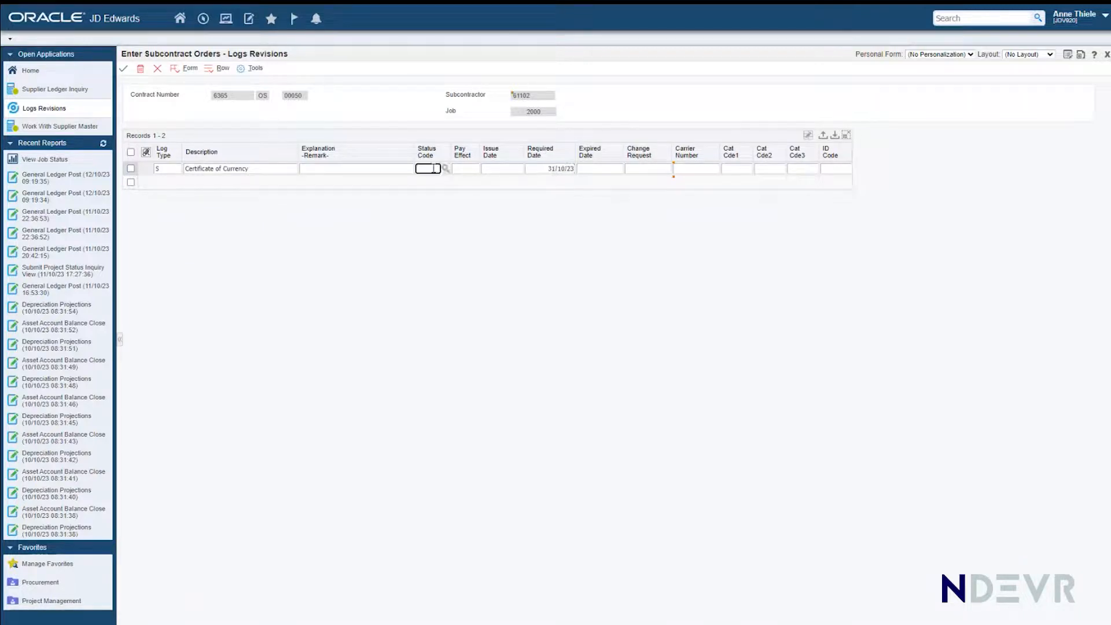
{"action": "type", "text": "N"}
{"action": "key", "text": "Tab"}
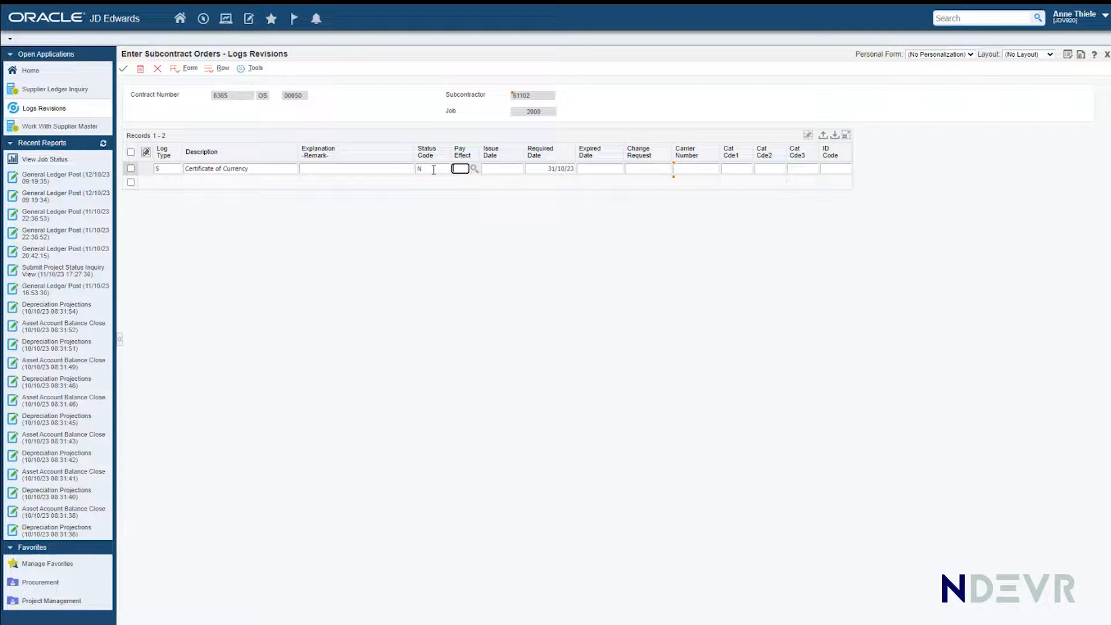
{"action": "type", "text": "Y"}
{"action": "left_click", "coordinate": [124, 72]}
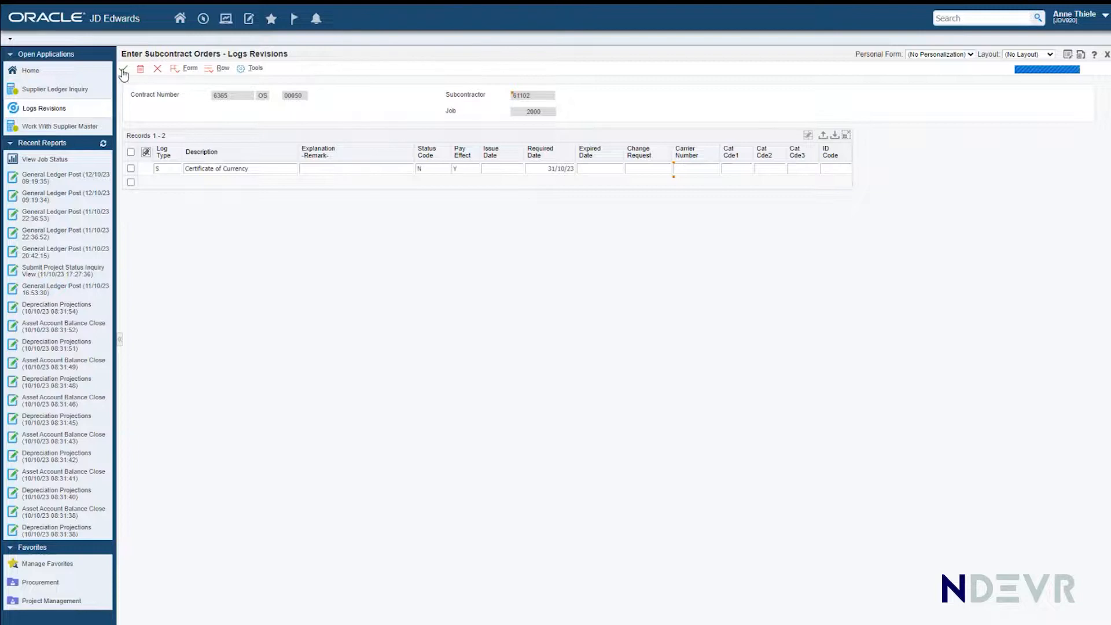
Step: Close the log revisions, subcontract order and supplier master forms to return to the Merry and Mirth page
{"action": "left_click", "coordinate": [158, 69]}
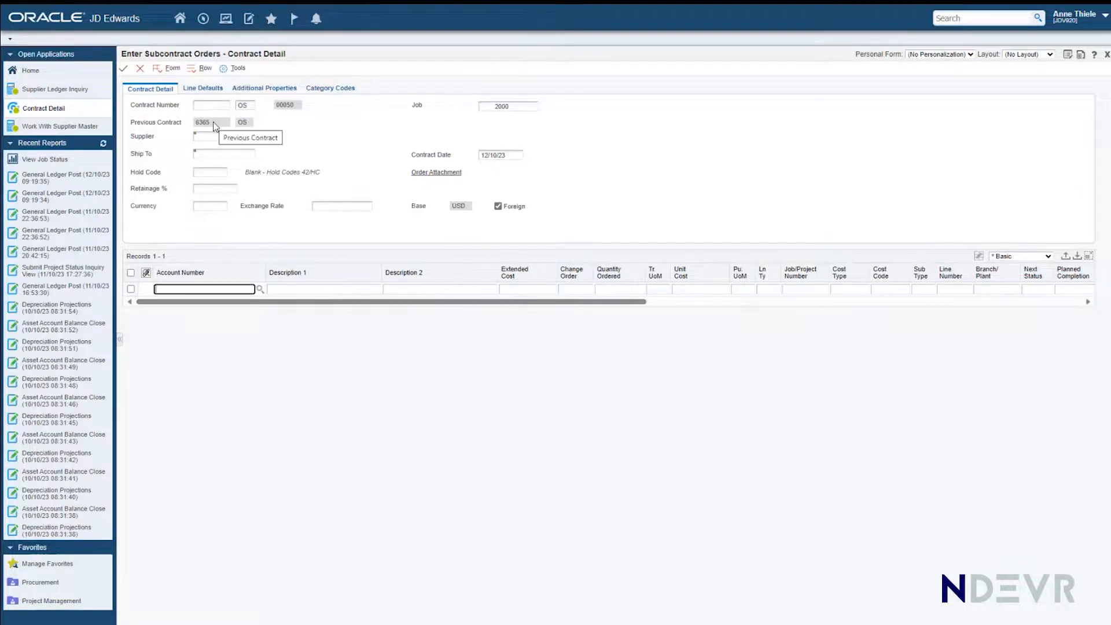
{"action": "left_click", "coordinate": [141, 67]}
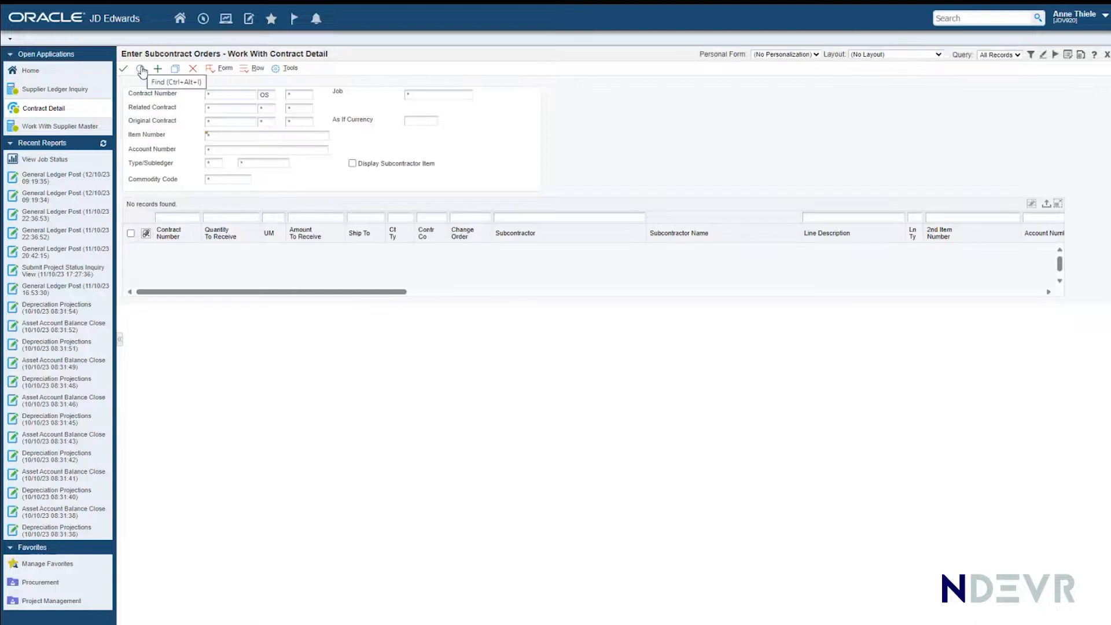
{"action": "left_click", "coordinate": [192, 69]}
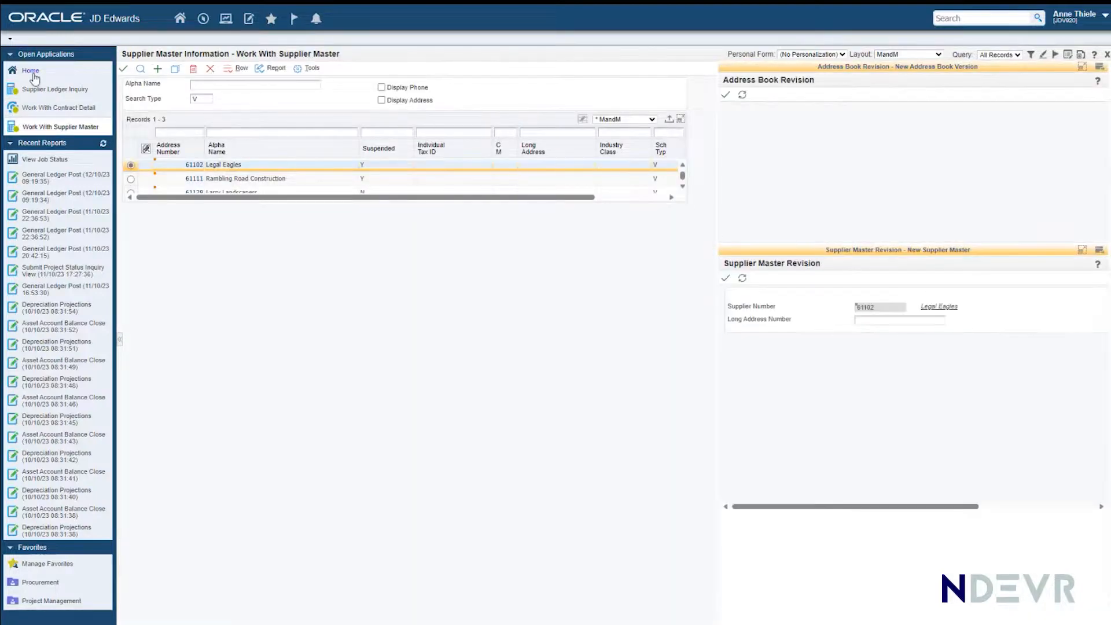
{"action": "left_click", "coordinate": [210, 68]}
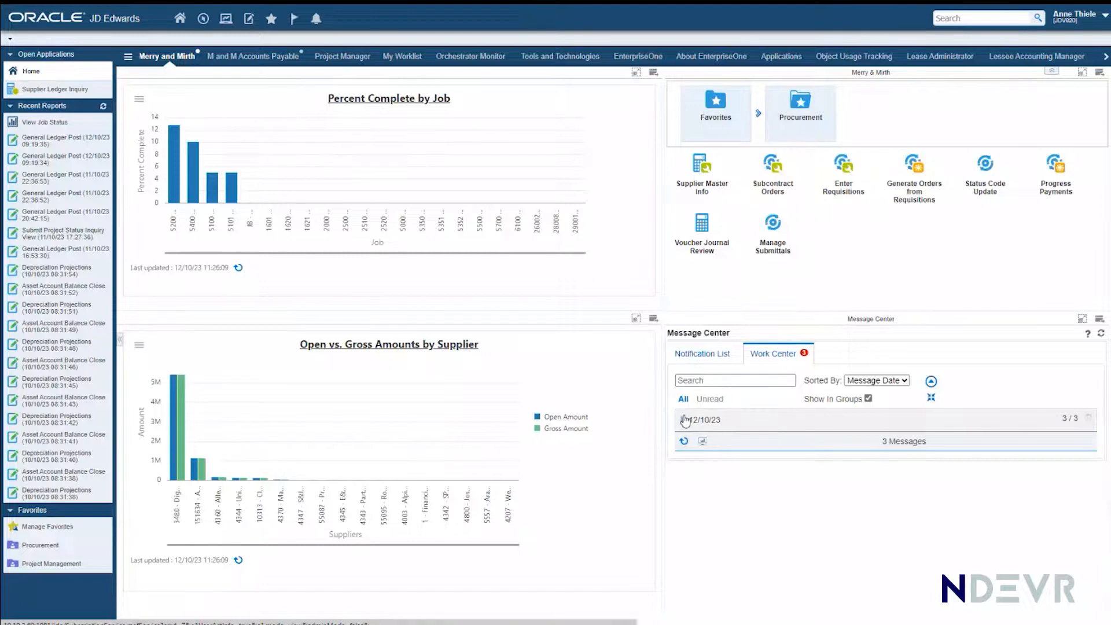
Step: Read the Work Center message about the unapproved subcontract, view its linked Subcontract Detail and close it
{"action": "left_click", "coordinate": [683, 419]}
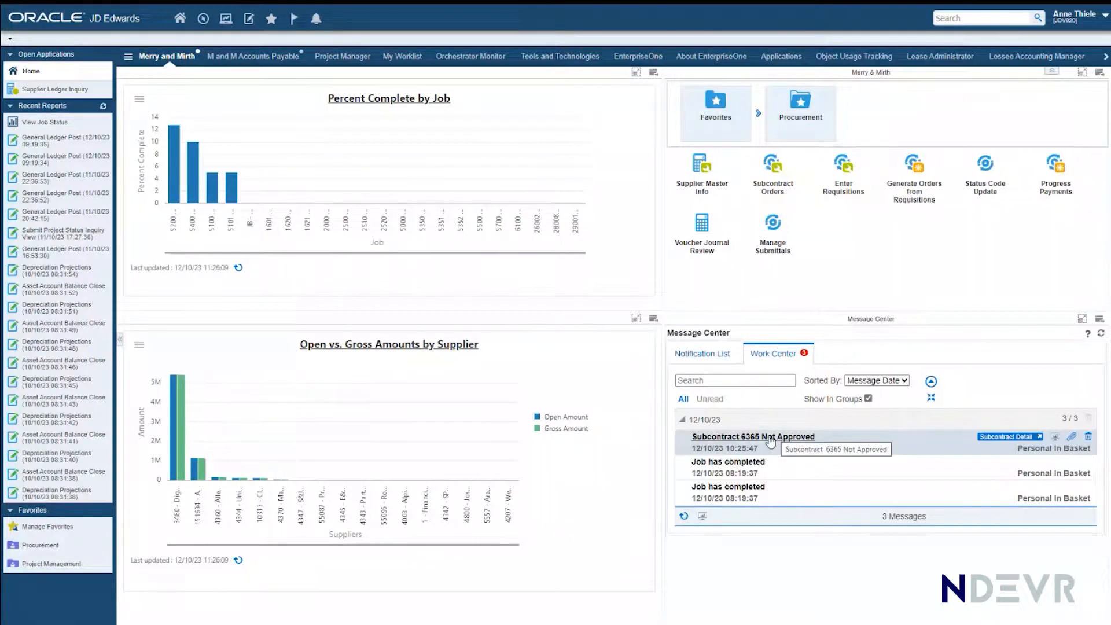
{"action": "left_click", "coordinate": [770, 438]}
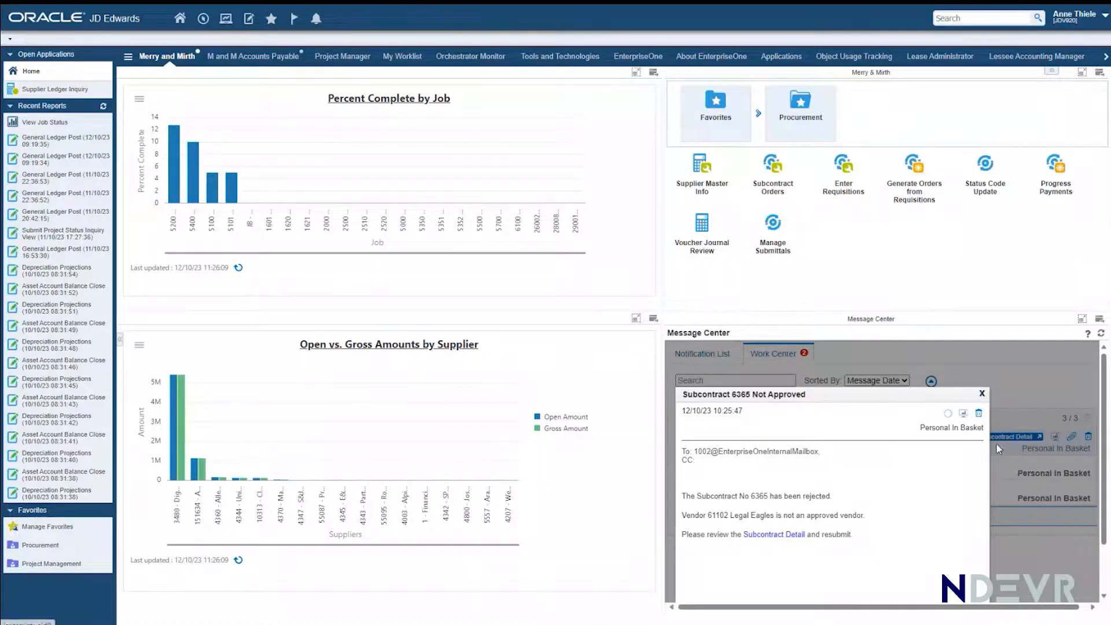
{"action": "left_click", "coordinate": [765, 537]}
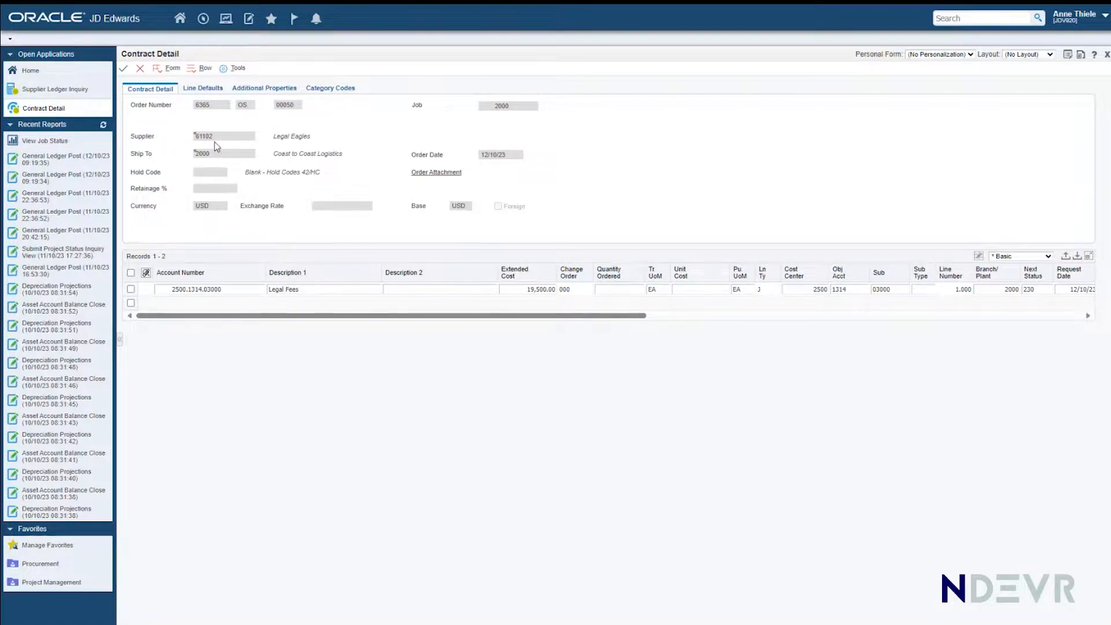
{"action": "left_click", "coordinate": [141, 70]}
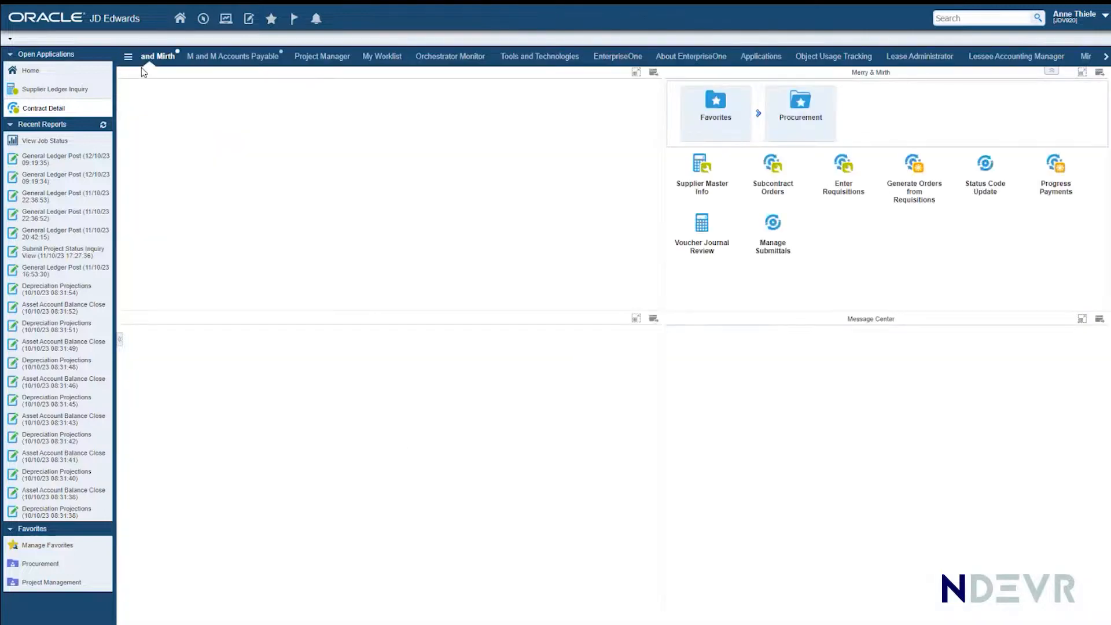
Step: Clear the Suspended flag of Legal Eagles in Supplier Master Info, refresh the supplier list and close it
{"action": "left_click", "coordinate": [706, 177]}
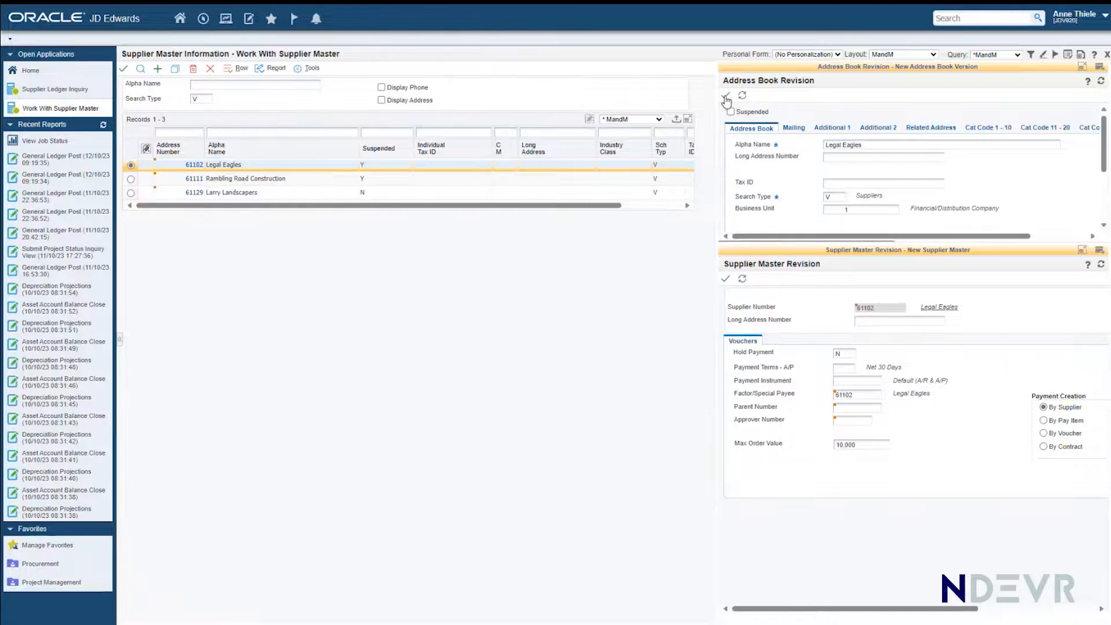
{"action": "left_click", "coordinate": [139, 69]}
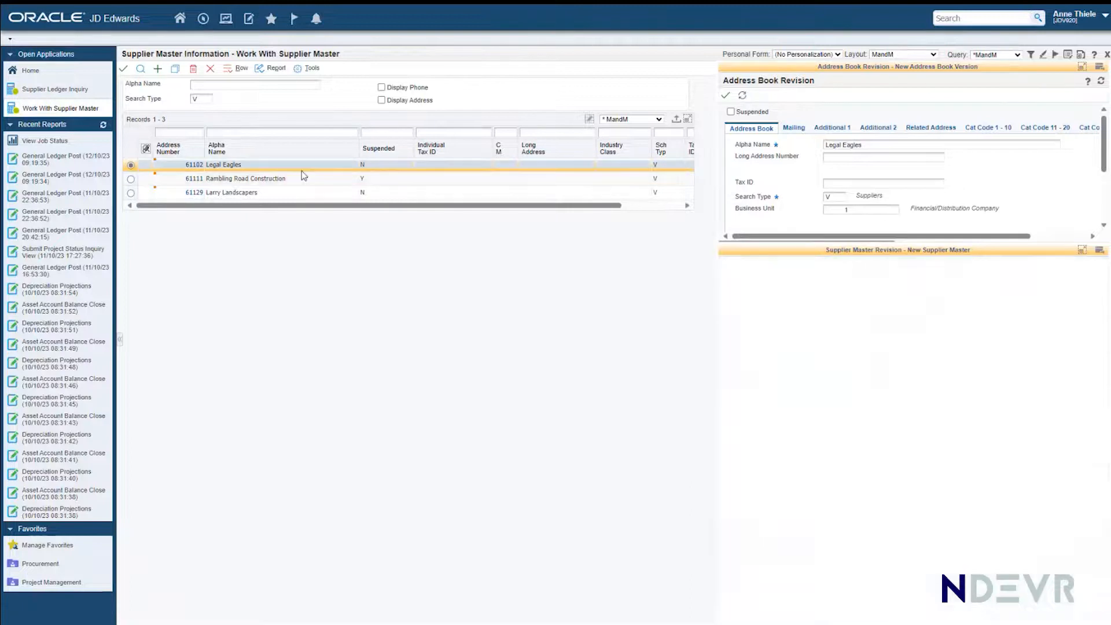
{"action": "left_click", "coordinate": [210, 69]}
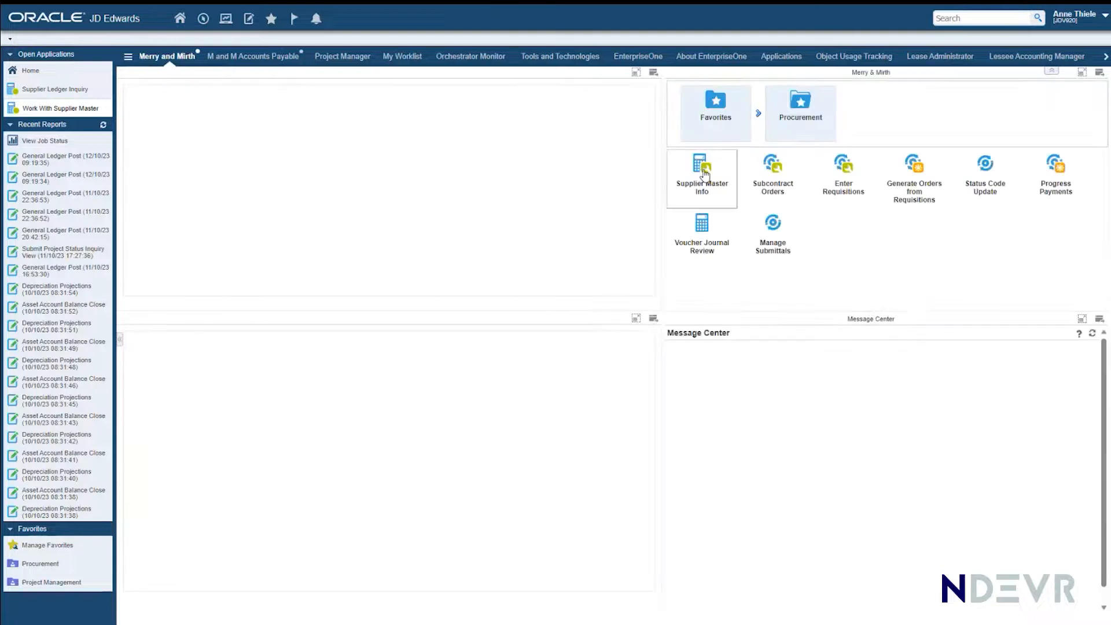
Step: Add another new contract in Subcontract Orders and enter the supplier number of Legal Eagles
{"action": "left_click", "coordinate": [772, 164]}
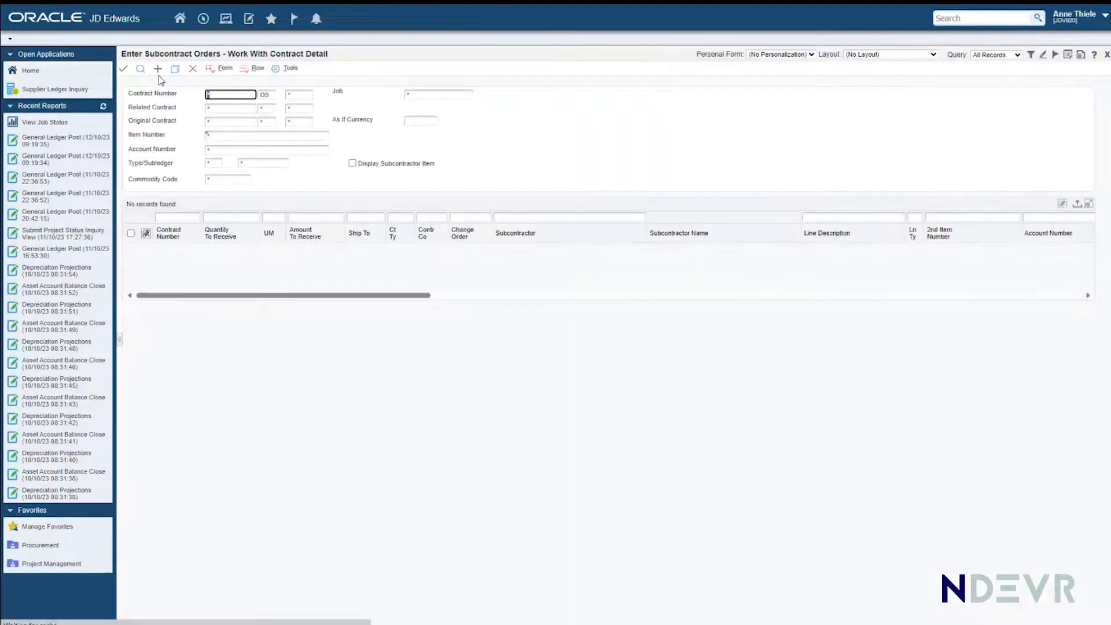
{"action": "left_click", "coordinate": [158, 70]}
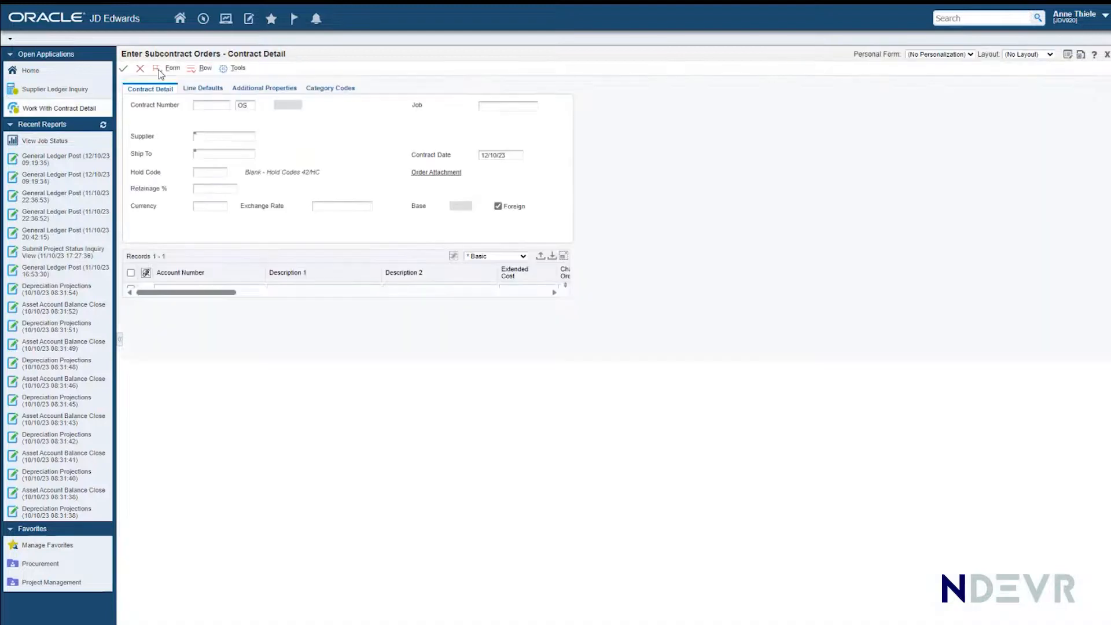
{"action": "type", "text": "61102"}
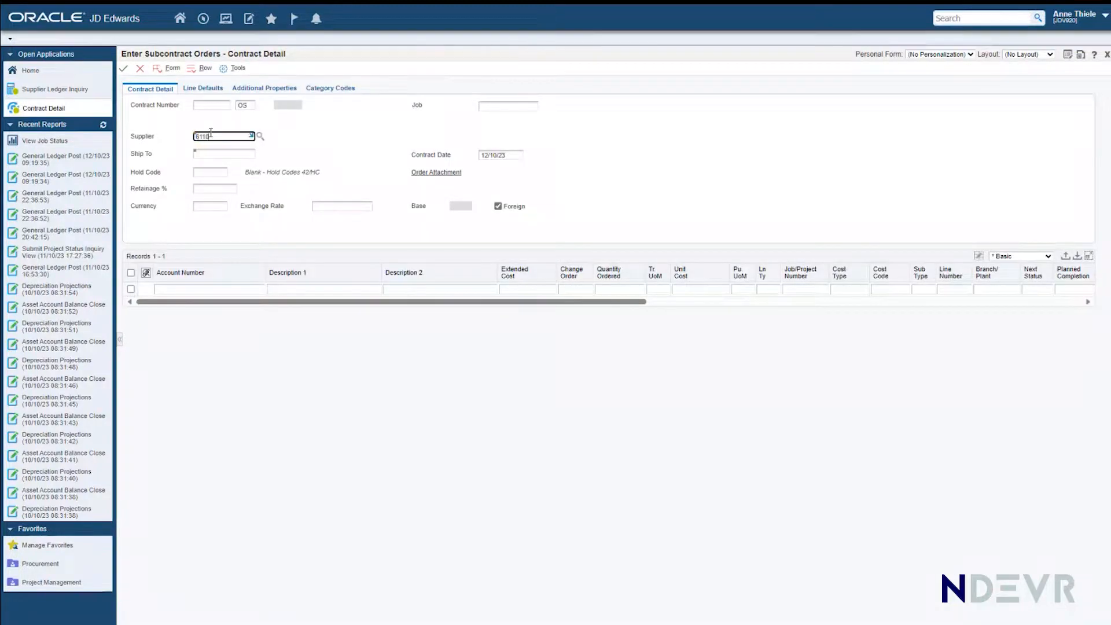
Step: Set both the Ship To and the Job of the new Legal Eagles contract to 2000
{"action": "left_click", "coordinate": [206, 154]}
{"action": "type", "text": "2000"}
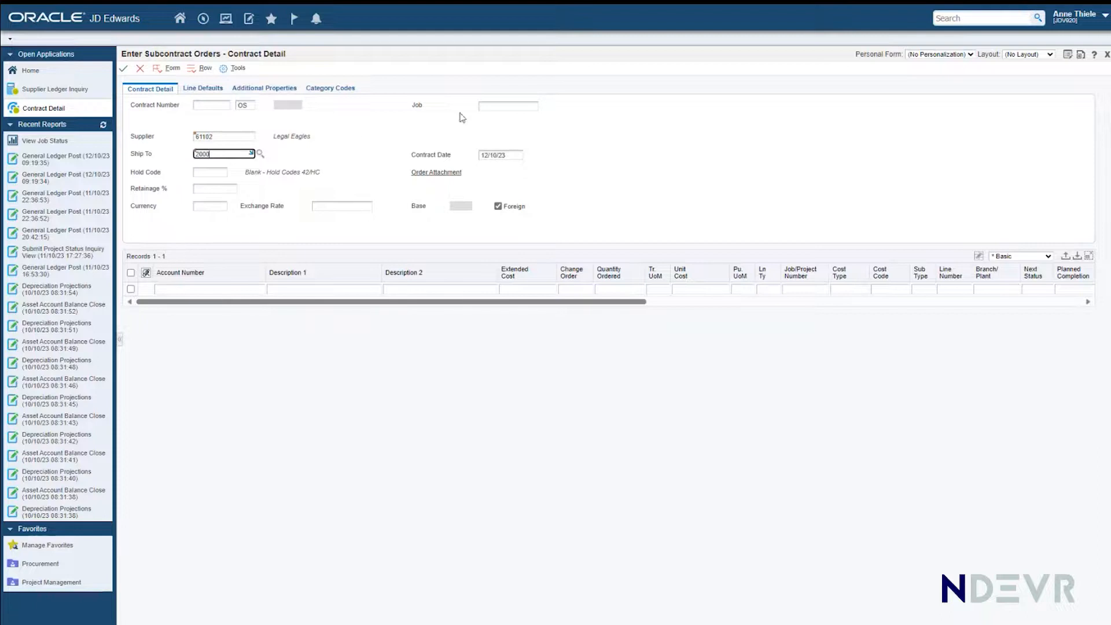
{"action": "left_click", "coordinate": [489, 106]}
{"action": "type", "text": "2000"}
Step: Enter a contract line with its account number, description Legal Fees and an extended cost of 9,000.00, and submit the contract
{"action": "left_click", "coordinate": [174, 288]}
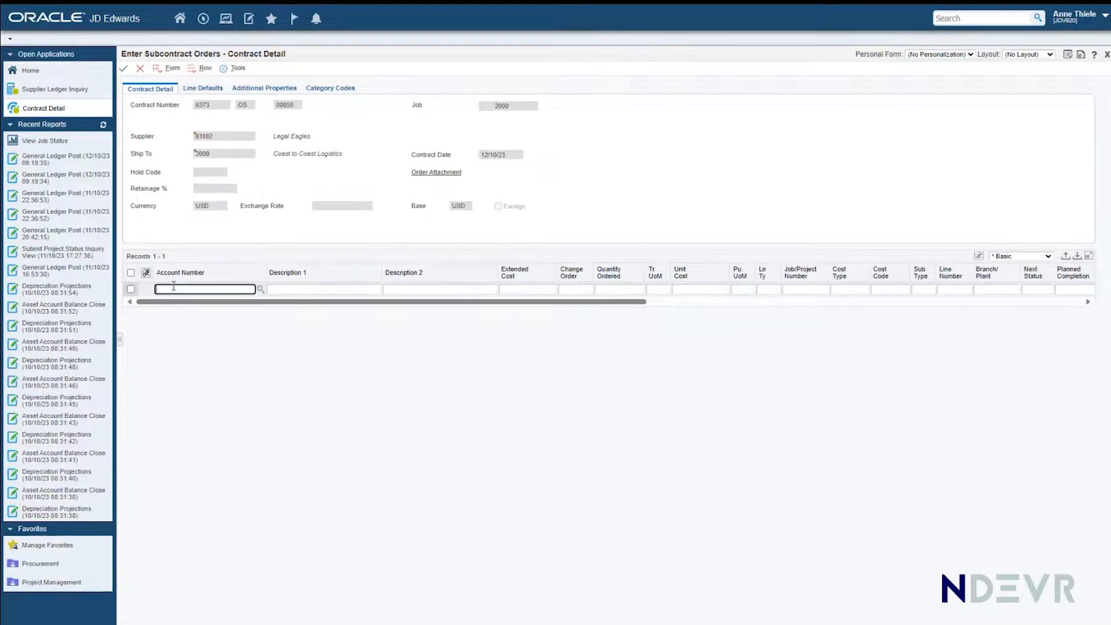
{"action": "type", "text": "2500.1314.03000"}
{"action": "left_click", "coordinate": [270, 291]}
{"action": "type", "text": "Legal Fees"}
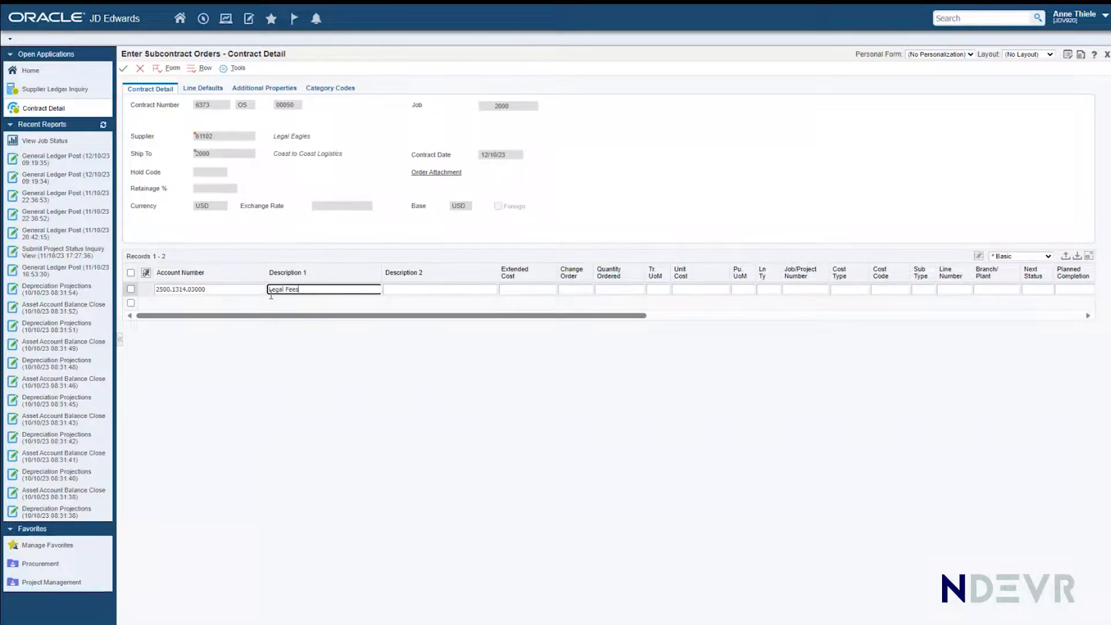
{"action": "left_click", "coordinate": [507, 289]}
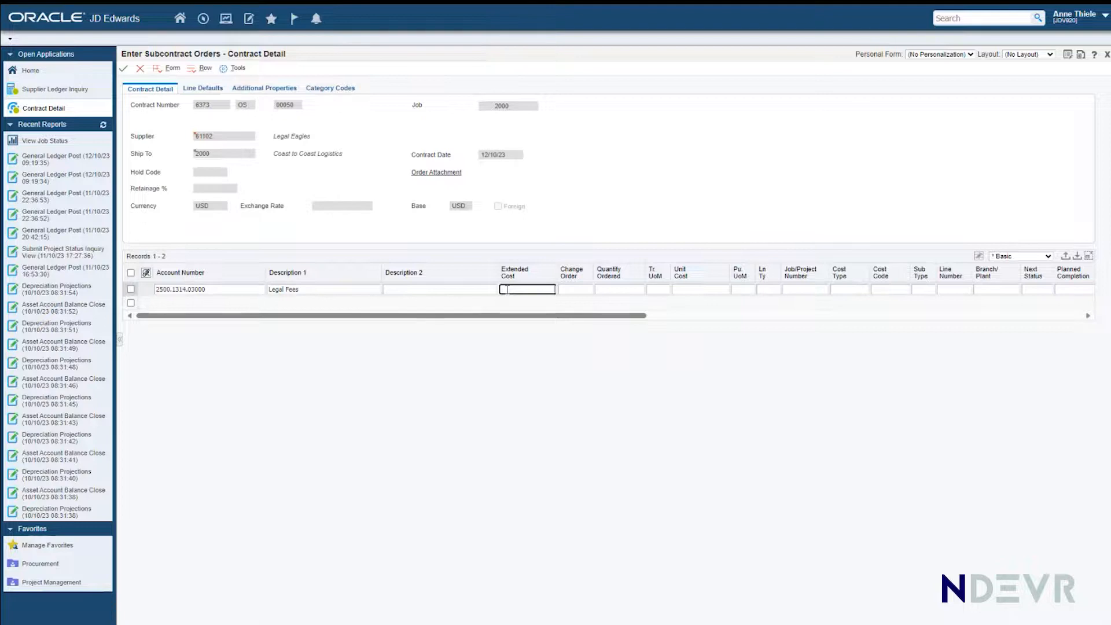
{"action": "left_click", "coordinate": [463, 289]}
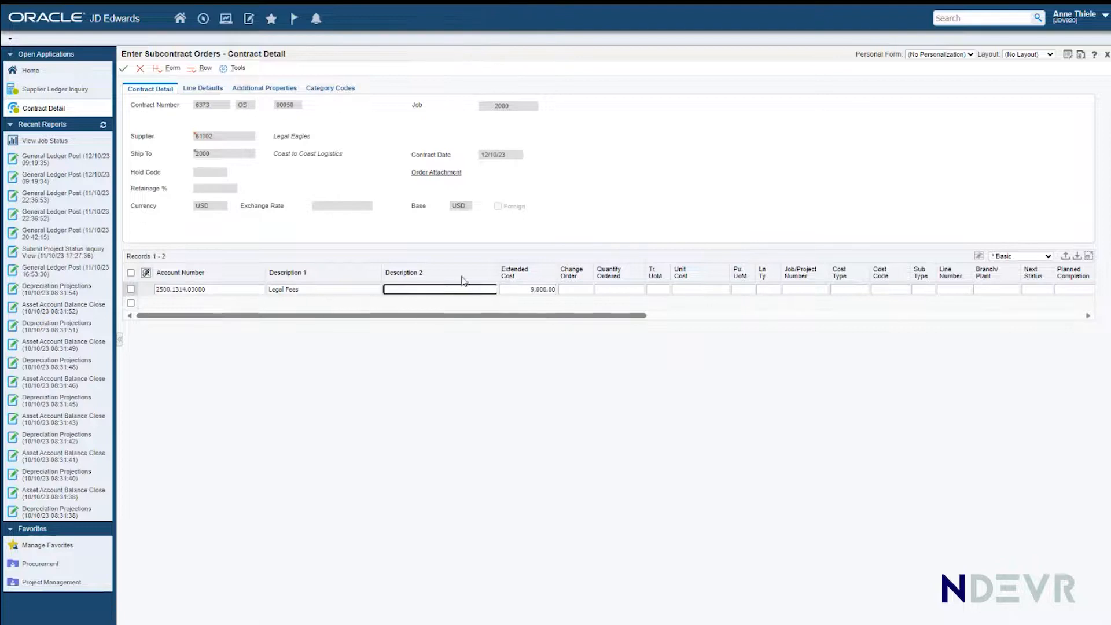
{"action": "left_click", "coordinate": [125, 69]}
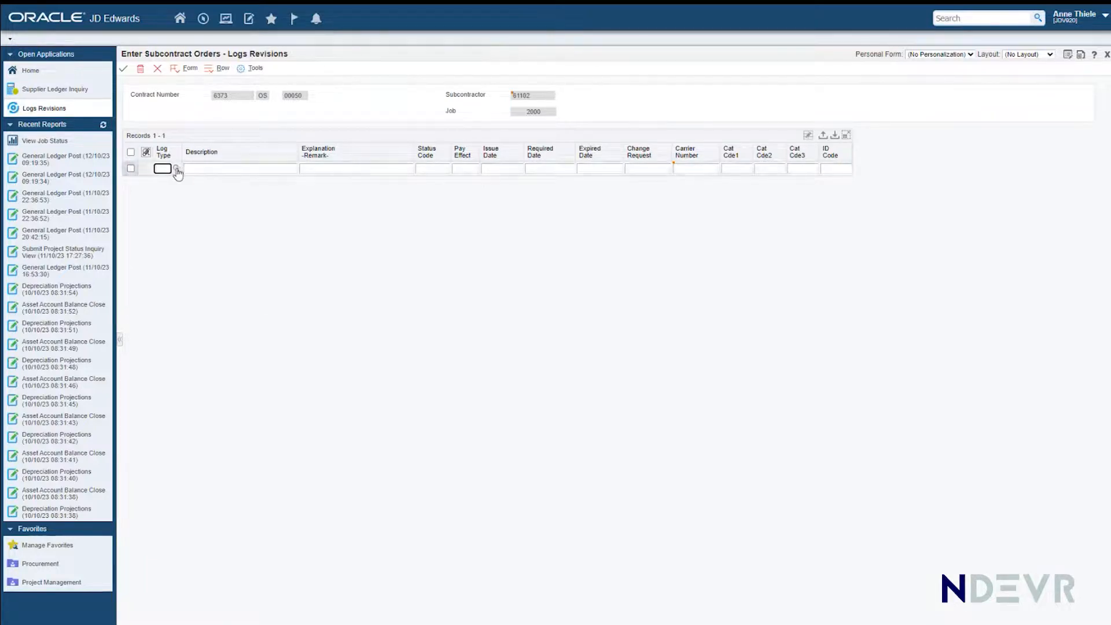
Step: Start a contract log line with log type S and the description "Certificate of Currency"
{"action": "type", "text": "1"}
{"action": "left_click", "coordinate": [212, 169]}
{"action": "left_click", "coordinate": [167, 217]}
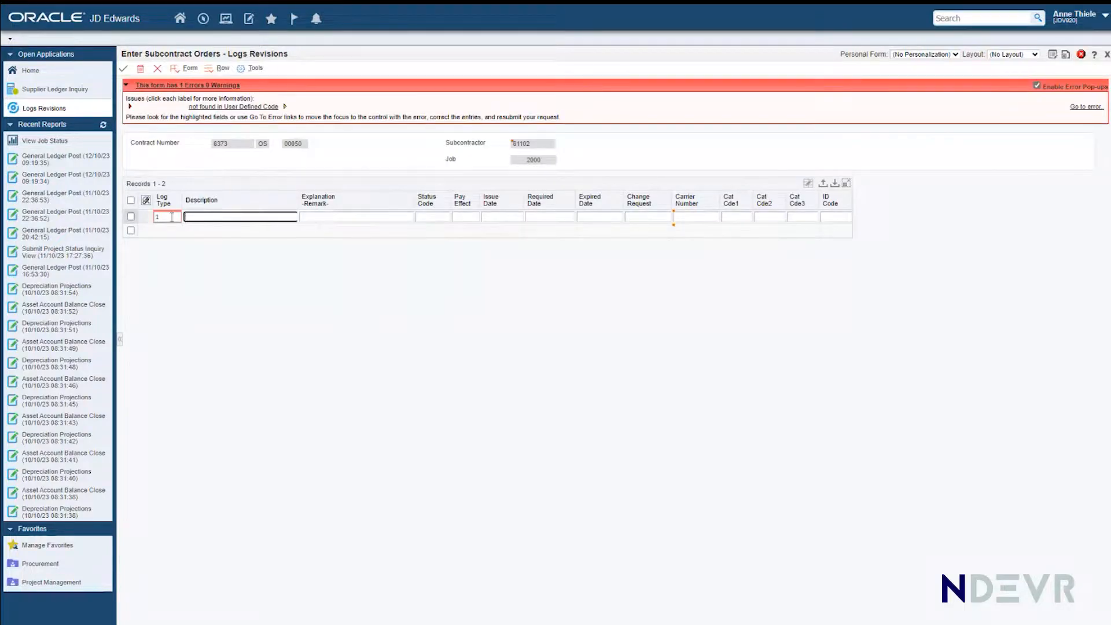
{"action": "type", "text": "S"}
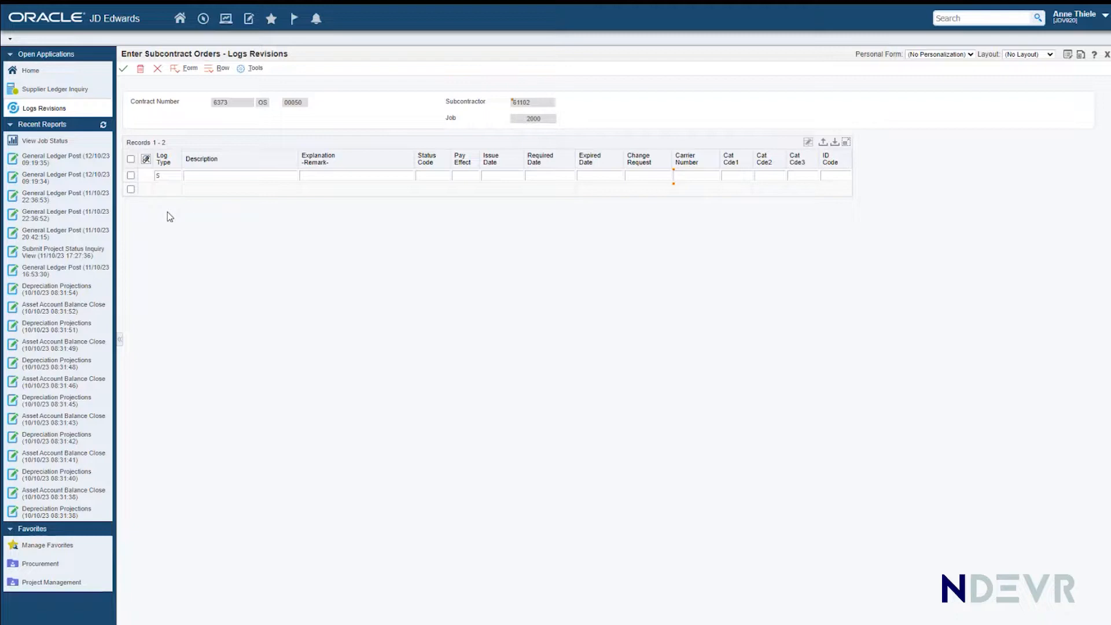
{"action": "left_click", "coordinate": [218, 175]}
{"action": "type", "text": "Certificate of Curre"}
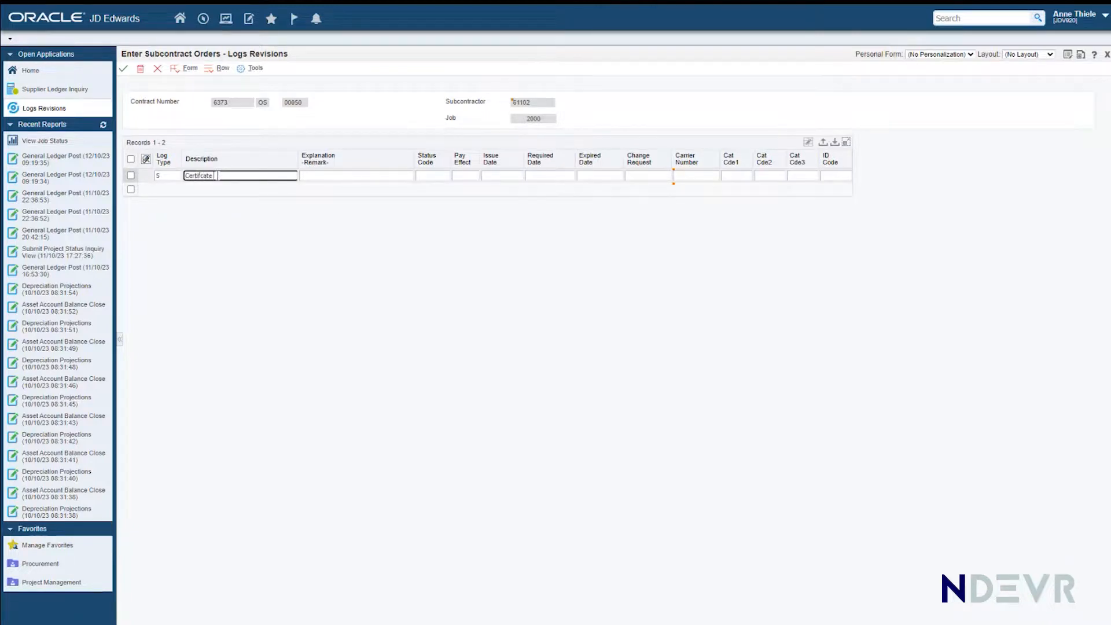
{"action": "type", "text": "ncy"}
Step: Set the log line's status code and pay effect to N and its required date to 311023
{"action": "left_click", "coordinate": [429, 175]}
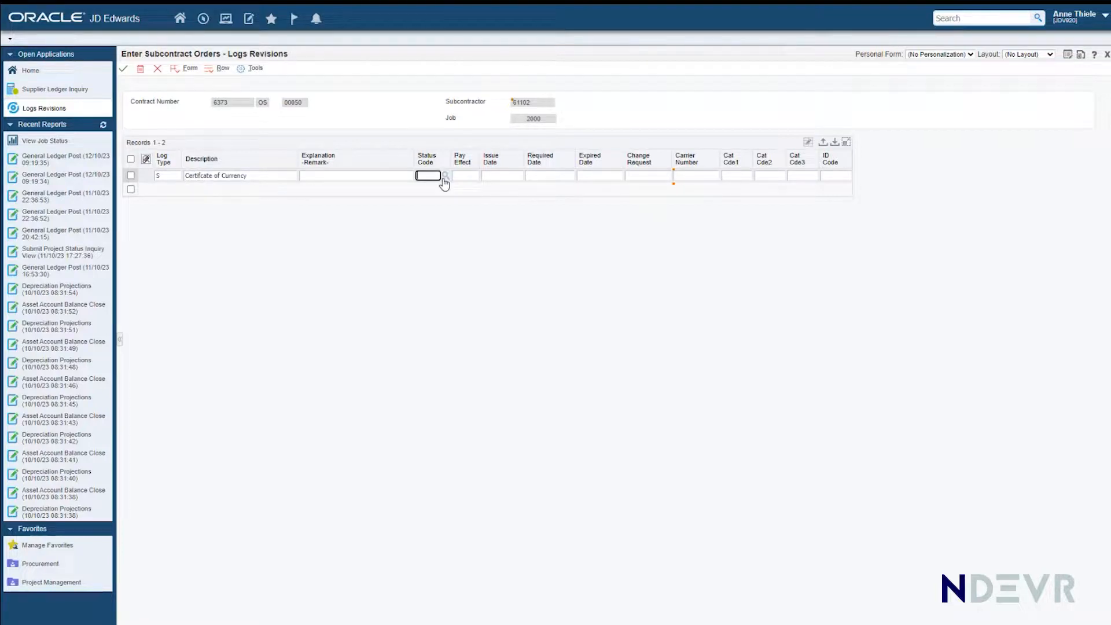
{"action": "type", "text": "N"}
{"action": "key", "text": "Tab"}
{"action": "type", "text": "N"}
{"action": "key", "text": "Tab"}
{"action": "key", "text": "Tab"}
{"action": "key", "text": "Tab"}
{"action": "key", "text": "shift+Tab"}
{"action": "type", "text": "311"}
{"action": "type", "text": "23"}
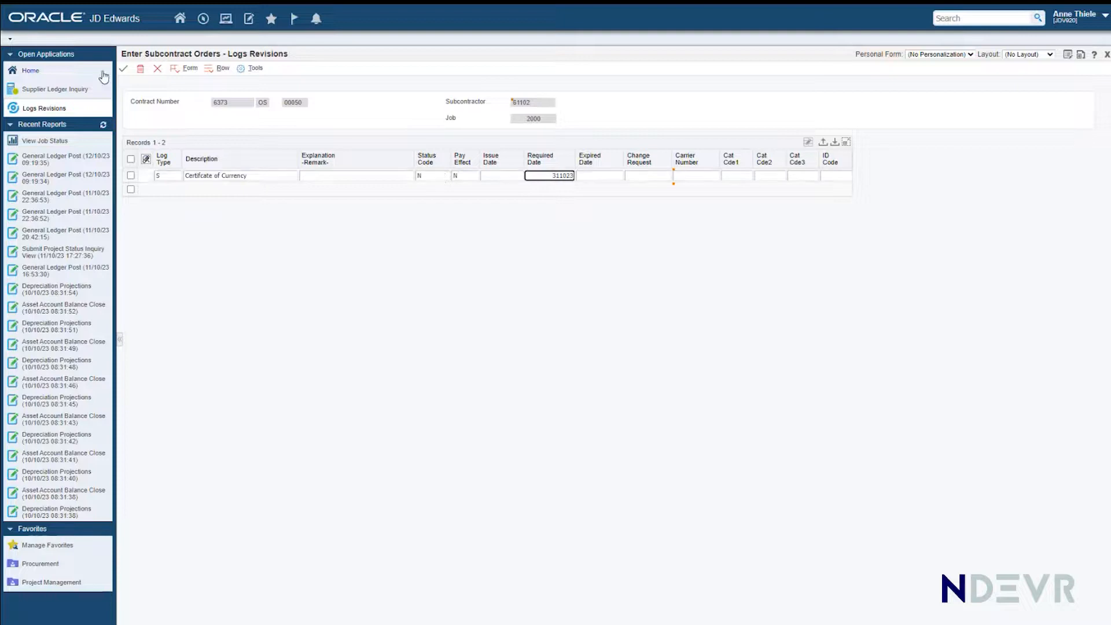
Step: Save the submittal log and close the Logs Revisions and Contract Detail forms
{"action": "left_click", "coordinate": [123, 68]}
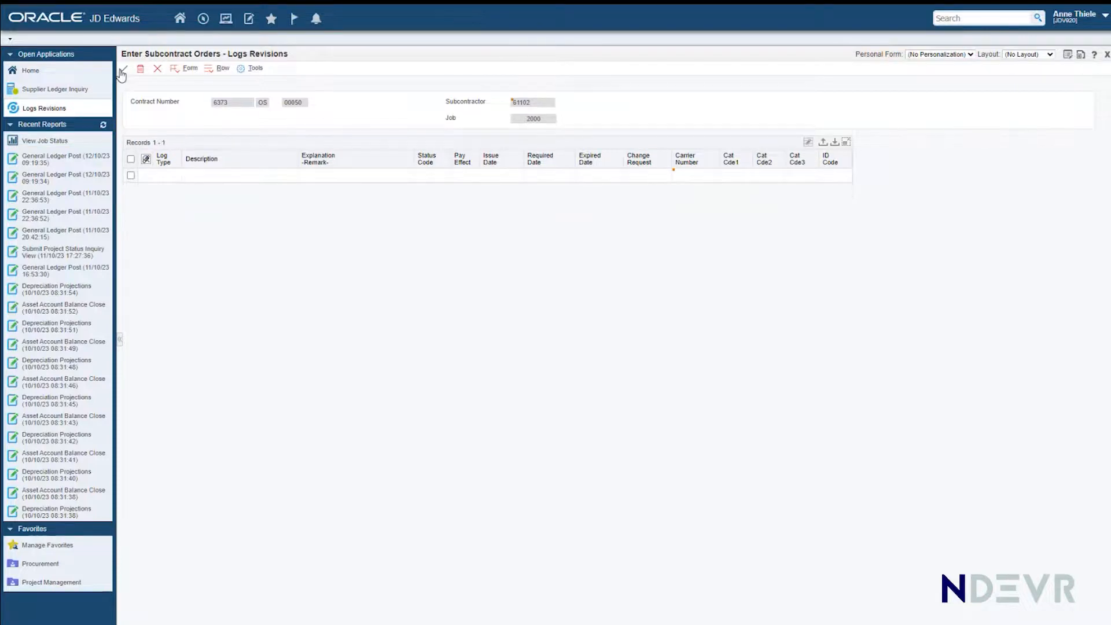
{"action": "left_click", "coordinate": [158, 69]}
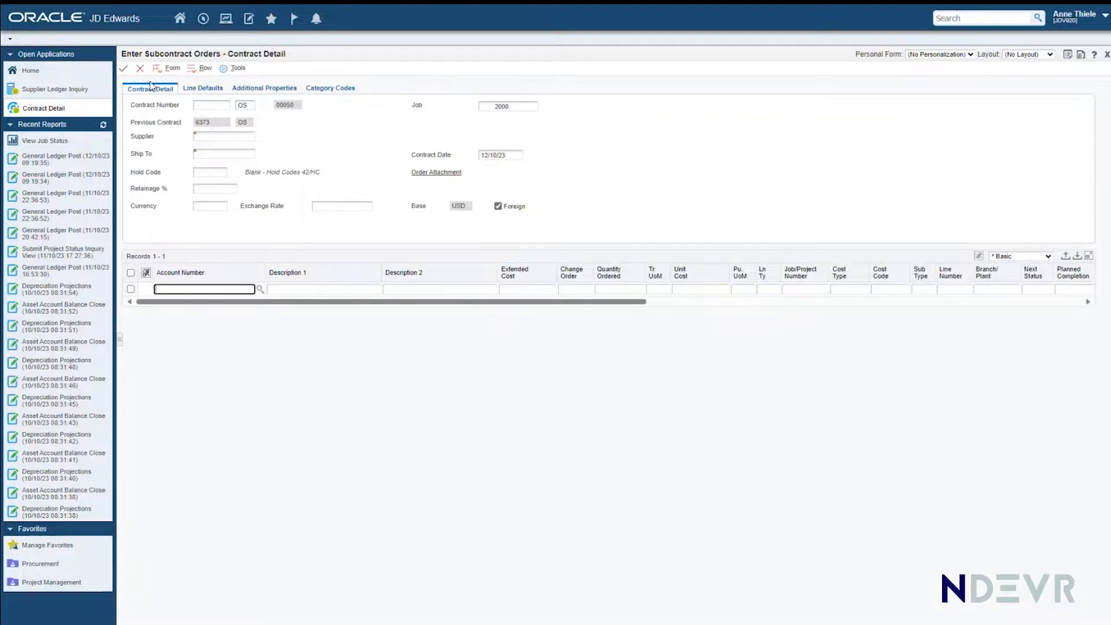
{"action": "left_click", "coordinate": [141, 69]}
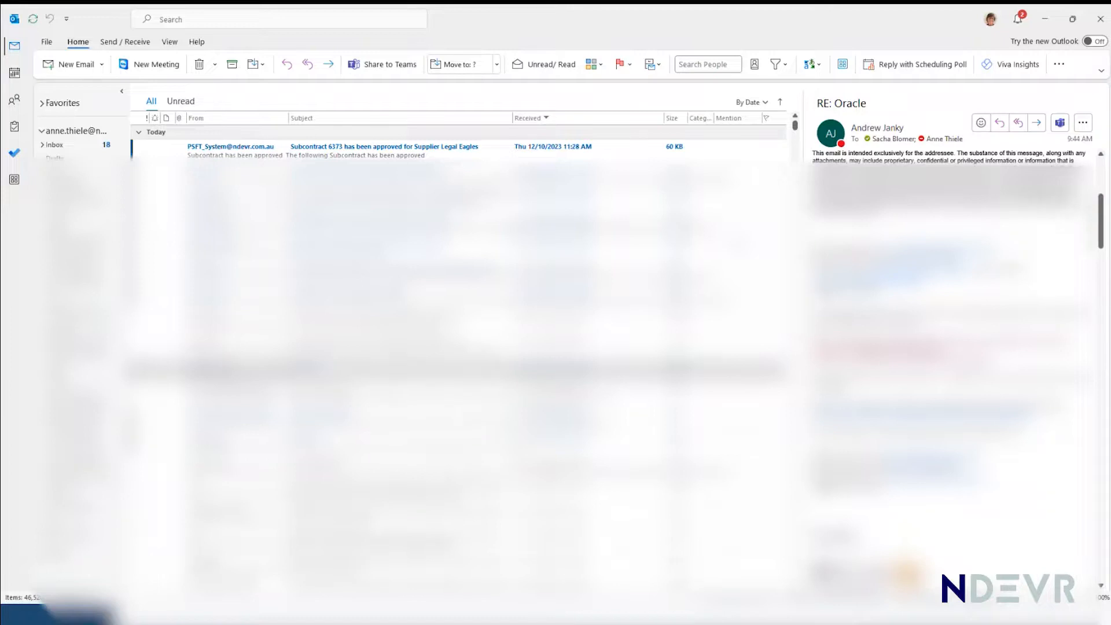
Step: Open the subcontract approval email in Outlook, sign in with the saved user ID and password to view its linked Order Detail, and close the order
{"action": "double_click", "coordinate": [209, 152]}
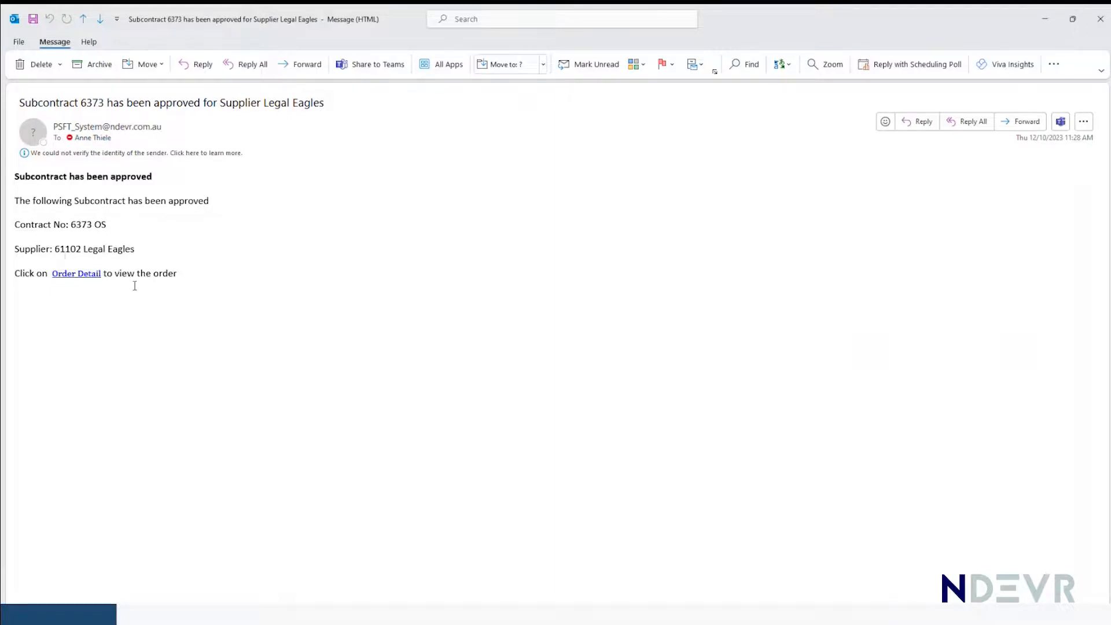
{"action": "left_click", "coordinate": [70, 278]}
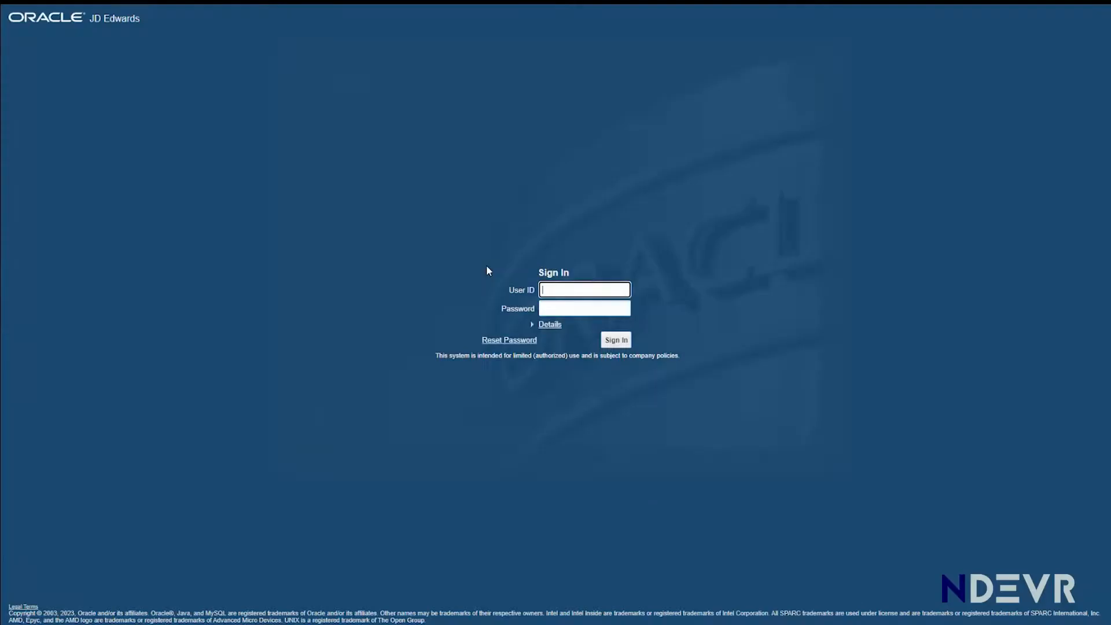
{"action": "left_click", "coordinate": [550, 291]}
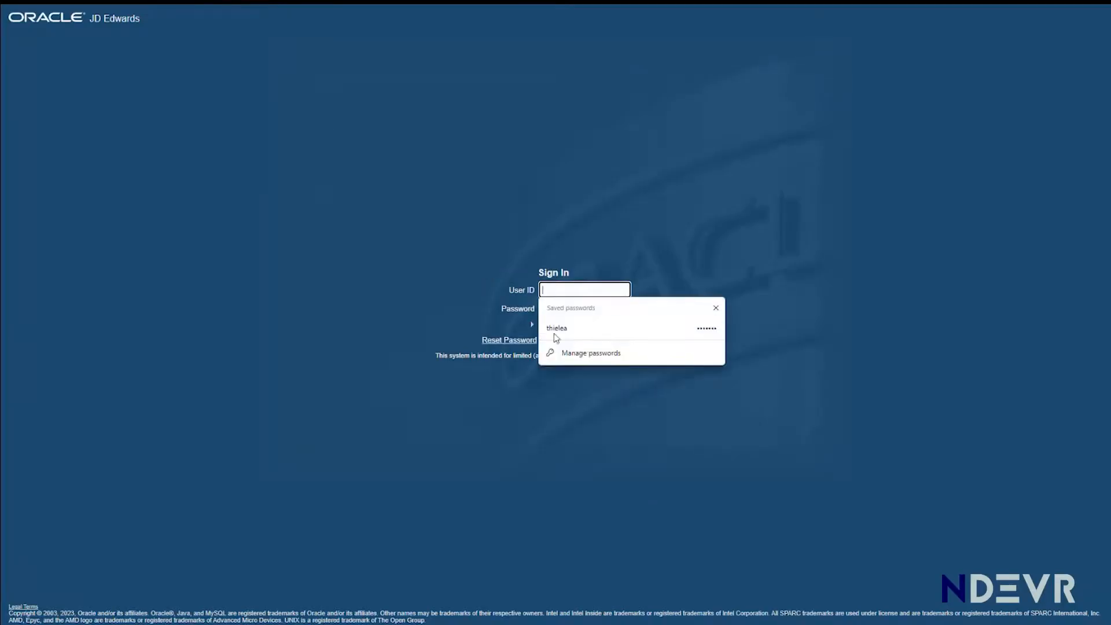
{"action": "left_click", "coordinate": [579, 328]}
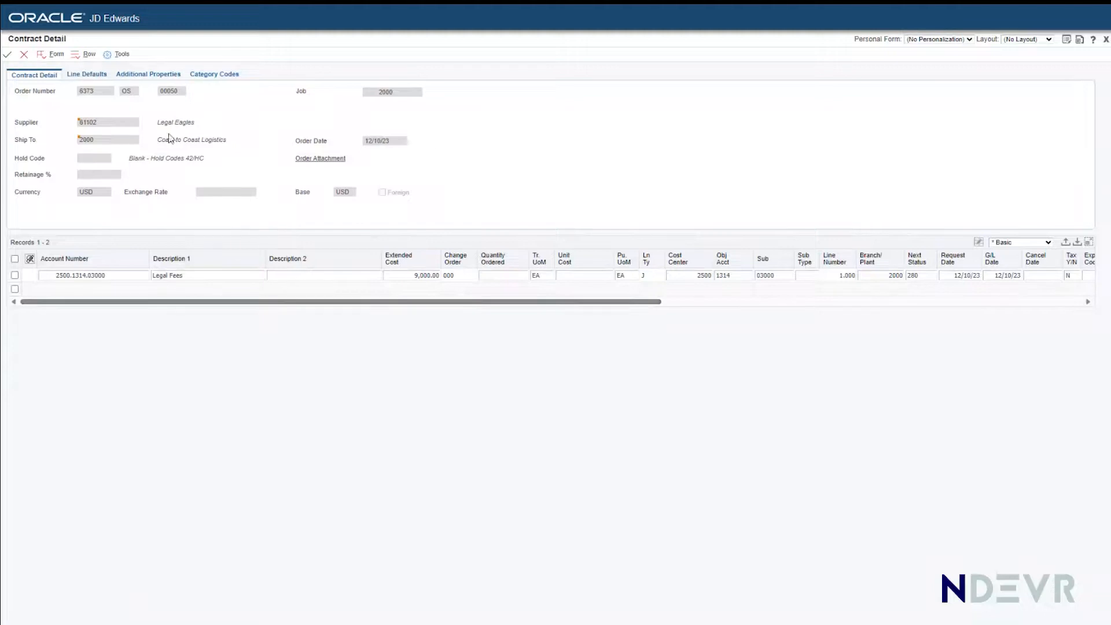
{"action": "left_click", "coordinate": [25, 56]}
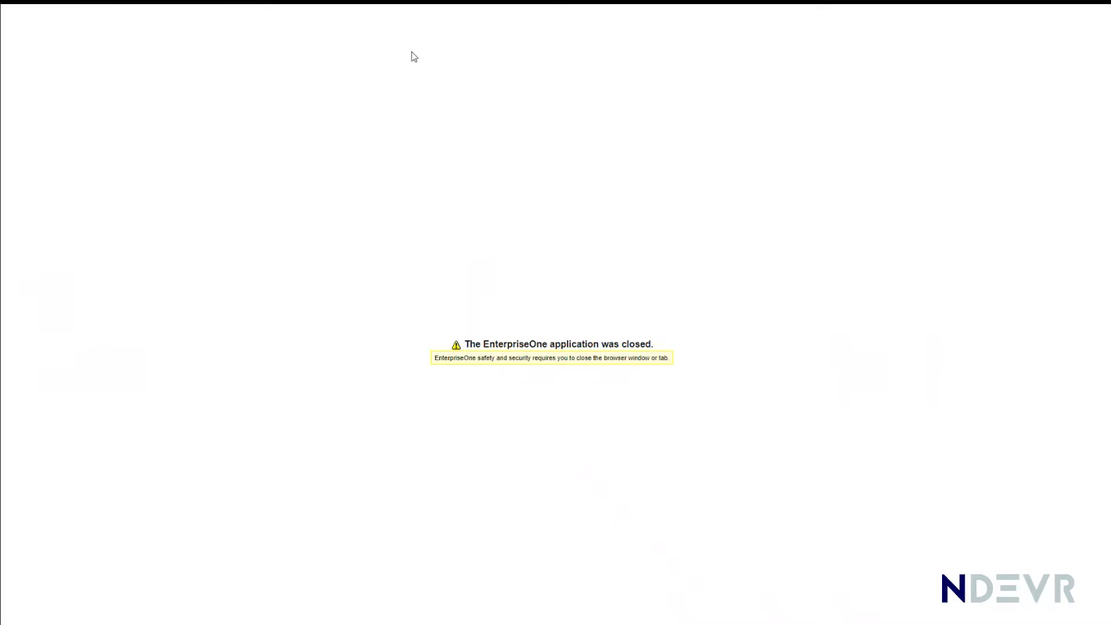
Step: Close the approval email and the leftover browser page, and return to Enter Subcontract Orders in full screen
{"action": "key", "text": "alt+Tab"}
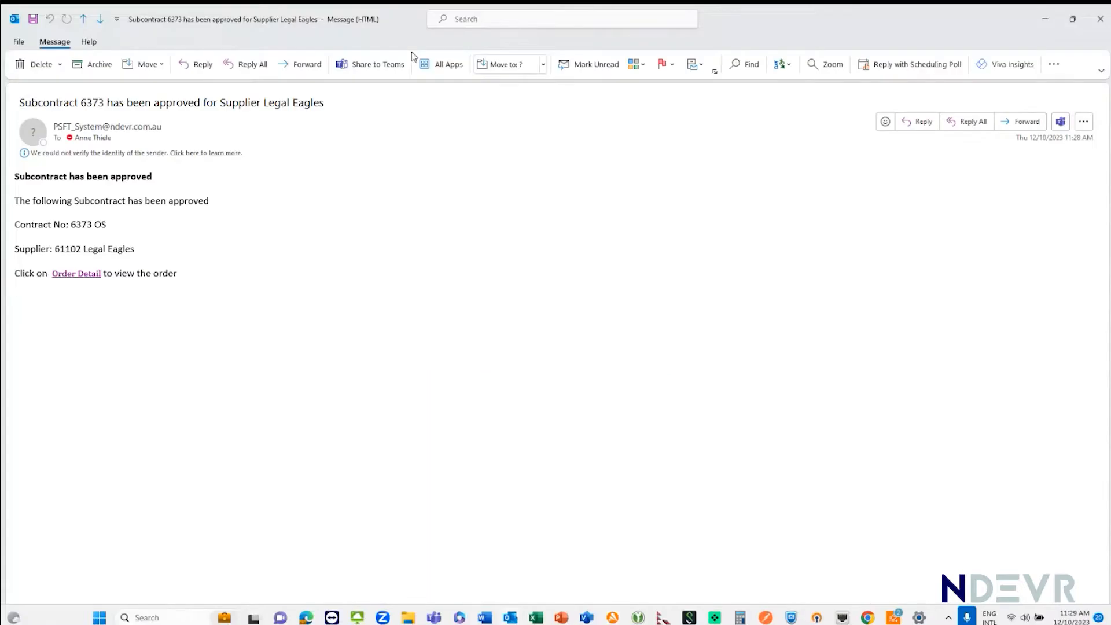
{"action": "left_click", "coordinate": [1099, 26]}
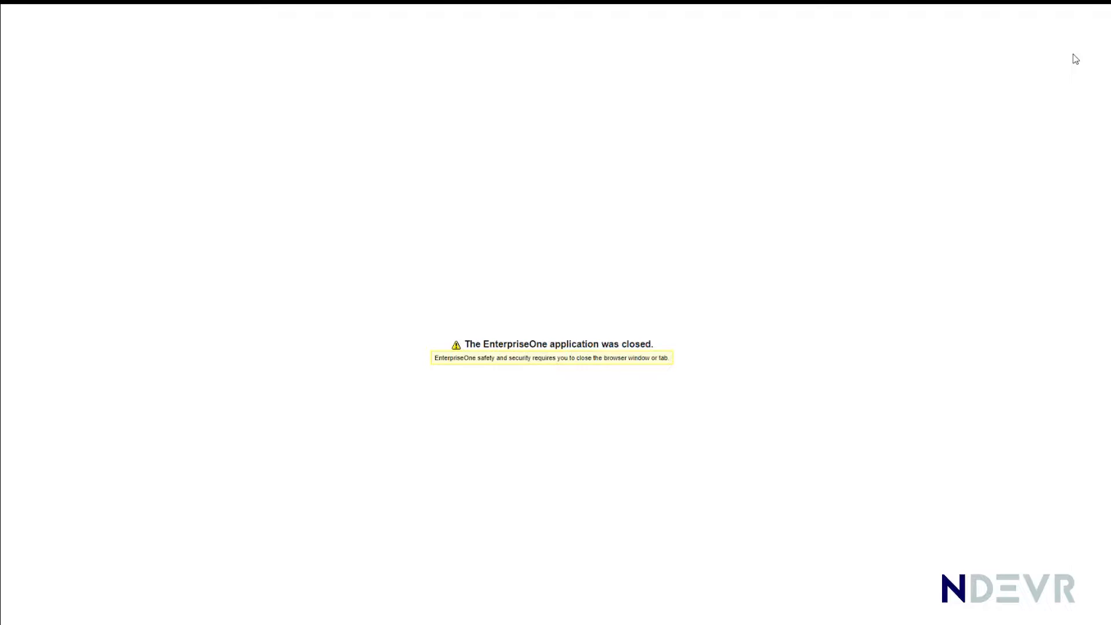
{"action": "key", "text": "alt+Tab"}
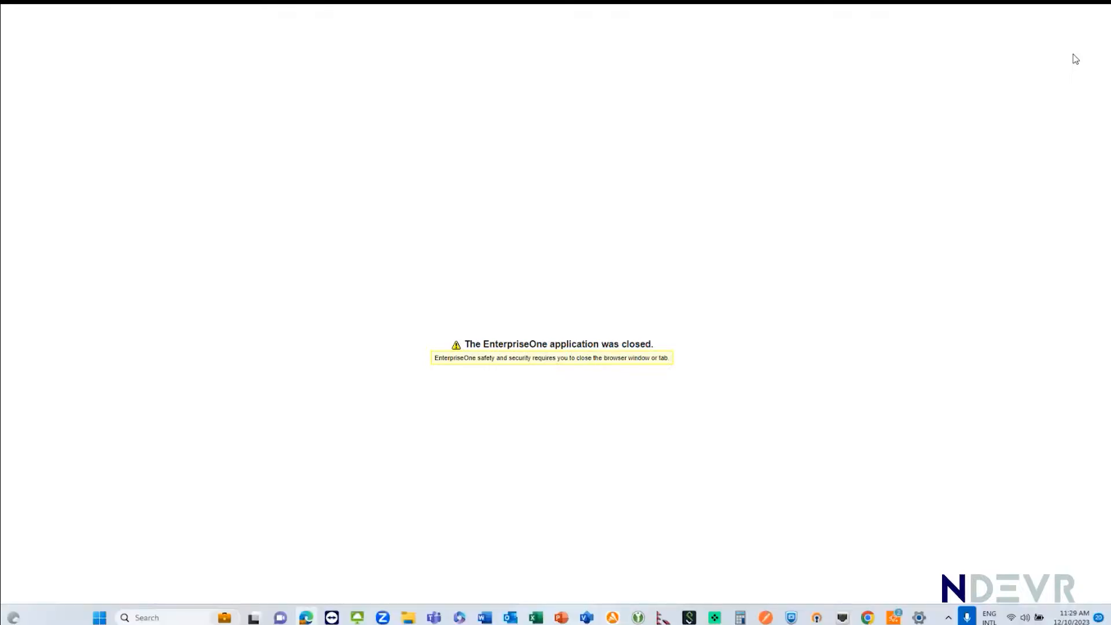
{"action": "key", "text": "F11"}
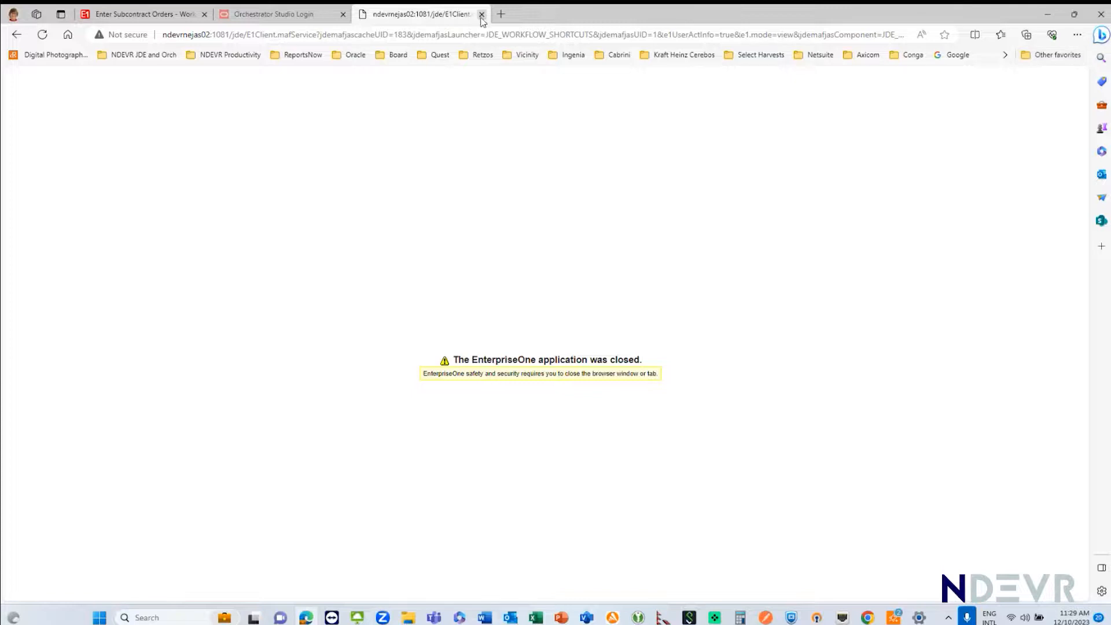
{"action": "left_click", "coordinate": [481, 14]}
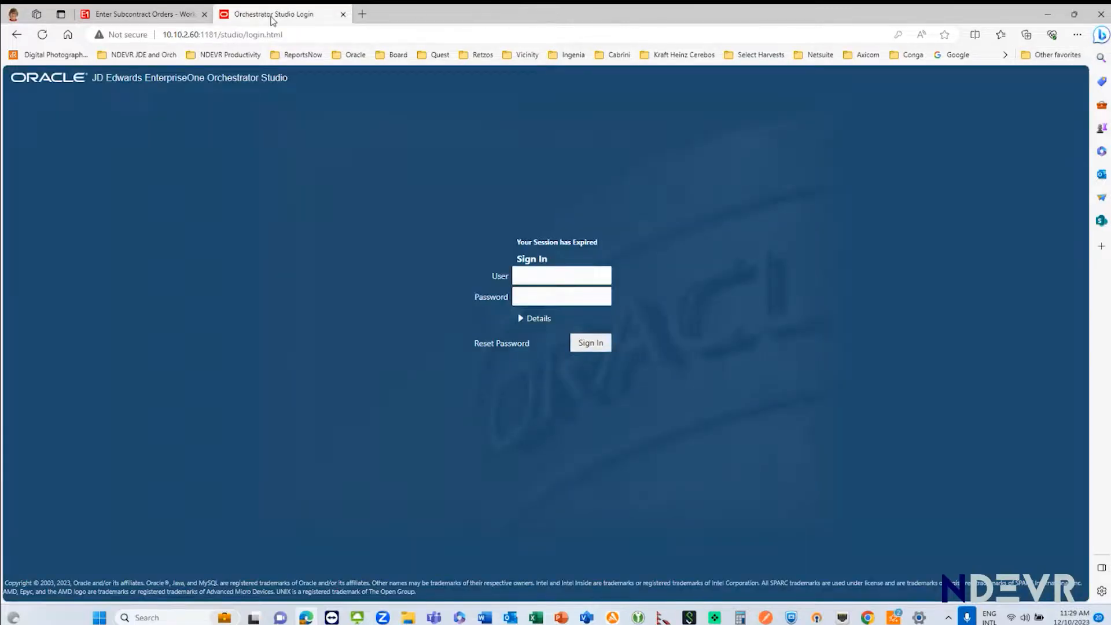
{"action": "left_click", "coordinate": [163, 16]}
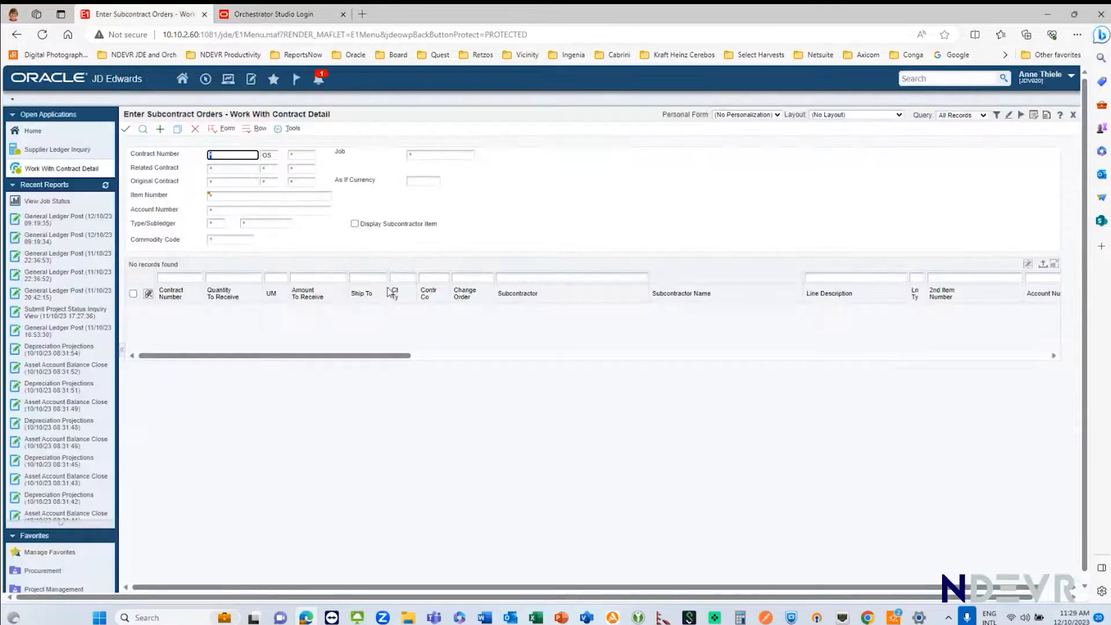
{"action": "key", "text": "F11"}
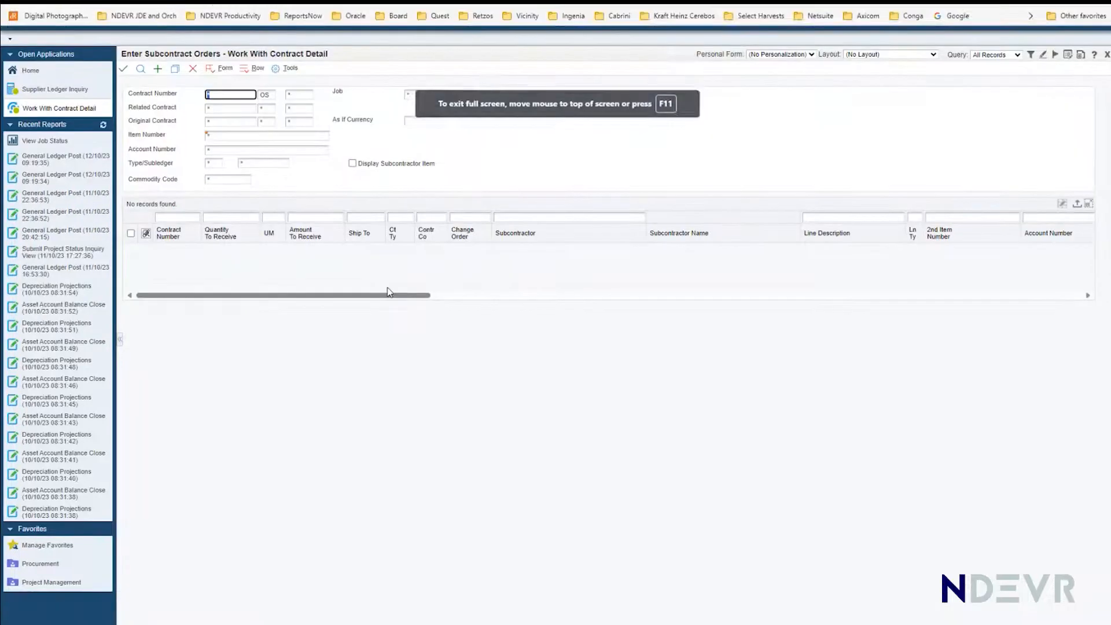
Step: Close the contract form and the rejection message, and review the 12/10/23 Notification List entries and the notification bell
{"action": "left_click", "coordinate": [193, 70]}
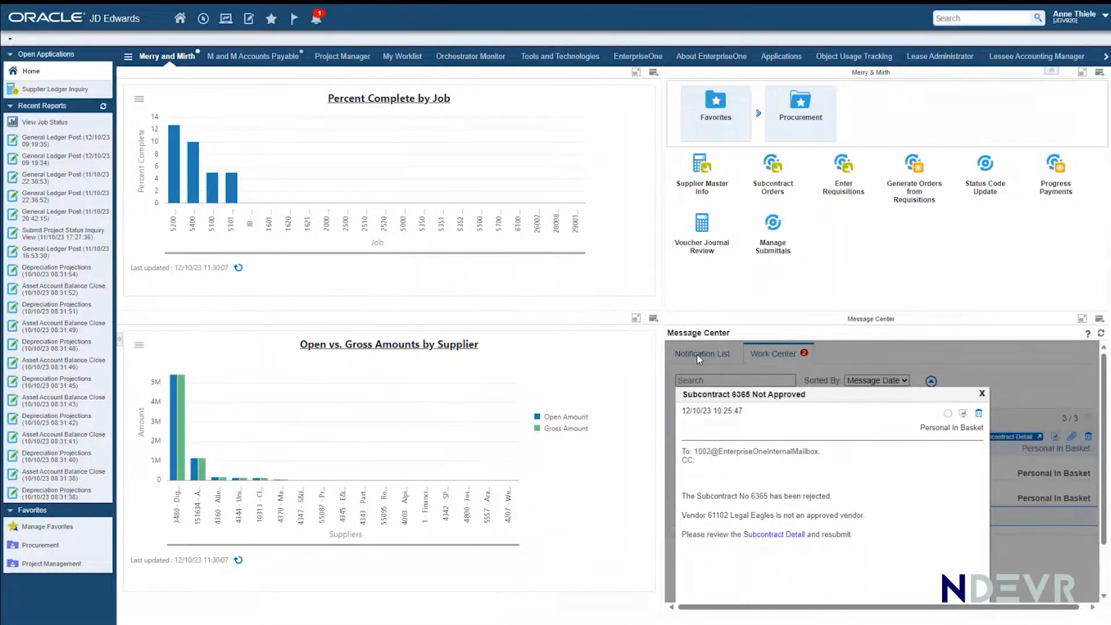
{"action": "left_click", "coordinate": [982, 395]}
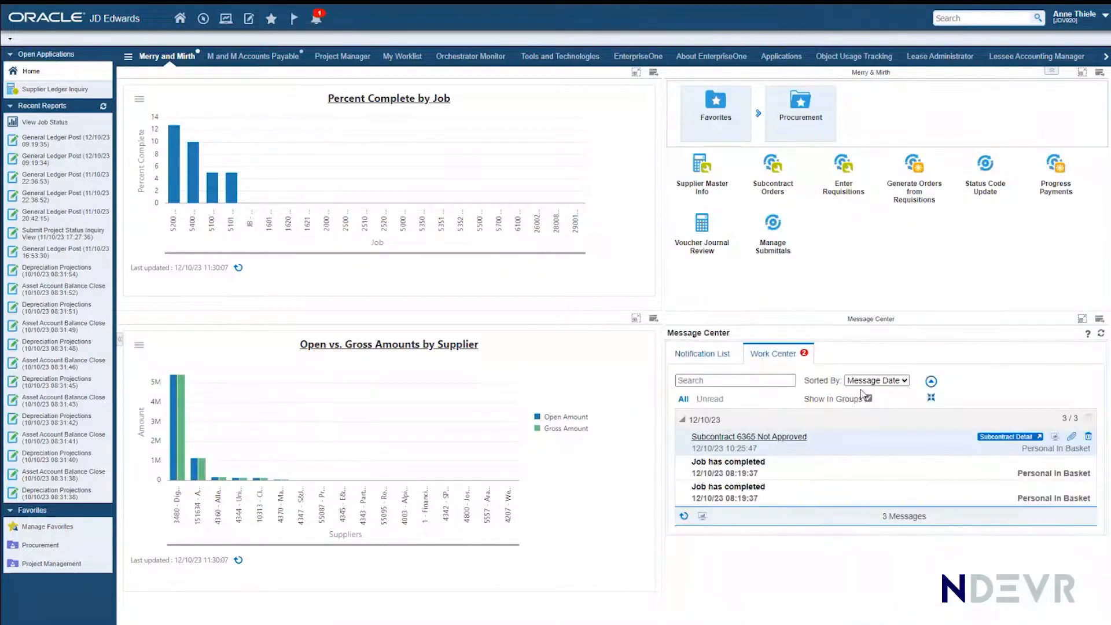
{"action": "left_click", "coordinate": [692, 359]}
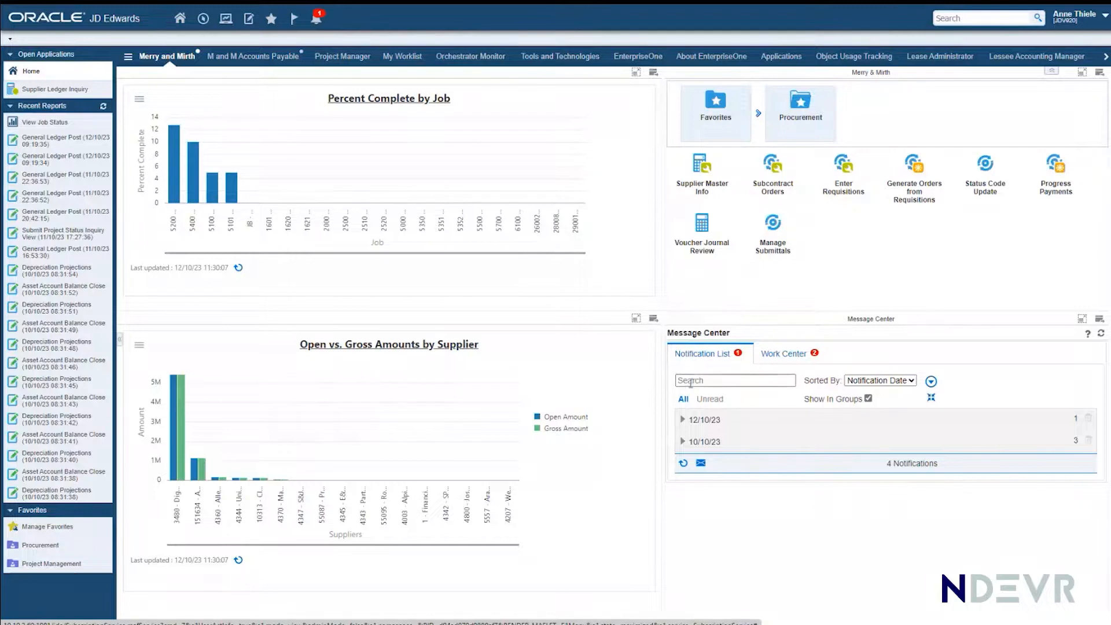
{"action": "left_click", "coordinate": [683, 420]}
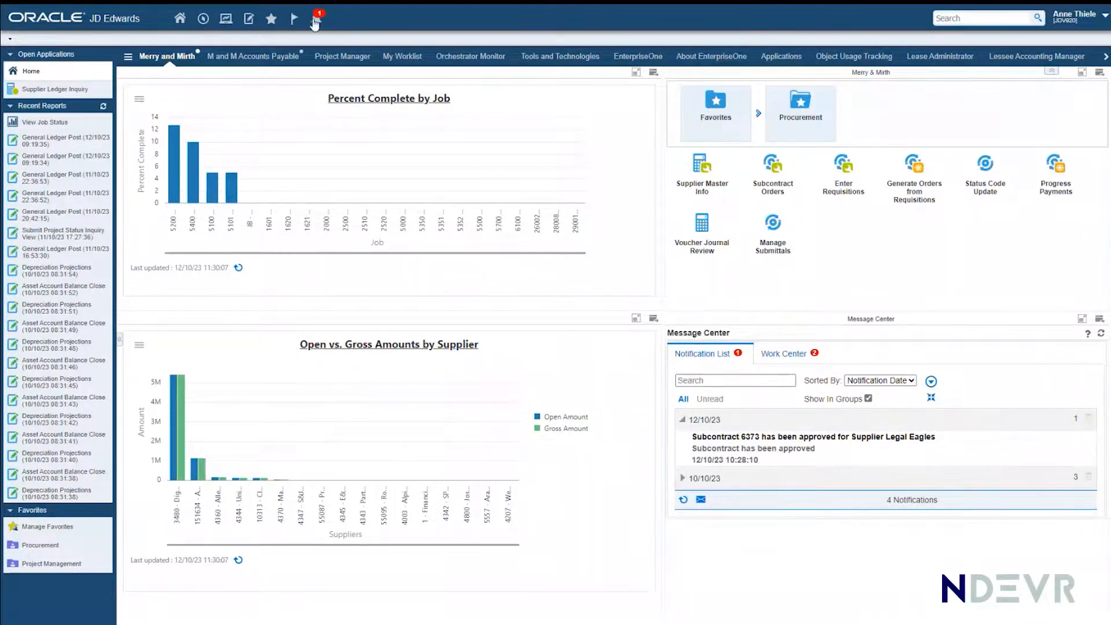
{"action": "left_click", "coordinate": [317, 20]}
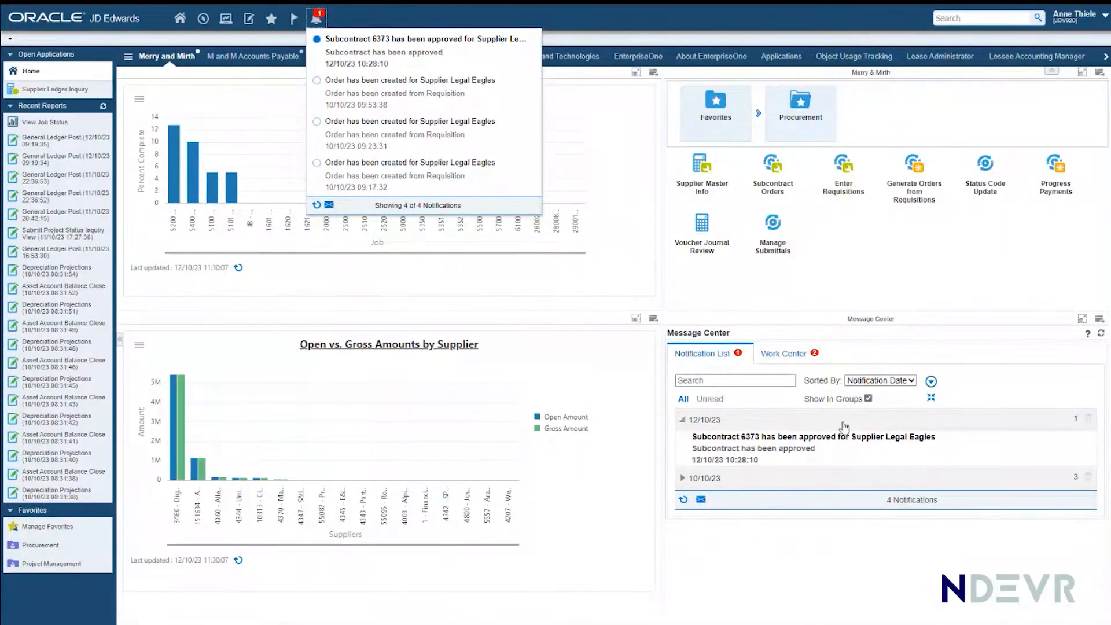
Step: Read the subcontract approval notification for Legal Eagles, view its linked Order Detail and close the order
{"action": "left_click", "coordinate": [806, 440]}
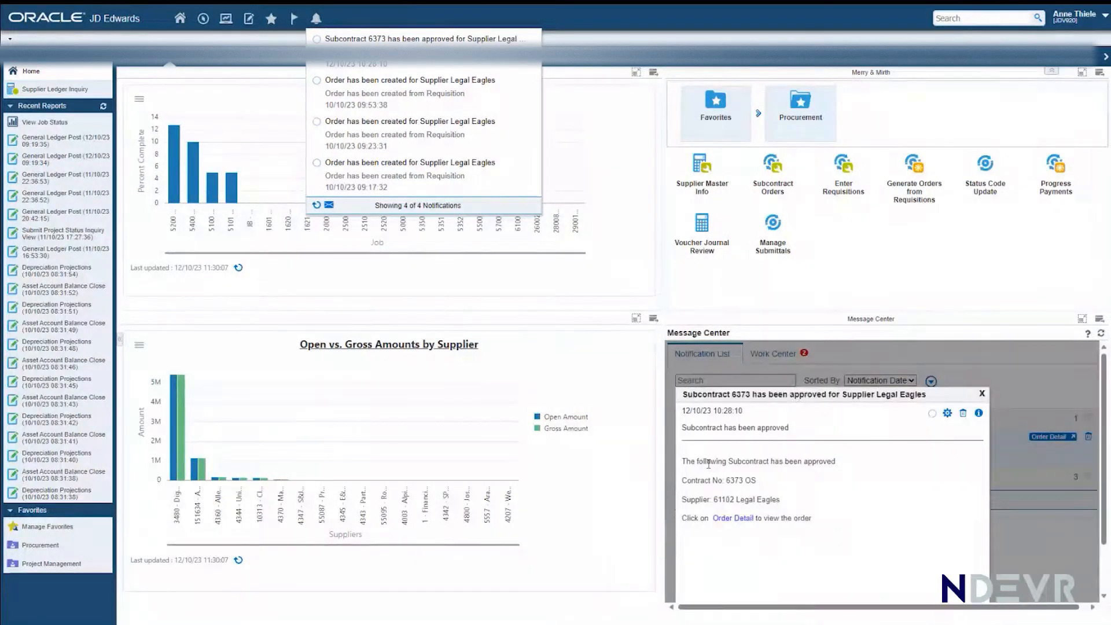
{"action": "left_click", "coordinate": [726, 519]}
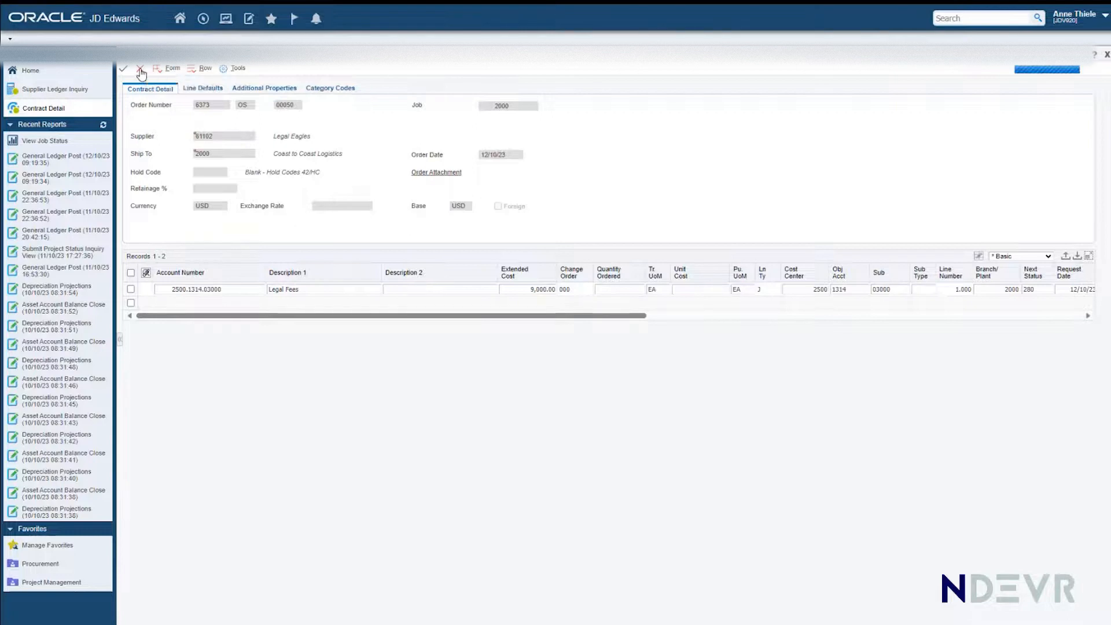
{"action": "left_click", "coordinate": [140, 71]}
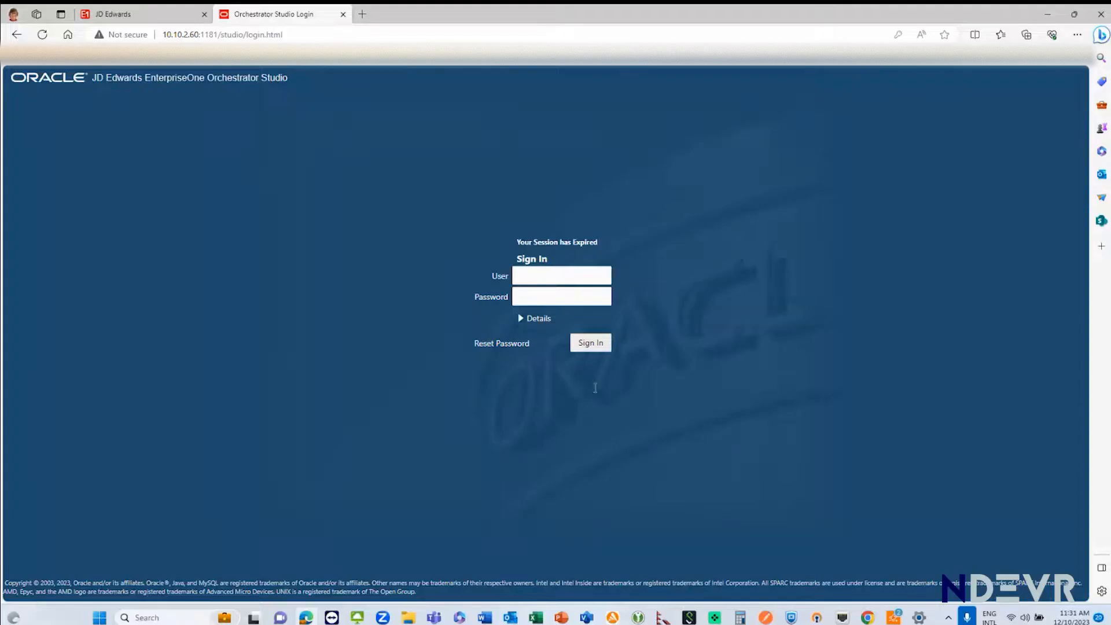
Step: Sign in to Orchestrator Studio with the saved user ID and password
{"action": "left_click", "coordinate": [536, 279]}
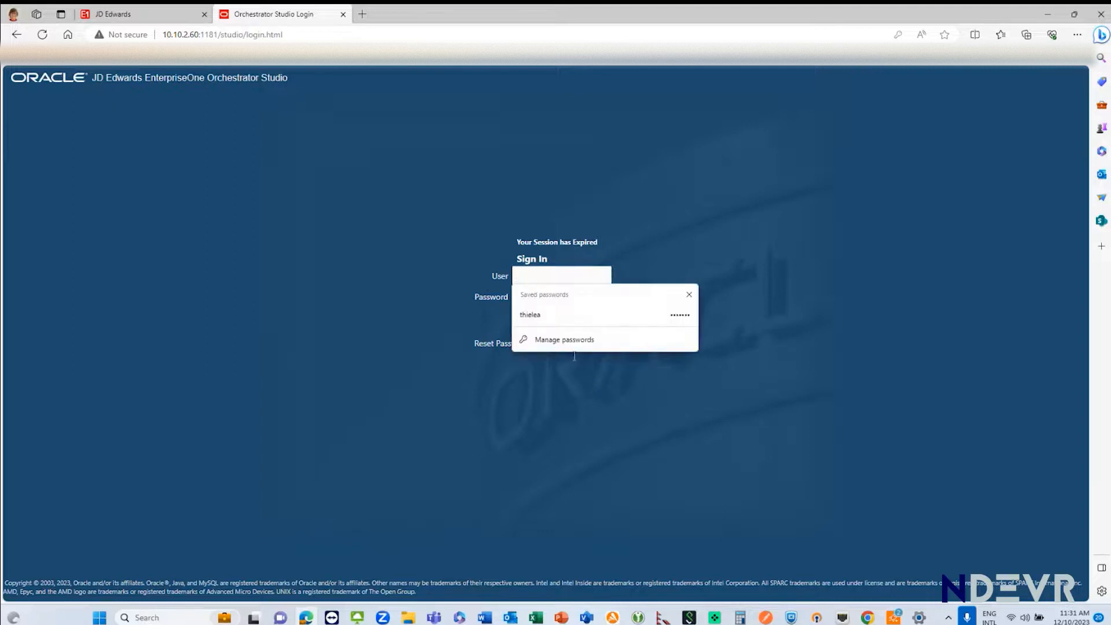
{"action": "left_click", "coordinate": [528, 314]}
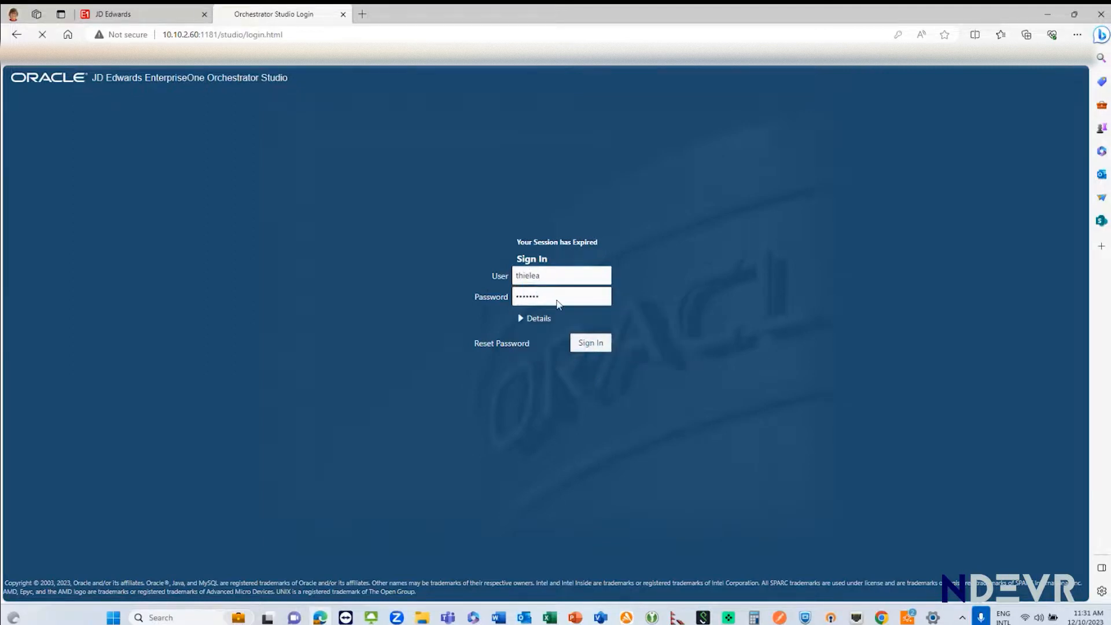
{"action": "left_click", "coordinate": [591, 343]}
Step: Open the MM_OR_CHECK_VENDOR_AND_CRT_PO orchestration, examine its data request, vendor rule, approval and message components, and close Orchestrator Studio
{"action": "left_click", "coordinate": [232, 191]}
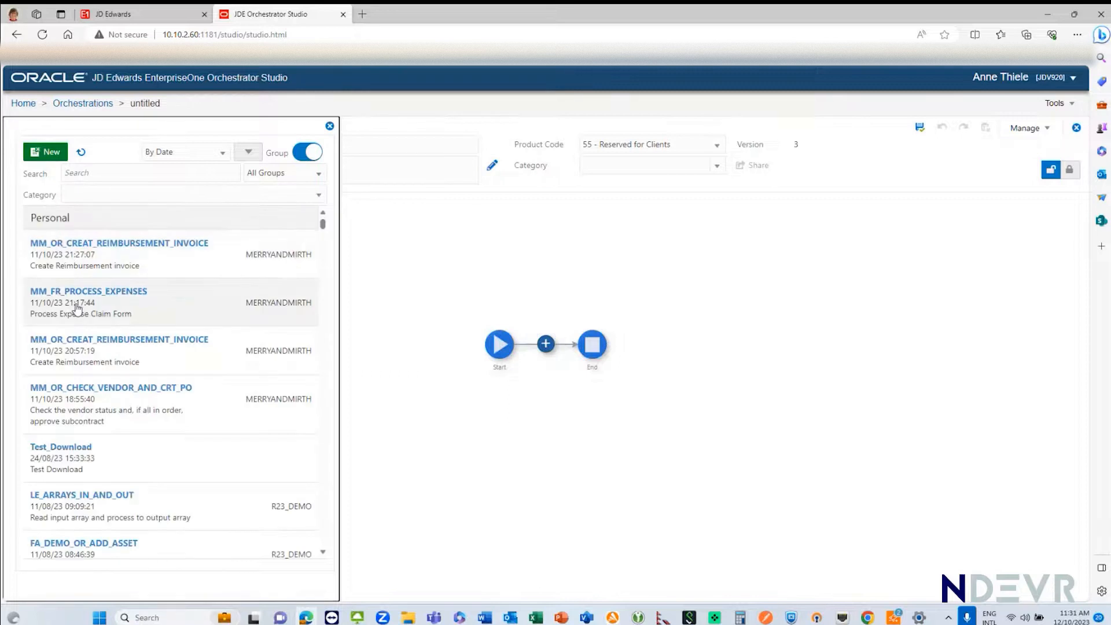
{"action": "left_click", "coordinate": [57, 417]}
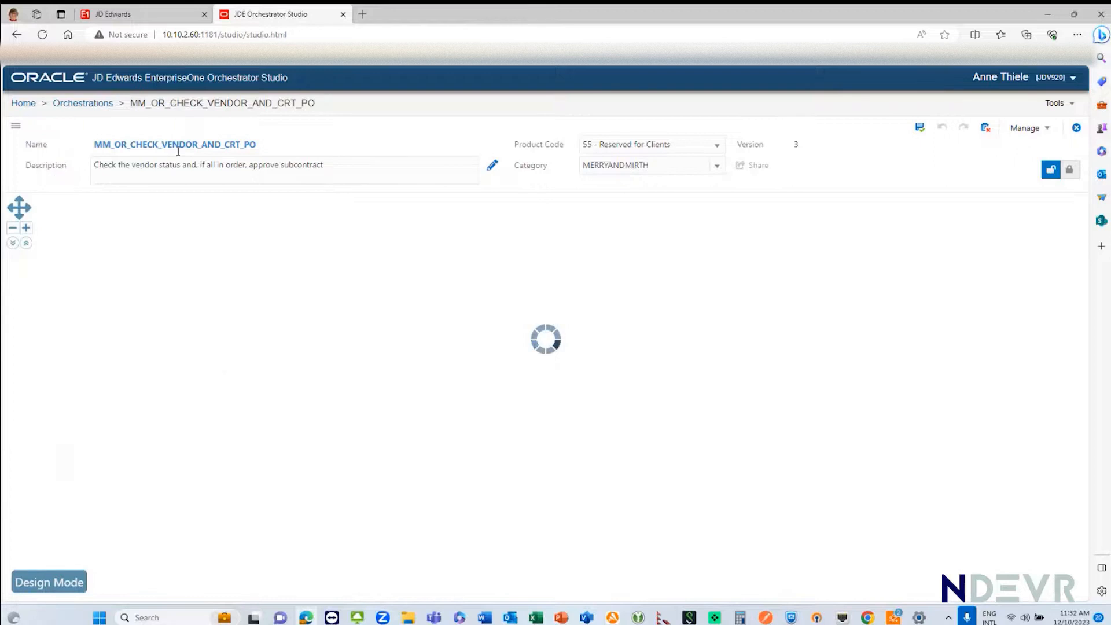
{"action": "mouse_move", "coordinate": [316, 331]}
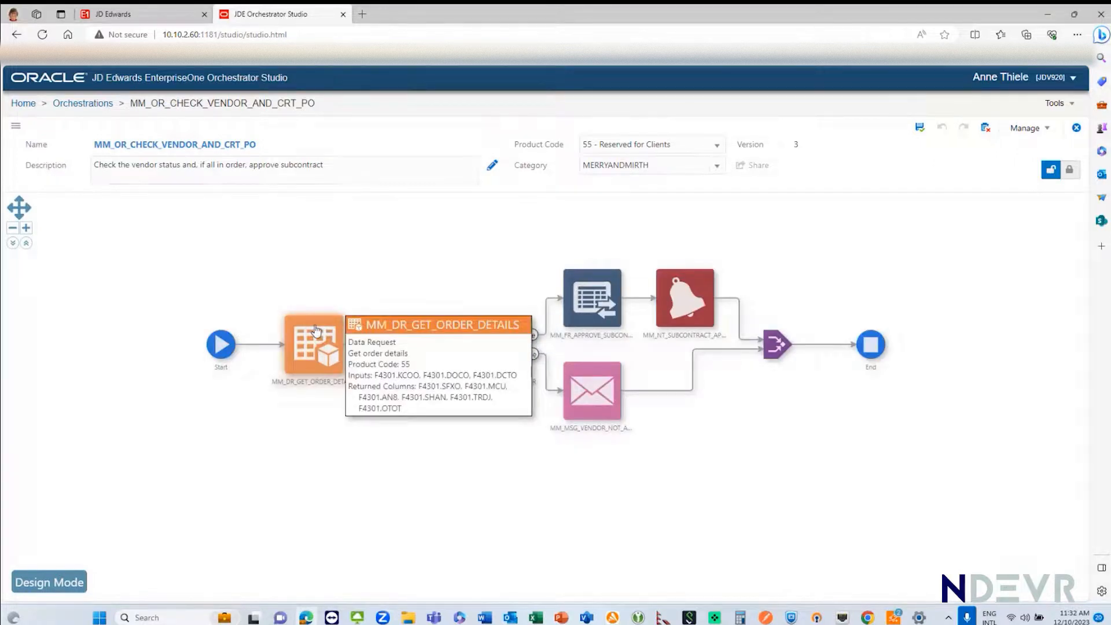
{"action": "mouse_move", "coordinate": [407, 357]}
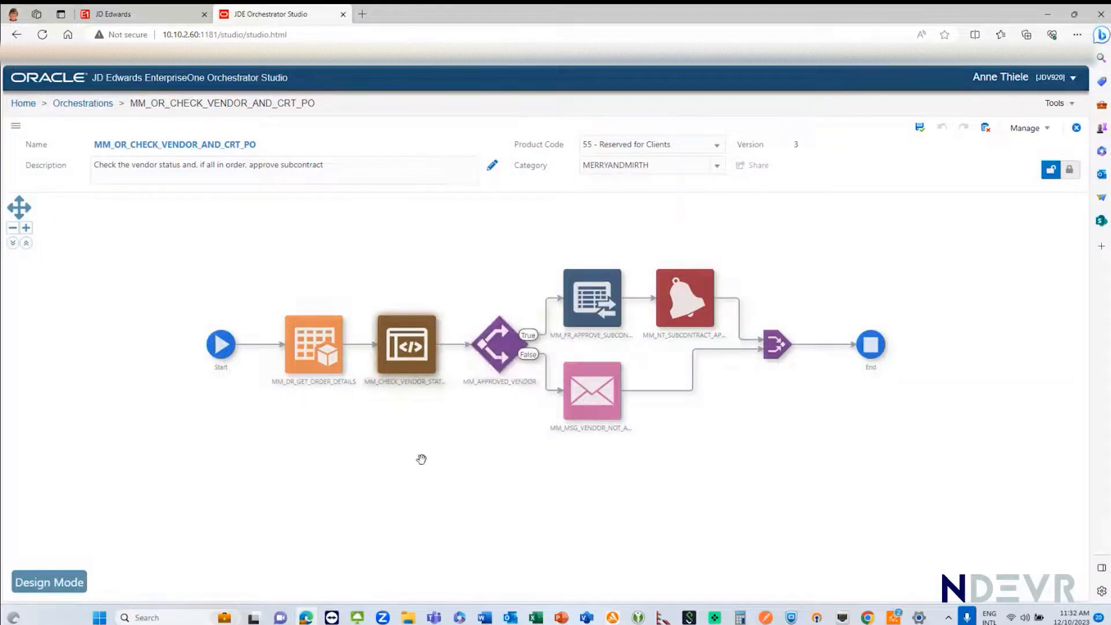
{"action": "mouse_move", "coordinate": [490, 352]}
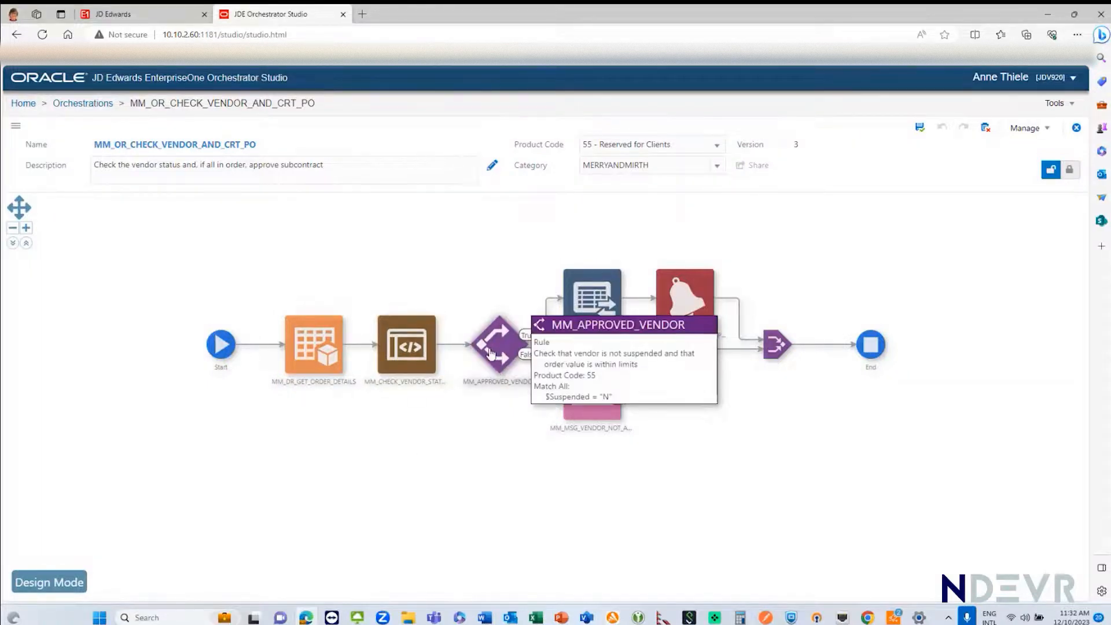
{"action": "mouse_move", "coordinate": [622, 326]}
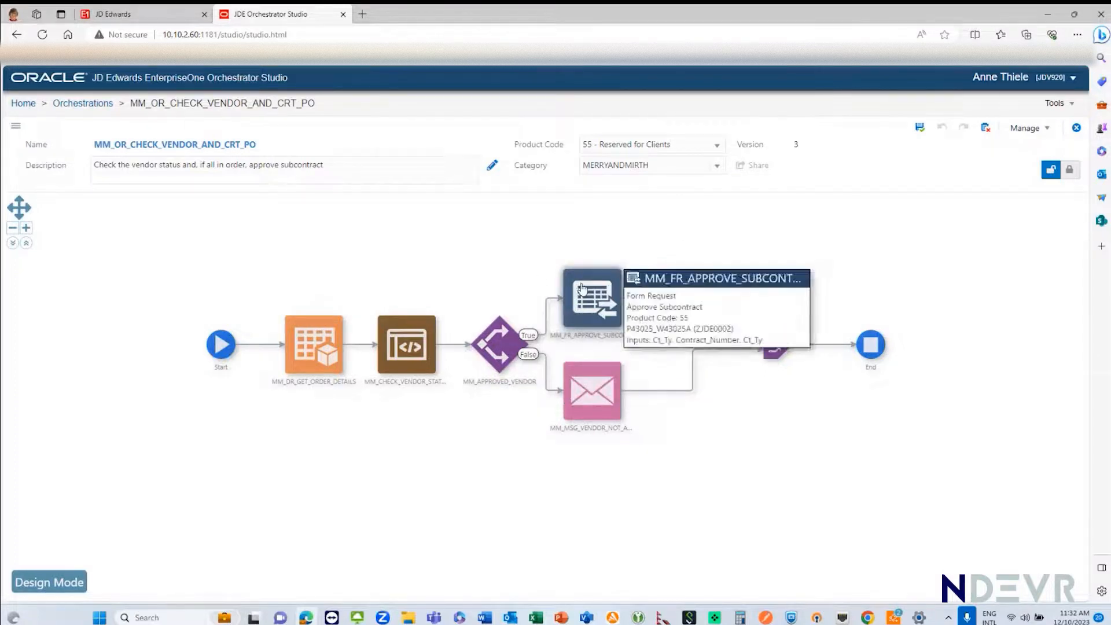
{"action": "mouse_move", "coordinate": [695, 301]}
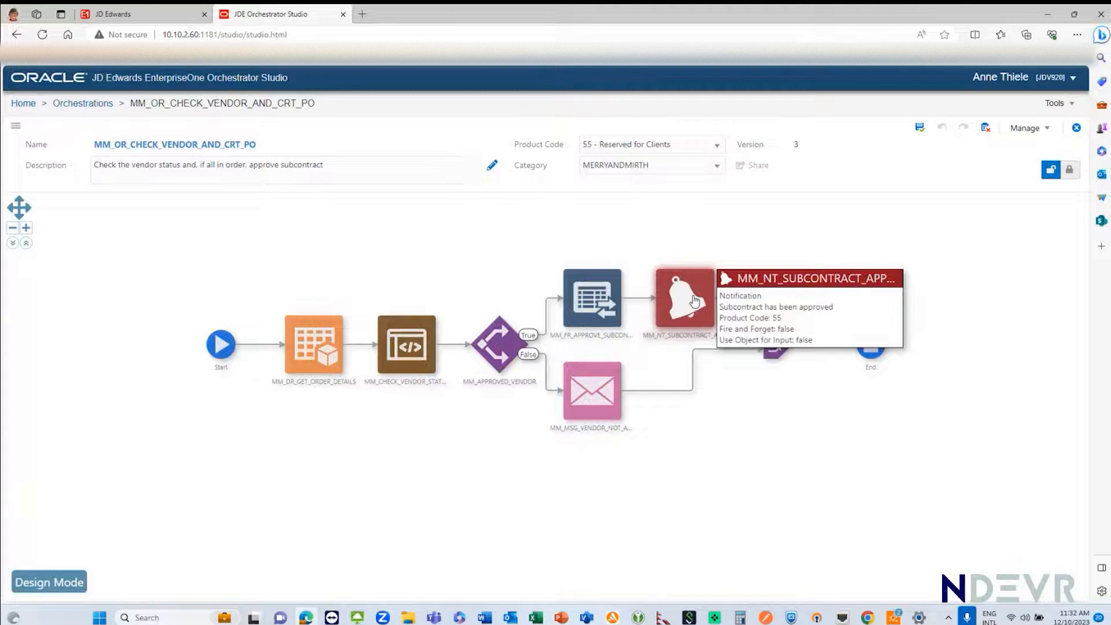
{"action": "mouse_move", "coordinate": [404, 334]}
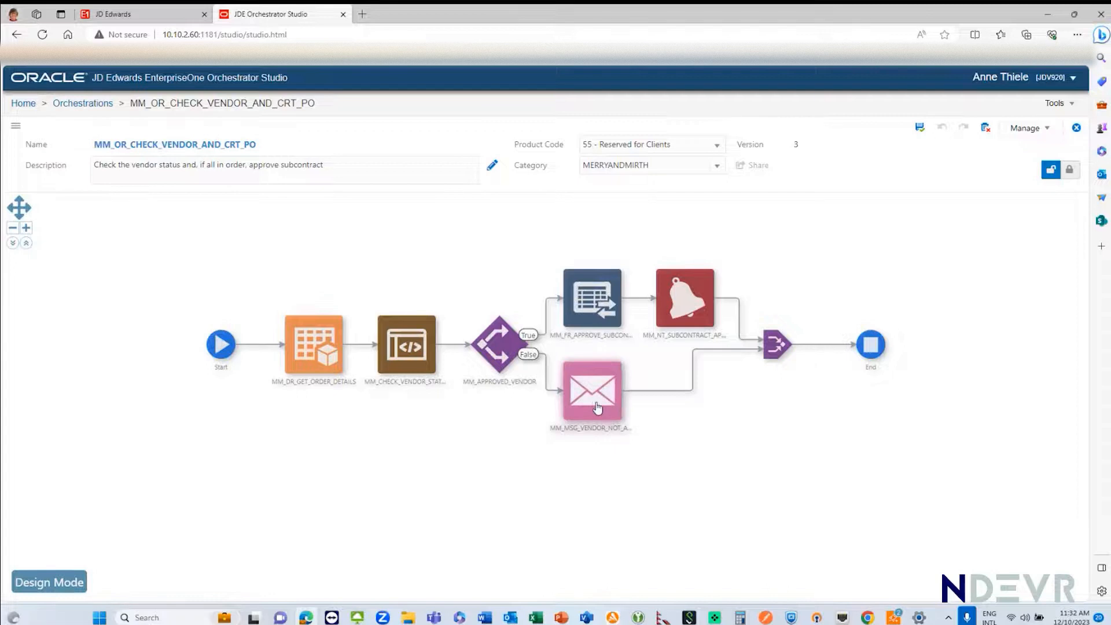
{"action": "mouse_move", "coordinate": [598, 409]}
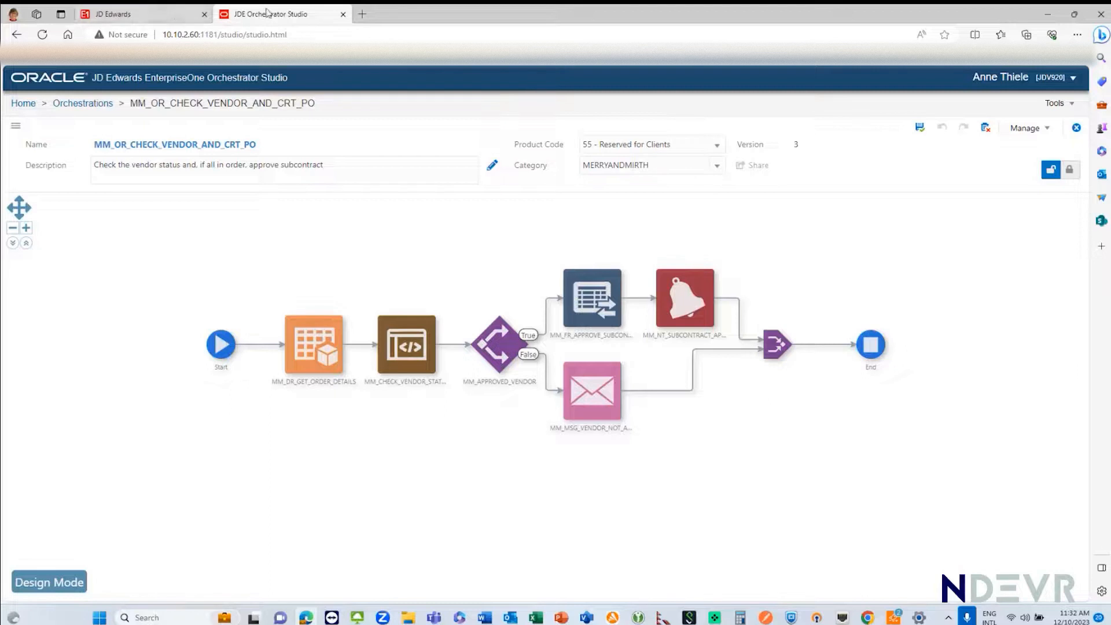
{"action": "left_click", "coordinate": [343, 13]}
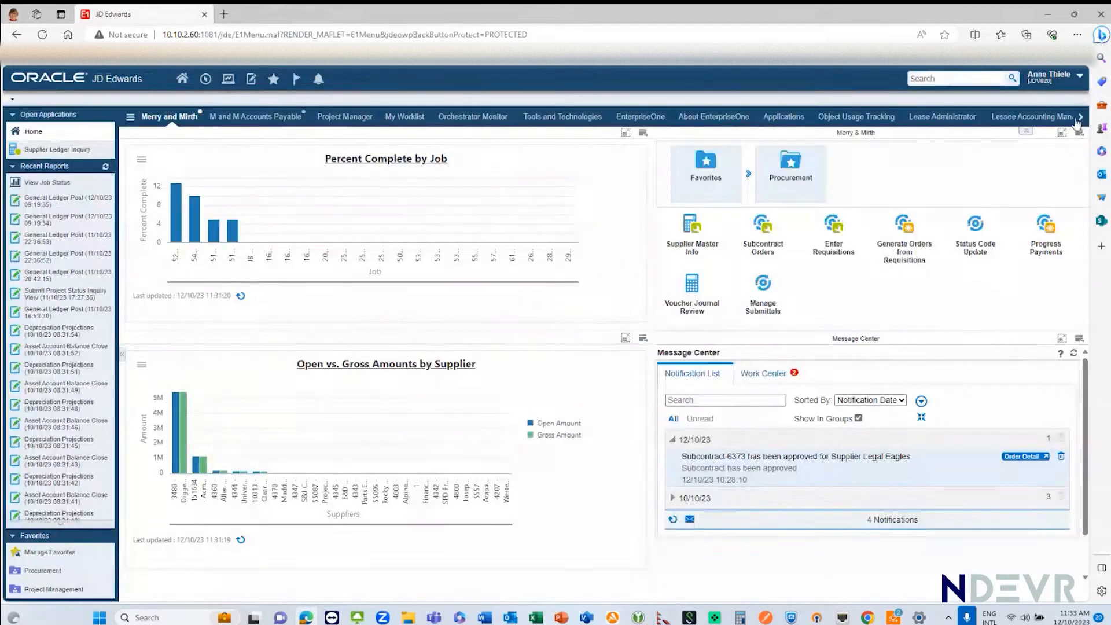
Step: Open a blank subcontract order from Subcontract Orders and load its Contract Detail form in the Form Extension Manager
{"action": "left_click", "coordinate": [764, 223]}
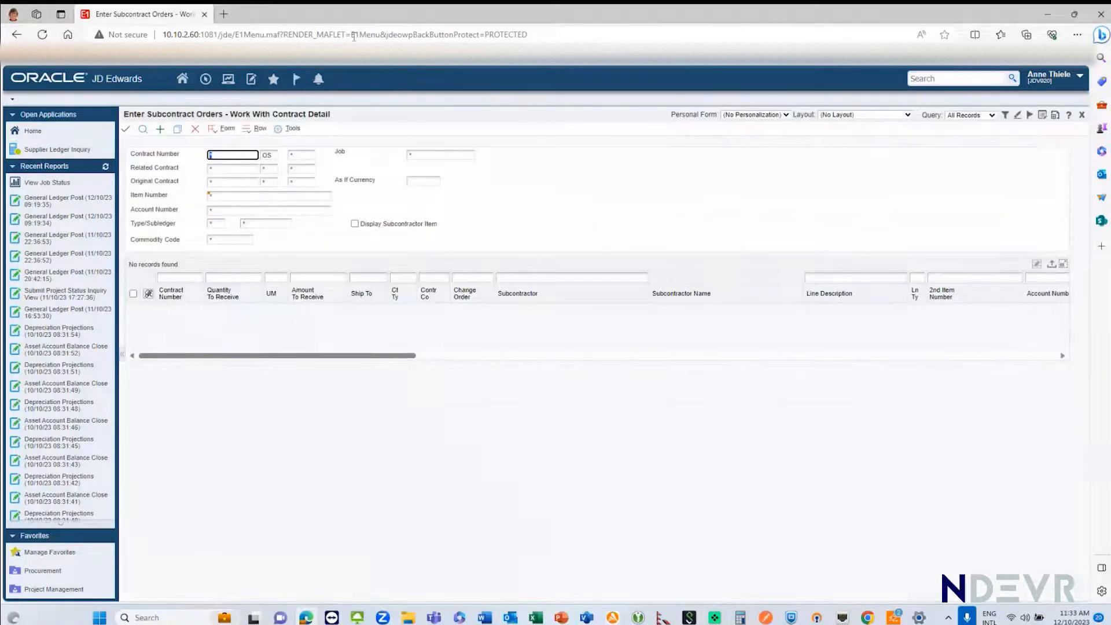
{"action": "left_click", "coordinate": [160, 129]}
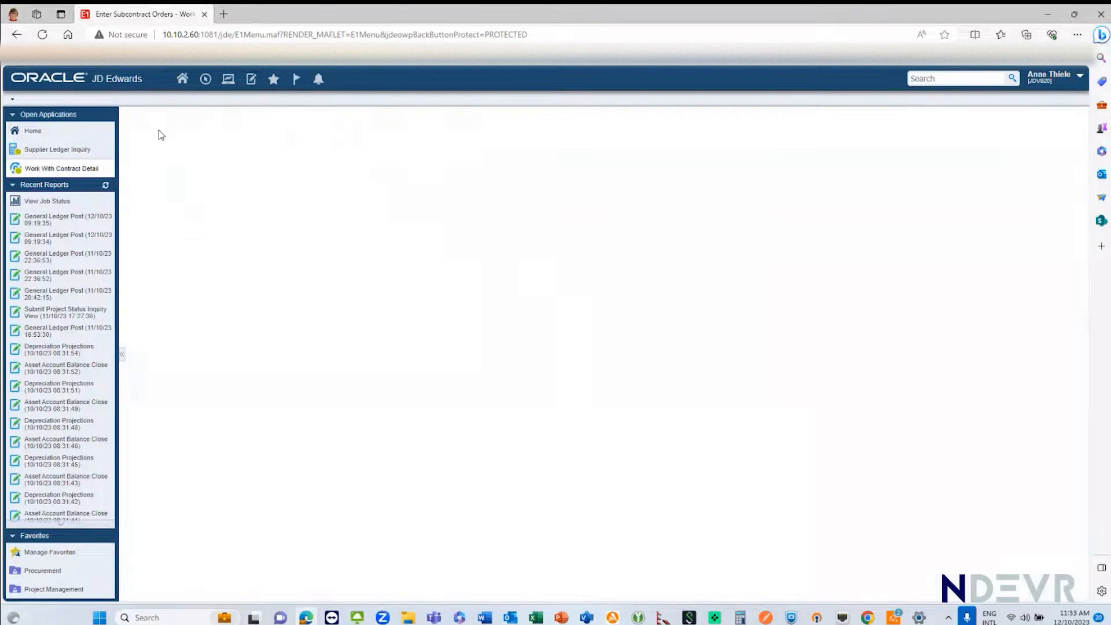
{"action": "left_click", "coordinate": [1077, 83]}
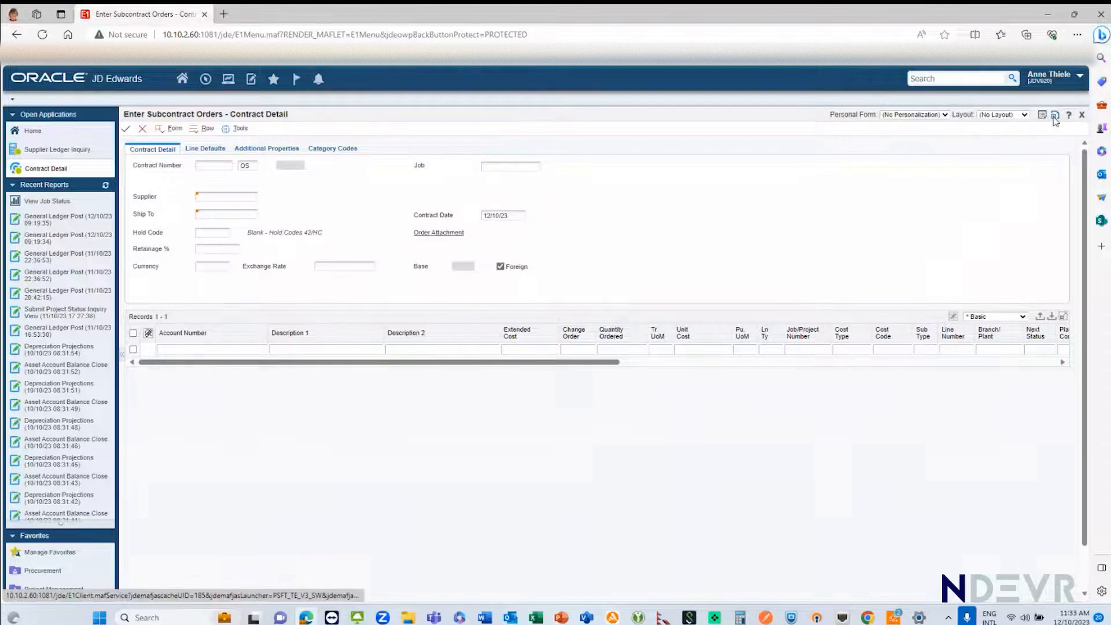
{"action": "left_click", "coordinate": [1055, 116]}
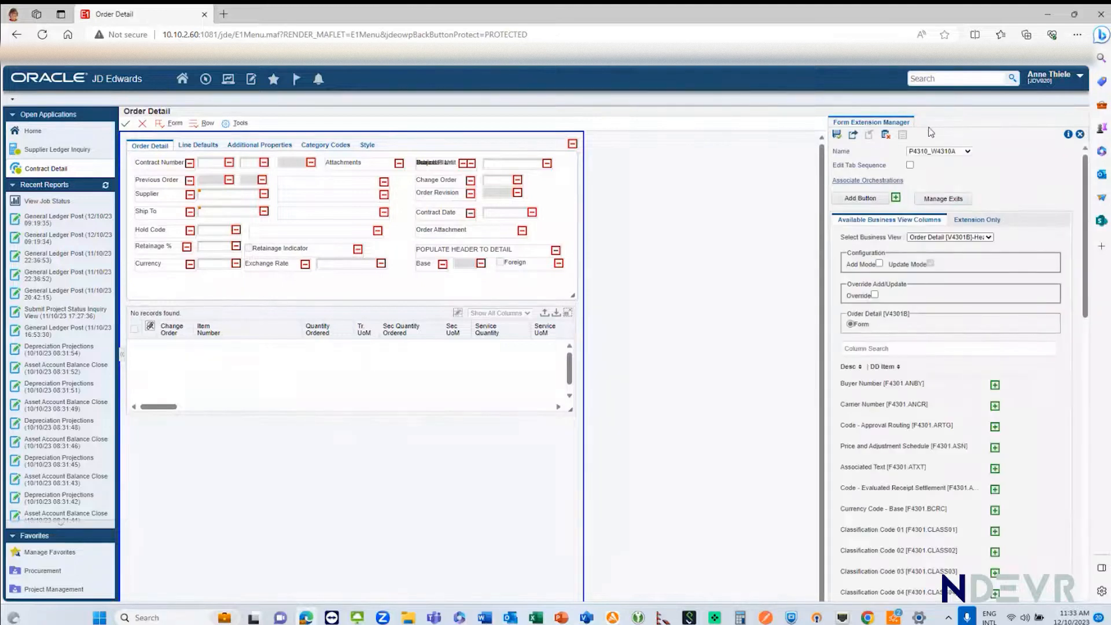
Step: Review the event and input mappings of the orchestration associated with the OK button's Post Button Clicked event, discarding any changes
{"action": "left_click", "coordinate": [852, 181]}
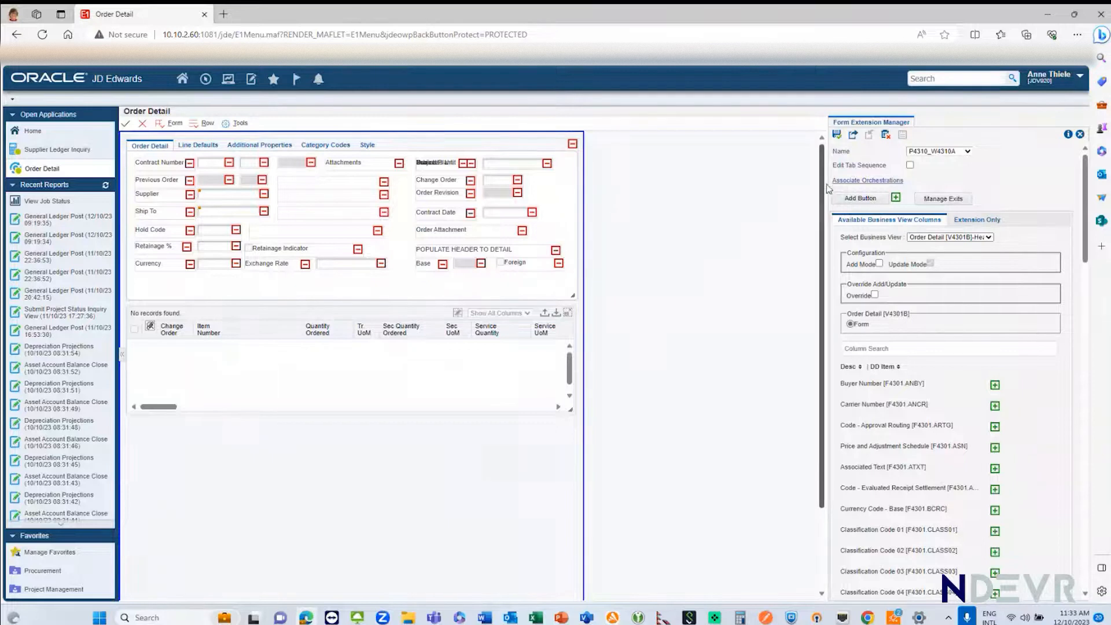
{"action": "left_click", "coordinate": [839, 181]}
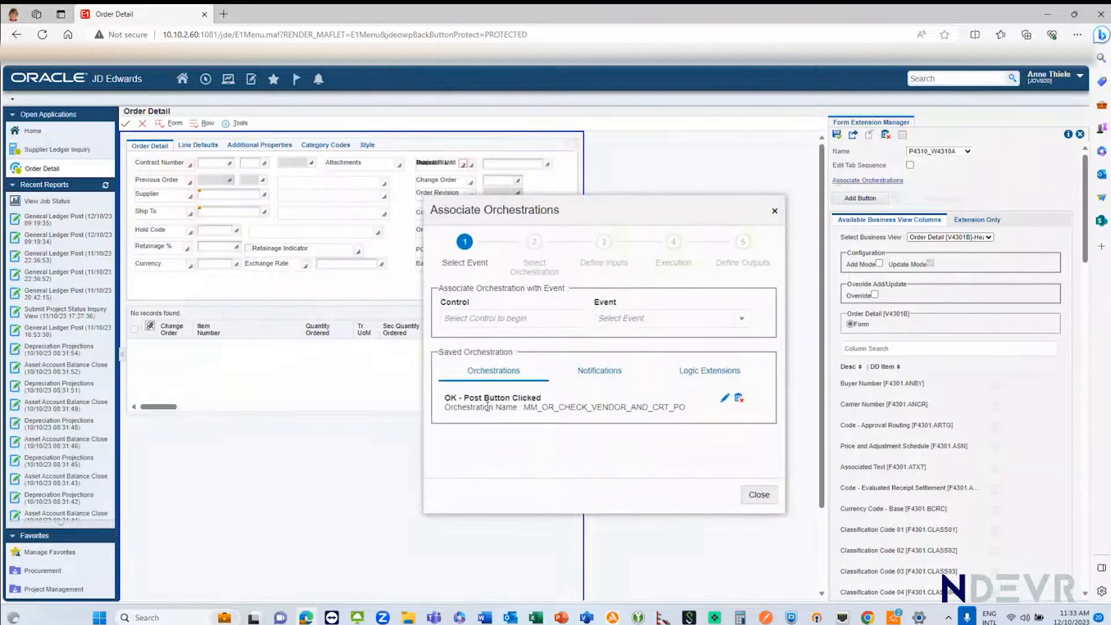
{"action": "left_click", "coordinate": [724, 398]}
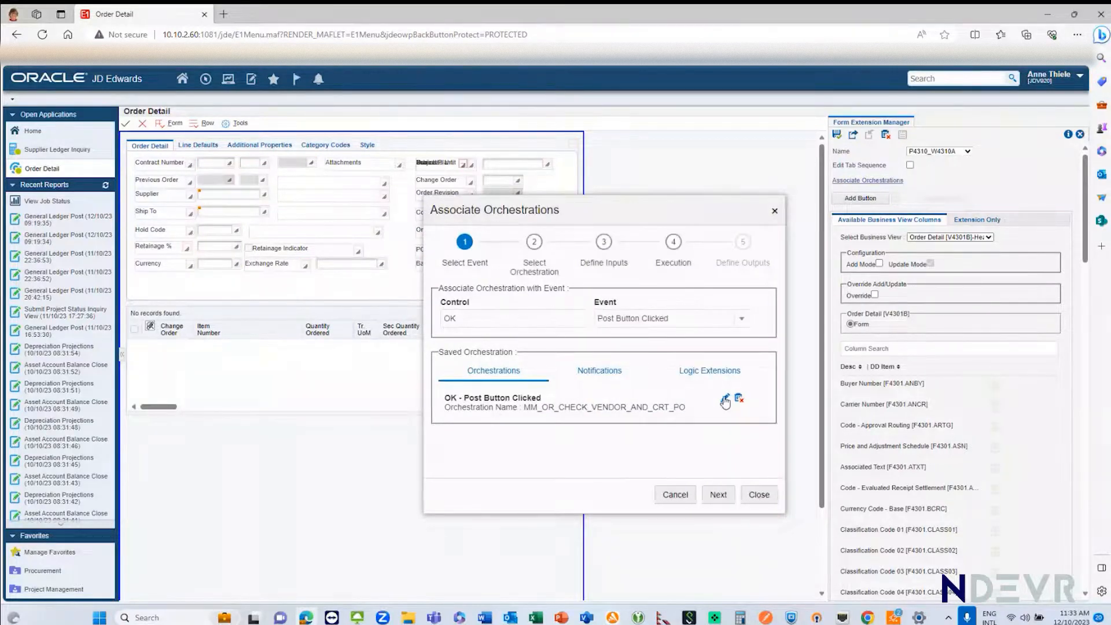
{"action": "left_click", "coordinate": [456, 319]}
{"action": "left_click", "coordinate": [716, 495]}
{"action": "left_click", "coordinate": [718, 495]}
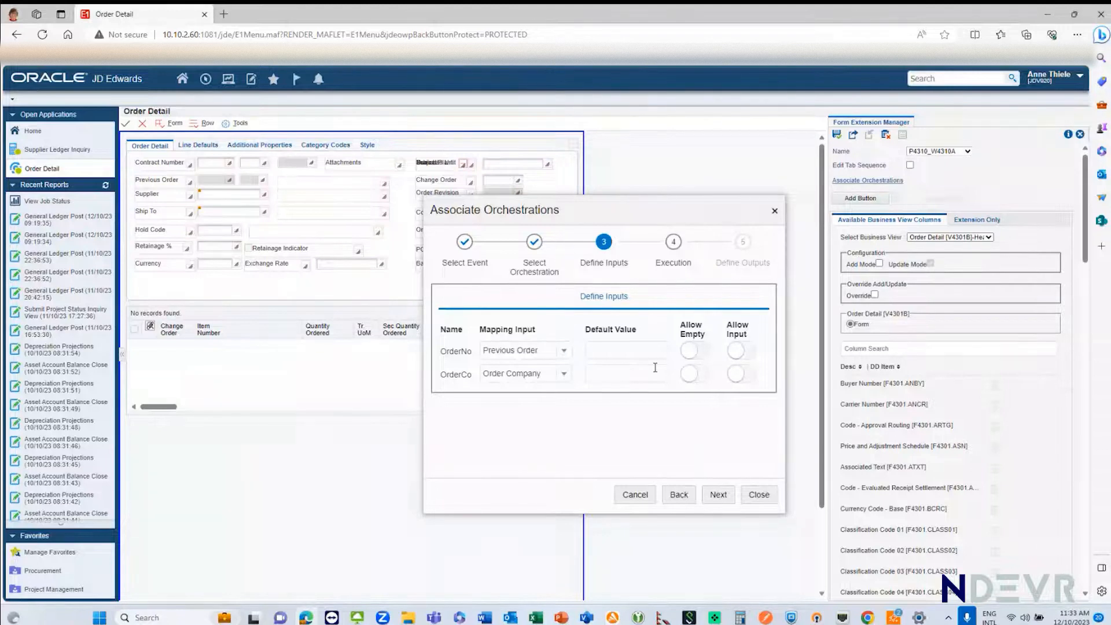
{"action": "left_click", "coordinate": [758, 499]}
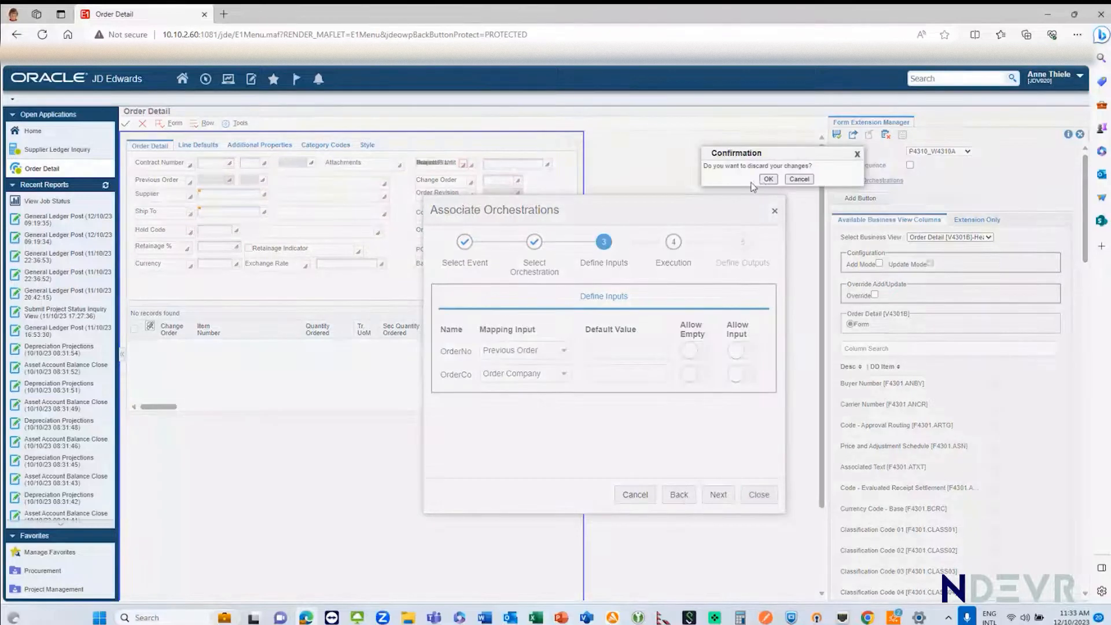
{"action": "left_click", "coordinate": [768, 179]}
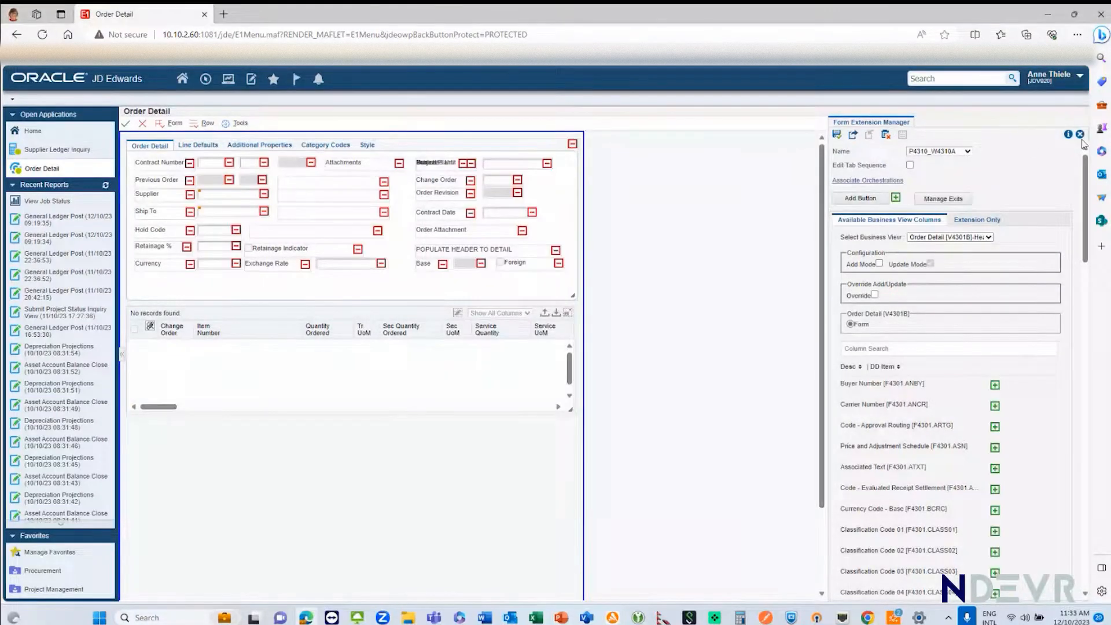
Step: Exit the Form Extension Manager and close the Enter Subcontract Orders forms to return to the home page
{"action": "left_click", "coordinate": [1080, 135]}
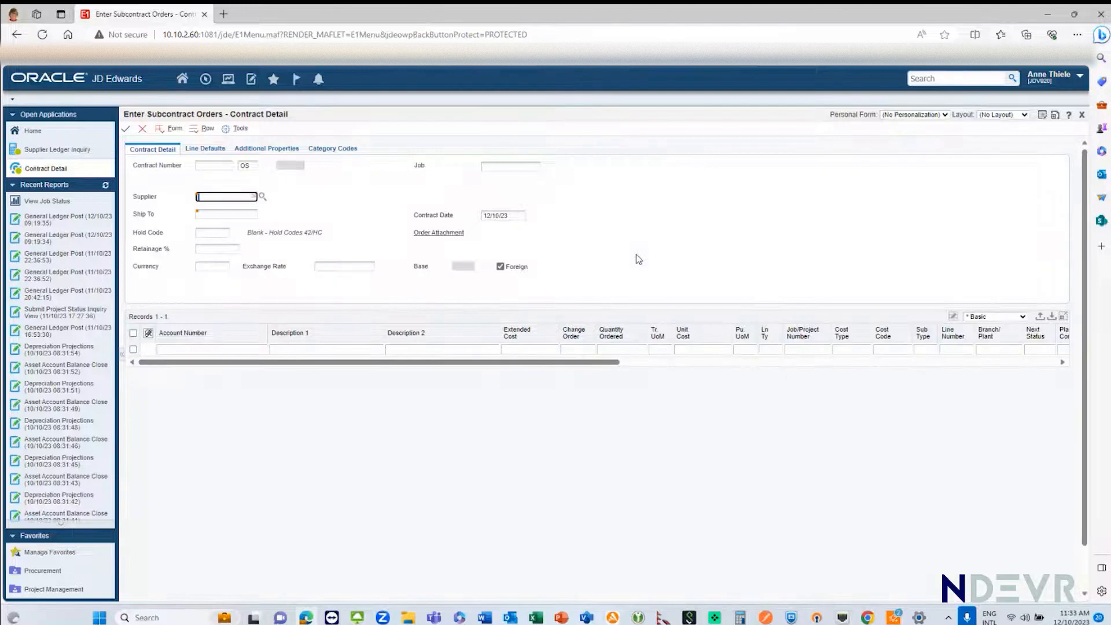
{"action": "left_click", "coordinate": [142, 129]}
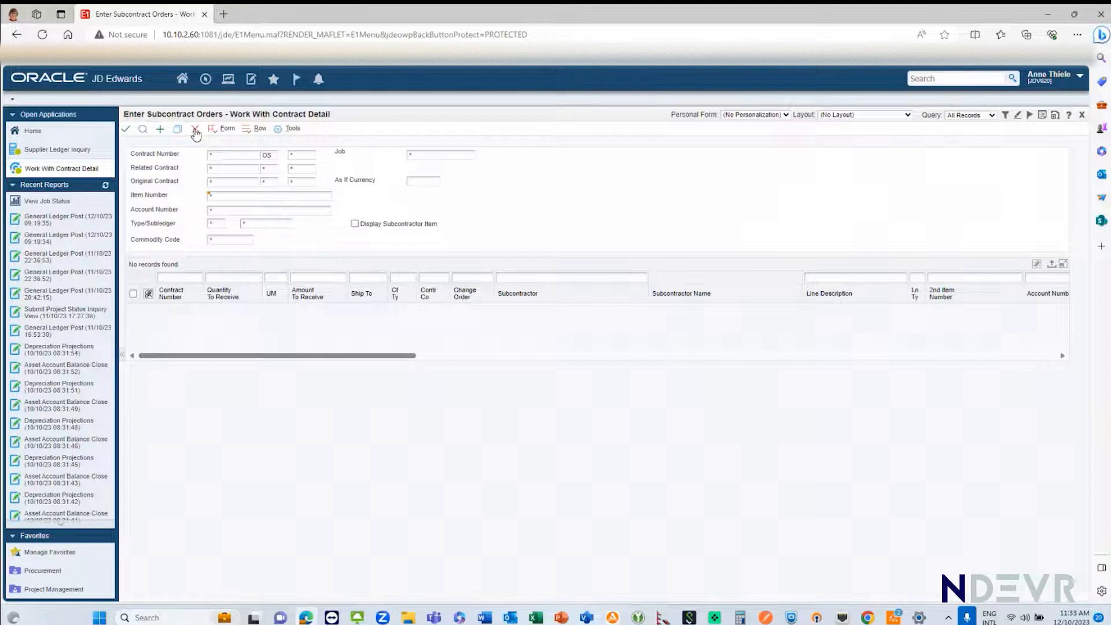
{"action": "left_click", "coordinate": [195, 129]}
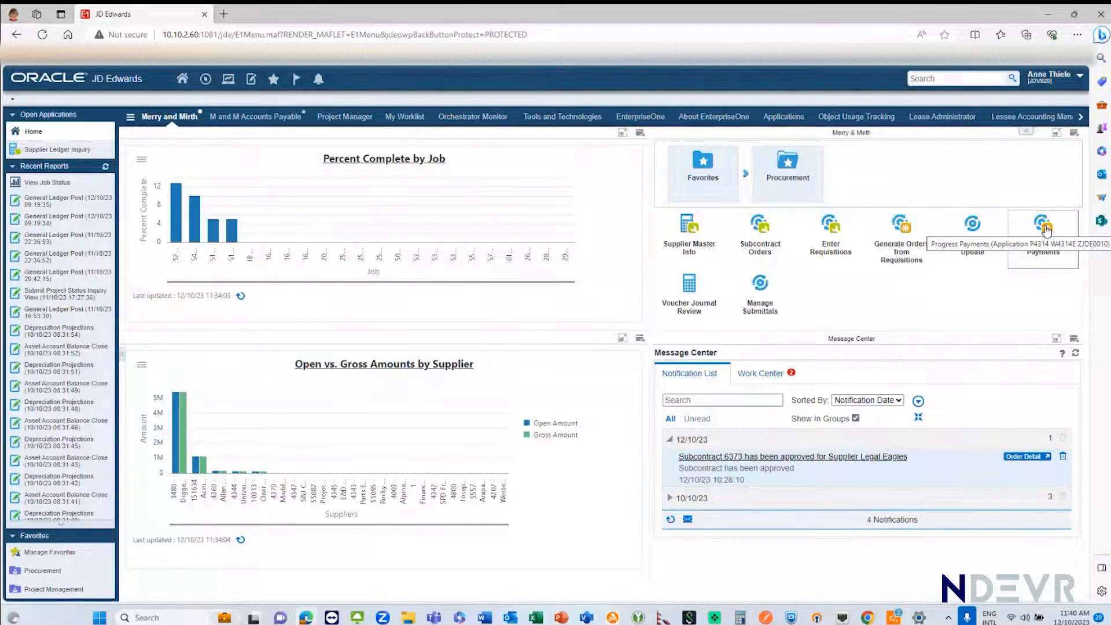
Step: Open Voucher Match in Progress Payments for the last listed Legal Eagles contract and enter invoice number Inv 23
{"action": "left_click", "coordinate": [1044, 227]}
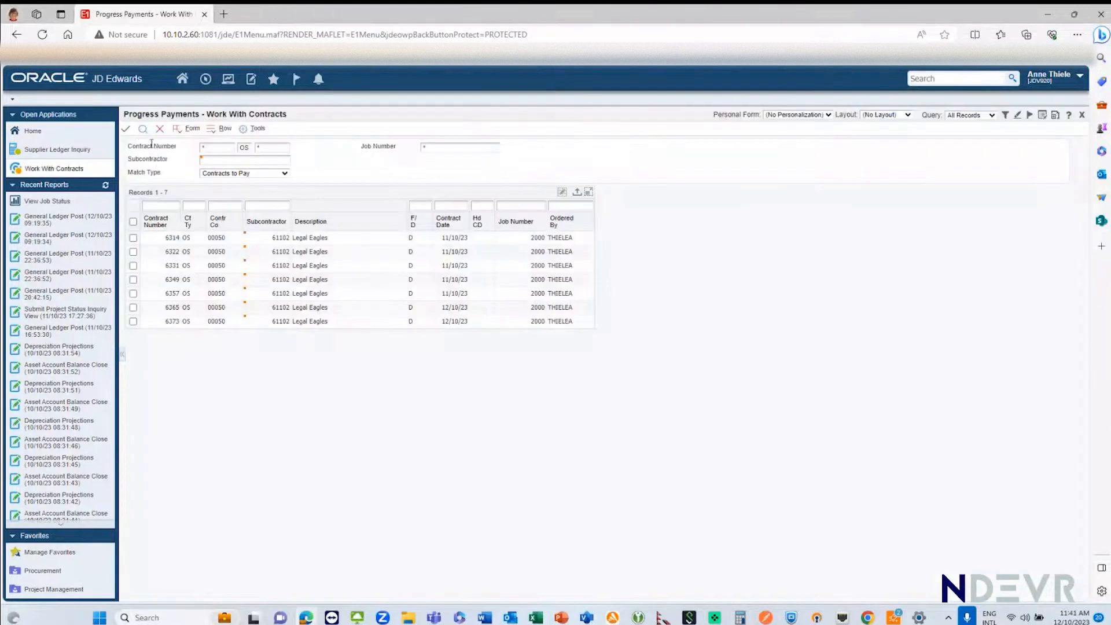
{"action": "double_click", "coordinate": [134, 322]}
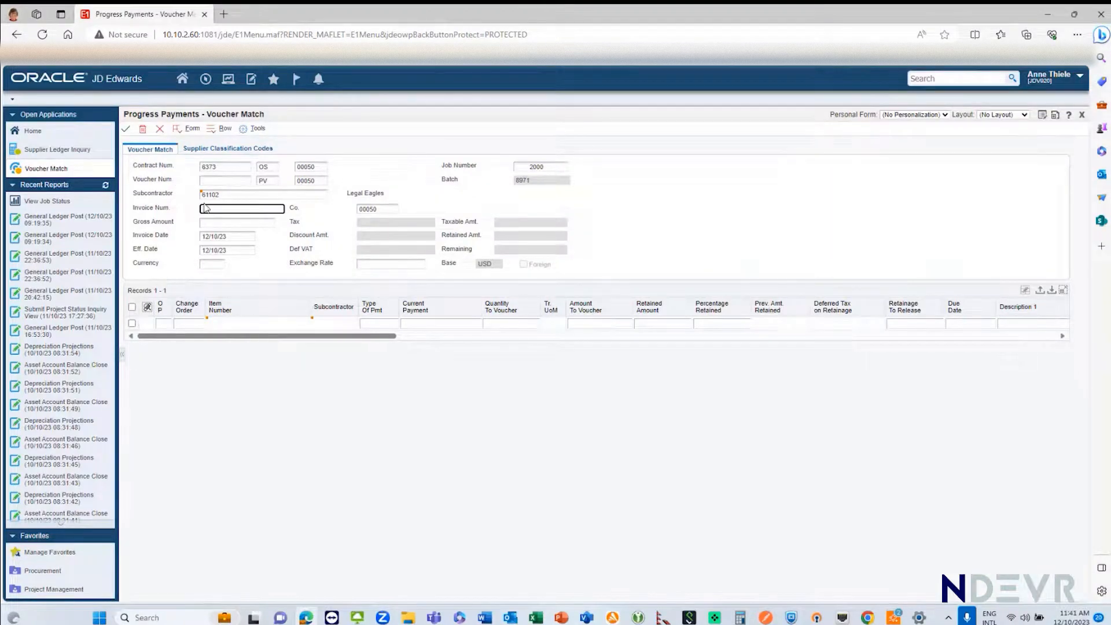
{"action": "type", "text": "23"}
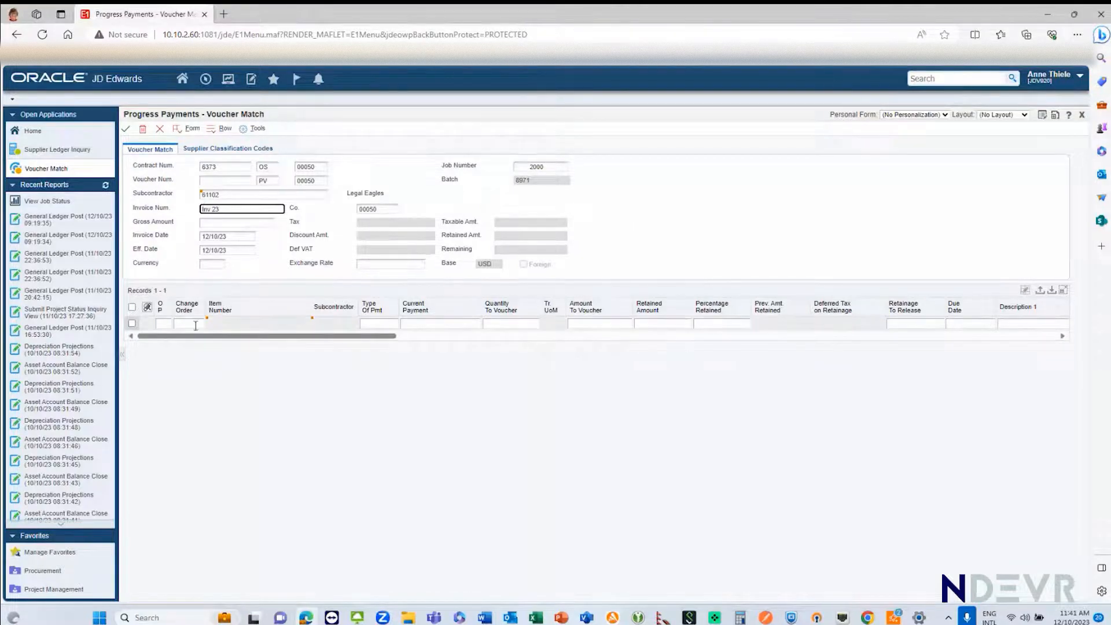
Step: Match the contract's open order line to the voucher through Orders To Match
{"action": "left_click", "coordinate": [191, 129]}
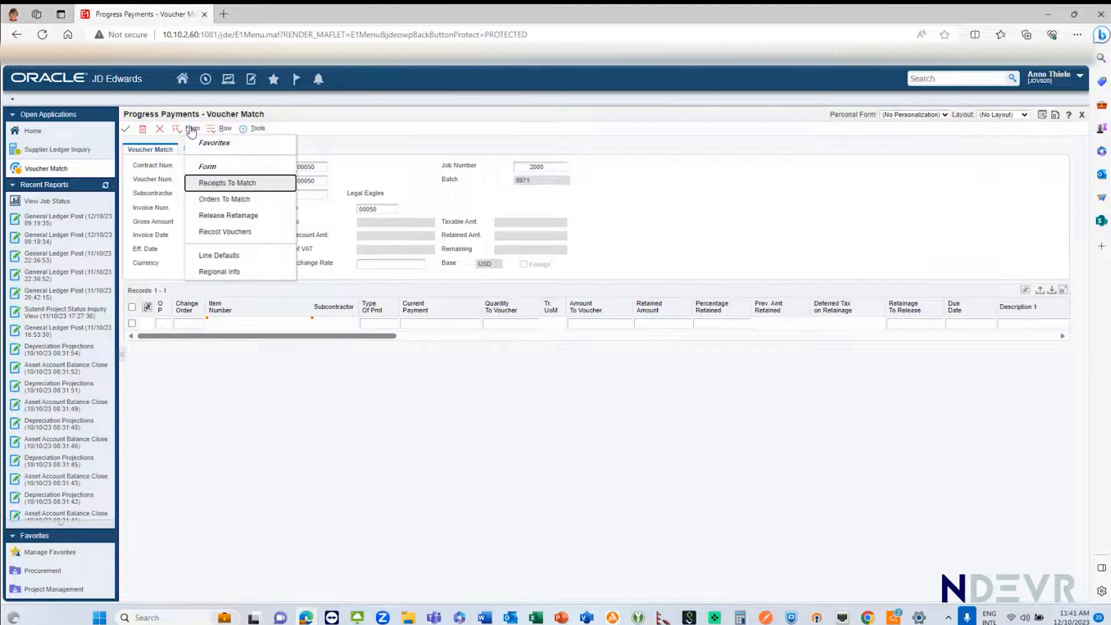
{"action": "left_click", "coordinate": [222, 198]}
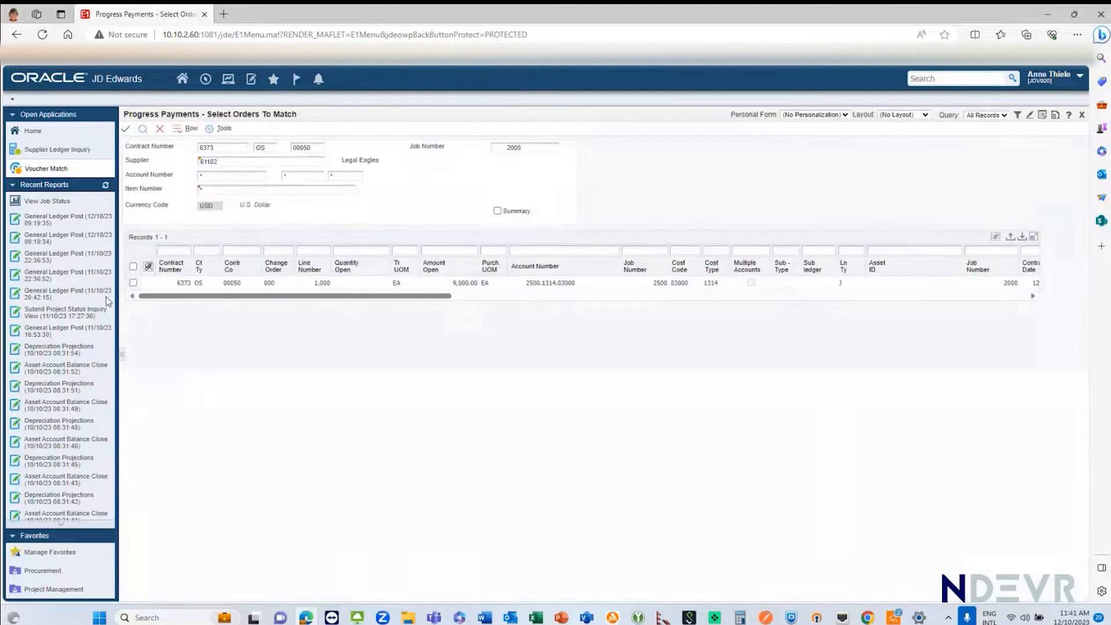
{"action": "left_click", "coordinate": [133, 283]}
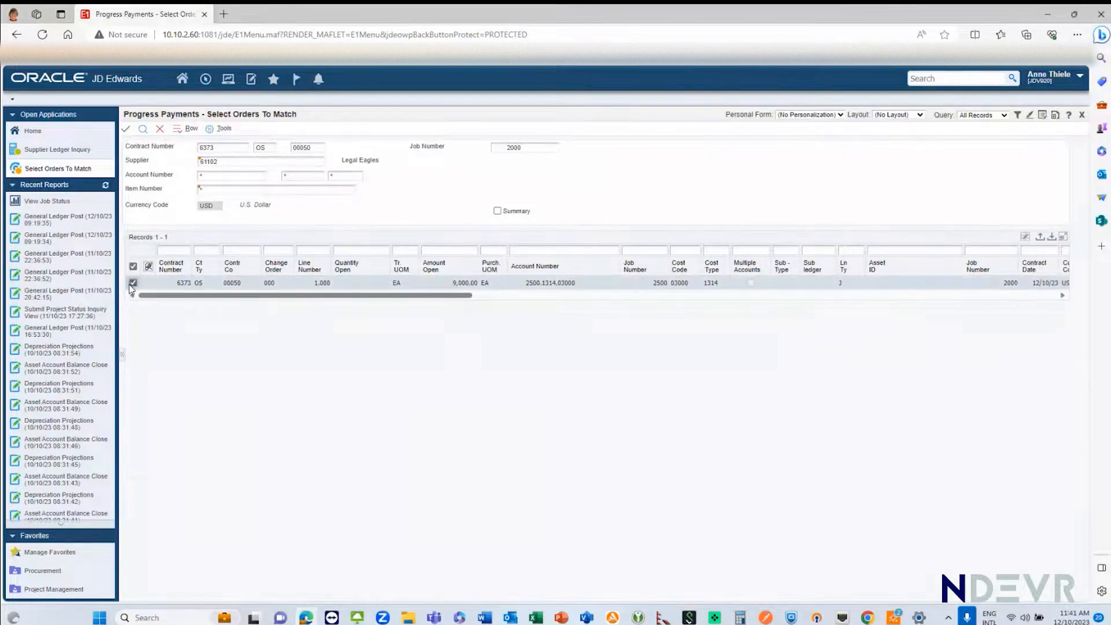
{"action": "left_click", "coordinate": [127, 129]}
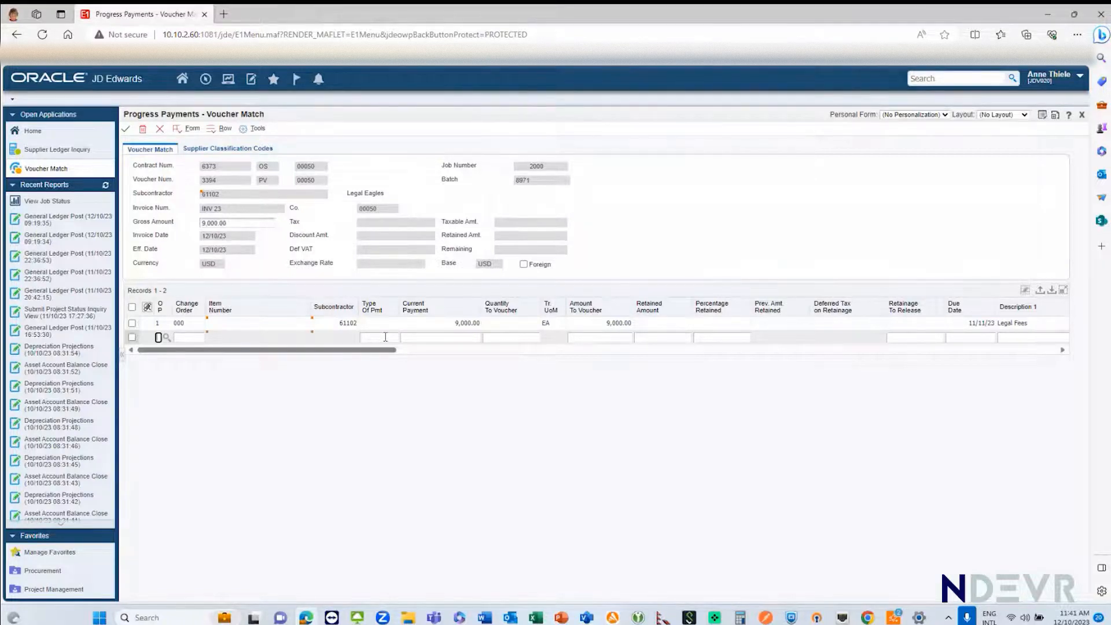
Step: Display the item help for the Type Of Pmt field on the matched Legal Fees line and read its valid values
{"action": "left_click", "coordinate": [377, 323]}
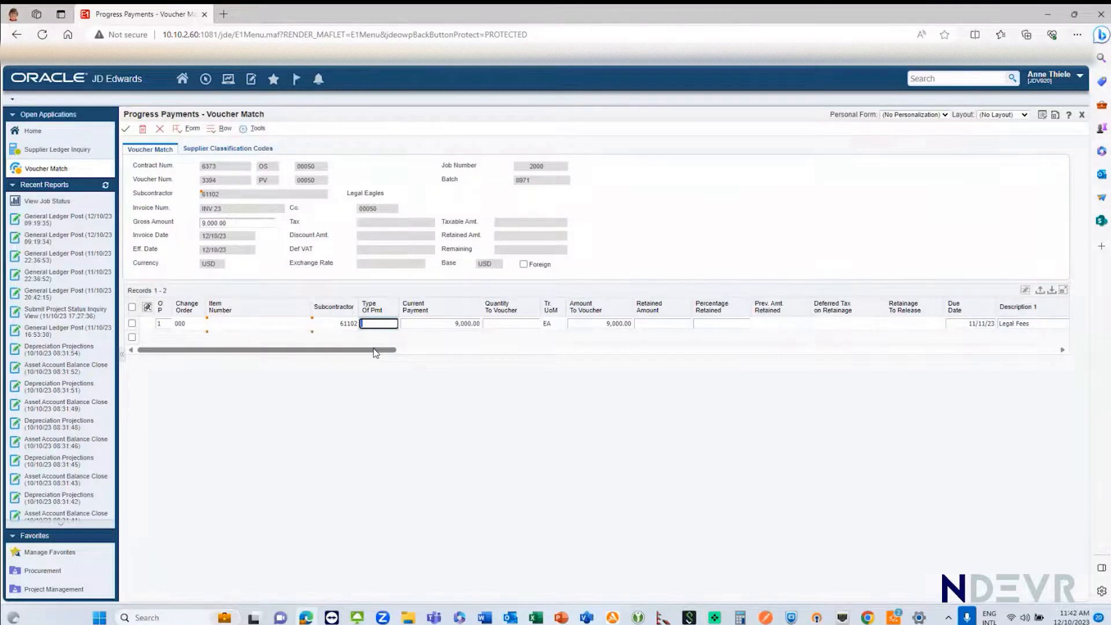
{"action": "key", "text": "F1"}
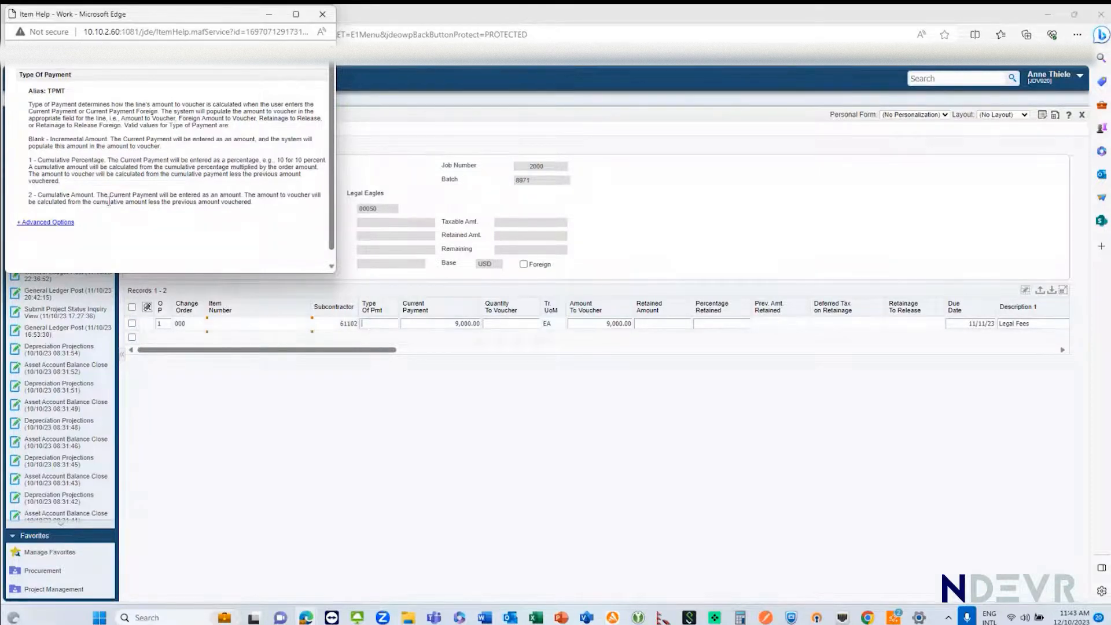
Step: Set Type Of Pmt to 1 and Current Payment to 50 on the Legal Fees line, and save the voucher
{"action": "left_click_drag", "start_coordinate": [40, 194], "coordinate": [95, 194]}
{"action": "left_click", "coordinate": [328, 378]}
{"action": "left_click", "coordinate": [367, 325]}
{"action": "type", "text": "1"}
{"action": "key", "text": "Tab"}
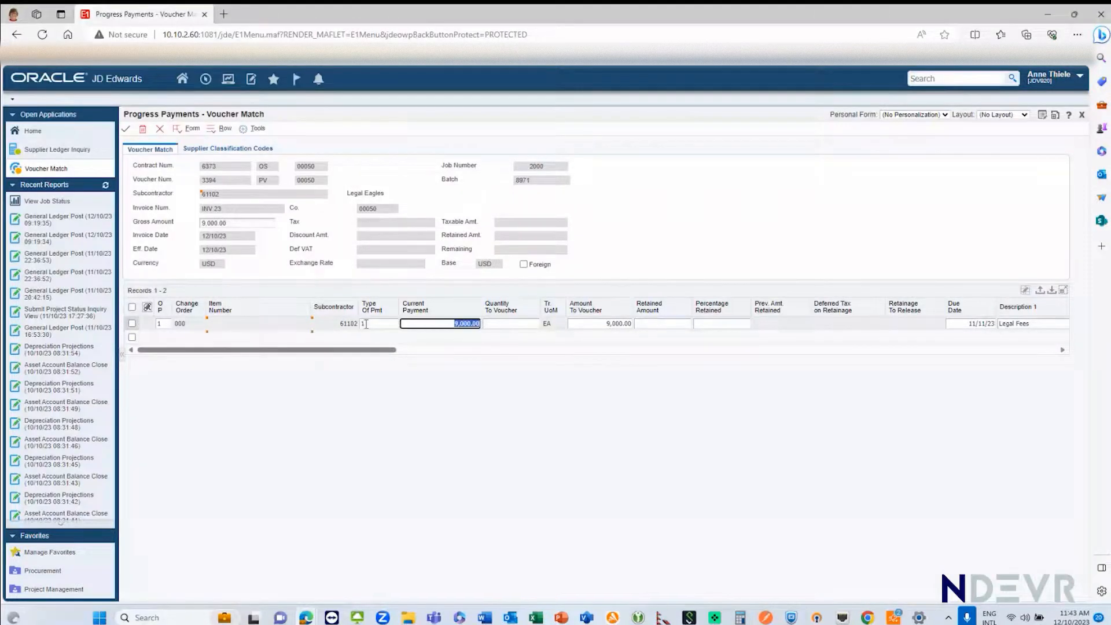
{"action": "type", "text": "9"}
{"action": "left_click", "coordinate": [125, 131]}
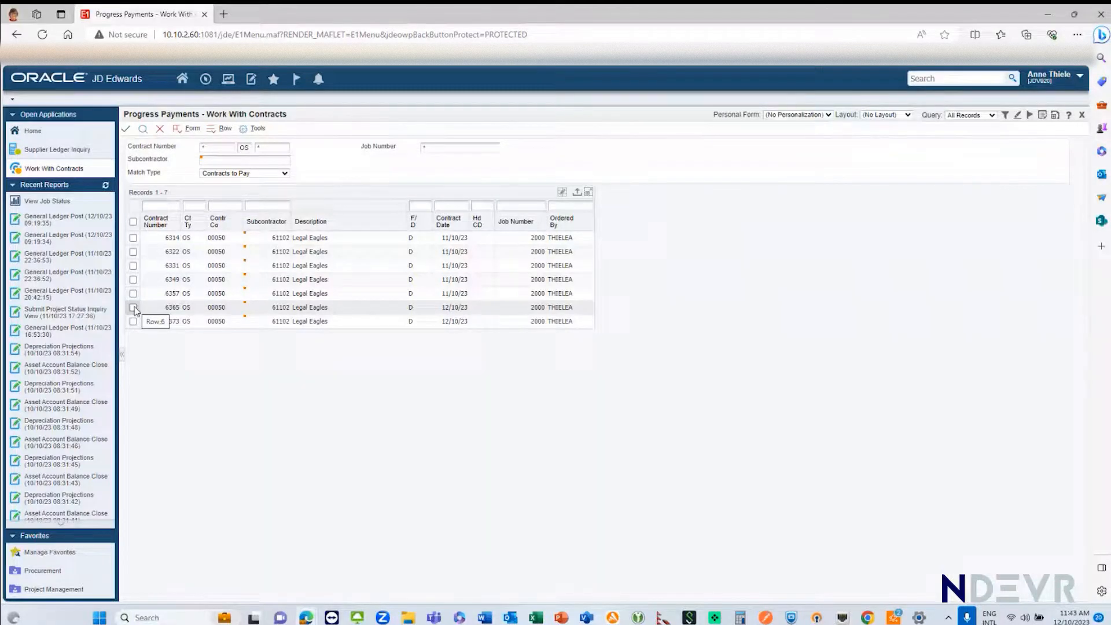
Step: Open Voucher Match for the sixth listed Legal Eagles contract and enter invoice number INV003
{"action": "double_click", "coordinate": [134, 308]}
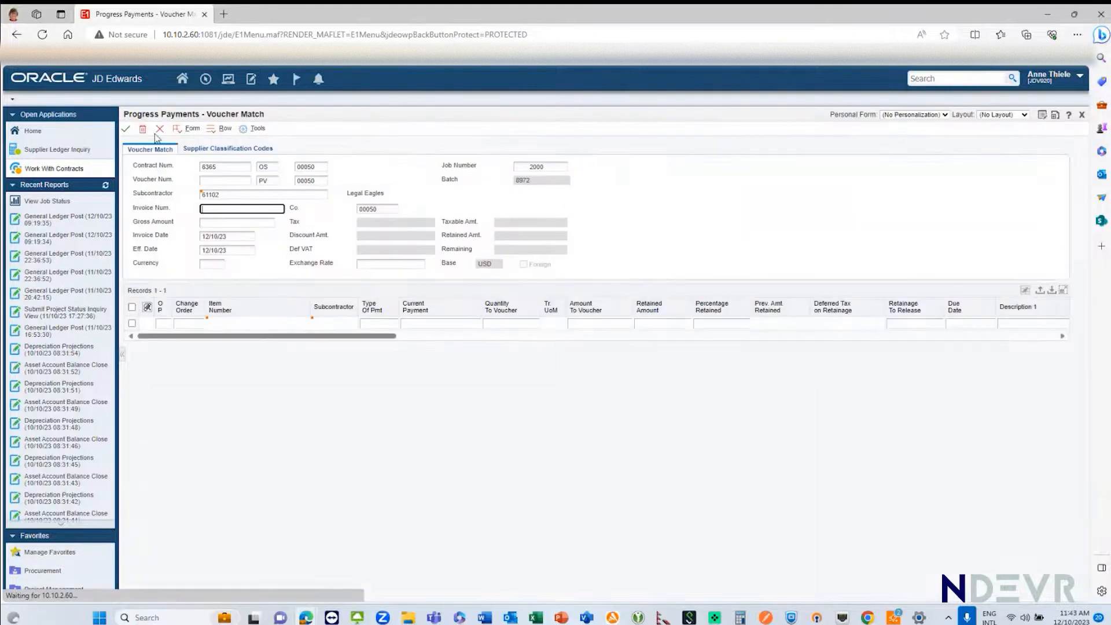
{"action": "left_click", "coordinate": [187, 132]}
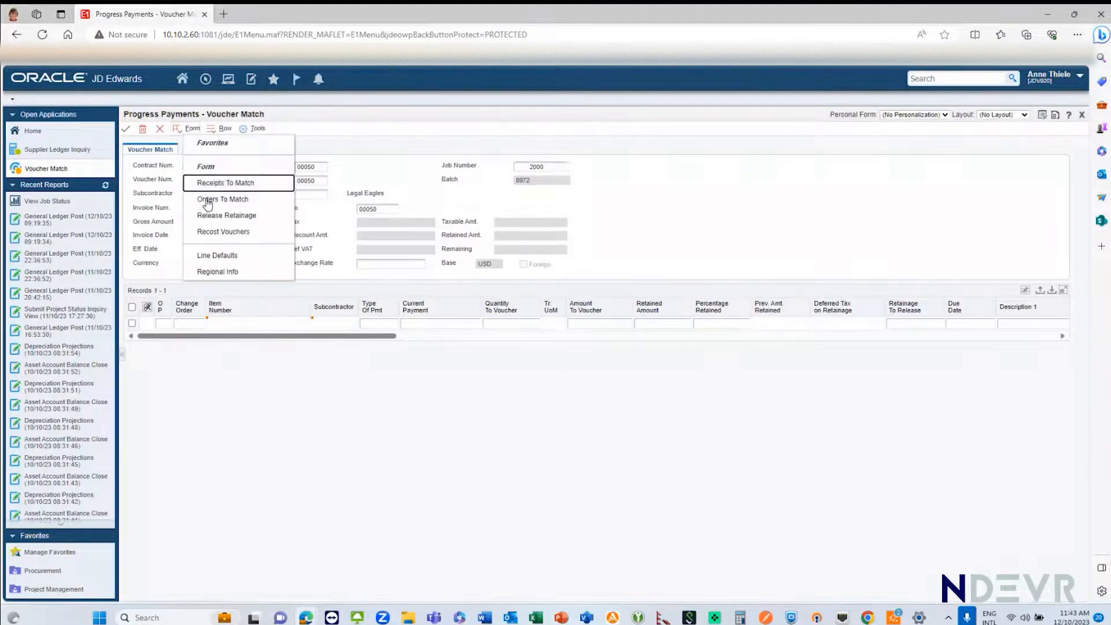
{"action": "left_click", "coordinate": [203, 201]}
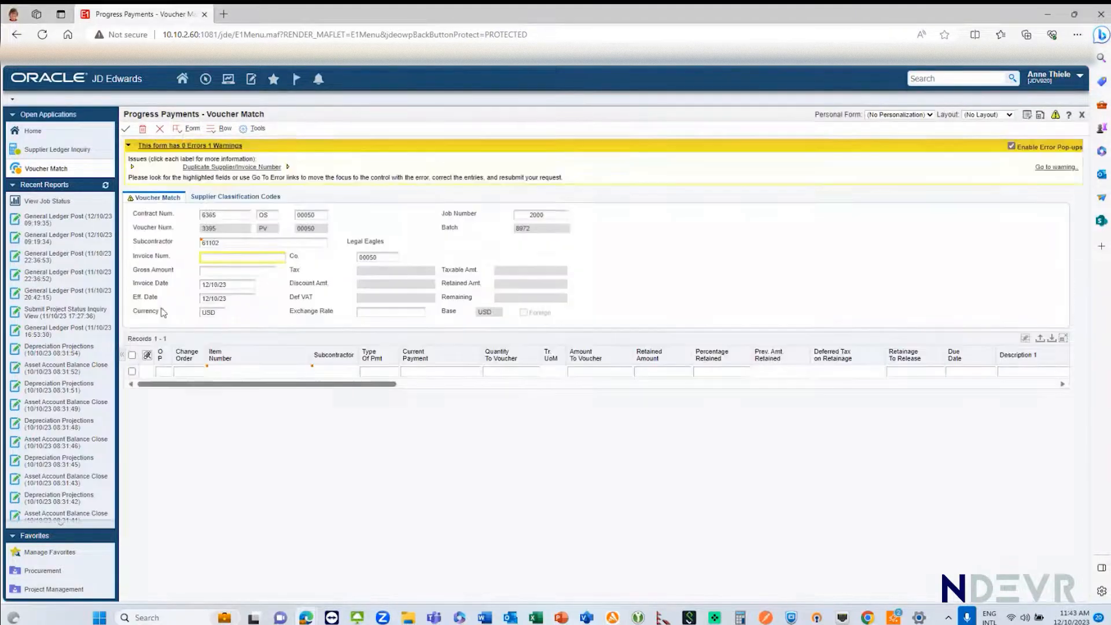
{"action": "left_click", "coordinate": [209, 258]}
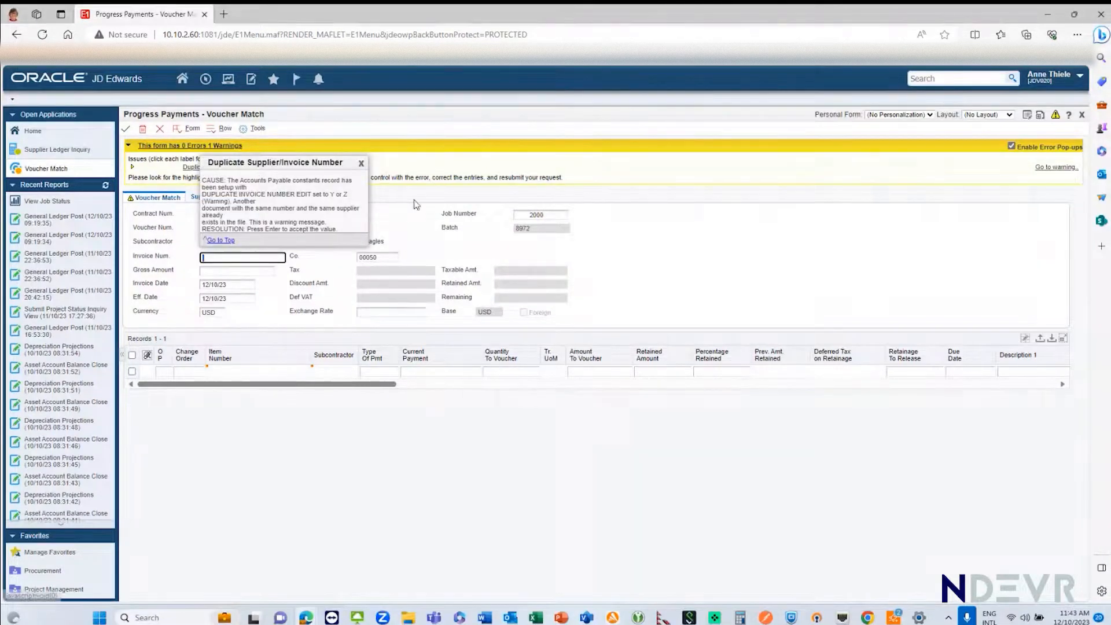
{"action": "type", "text": "INV003"}
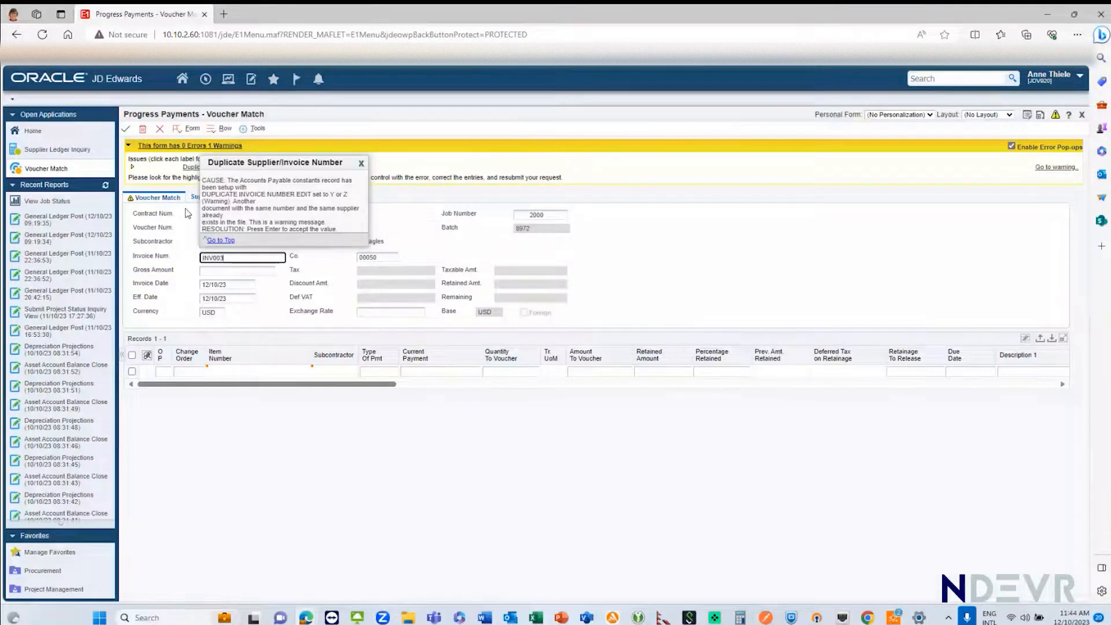
Step: Try to match an open order line to the INV003 voucher through Orders To Match, and exit Voucher Match without saving
{"action": "left_click", "coordinate": [189, 129]}
{"action": "left_click", "coordinate": [204, 199]}
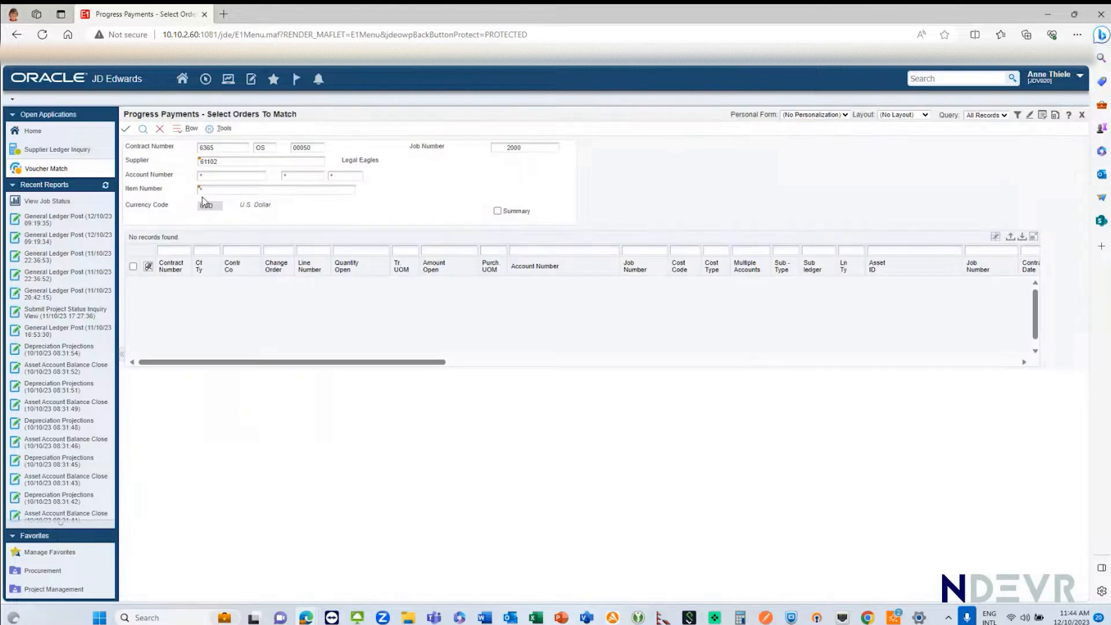
{"action": "left_click", "coordinate": [160, 129]}
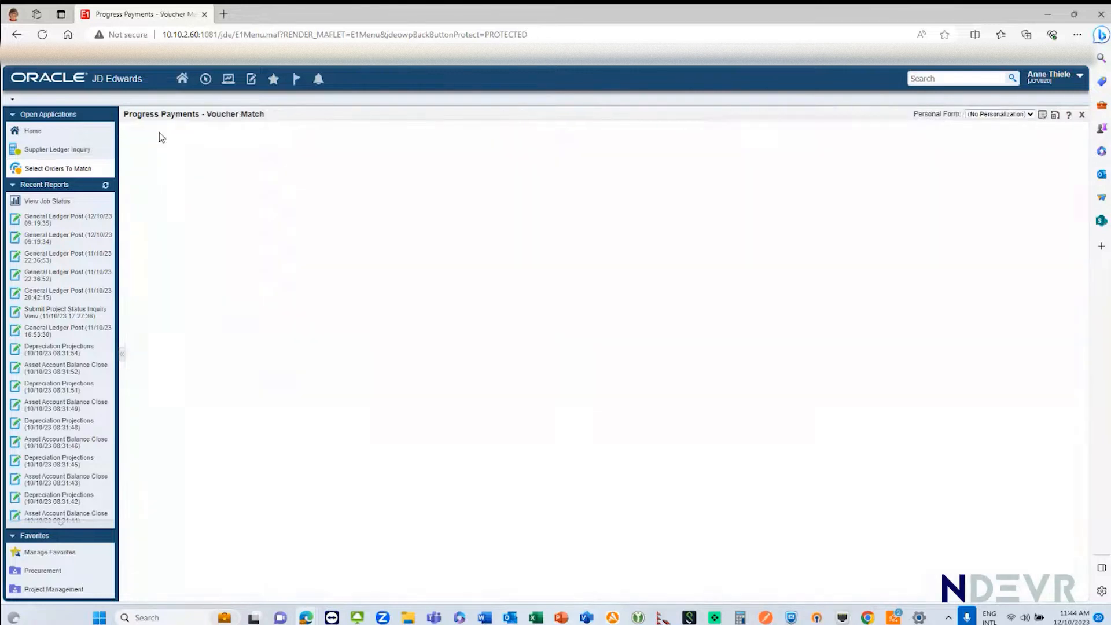
{"action": "left_click", "coordinate": [385, 324]}
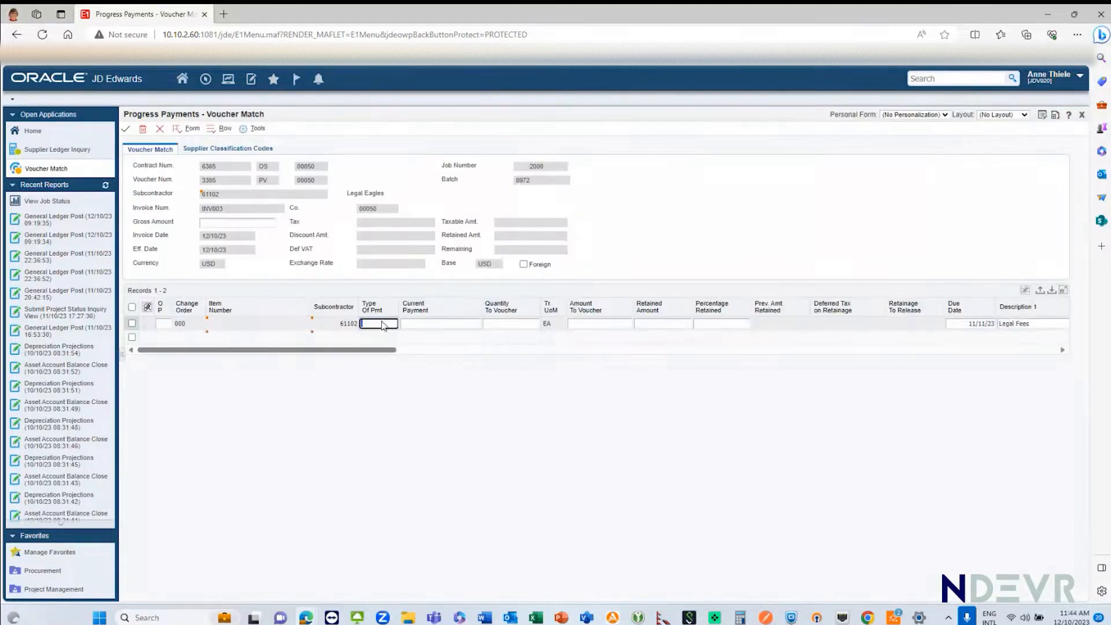
{"action": "left_click", "coordinate": [159, 130]}
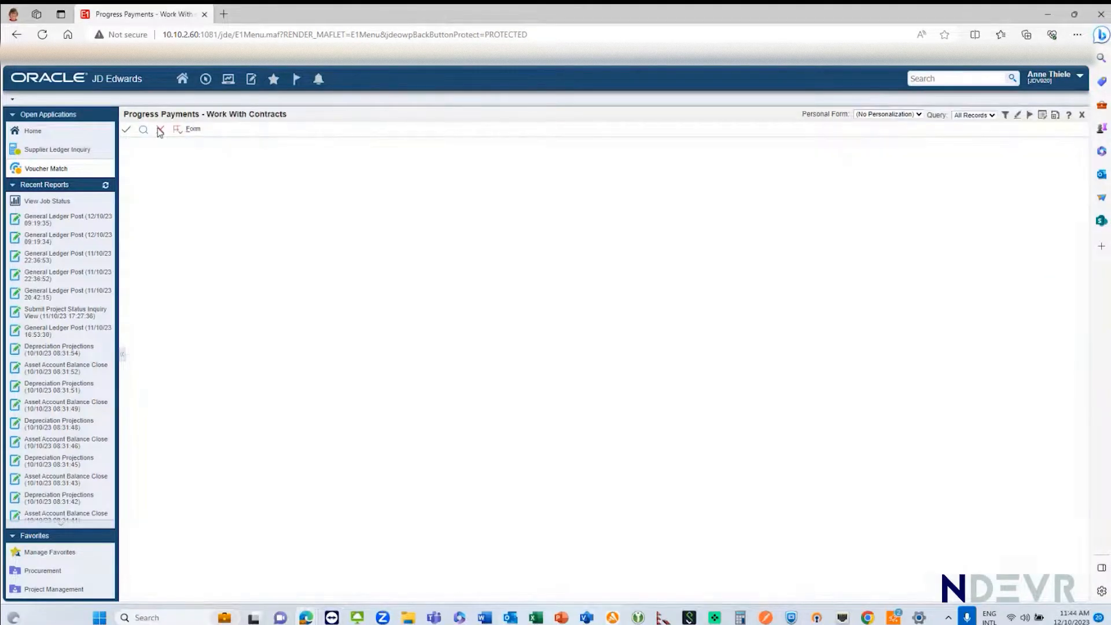
Step: Open Manage Submittals from the home page and examine the Pay Effect of the Certificate of Currency contract logs
{"action": "left_click", "coordinate": [26, 136]}
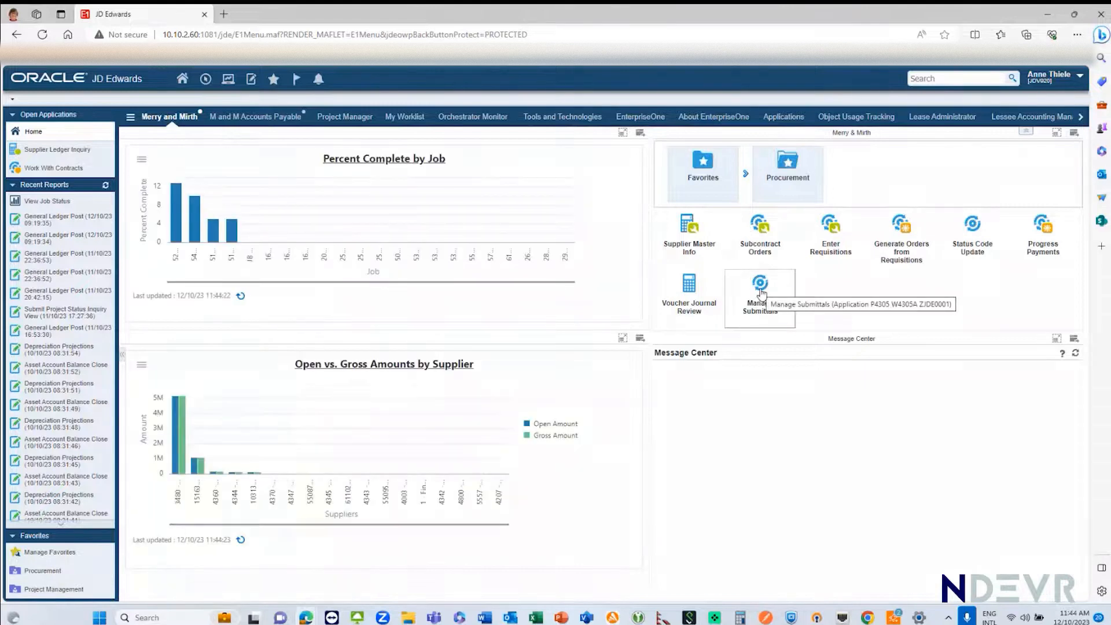
{"action": "left_click", "coordinate": [761, 293]}
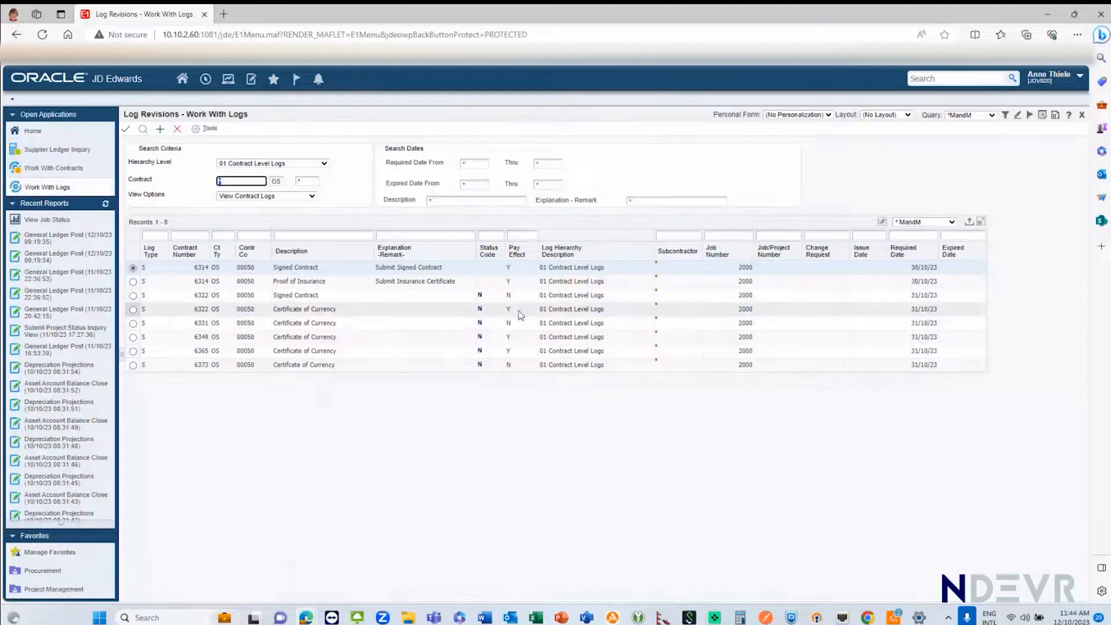
{"action": "left_click", "coordinate": [134, 310]}
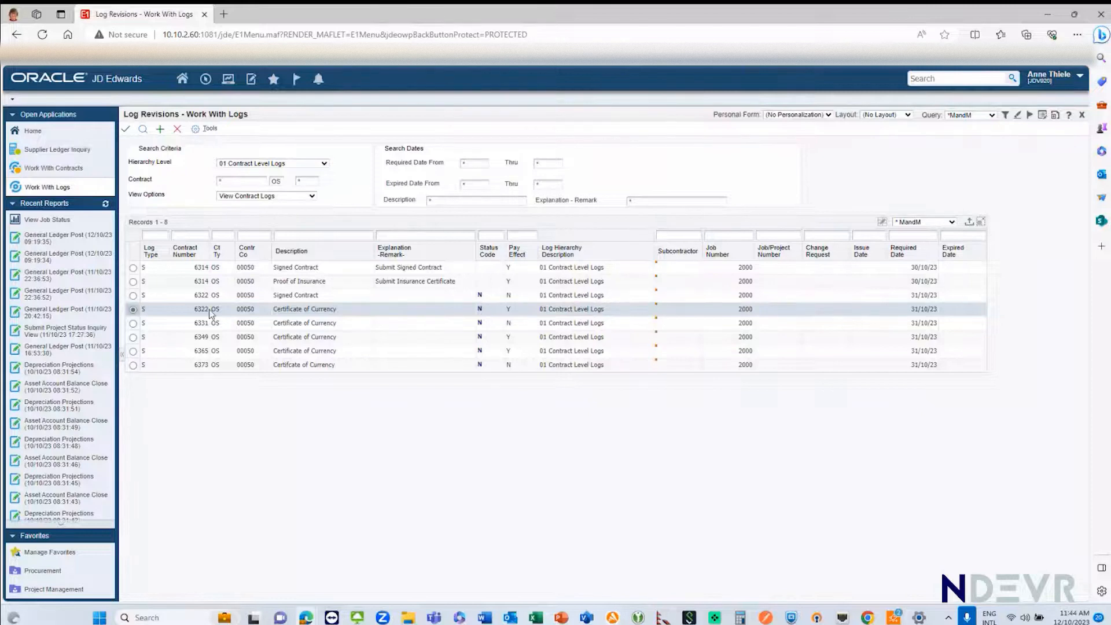
{"action": "left_click", "coordinate": [133, 338]}
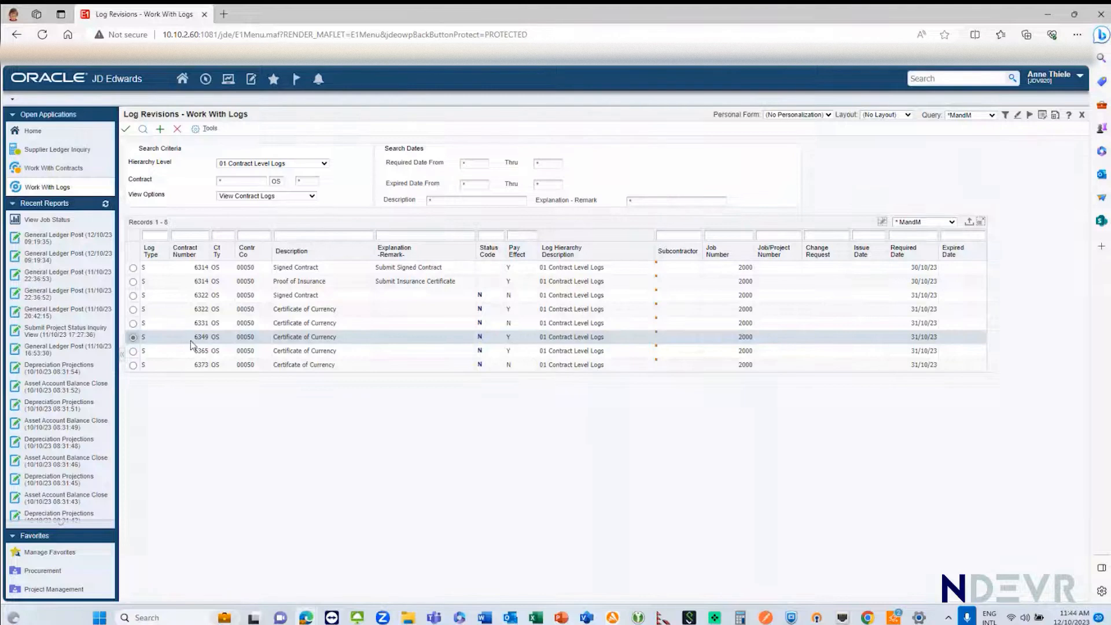
Step: Close Supplier Ledger Inquiry and open Voucher Match for the fourth listed Legal Eagles contract with invoice number inv004
{"action": "left_click", "coordinate": [39, 151]}
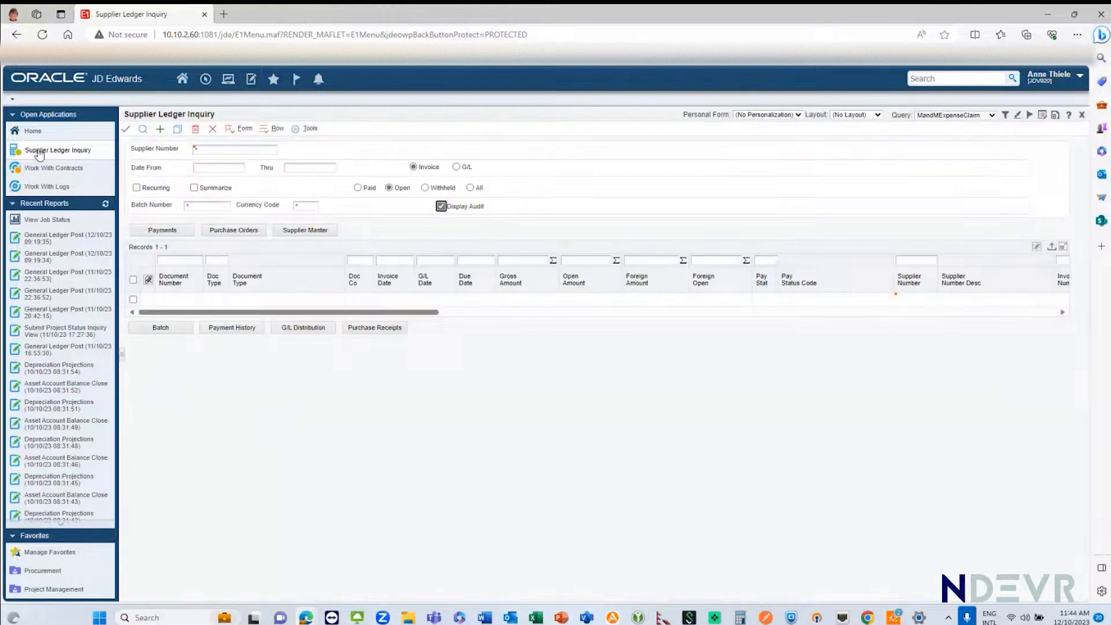
{"action": "left_click", "coordinate": [209, 130]}
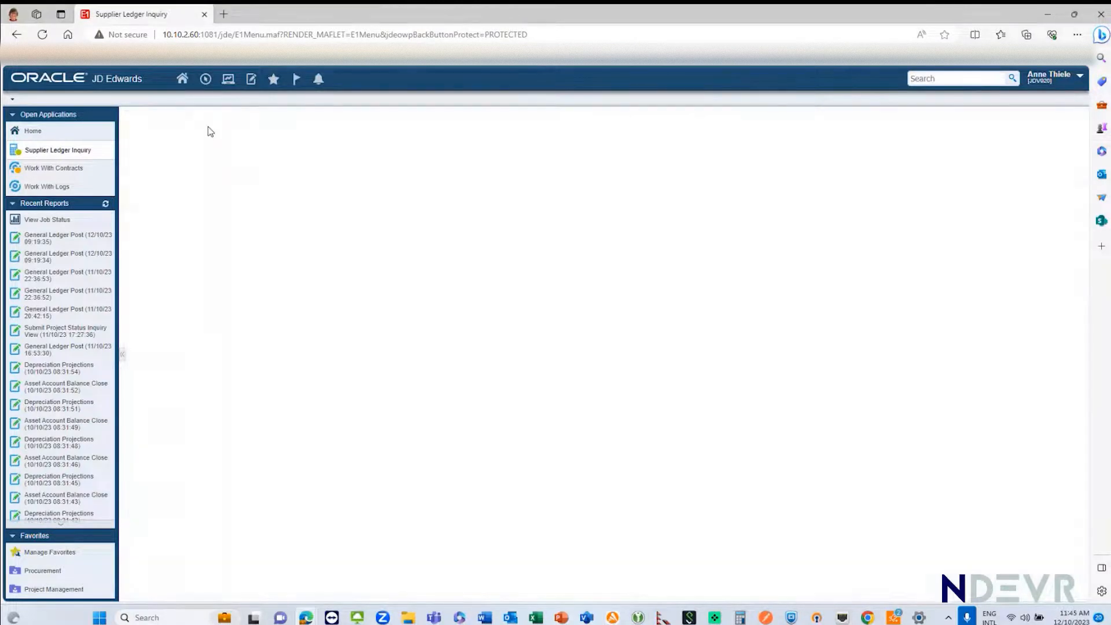
{"action": "left_click", "coordinate": [37, 149]}
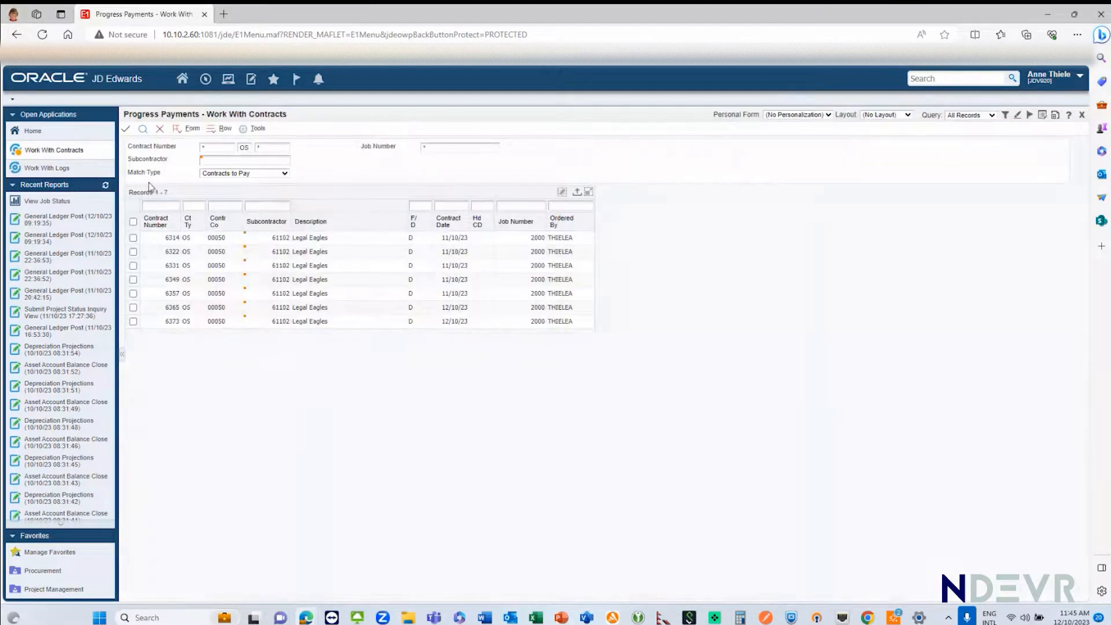
{"action": "left_click", "coordinate": [133, 280]}
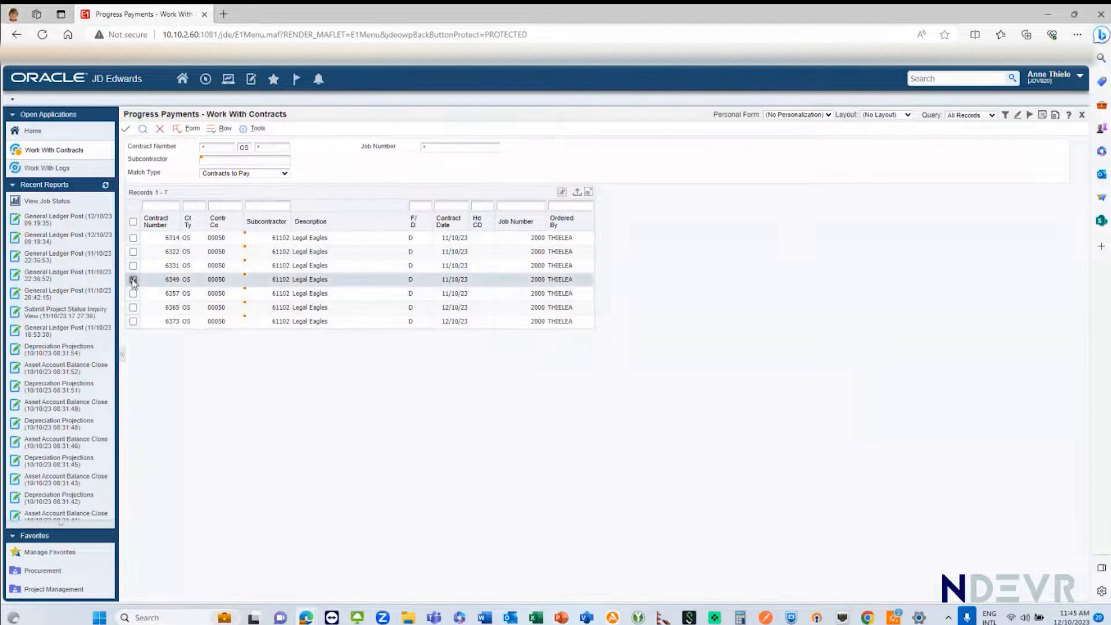
{"action": "left_click", "coordinate": [126, 129]}
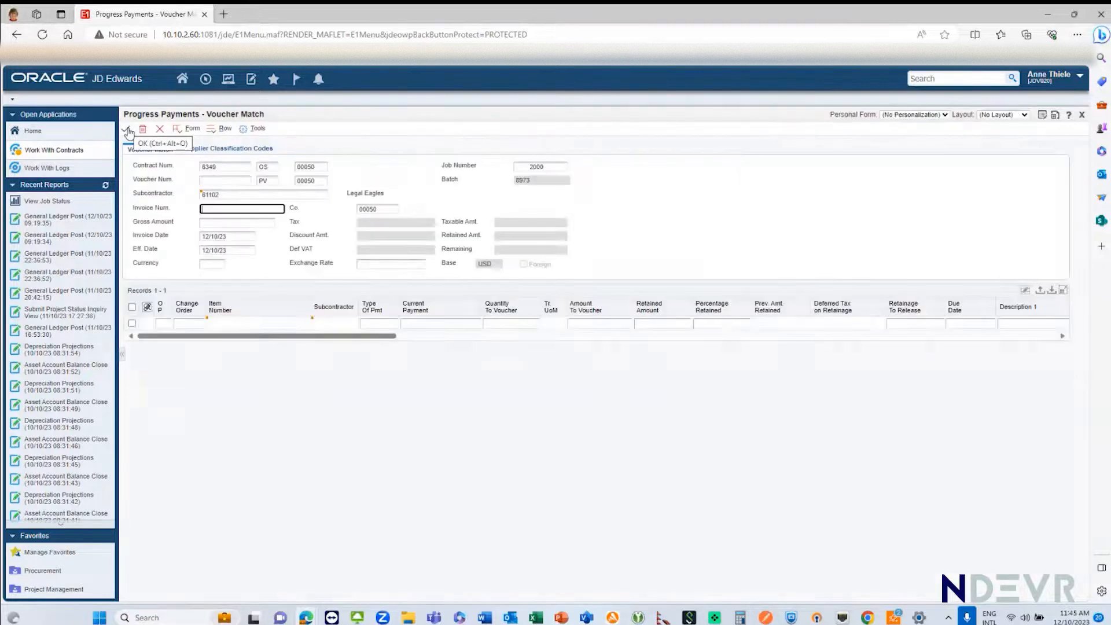
{"action": "type", "text": "inv004"}
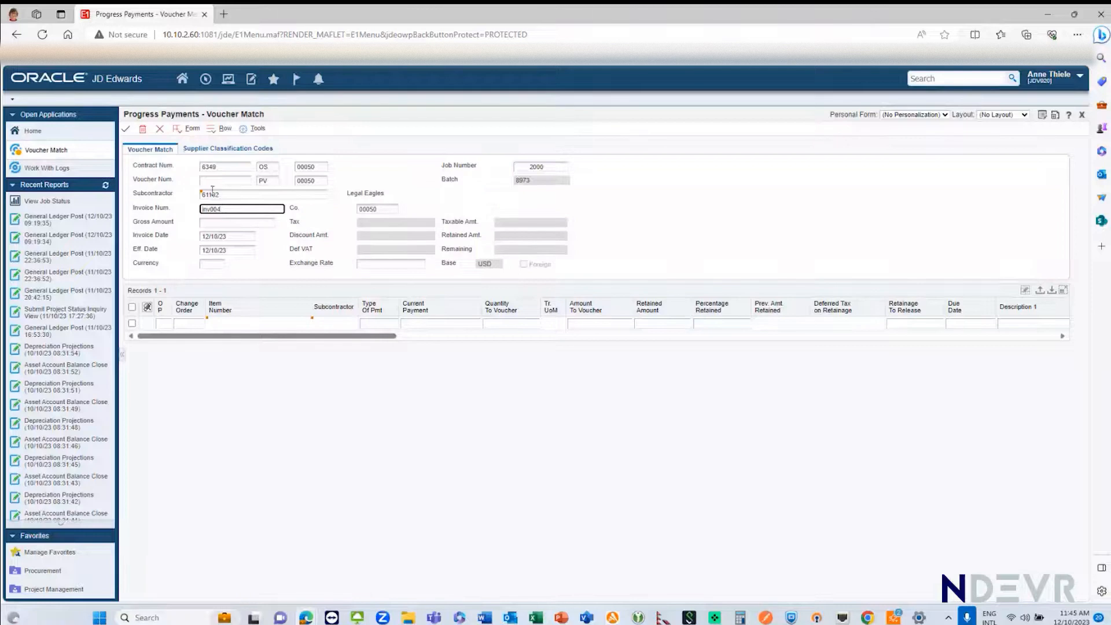
Step: Try to match the contract's open order line through Orders To Match and read the details of the Outstanding Submittal warning
{"action": "left_click", "coordinate": [190, 128]}
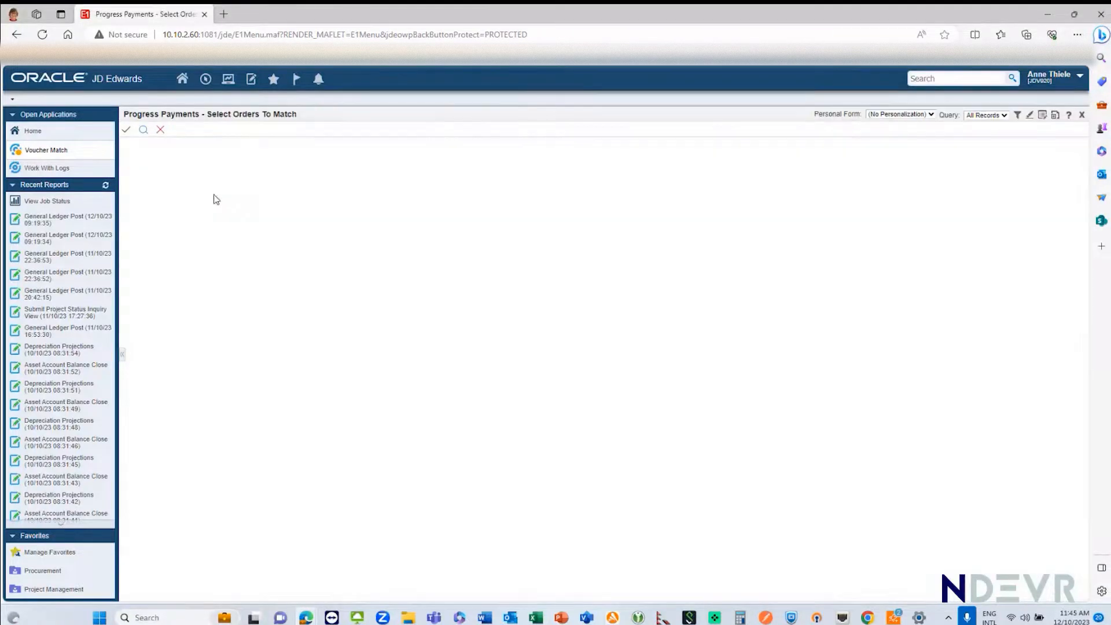
{"action": "left_click", "coordinate": [133, 283]}
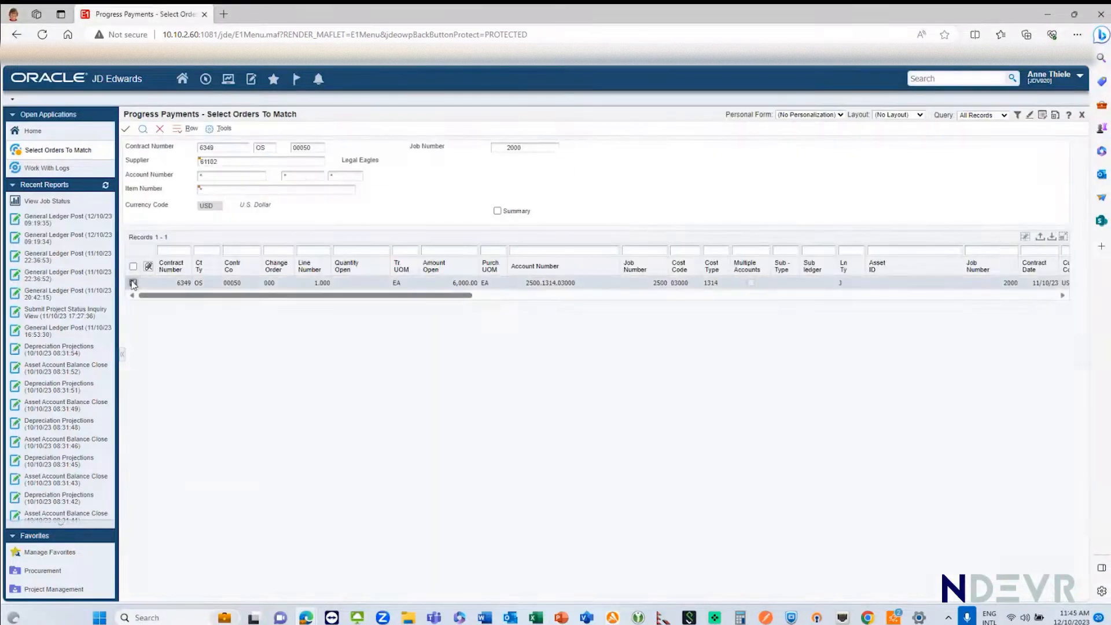
{"action": "left_click", "coordinate": [126, 129]}
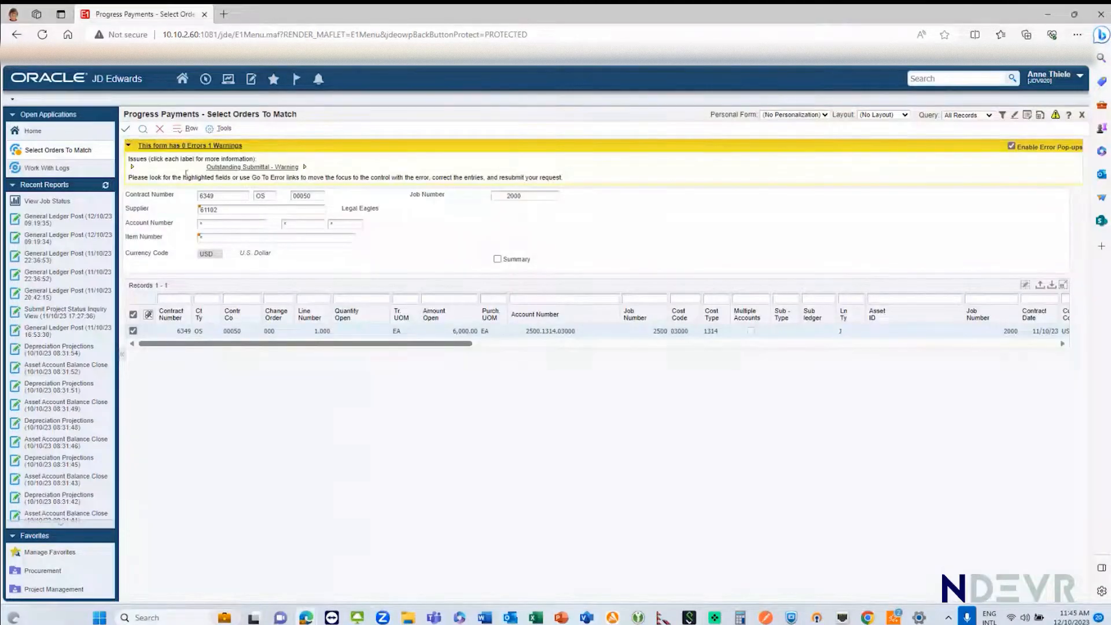
{"action": "left_click", "coordinate": [295, 169]}
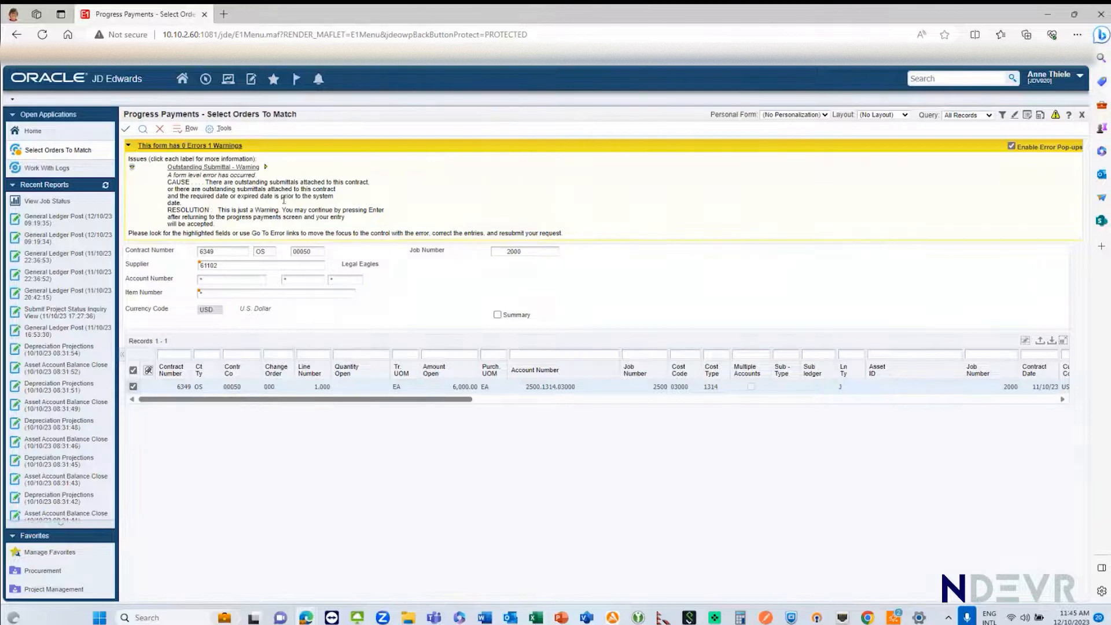
{"action": "left_click", "coordinate": [133, 169]}
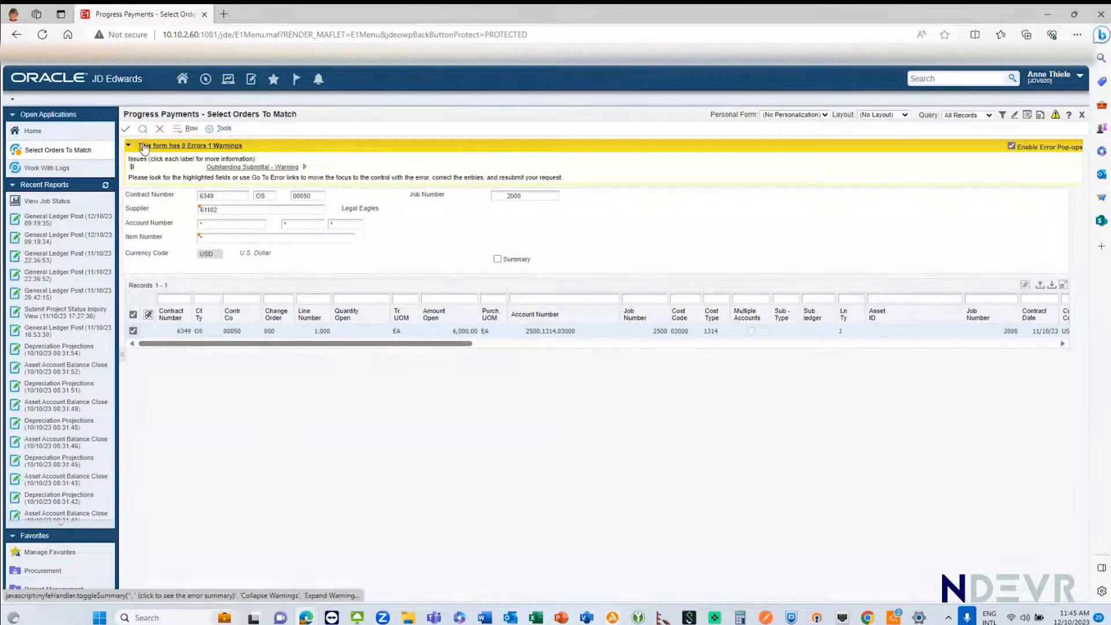
Step: Leave the inv004 voucher without saving and close Progress Payments to return to the contract logs
{"action": "left_click", "coordinate": [181, 130]}
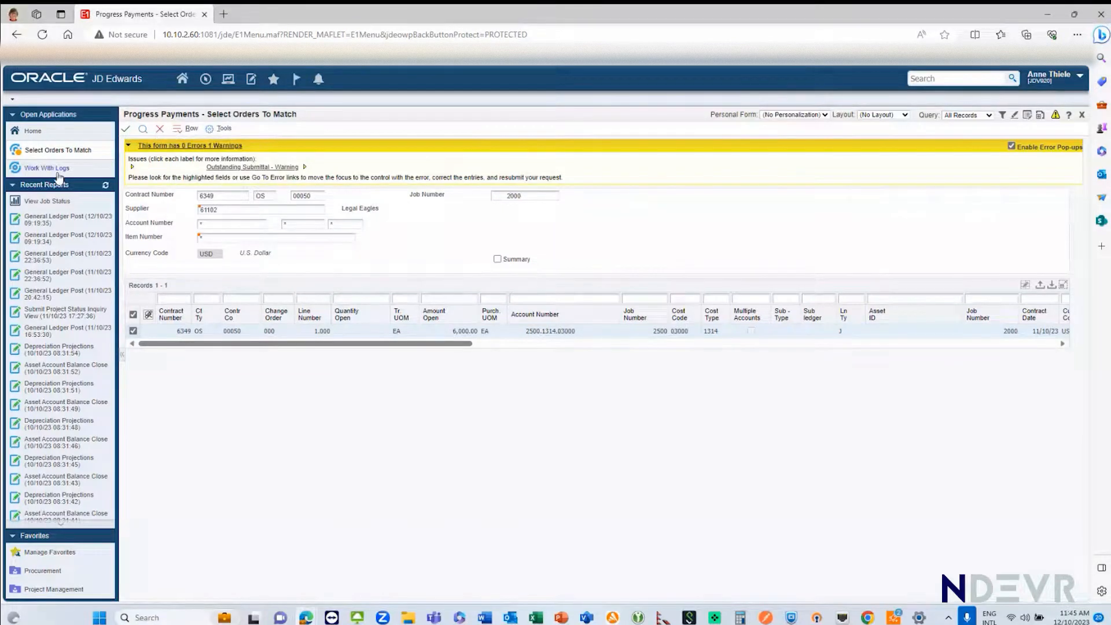
{"action": "left_click", "coordinate": [161, 129]}
{"action": "left_click", "coordinate": [161, 129]}
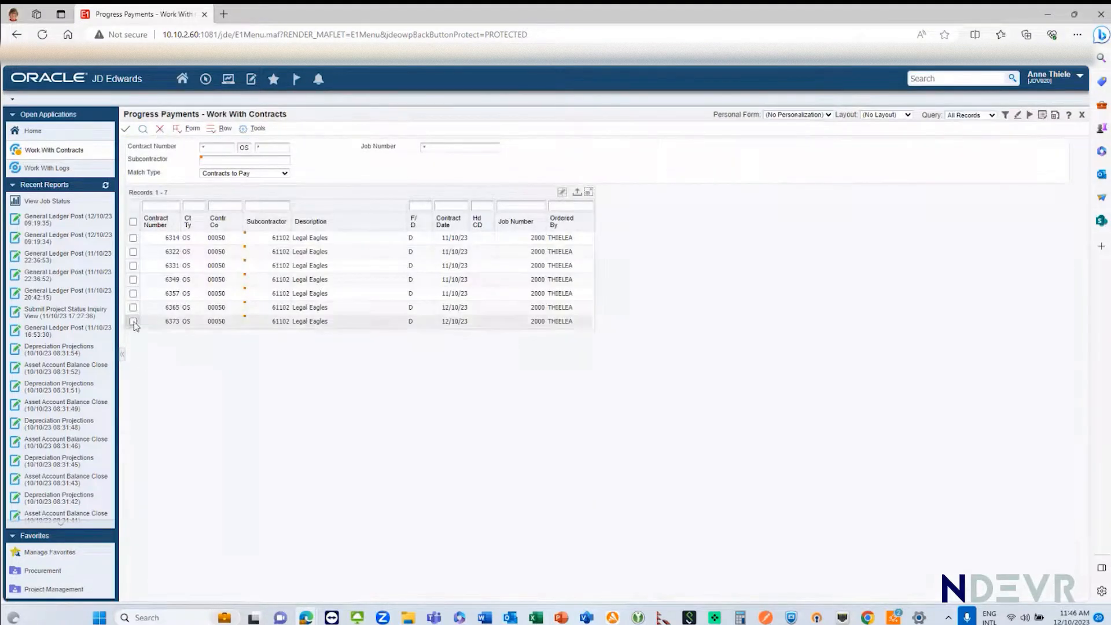
{"action": "left_click", "coordinate": [133, 279]}
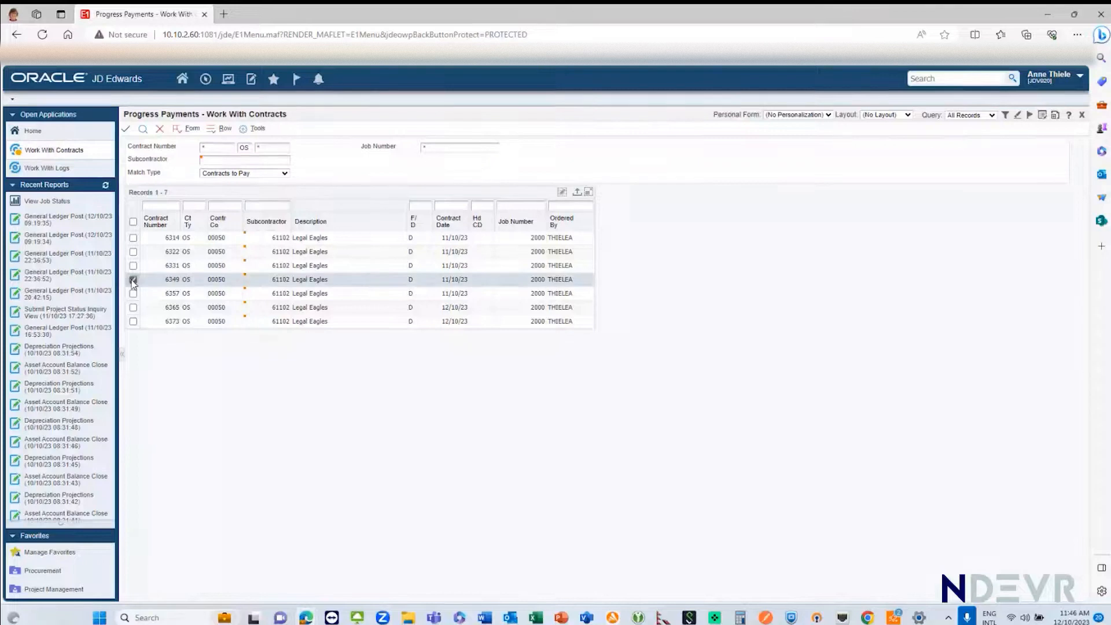
{"action": "left_click", "coordinate": [161, 130]}
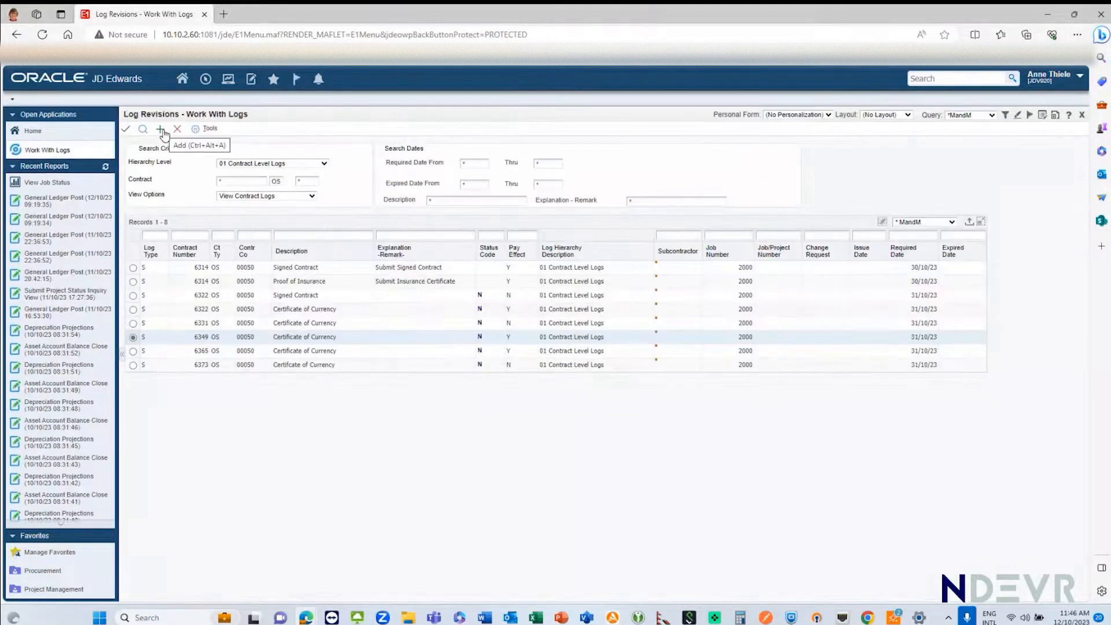
Step: Open the selected Certificate of Currency log for revision and set its Status Code to Y
{"action": "left_click", "coordinate": [126, 131]}
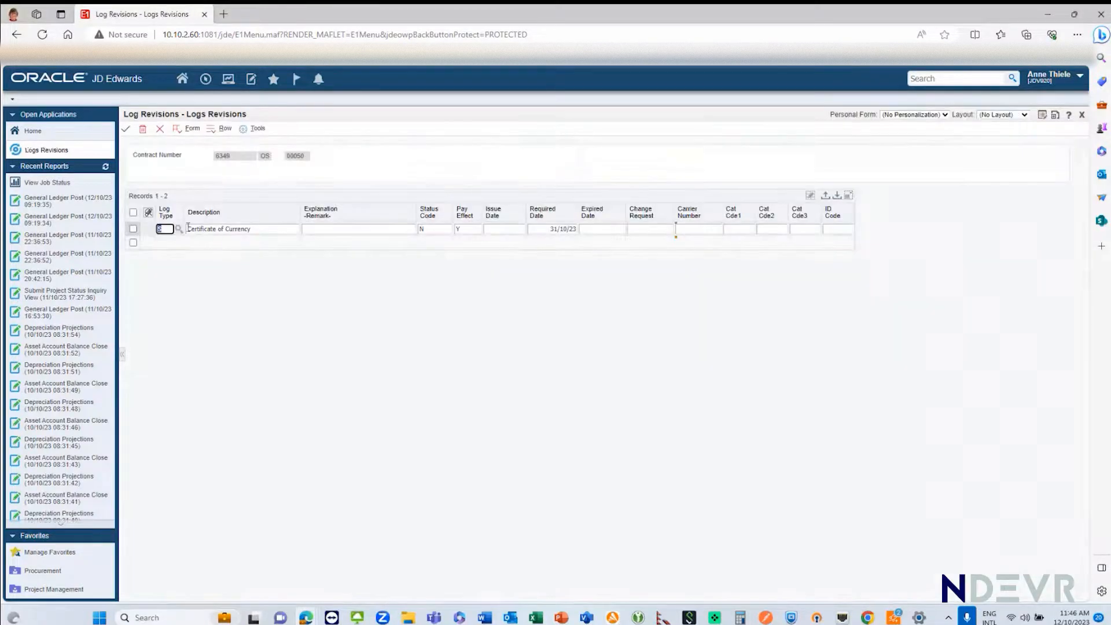
{"action": "left_click", "coordinate": [423, 229]}
{"action": "type", "text": "Y"}
Step: Open the line attachments of the Certificate of Currency log
{"action": "left_click", "coordinate": [135, 242]}
{"action": "left_click", "coordinate": [134, 229]}
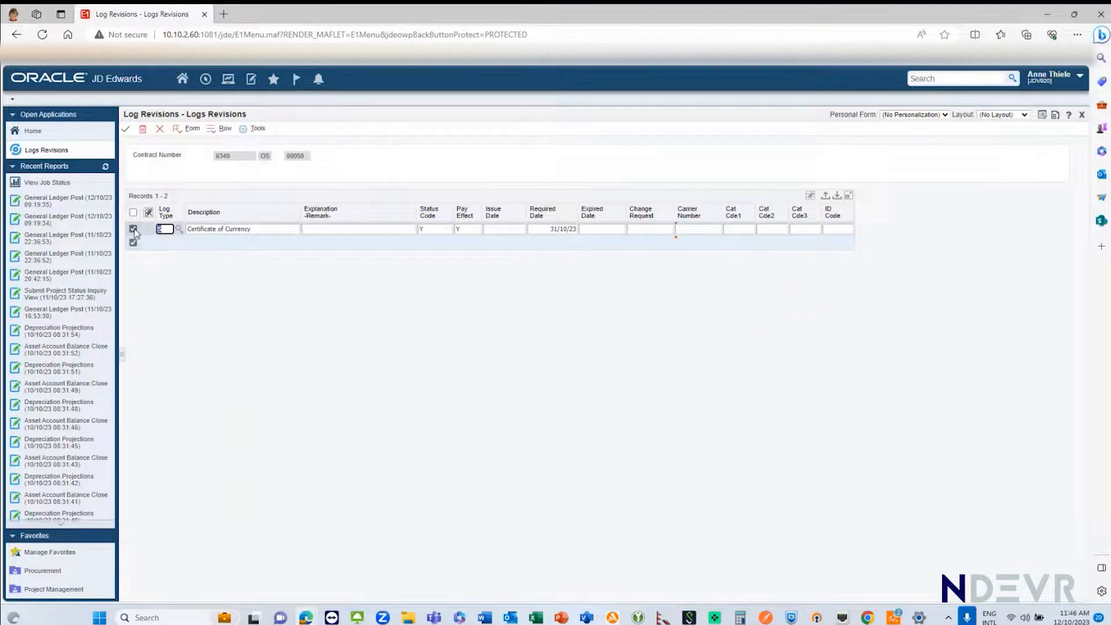
{"action": "right_click", "coordinate": [135, 233]}
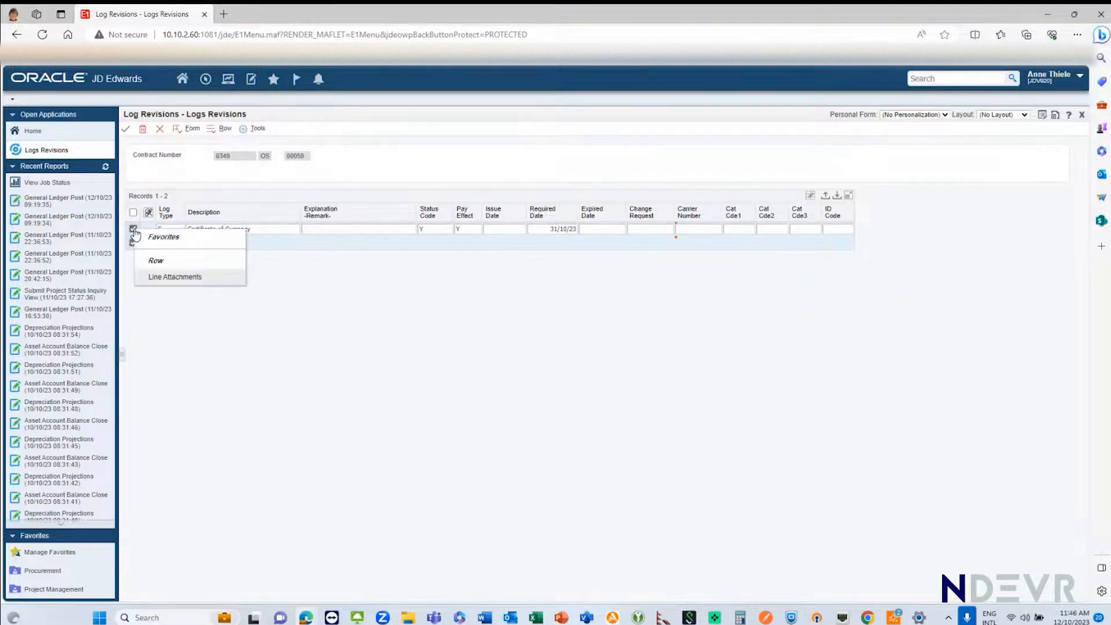
{"action": "left_click", "coordinate": [177, 278]}
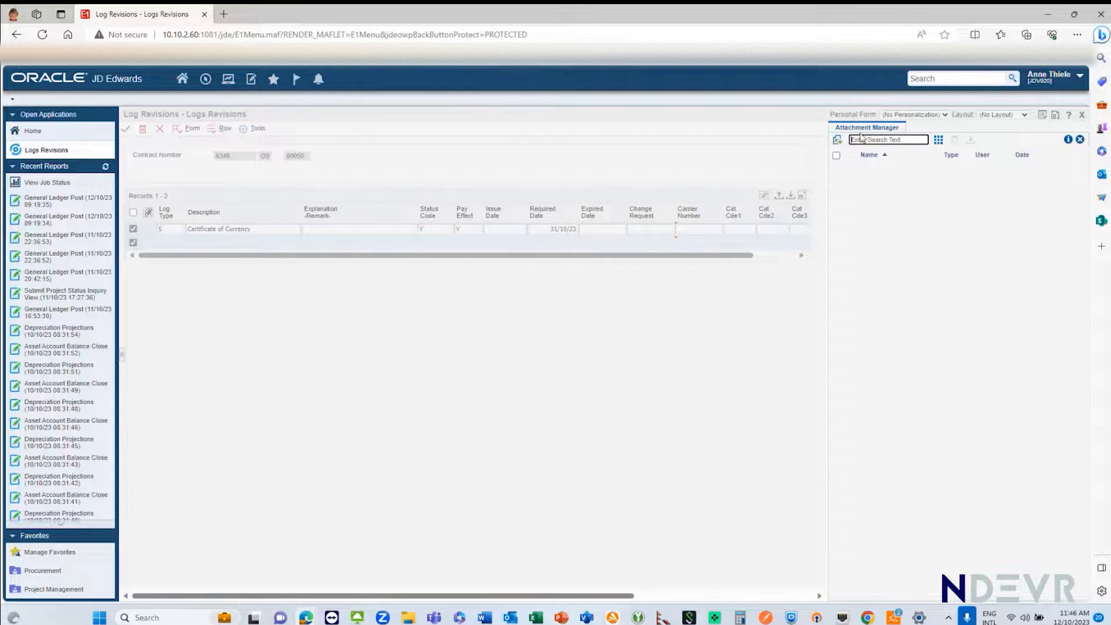
Step: Attach the local file CertofCurrency.docx from the M&M folder to the Certificate of Currency log and save the log revision
{"action": "left_click", "coordinate": [837, 140]}
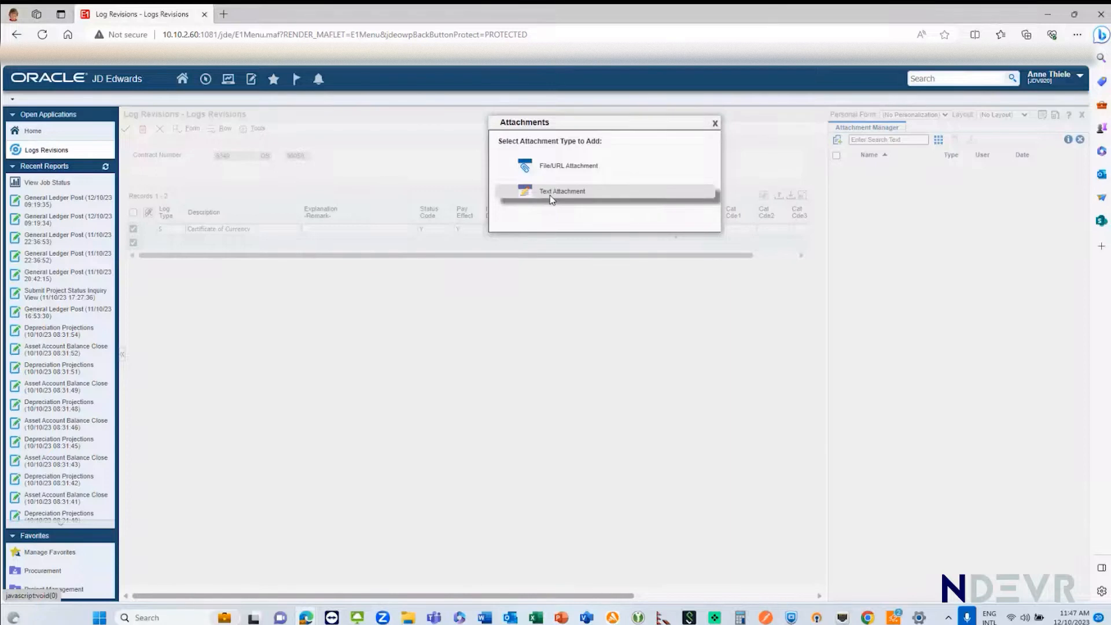
{"action": "left_click", "coordinate": [530, 169]}
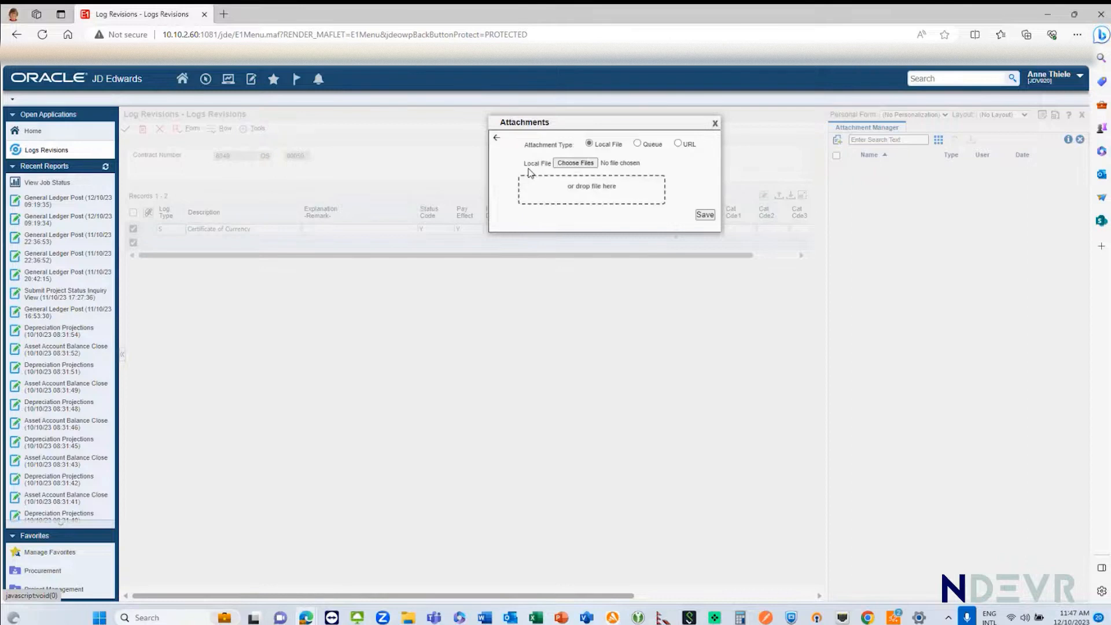
{"action": "double_click", "coordinate": [581, 188]}
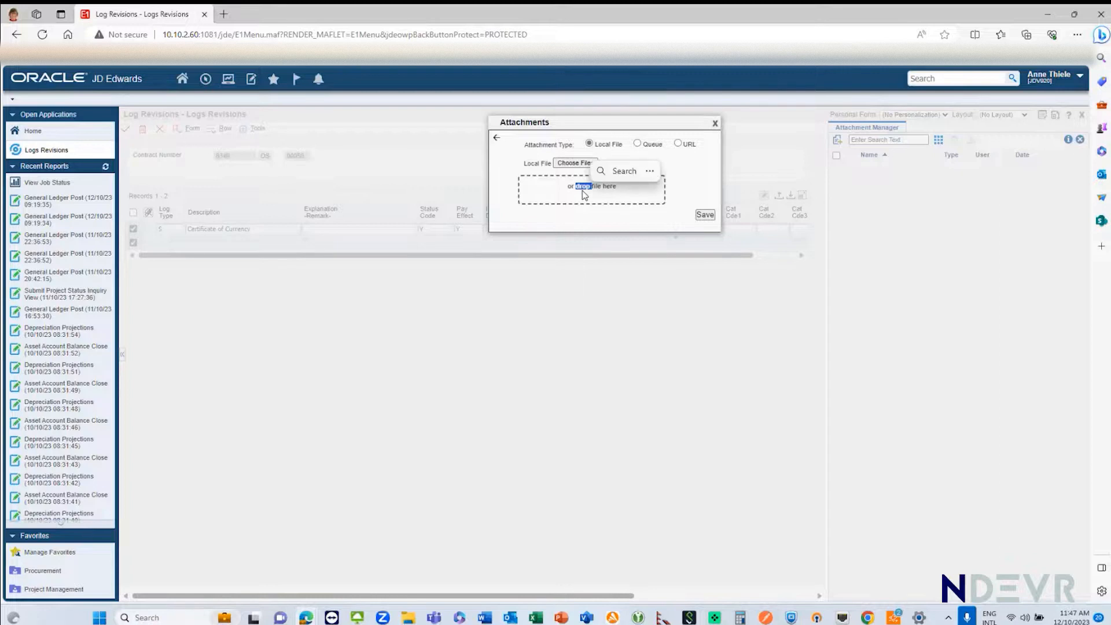
{"action": "left_click", "coordinate": [583, 164]}
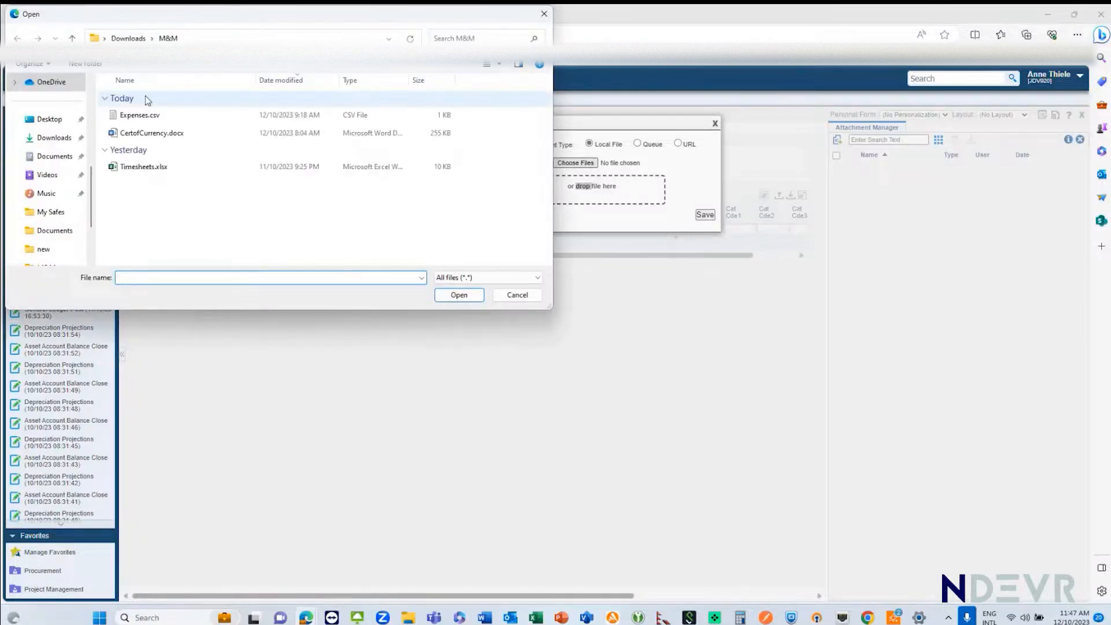
{"action": "double_click", "coordinate": [143, 139]}
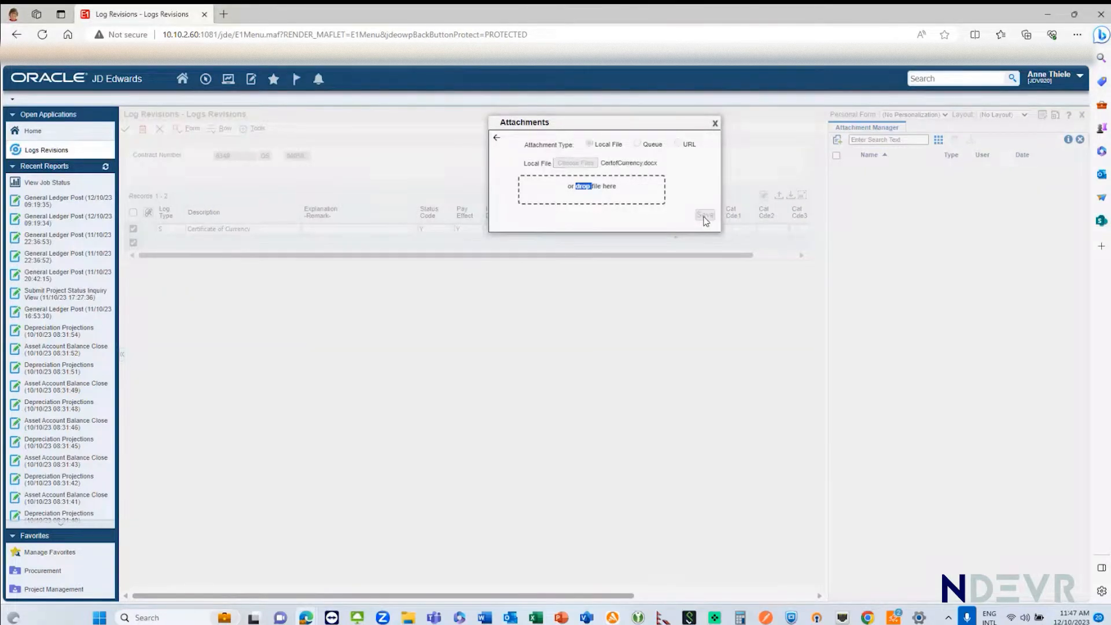
{"action": "left_click", "coordinate": [705, 217]}
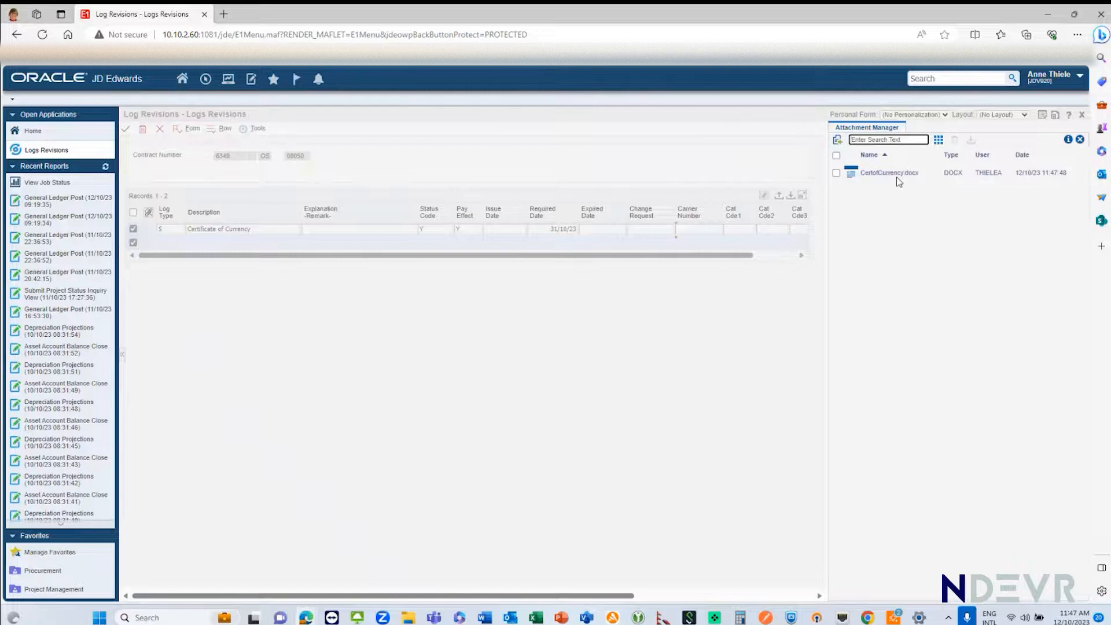
{"action": "left_click", "coordinate": [1081, 140]}
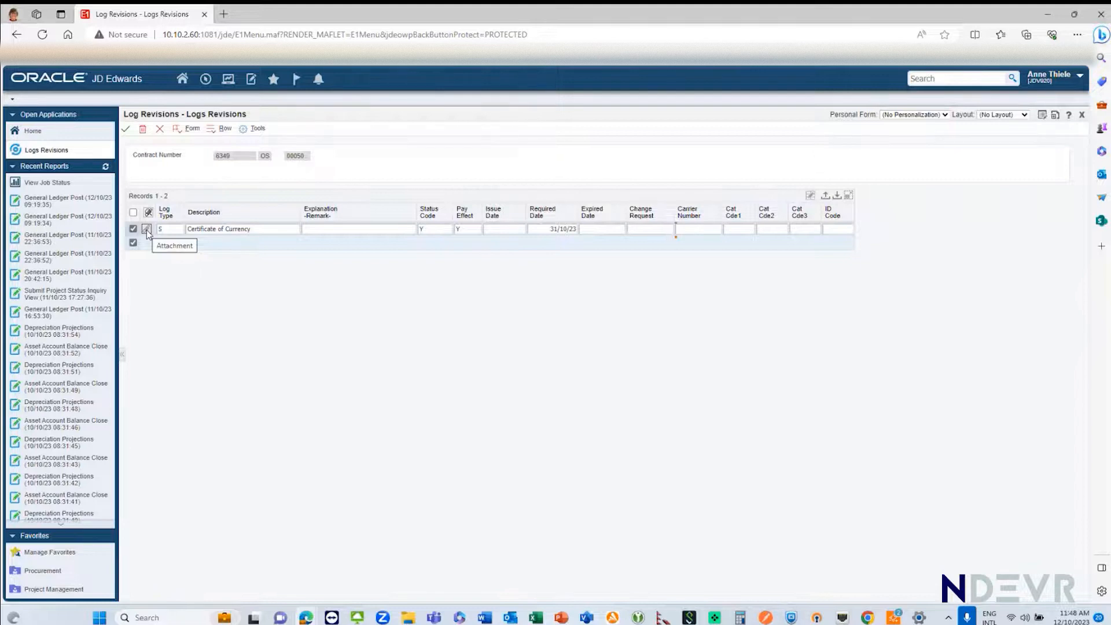
{"action": "left_click", "coordinate": [126, 129]}
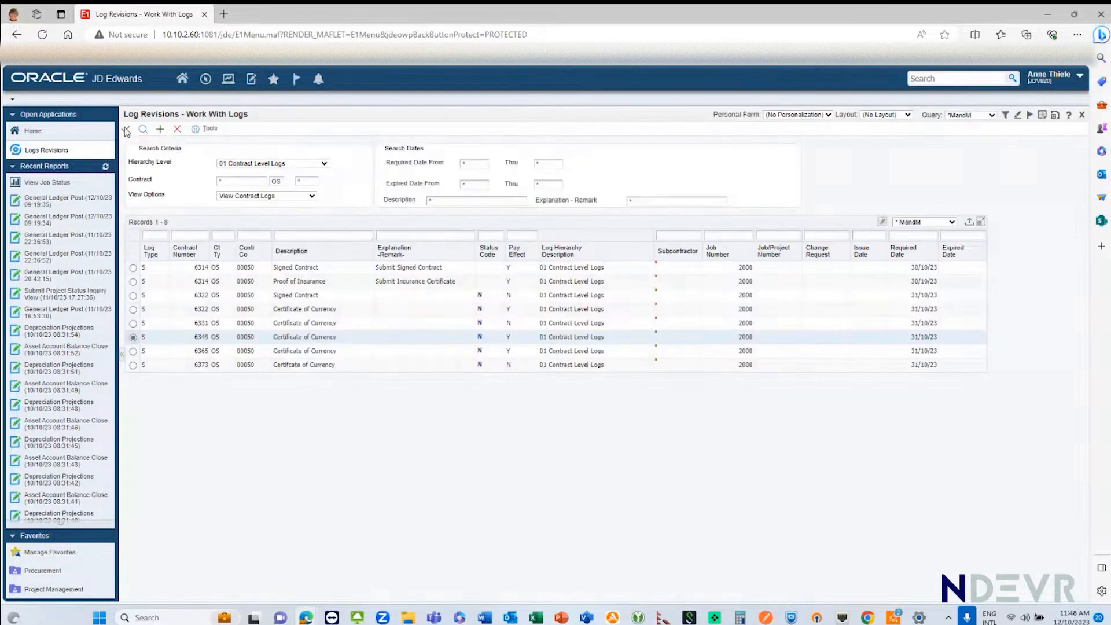
Step: Reopen the Certificate of Currency log and download CertofCurrency.docx from its line attachments
{"action": "left_click", "coordinate": [126, 129]}
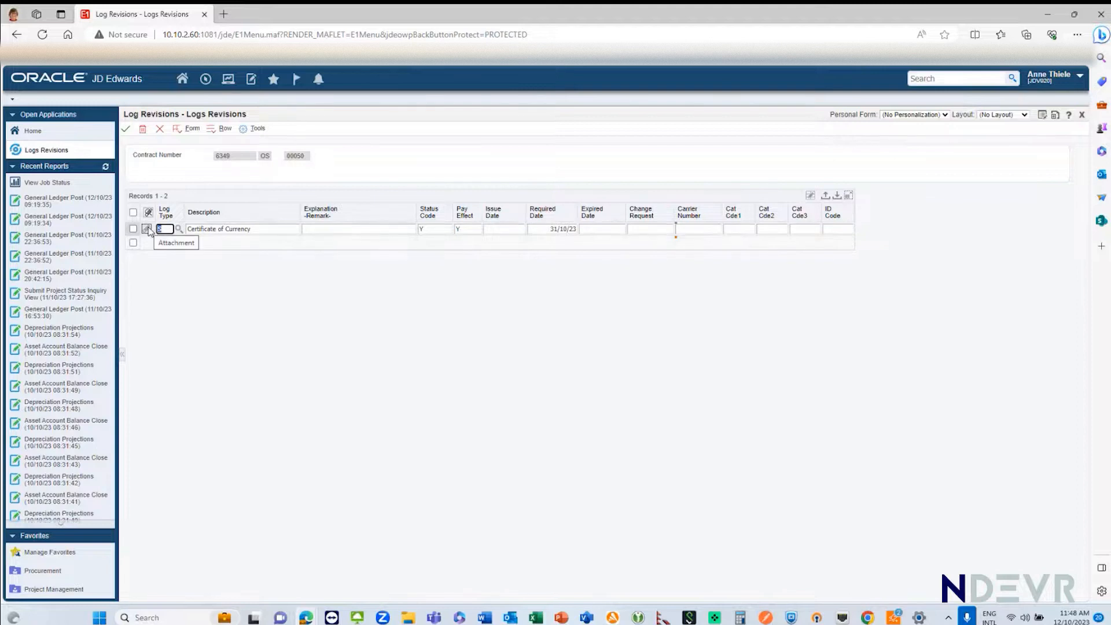
{"action": "left_click", "coordinate": [507, 226]}
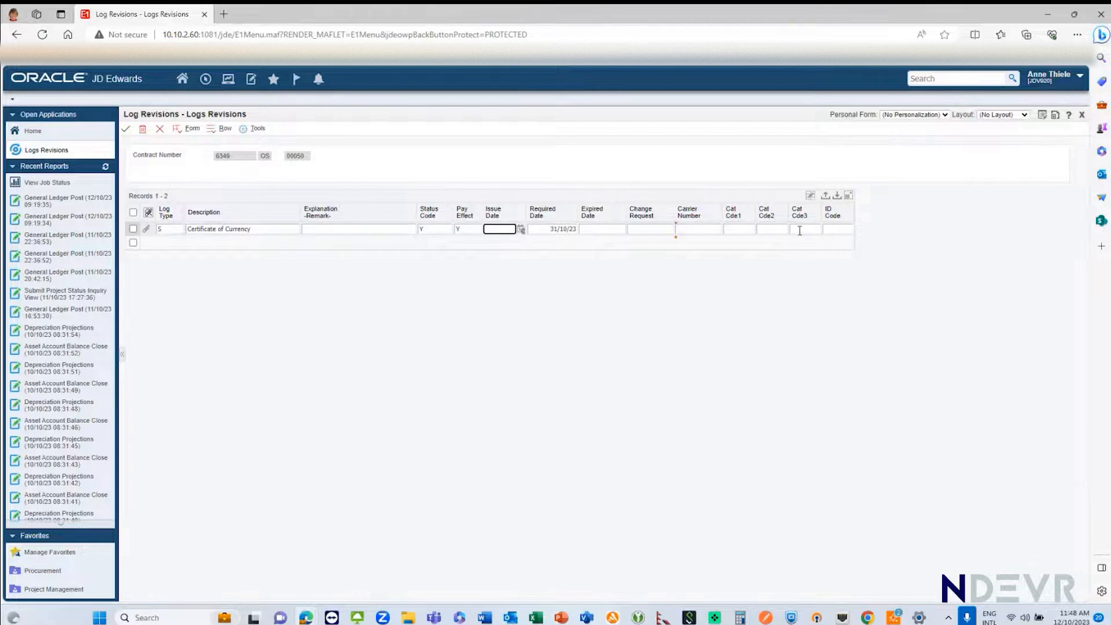
{"action": "left_click", "coordinate": [147, 230]}
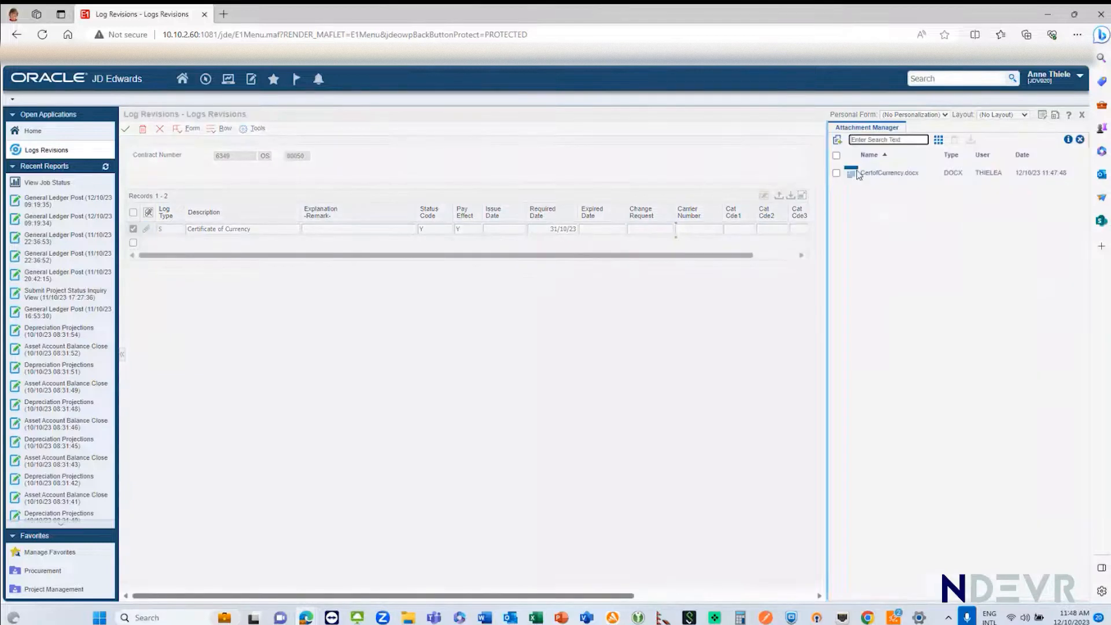
{"action": "left_click", "coordinate": [837, 173]}
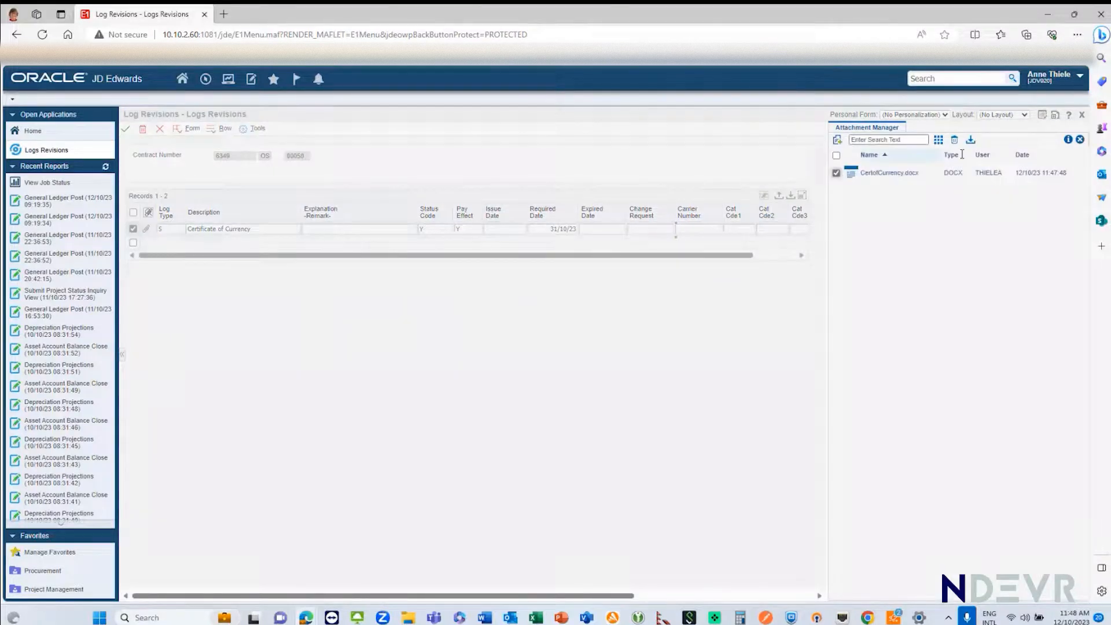
{"action": "left_click", "coordinate": [971, 141]}
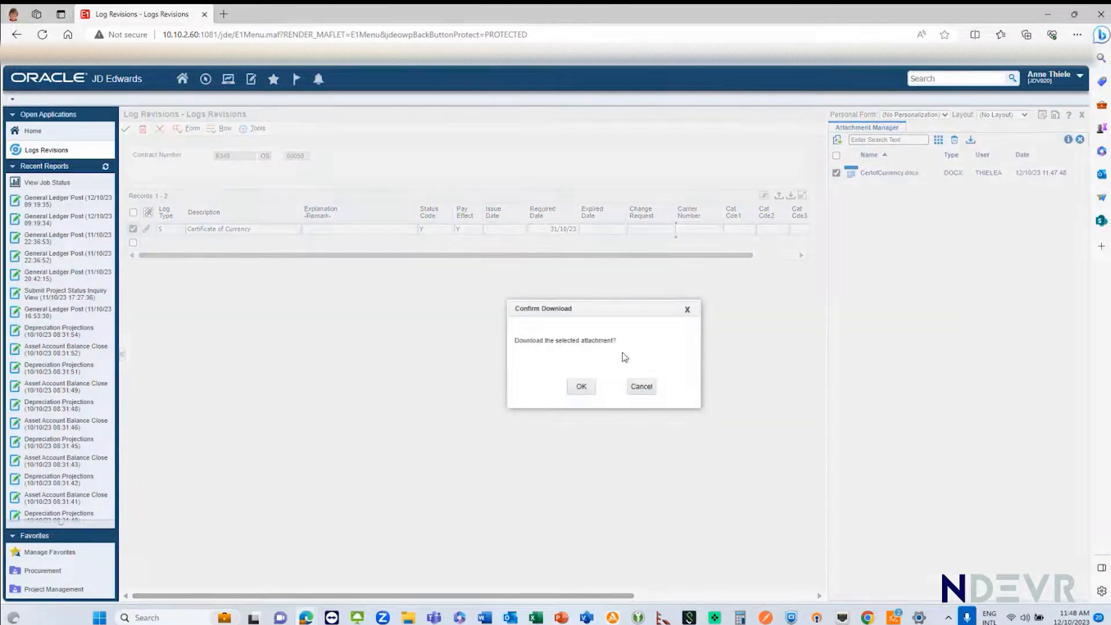
{"action": "left_click", "coordinate": [581, 388]}
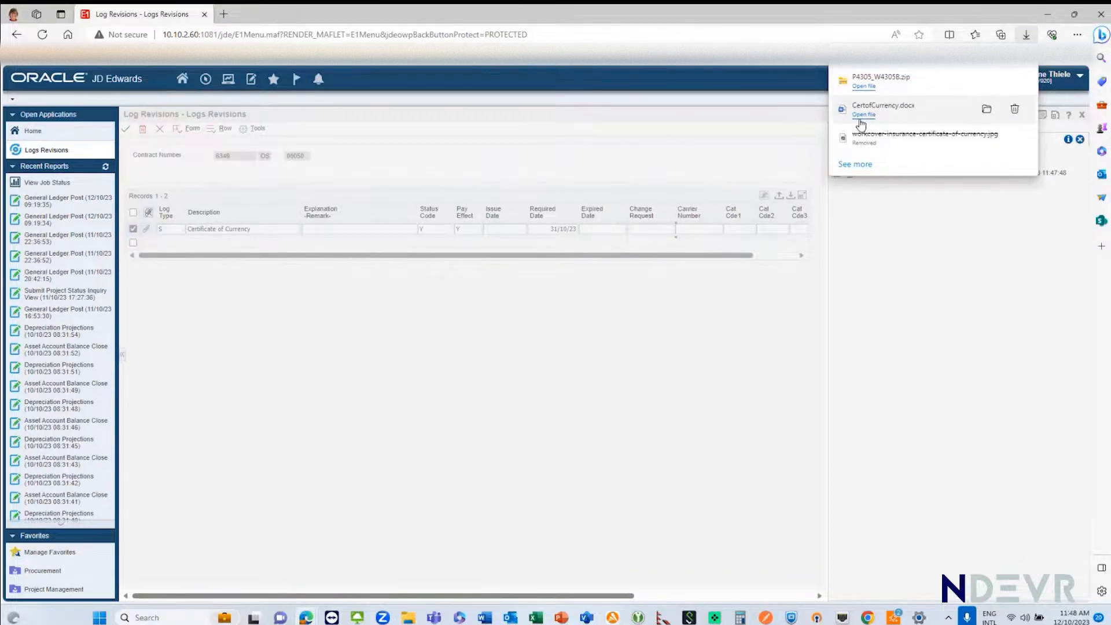
Step: Open the downloaded CertofCurrency.docx, examine the certificate full screen, and close it to return to the log's attachments
{"action": "left_click", "coordinate": [864, 115]}
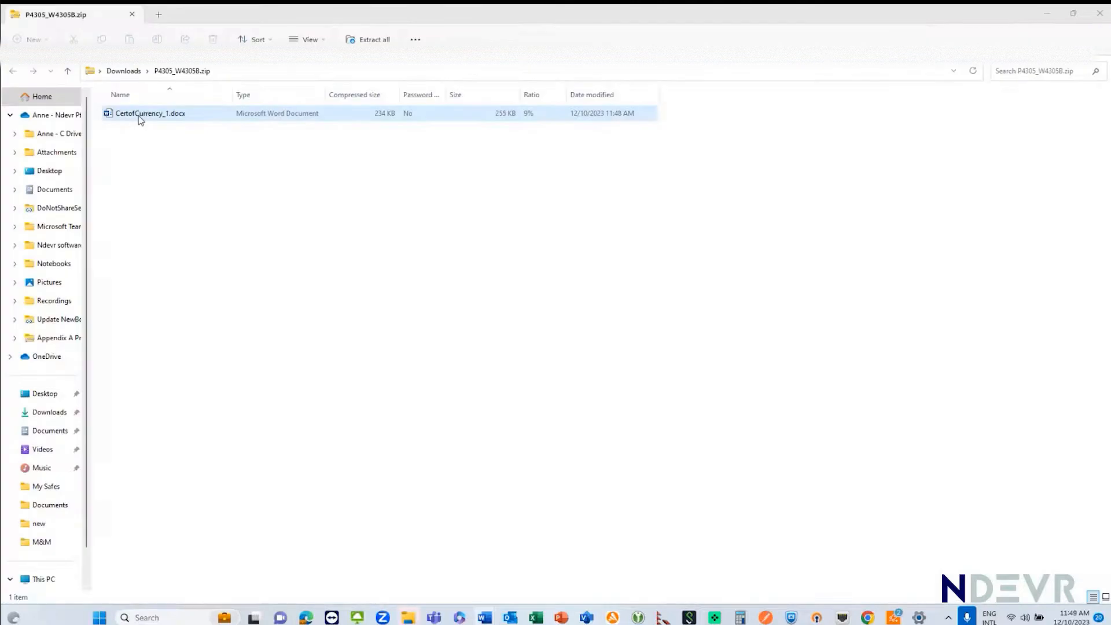
{"action": "left_click", "coordinate": [1100, 15]}
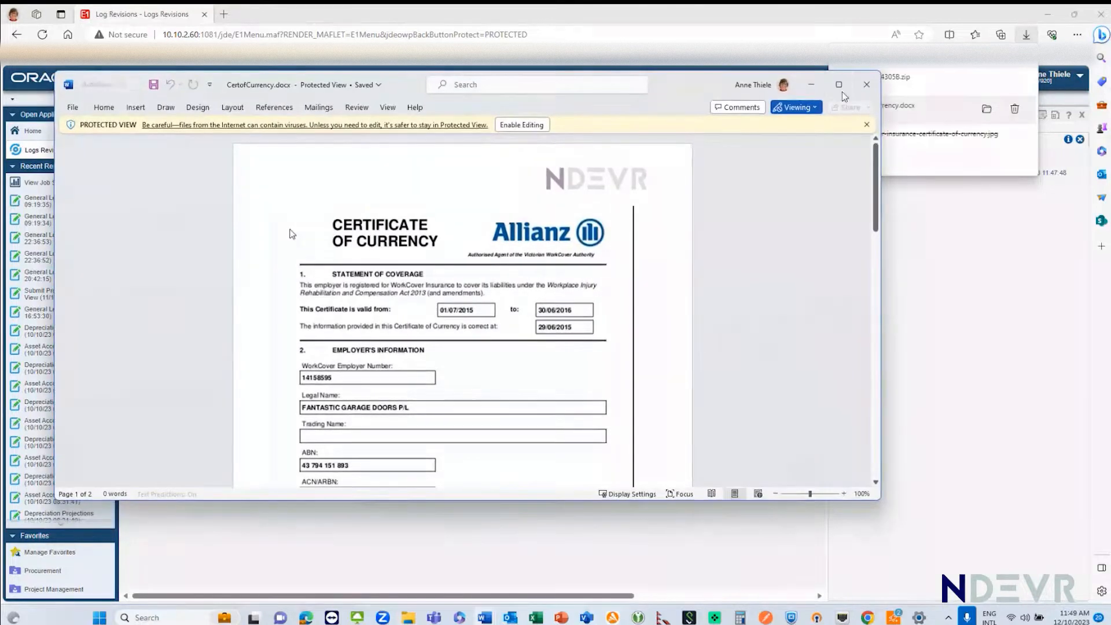
{"action": "left_click", "coordinate": [839, 85]}
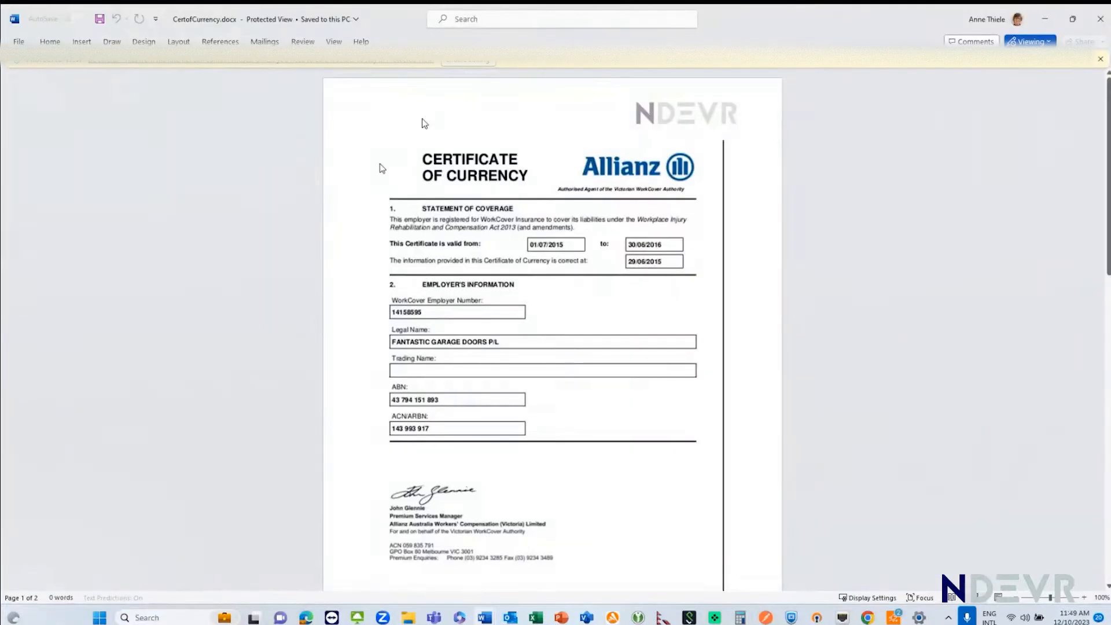
{"action": "left_click", "coordinate": [1104, 22]}
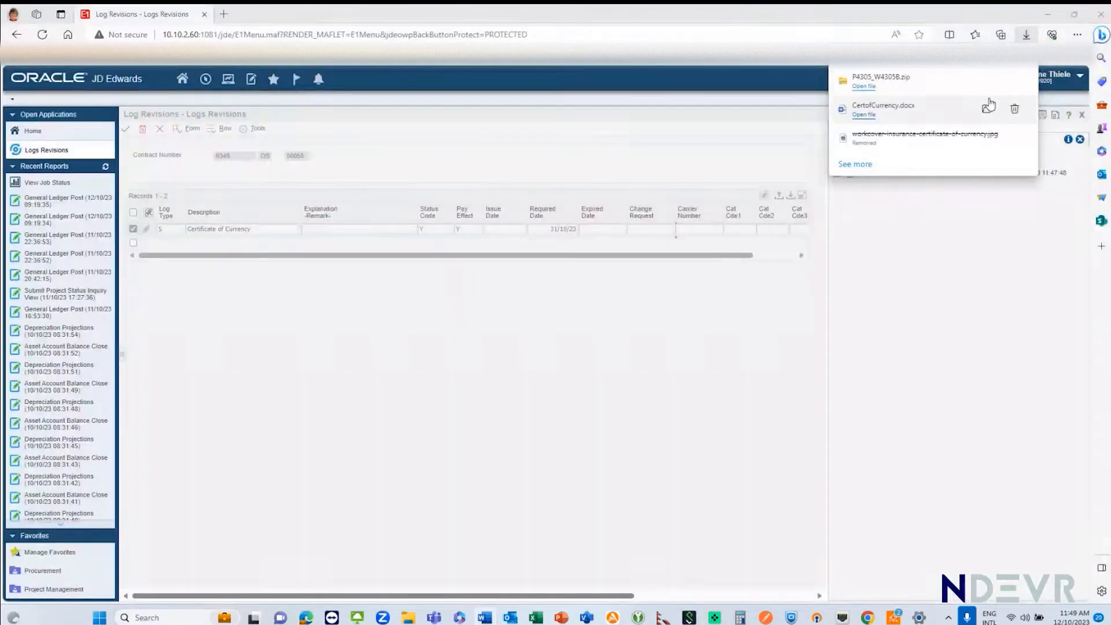
{"action": "left_click_drag", "start_coordinate": [987, 109], "coordinate": [683, 298]}
{"action": "left_click", "coordinate": [991, 97]}
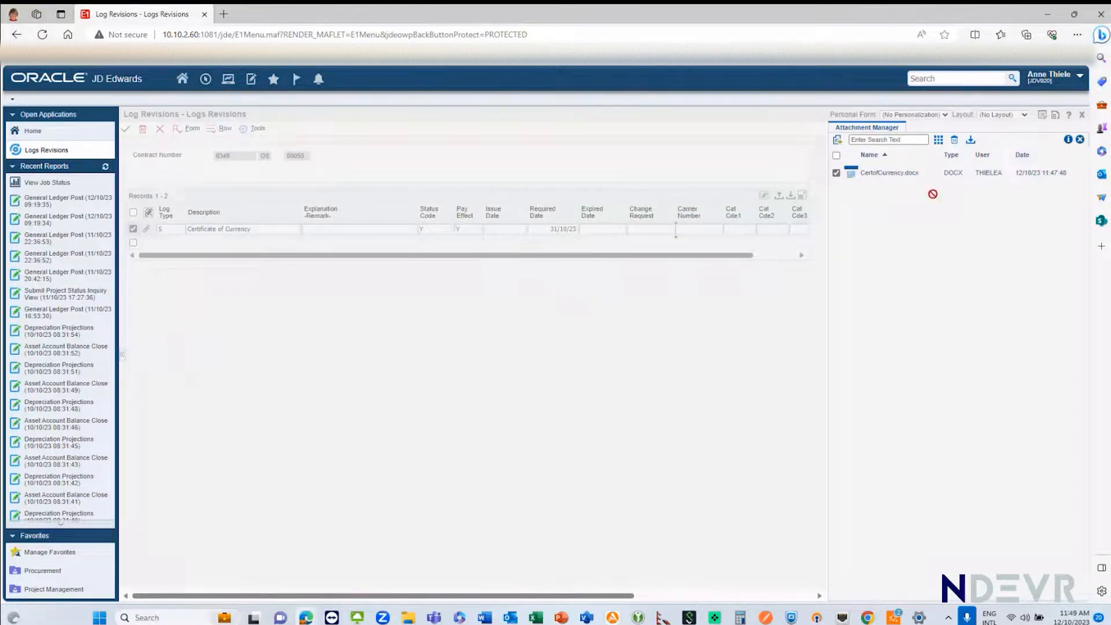
Step: Close the log's attachments and leave the log revision without making further changes
{"action": "left_click", "coordinate": [1080, 140]}
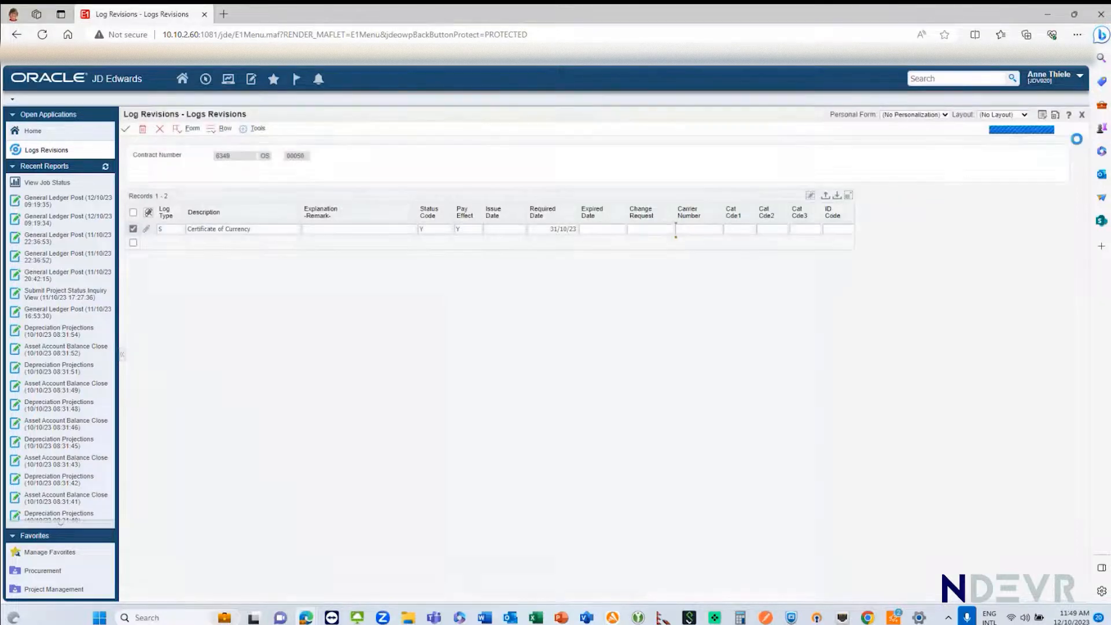
{"action": "left_click", "coordinate": [730, 230]}
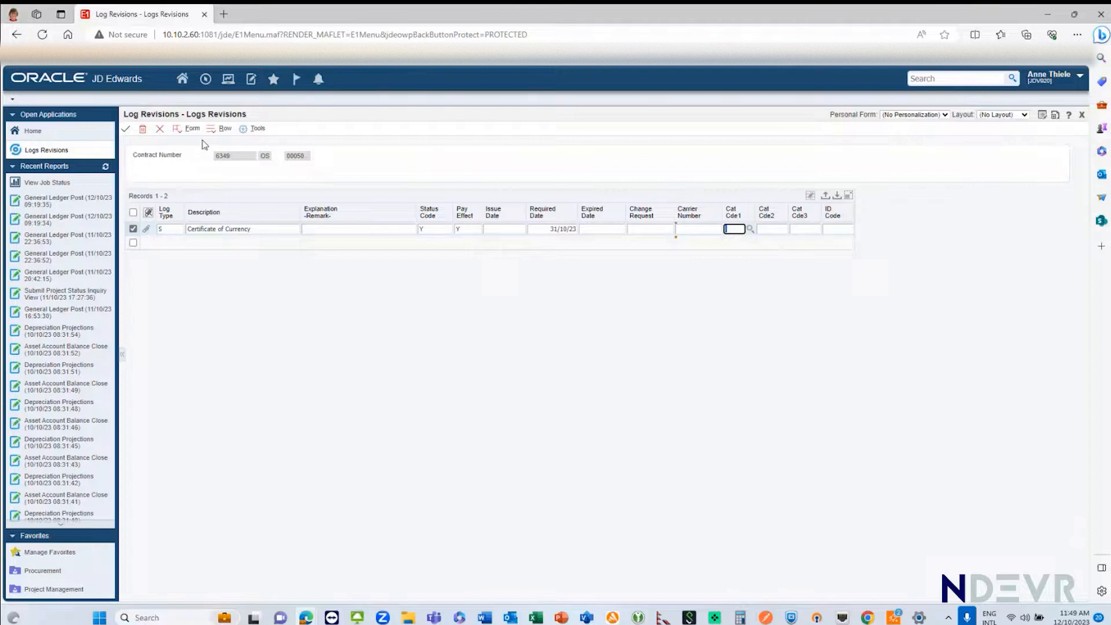
{"action": "left_click", "coordinate": [160, 134]}
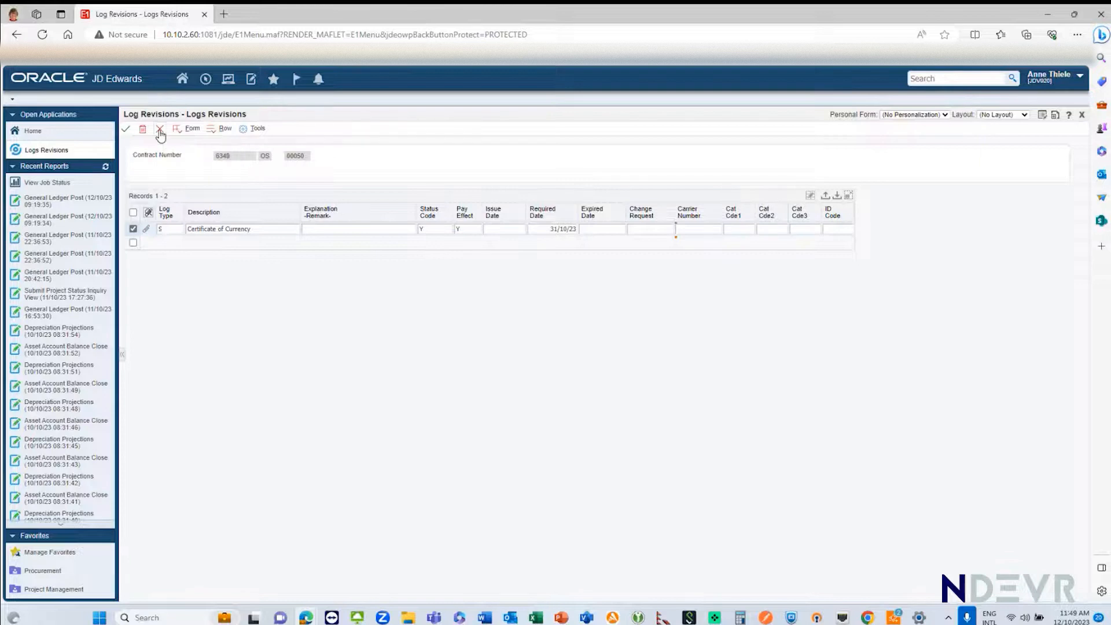
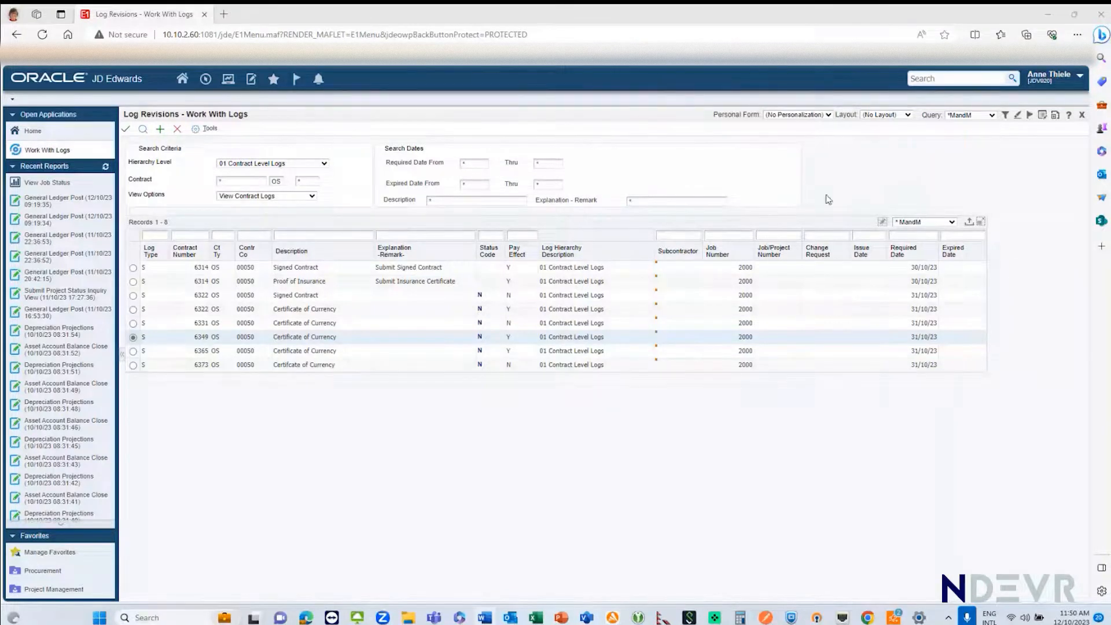
Step: Leave the contract logs and open Standard Voucher Entry from the M and M Accounts Payable page
{"action": "left_click", "coordinate": [178, 129]}
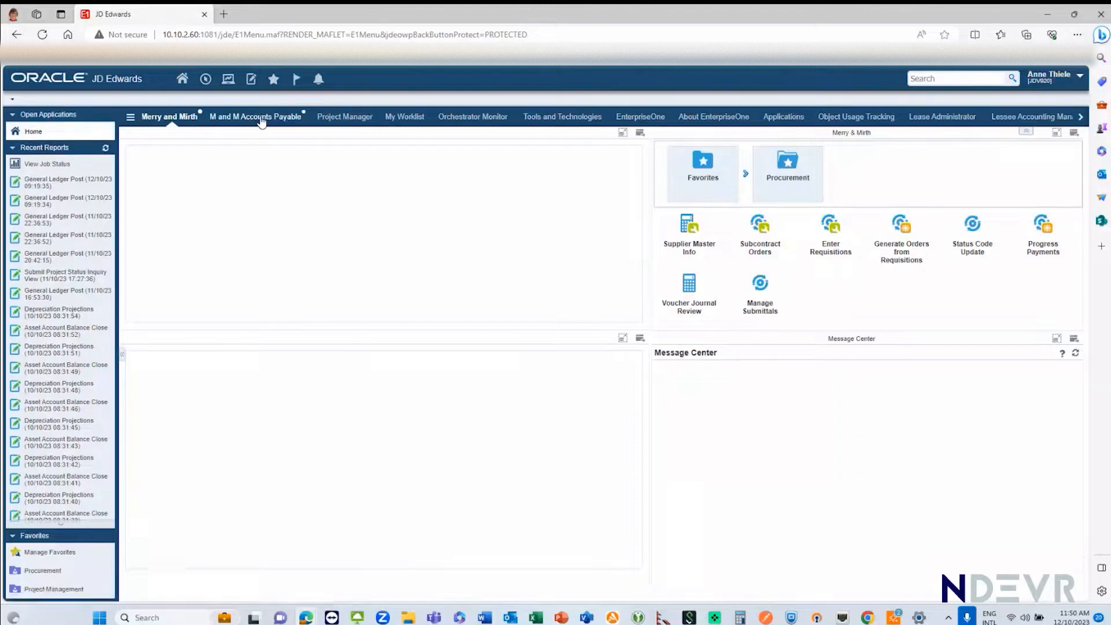
{"action": "left_click", "coordinate": [262, 118]}
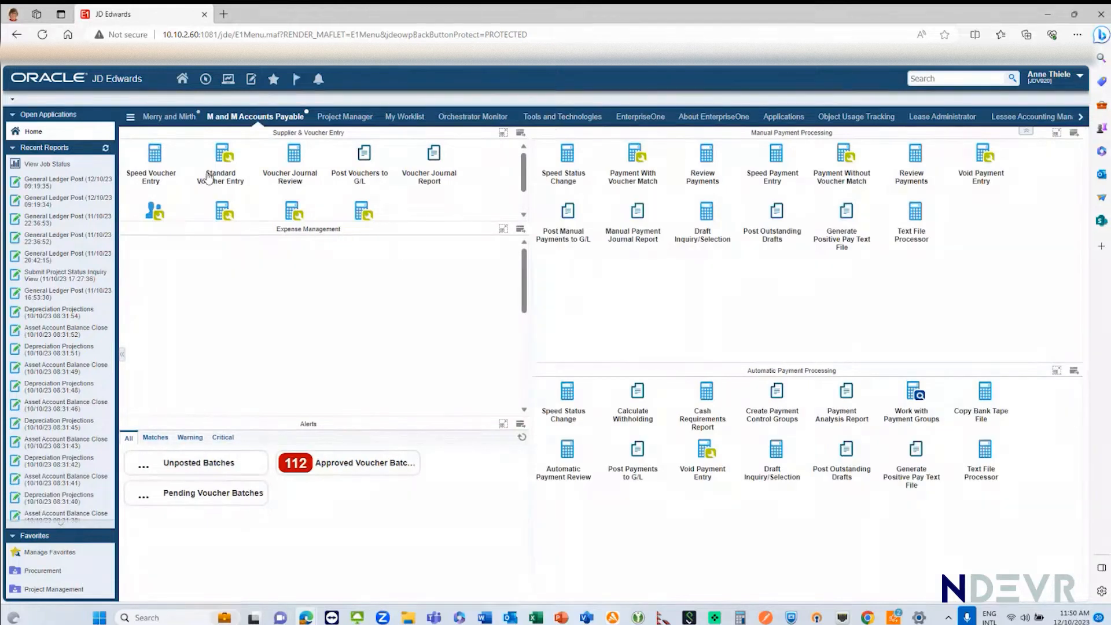
{"action": "left_click", "coordinate": [224, 157]}
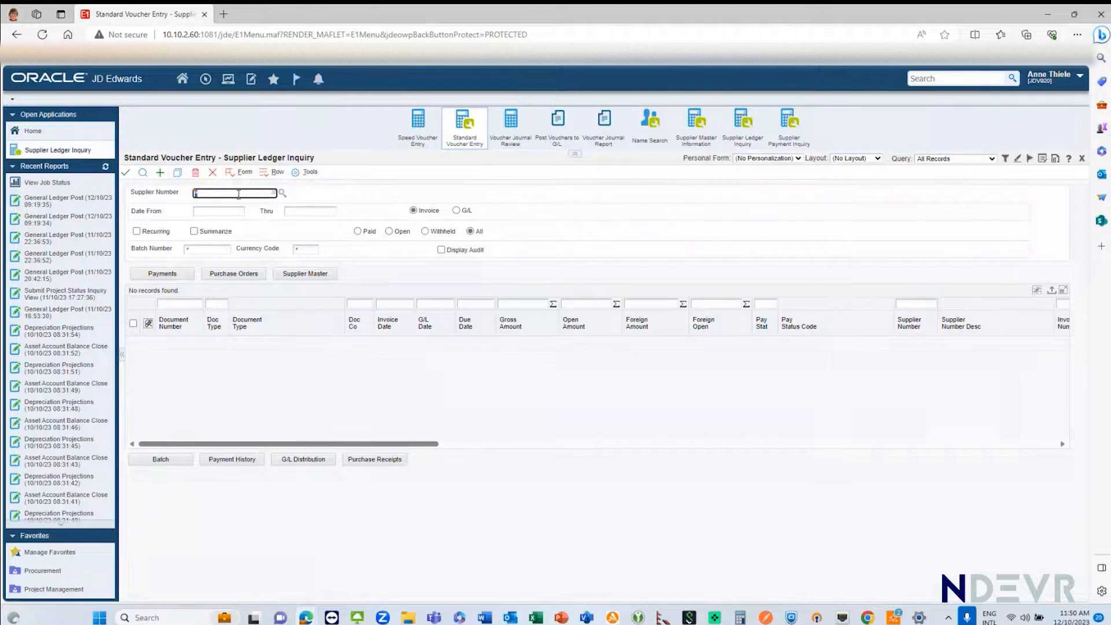
Step: Look up the supplier with "Legal", choose Legal Eagles, and retrieve its supplier ledger vouchers
{"action": "type", "text": "8"}
{"action": "key", "text": "BackSpace"}
{"action": "type", "text": "Legal"}
{"action": "left_click", "coordinate": [274, 193]}
{"action": "double_click", "coordinate": [273, 224]}
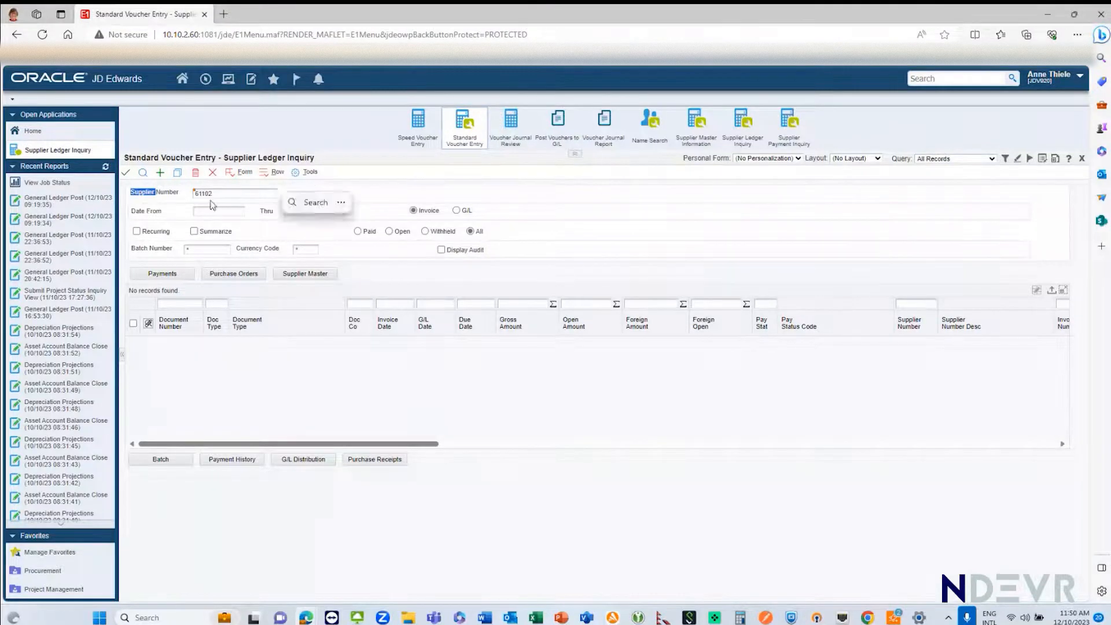
{"action": "left_click", "coordinate": [143, 173]}
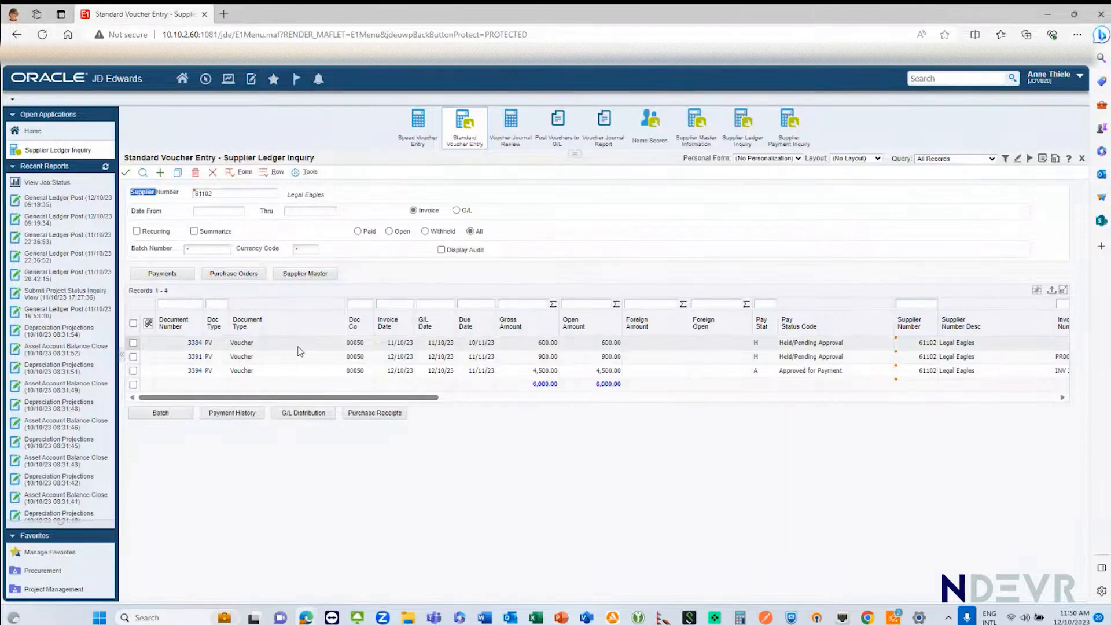
Step: Examine the 4,500.00 Legal Eagles voucher's pay status, invoice number, batch and purchase order, and close the inquiry
{"action": "left_click", "coordinate": [134, 371]}
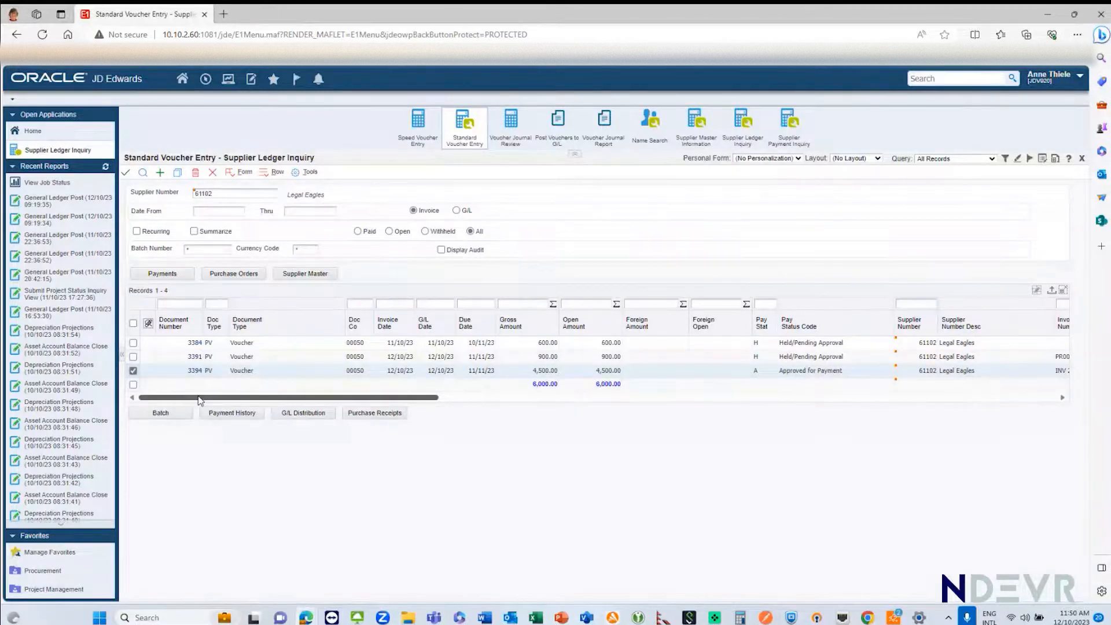
{"action": "left_click_drag", "start_coordinate": [199, 399], "coordinate": [239, 404]}
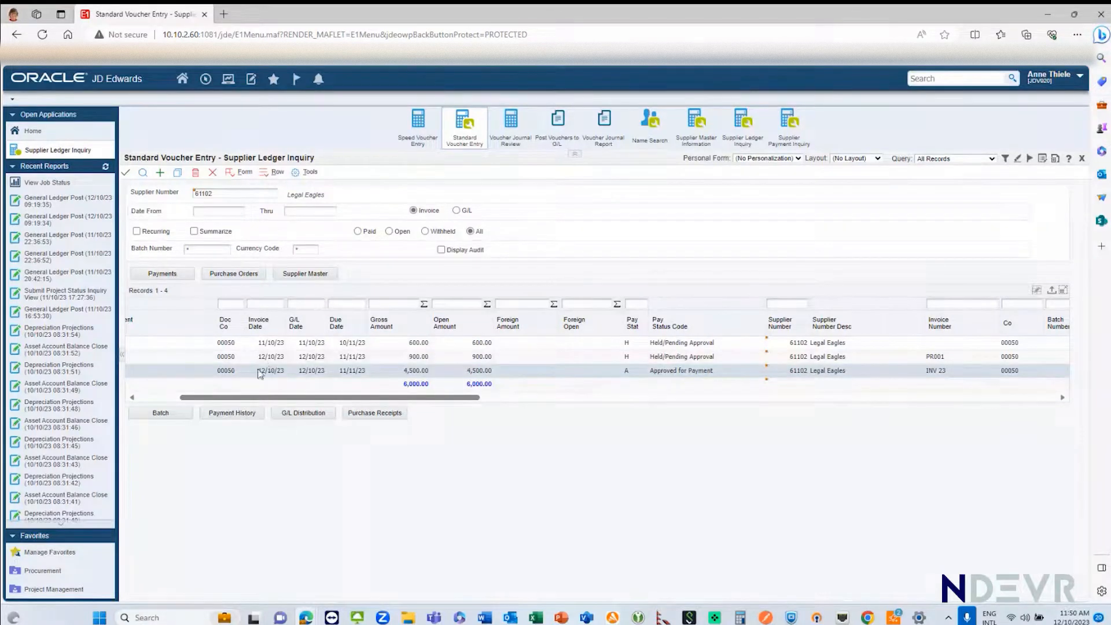
{"action": "left_click_drag", "start_coordinate": [332, 398], "coordinate": [476, 405]}
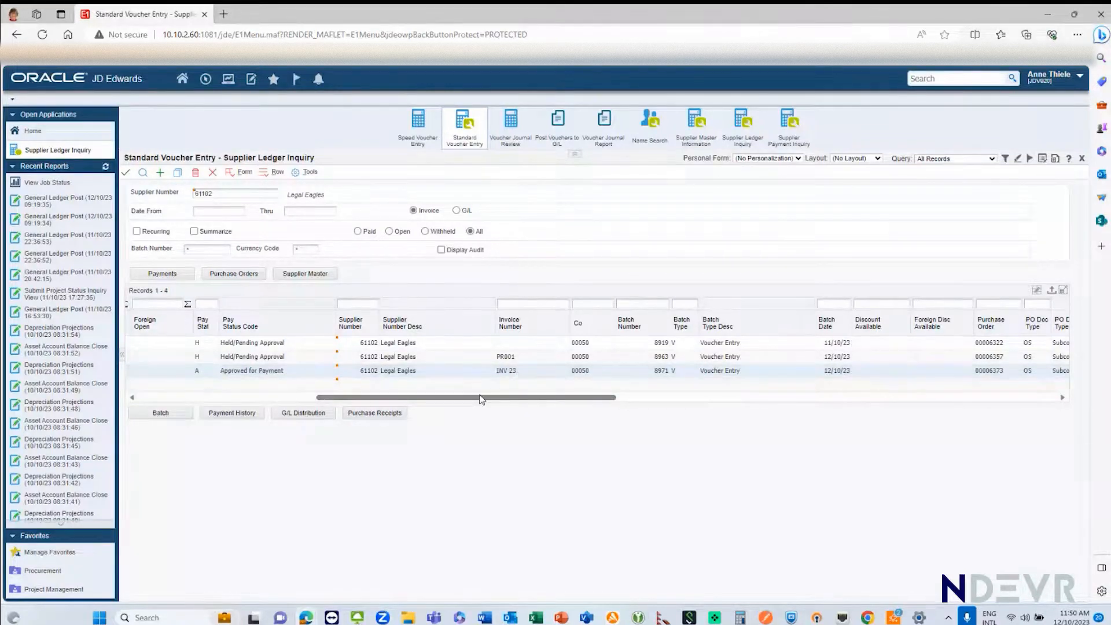
{"action": "left_click_drag", "start_coordinate": [482, 399], "coordinate": [304, 399]}
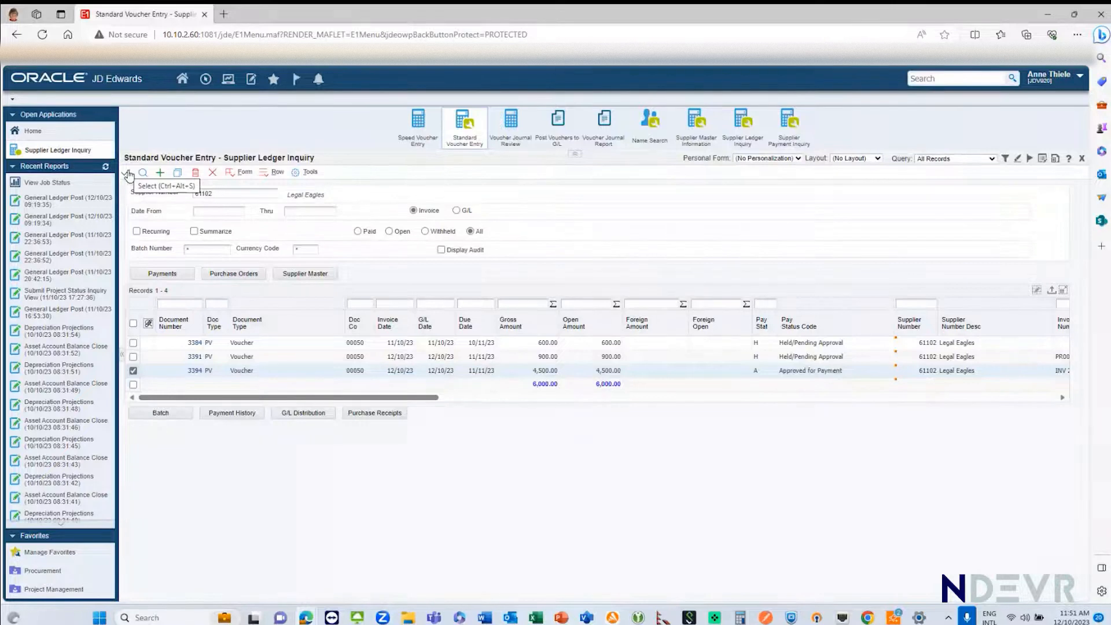
{"action": "left_click", "coordinate": [213, 174]}
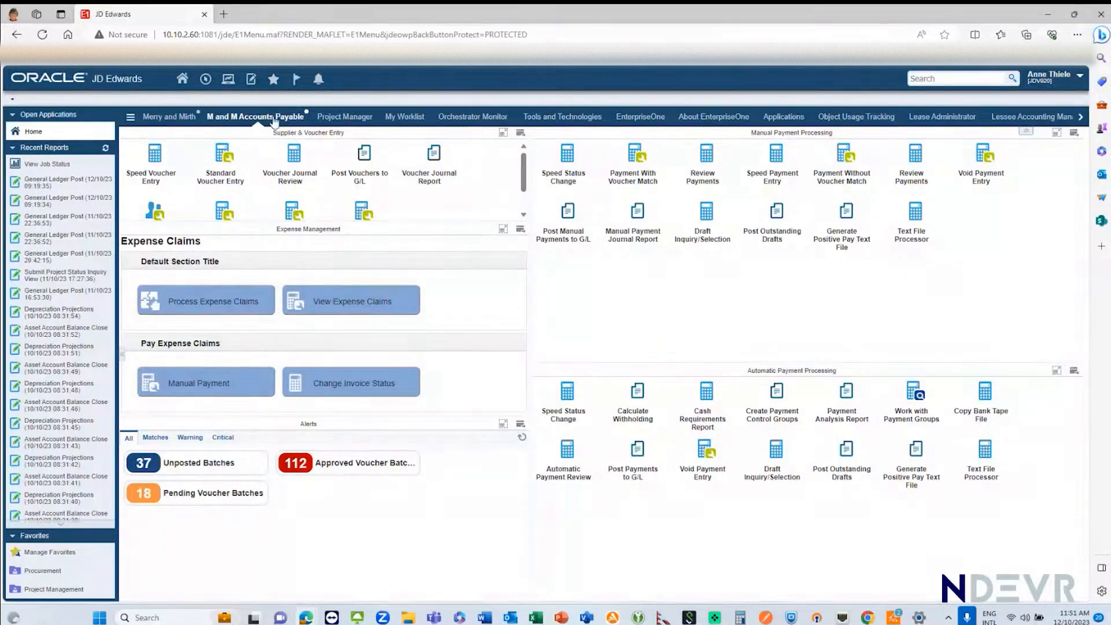
Step: Switch to Excel, maximize Expenses.csv and fit all columns to their contents
{"action": "left_click", "coordinate": [535, 618]}
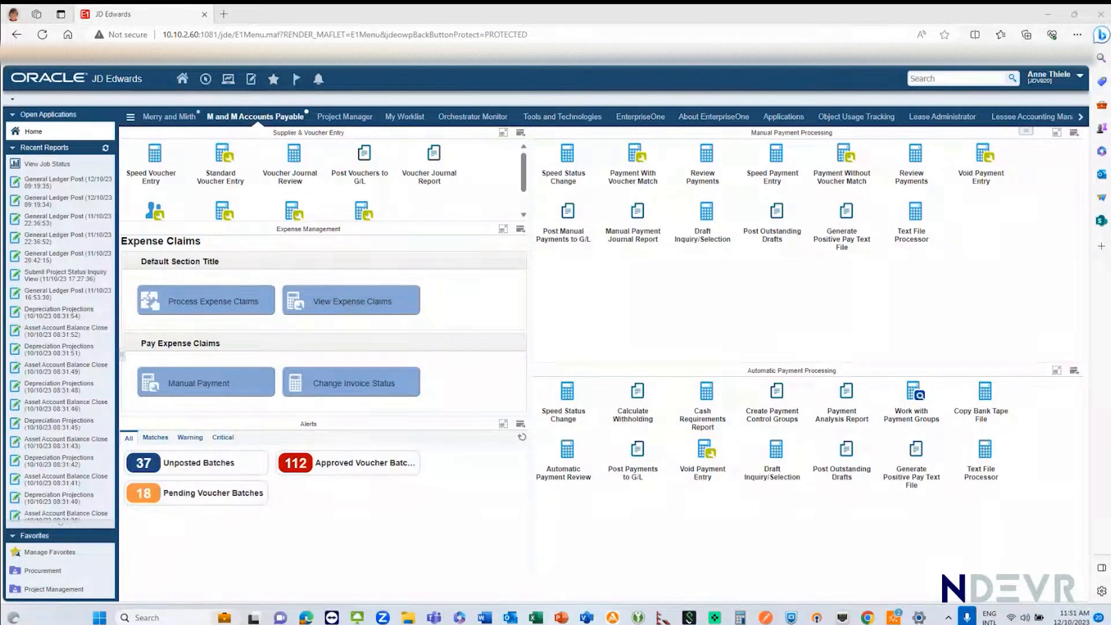
{"action": "left_click", "coordinate": [536, 618]}
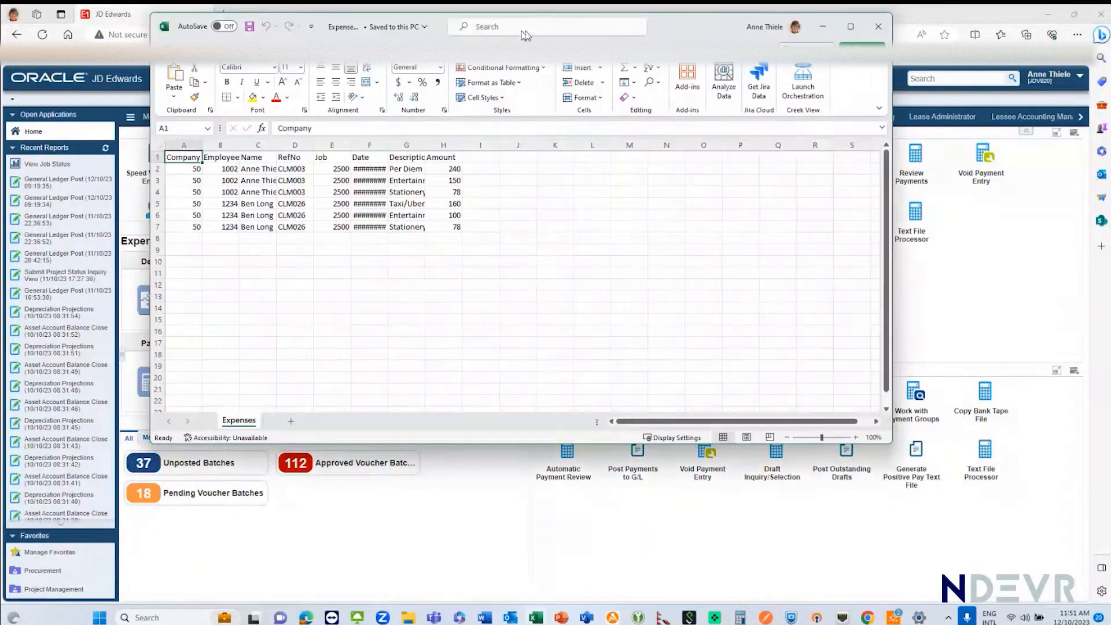
{"action": "left_click", "coordinate": [850, 27]}
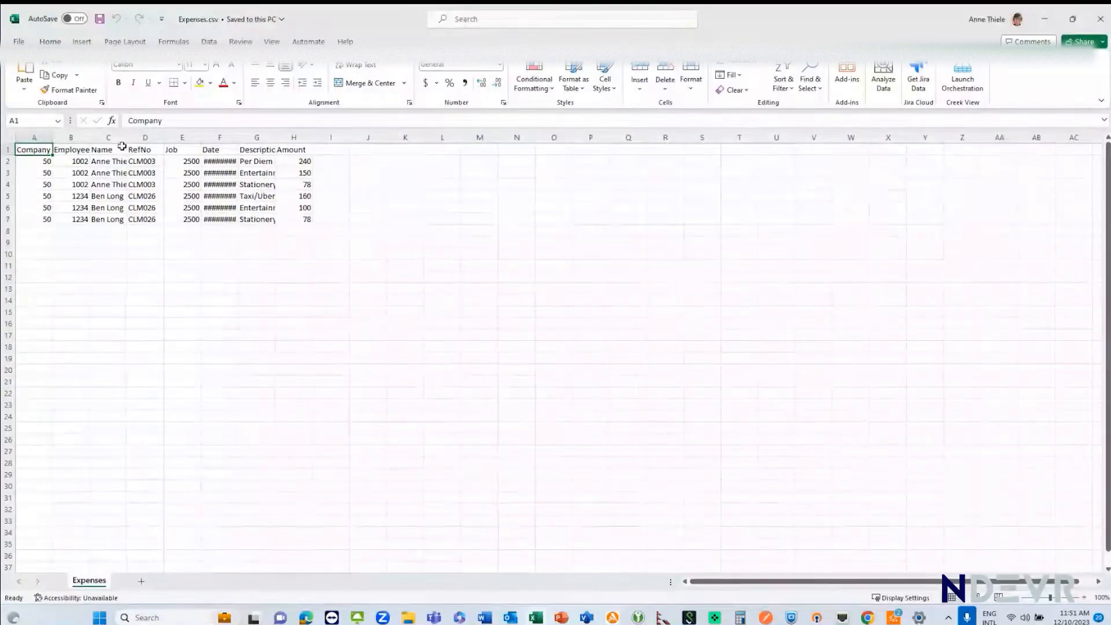
{"action": "left_click", "coordinate": [10, 138]}
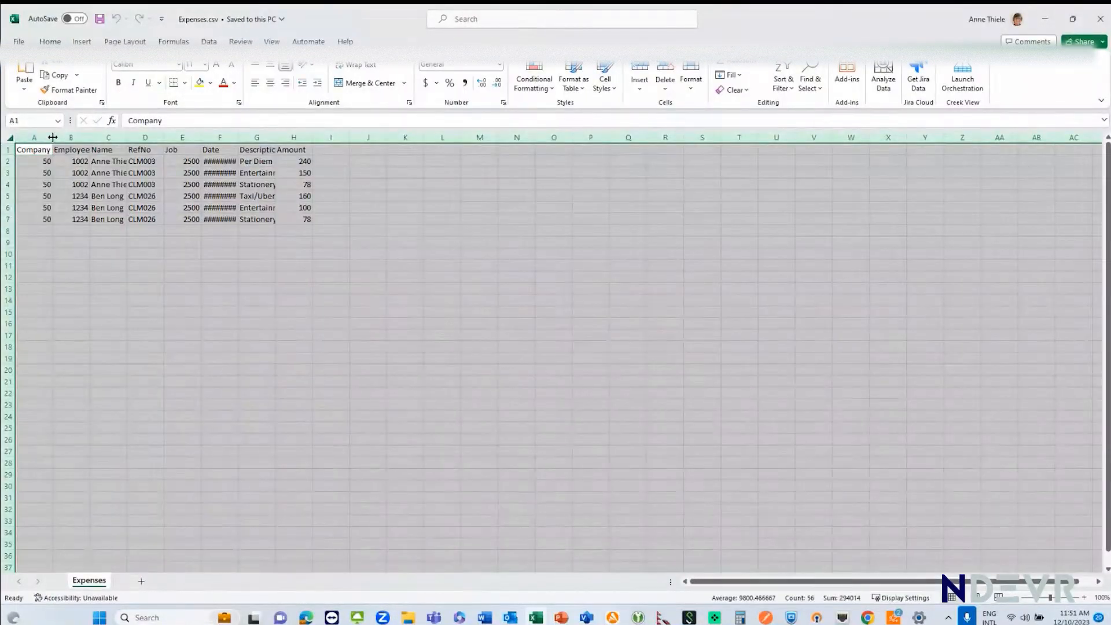
{"action": "double_click", "coordinate": [52, 138]}
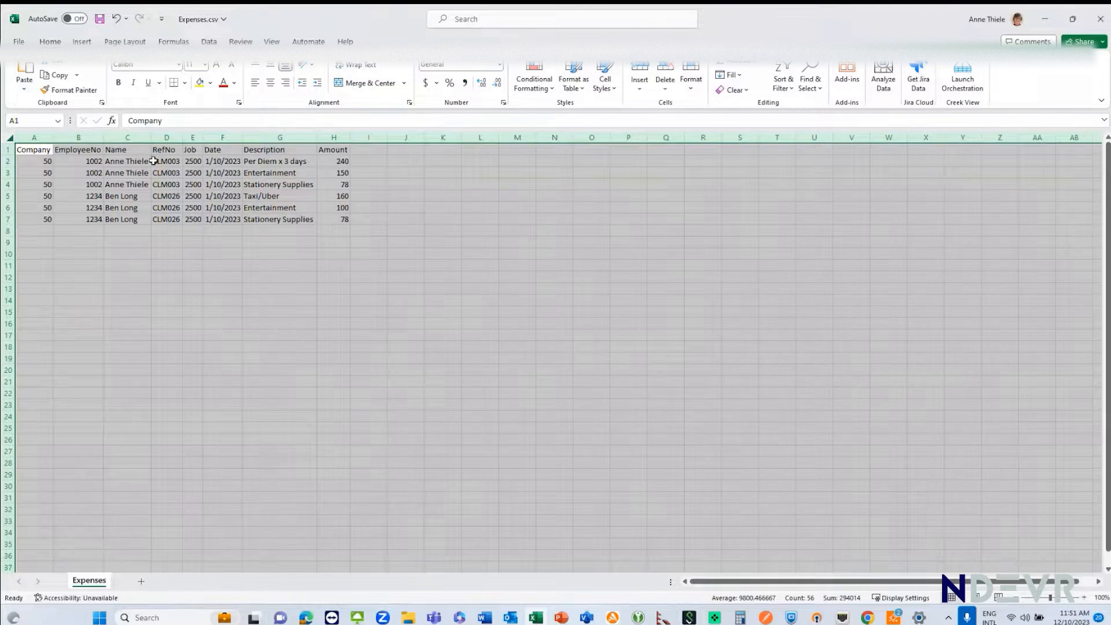
Step: Examine the two employees' expense claim rows in Expenses.csv and close the workbook without saving
{"action": "left_click_drag", "start_coordinate": [9, 162], "coordinate": [8, 220]}
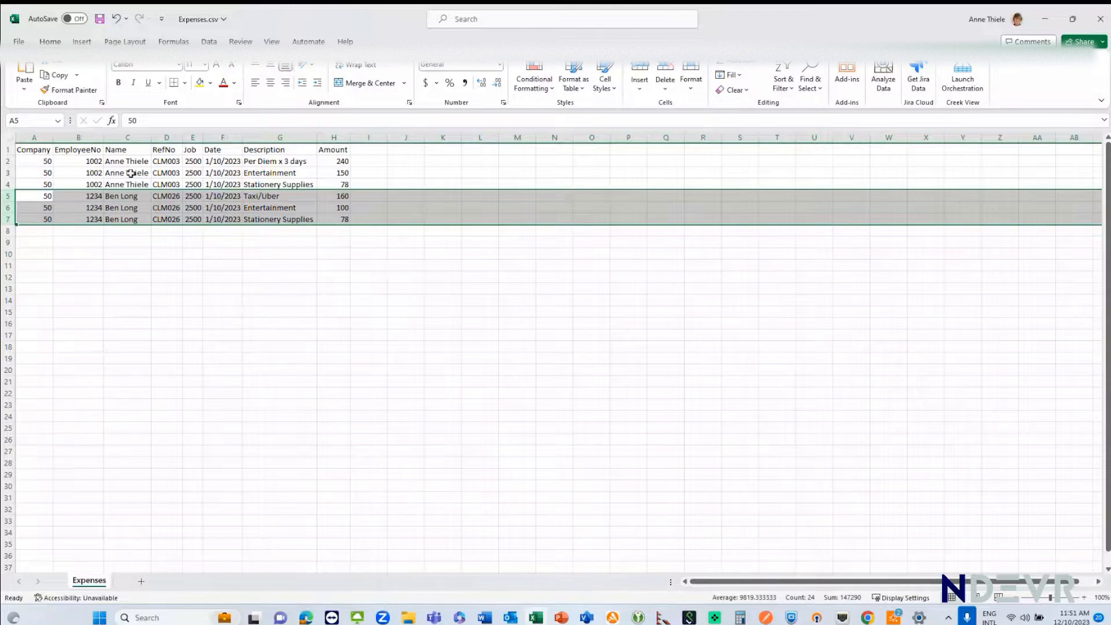
{"action": "left_click", "coordinate": [127, 197]}
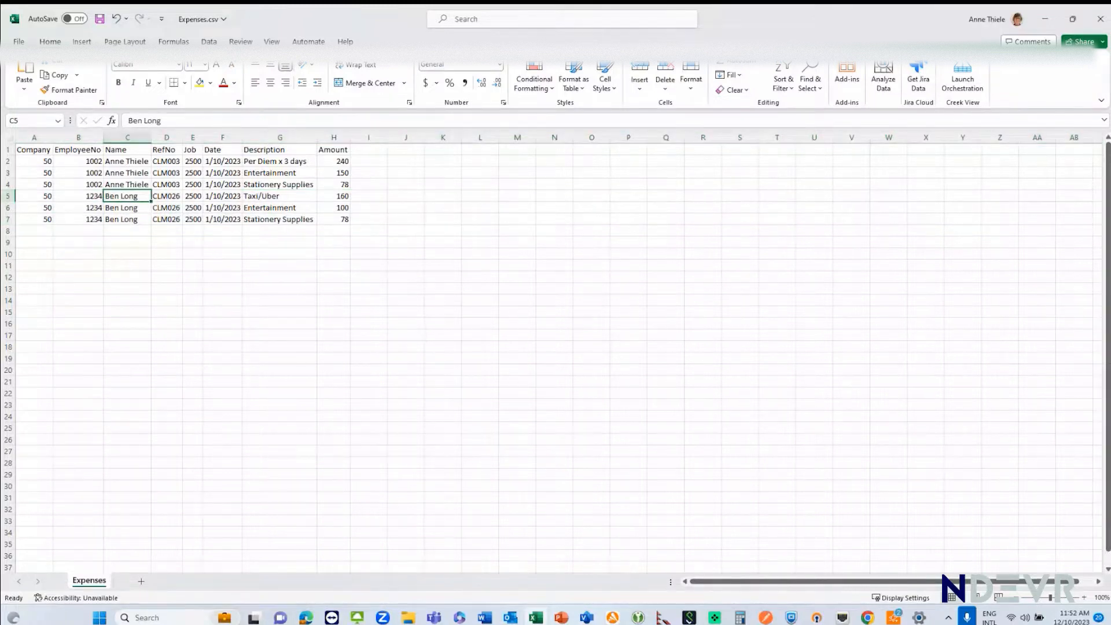
{"action": "left_click", "coordinate": [1101, 20]}
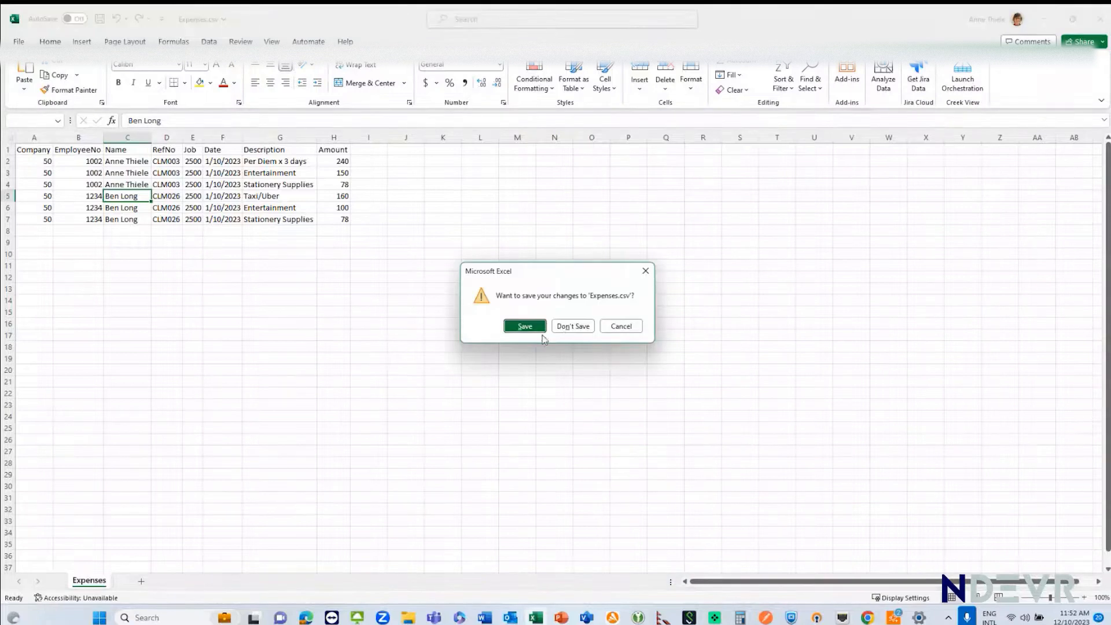
{"action": "left_click", "coordinate": [564, 327]}
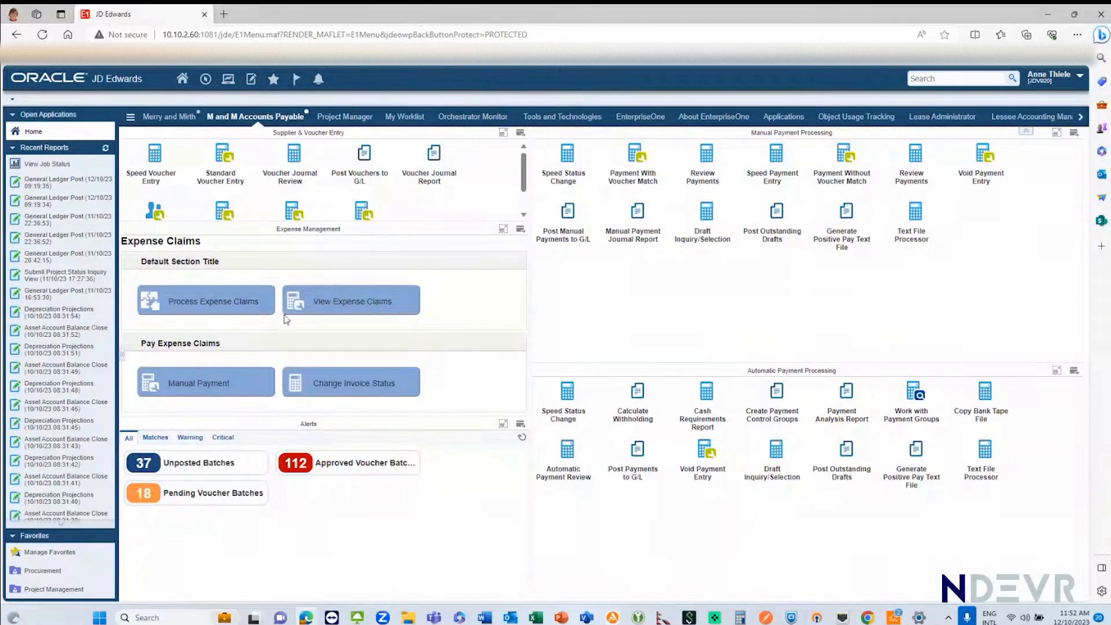
Step: Run Process Expense Claims with Expenses.csv from the M&M folder as the input file
{"action": "left_click", "coordinate": [194, 298]}
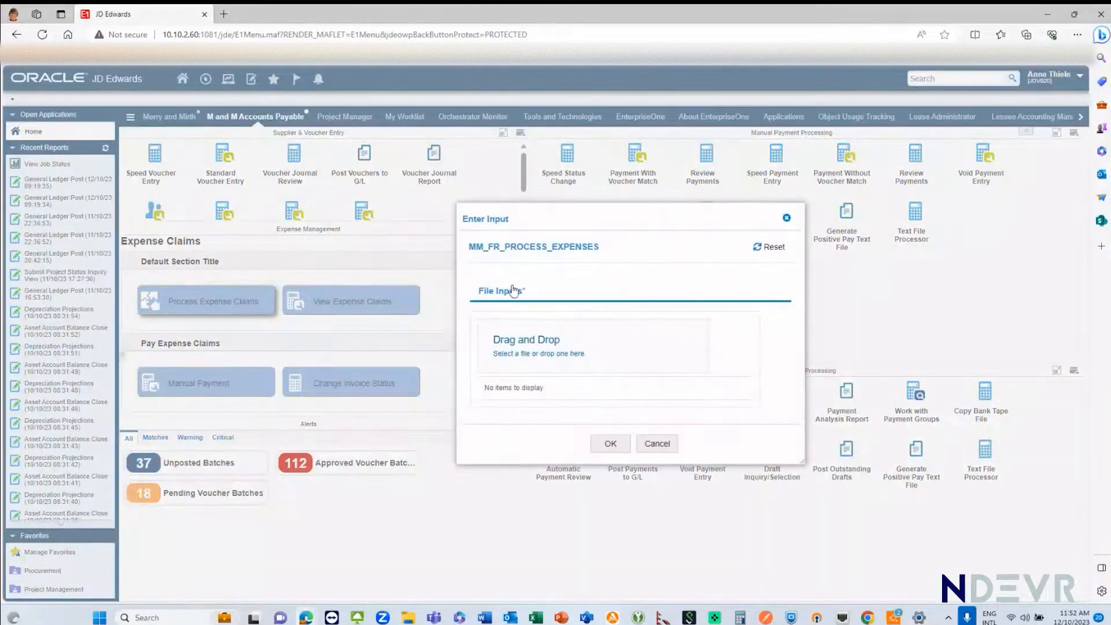
{"action": "left_click", "coordinate": [545, 354]}
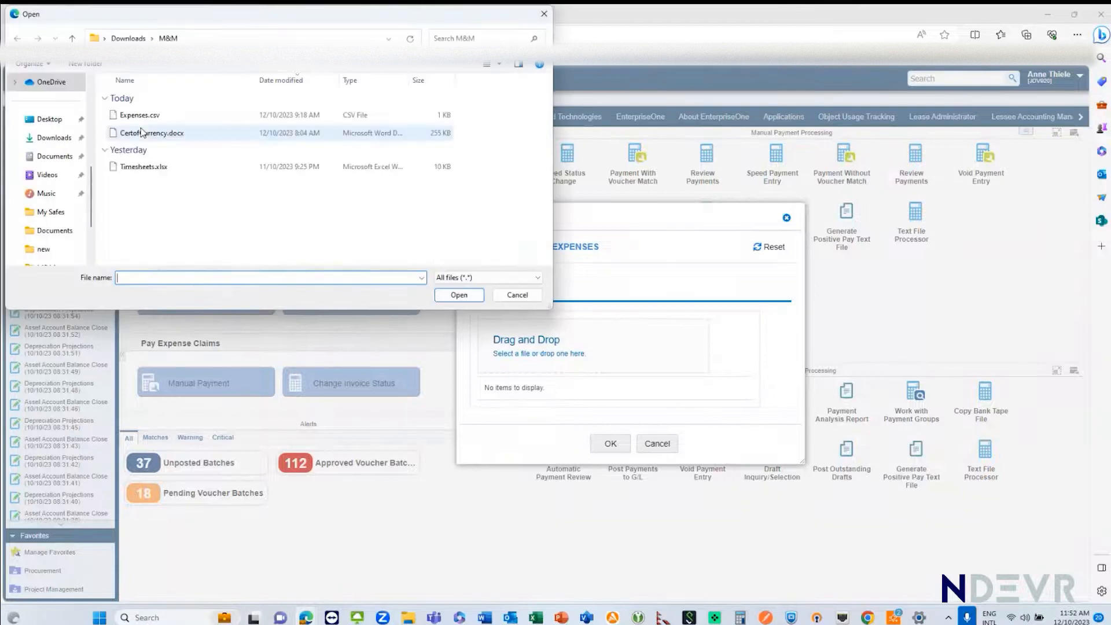
{"action": "double_click", "coordinate": [138, 116]}
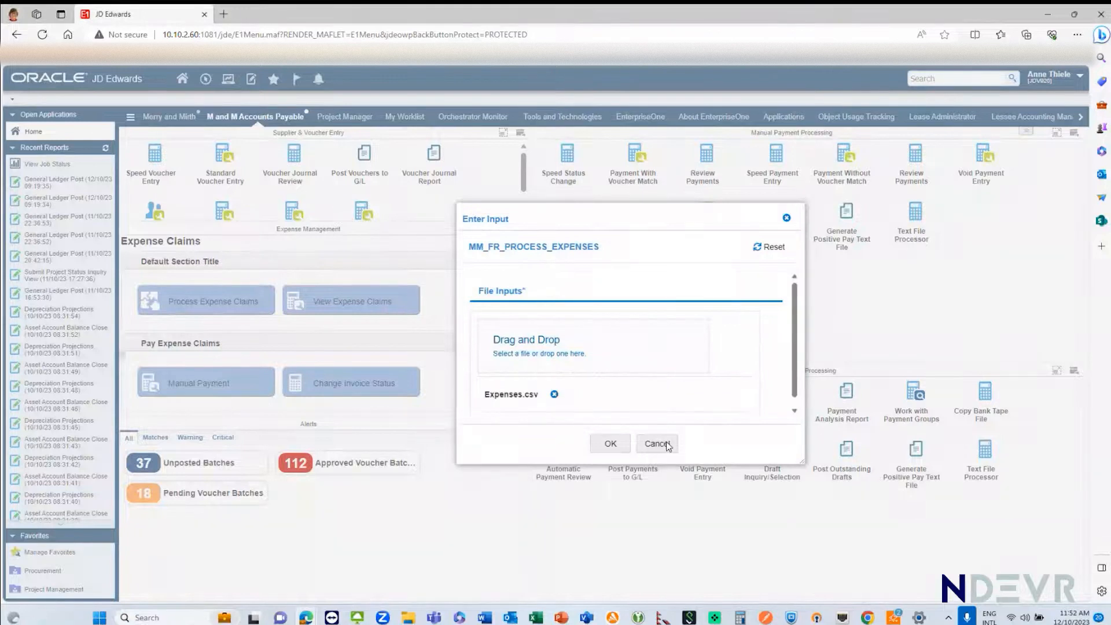
{"action": "left_click", "coordinate": [610, 445]}
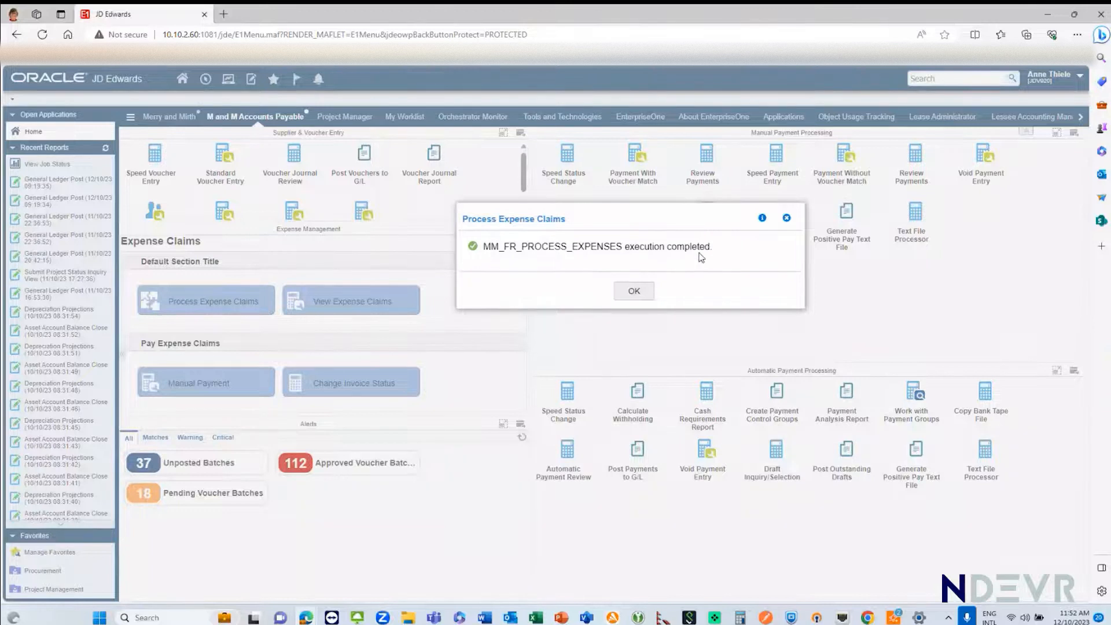
Step: Review the MM_FR_PROCESS_EXPENSES orchestration response for batch numbers and status, and dismiss the completion message
{"action": "left_click", "coordinate": [763, 218]}
{"action": "scroll", "coordinate": [522, 309], "scroll_direction": "down", "scroll_amount": 2}
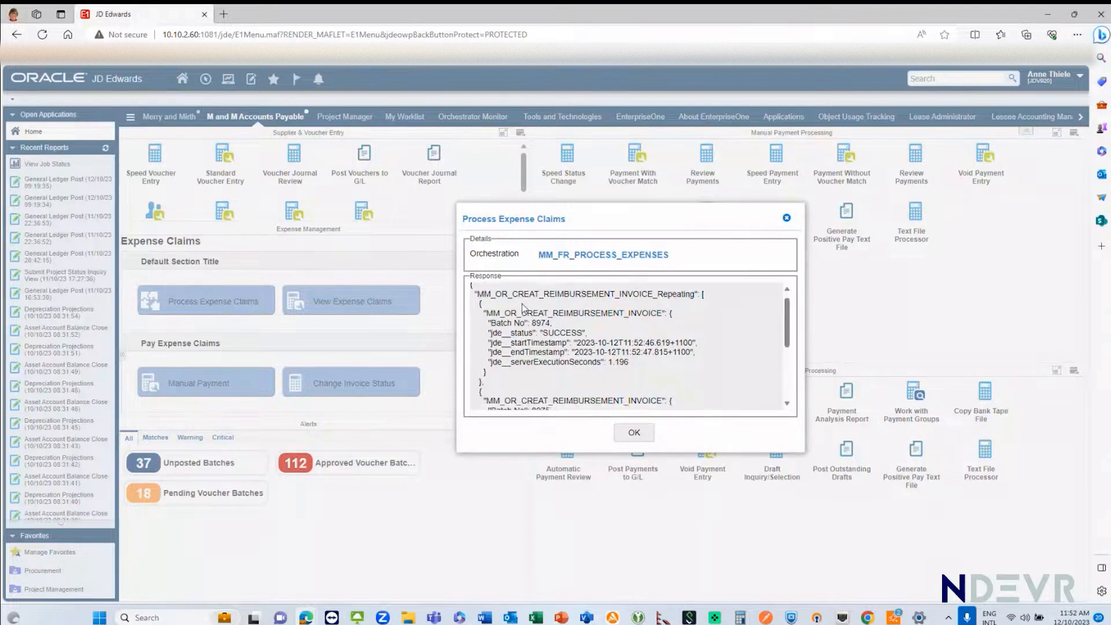
{"action": "scroll", "coordinate": [523, 310], "scroll_direction": "down", "scroll_amount": 1}
{"action": "scroll", "coordinate": [519, 342], "scroll_direction": "up", "scroll_amount": 5}
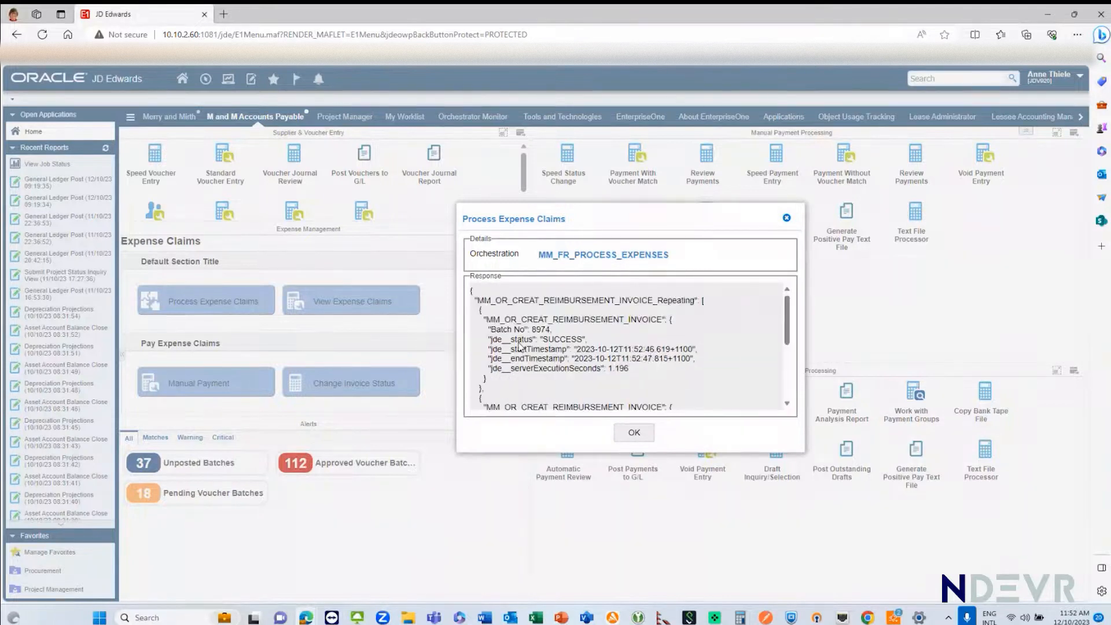
{"action": "left_click", "coordinate": [633, 433]}
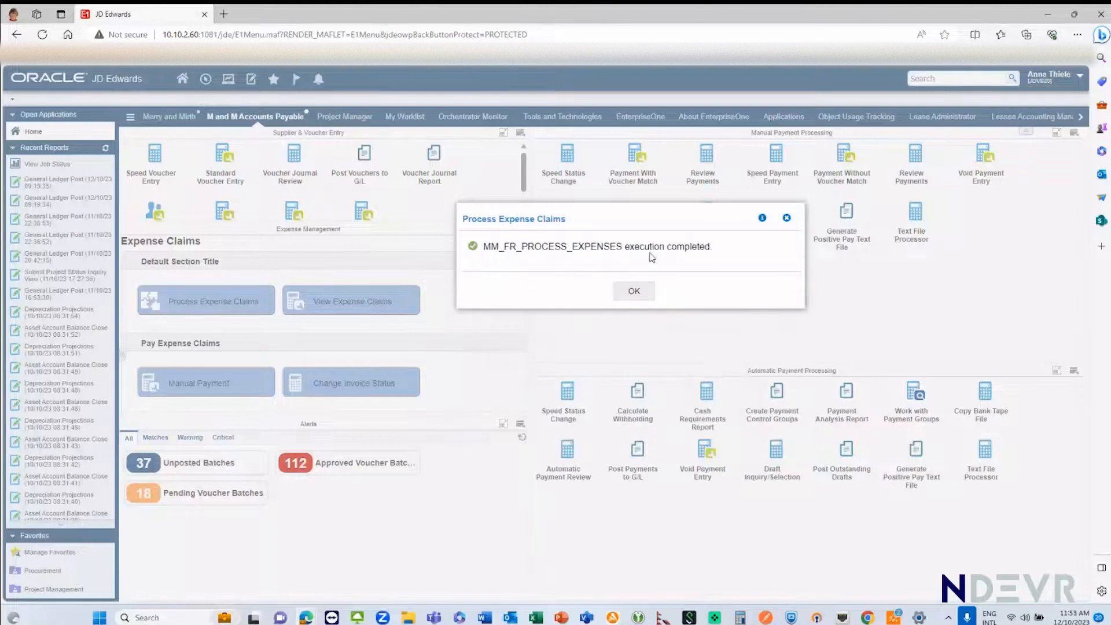
{"action": "left_click", "coordinate": [632, 294]}
{"action": "left_click", "coordinate": [632, 295]}
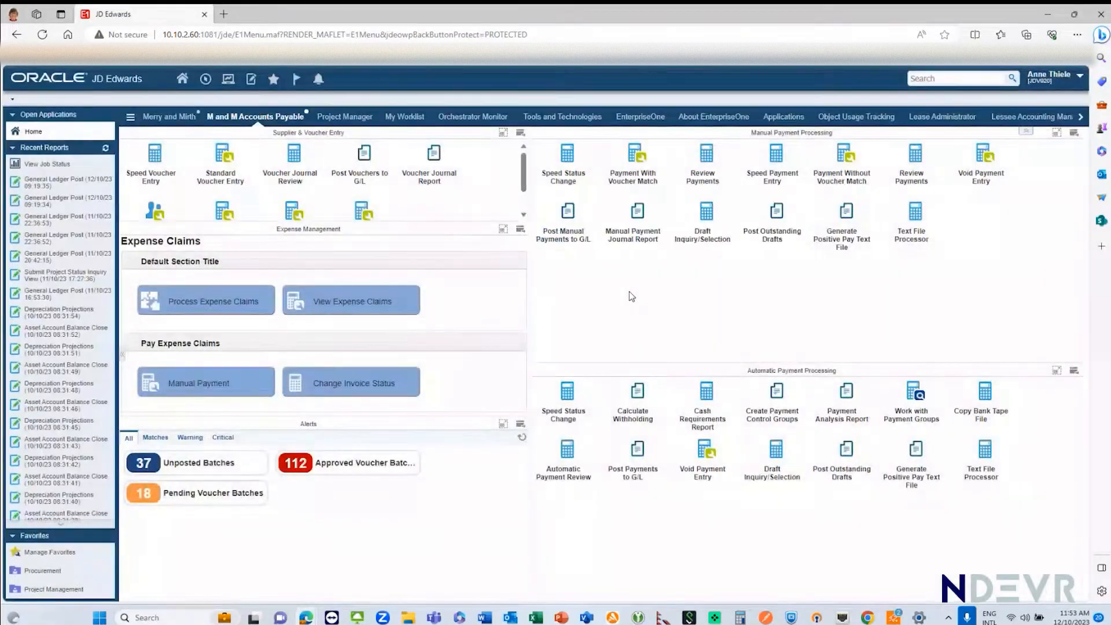
Step: View the expense claims, load all ledger records, and select the six voucher lines dated 12/10/23 that are approved for payment
{"action": "left_click", "coordinate": [372, 308]}
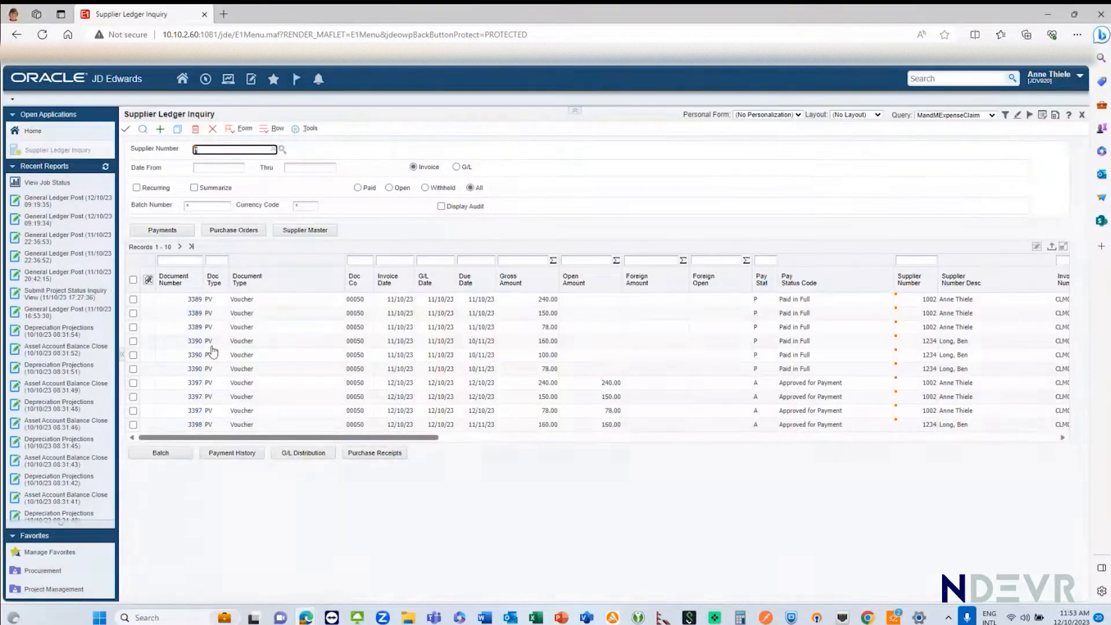
{"action": "left_click", "coordinate": [191, 247]}
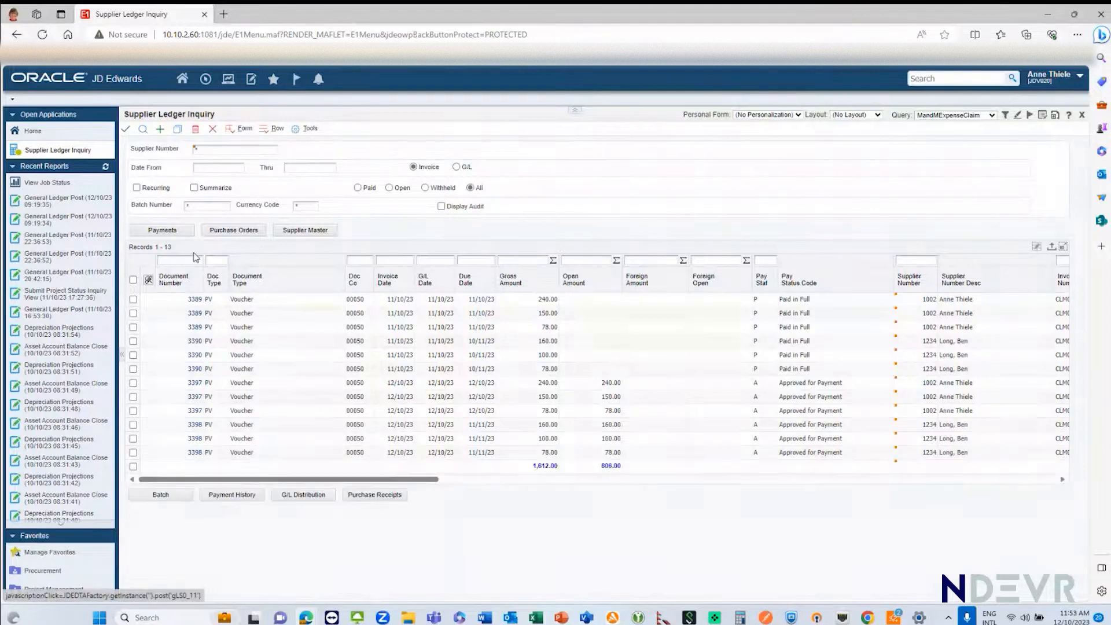
{"action": "left_click", "coordinate": [133, 383]}
{"action": "left_click", "coordinate": [133, 397]}
{"action": "left_click", "coordinate": [134, 411]}
{"action": "left_click", "coordinate": [133, 425]}
{"action": "left_click", "coordinate": [133, 452]}
{"action": "left_click", "coordinate": [133, 439]}
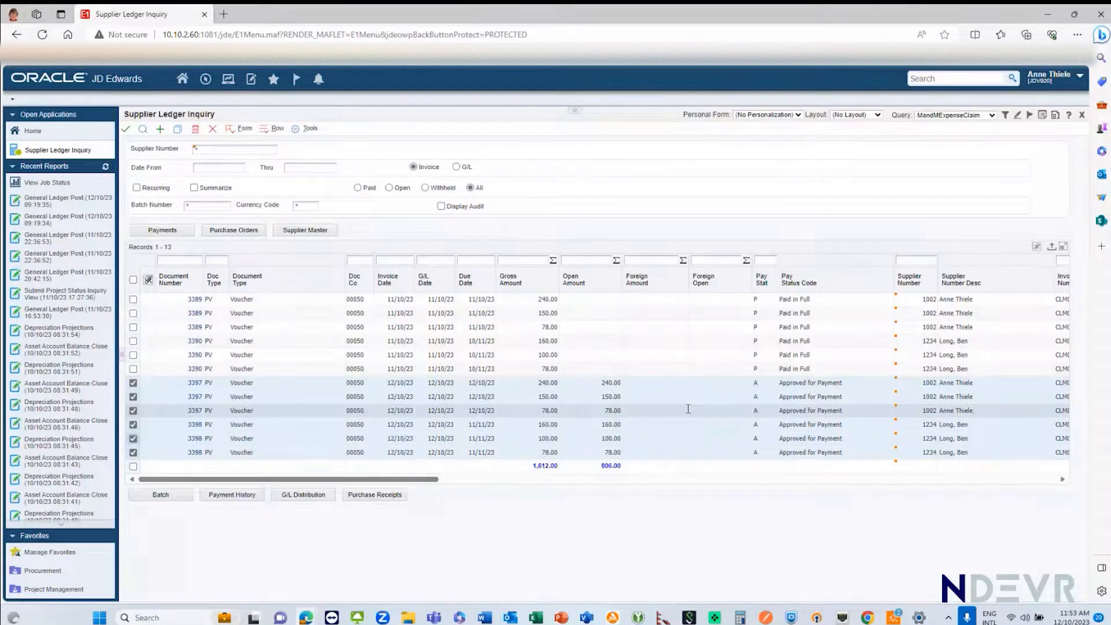
Step: Switch to Outlook, read an "Expenses Processed" notification email, close it, and return to the JD Edwards browser window
{"action": "left_click", "coordinate": [490, 619]}
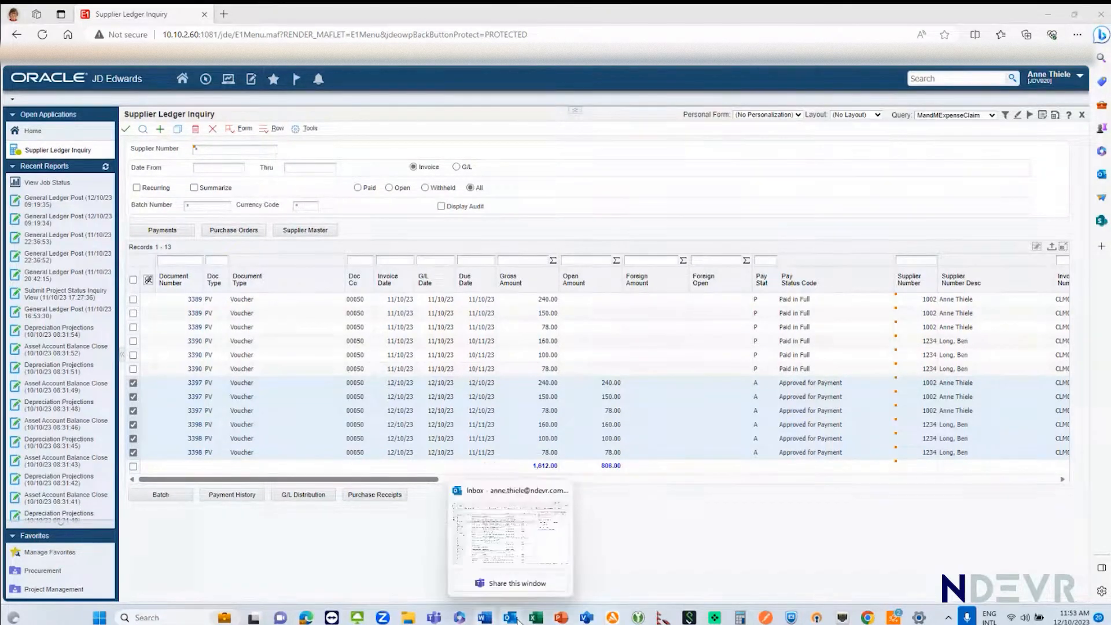
{"action": "left_click", "coordinate": [490, 554]}
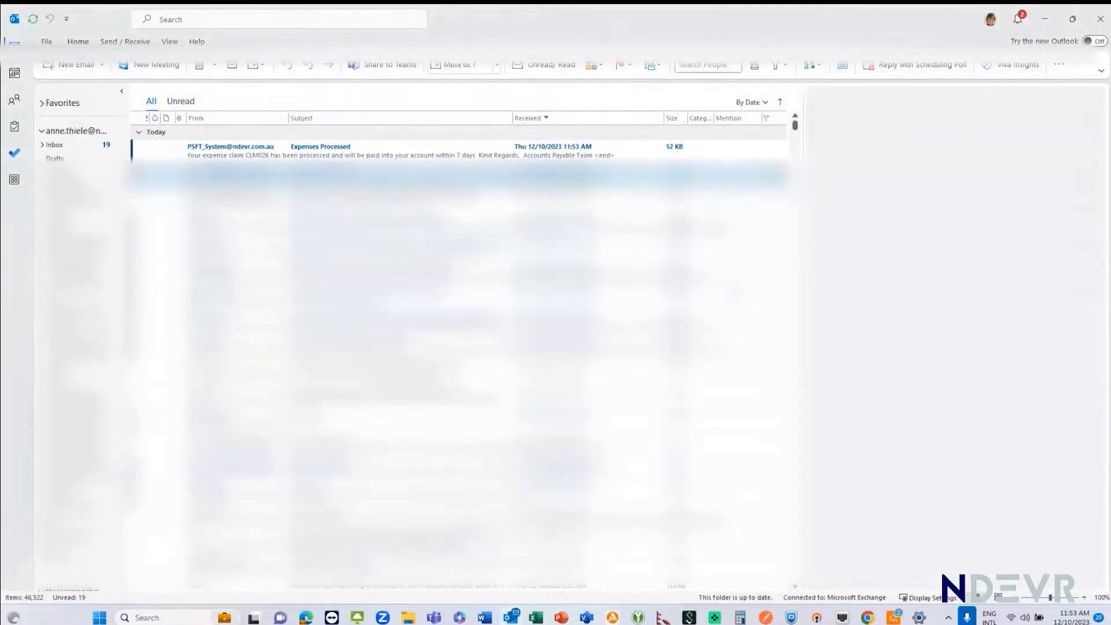
{"action": "double_click", "coordinate": [219, 153]}
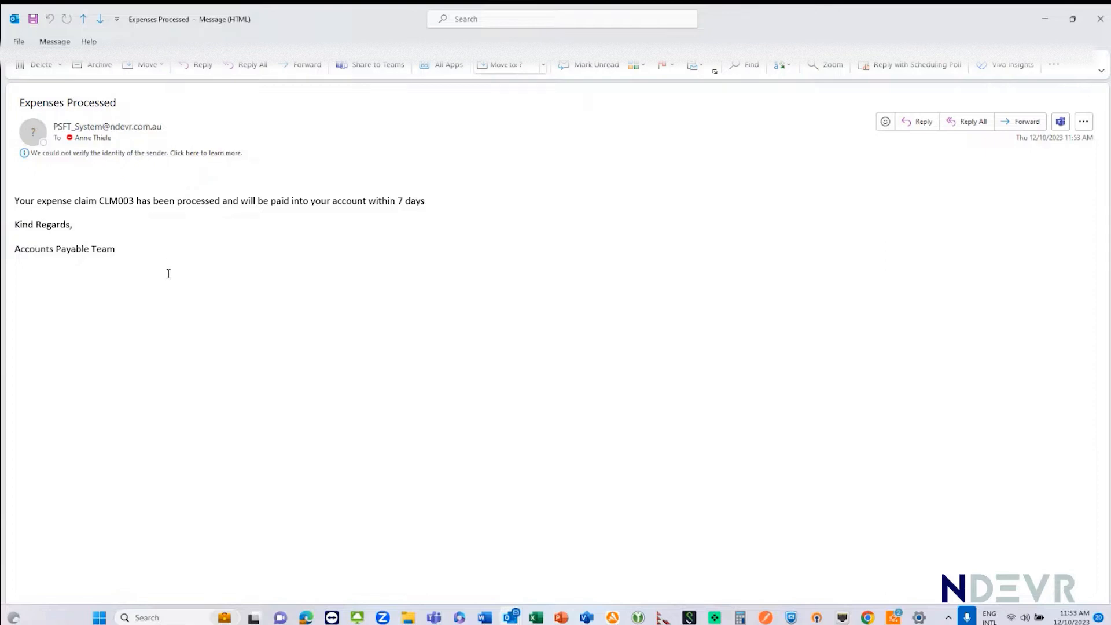
{"action": "left_click", "coordinate": [1100, 26]}
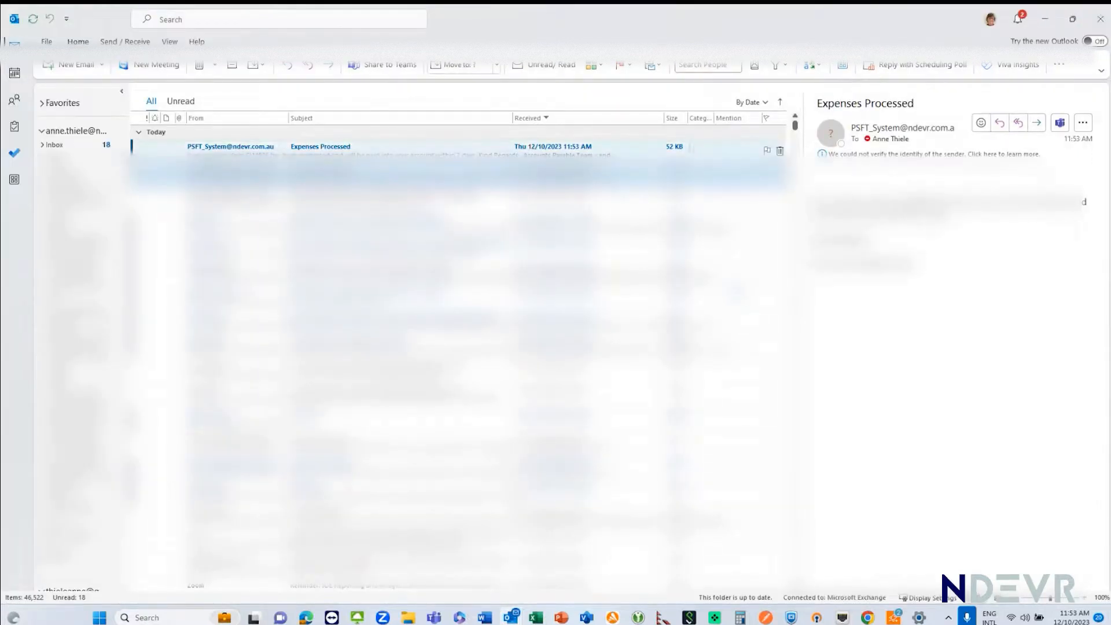
{"action": "left_click", "coordinate": [307, 617]}
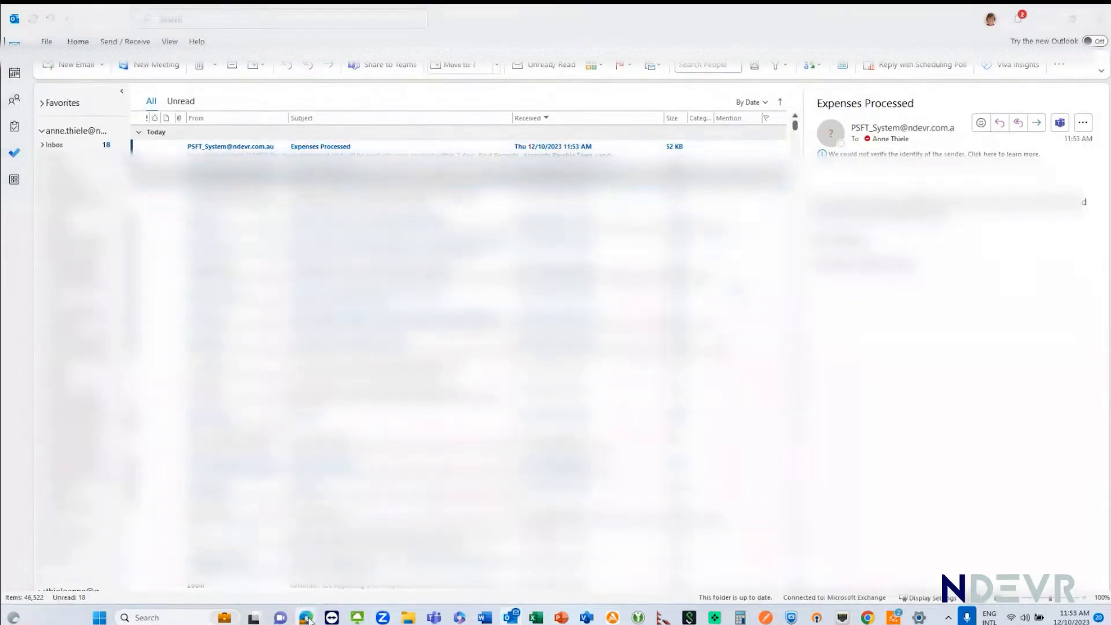
Step: Return to the JD Edwards home page from the Supplier Ledger Inquiry, view the Change Invoice Status form, and close it
{"action": "left_click", "coordinate": [240, 532]}
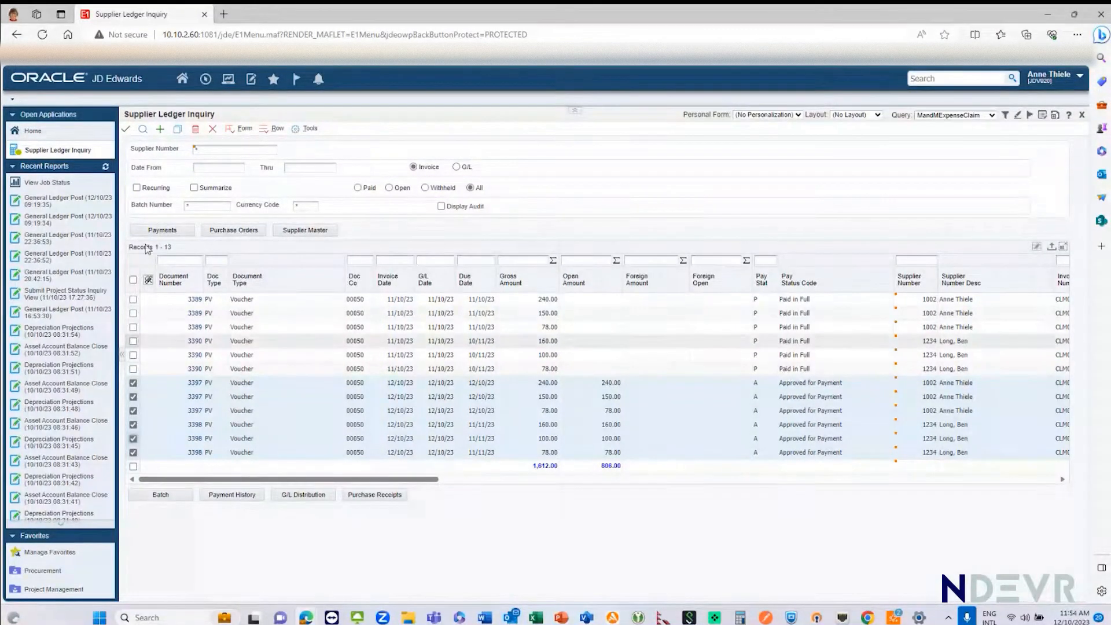
{"action": "left_click", "coordinate": [213, 129]}
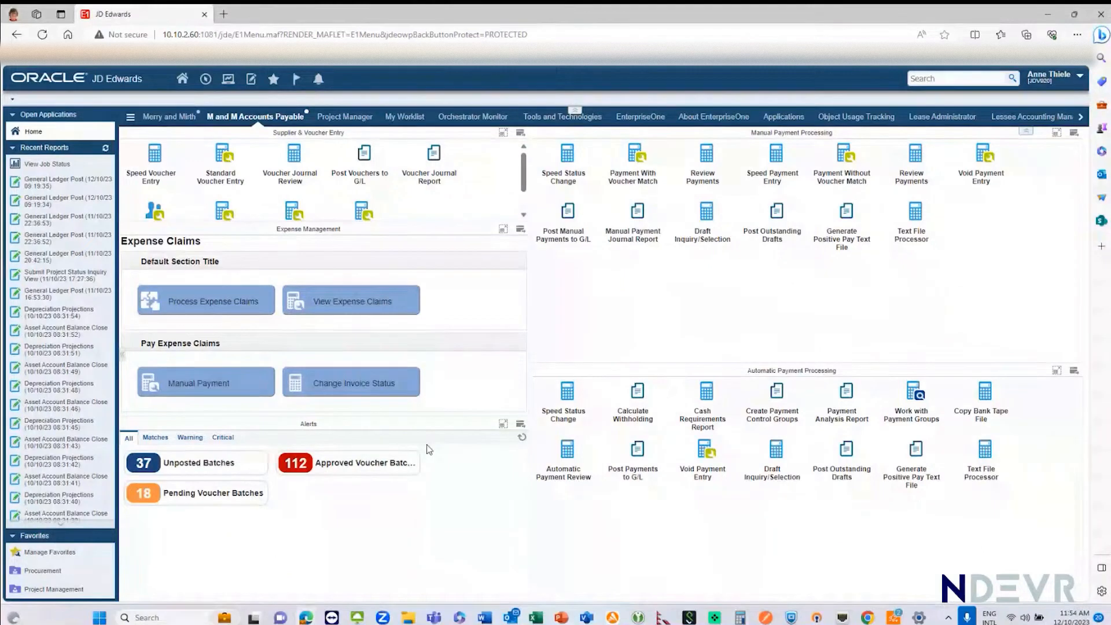
{"action": "left_click", "coordinate": [350, 384]}
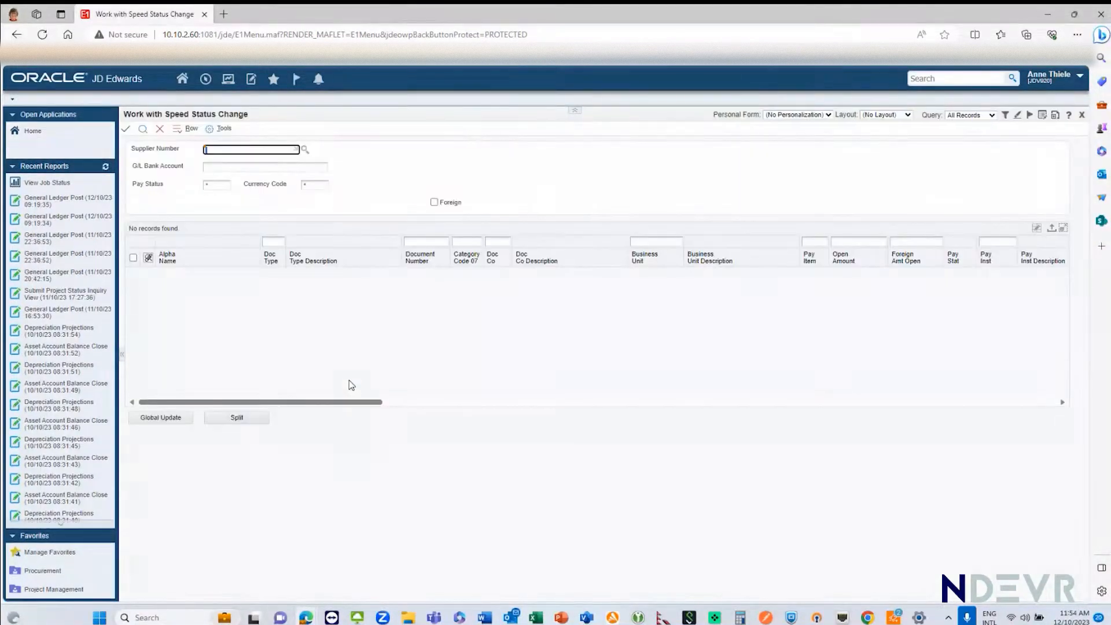
{"action": "left_click", "coordinate": [159, 129]}
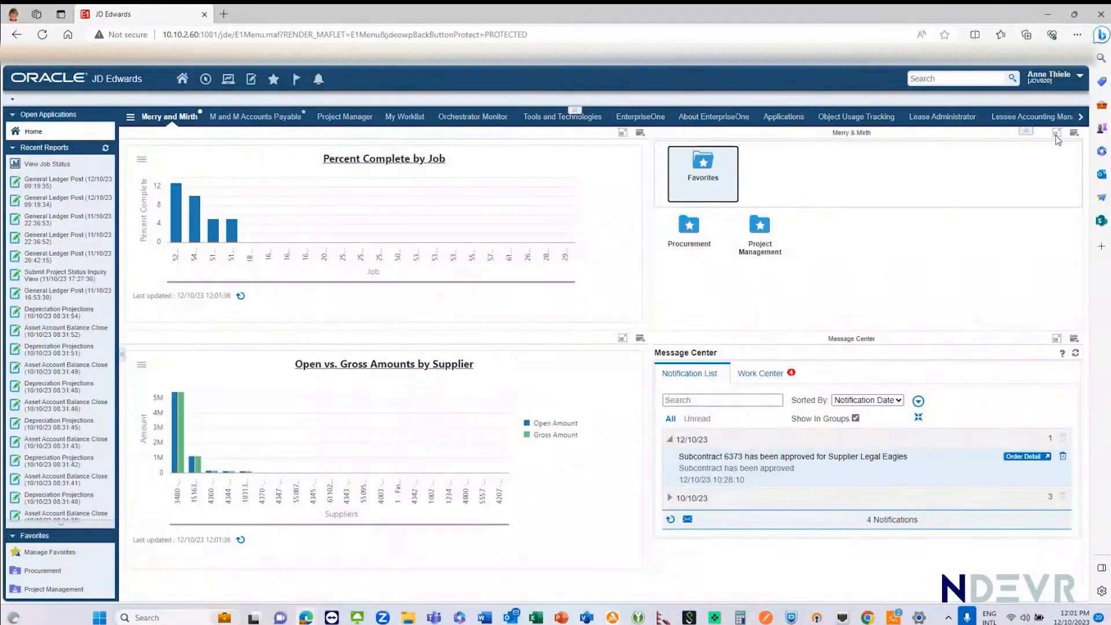
Step: Enlarge and restore the Merry & Mirth favorites pane and the Percent Complete by Job chart on the Merry and Mirth page
{"action": "left_click", "coordinate": [1057, 138]}
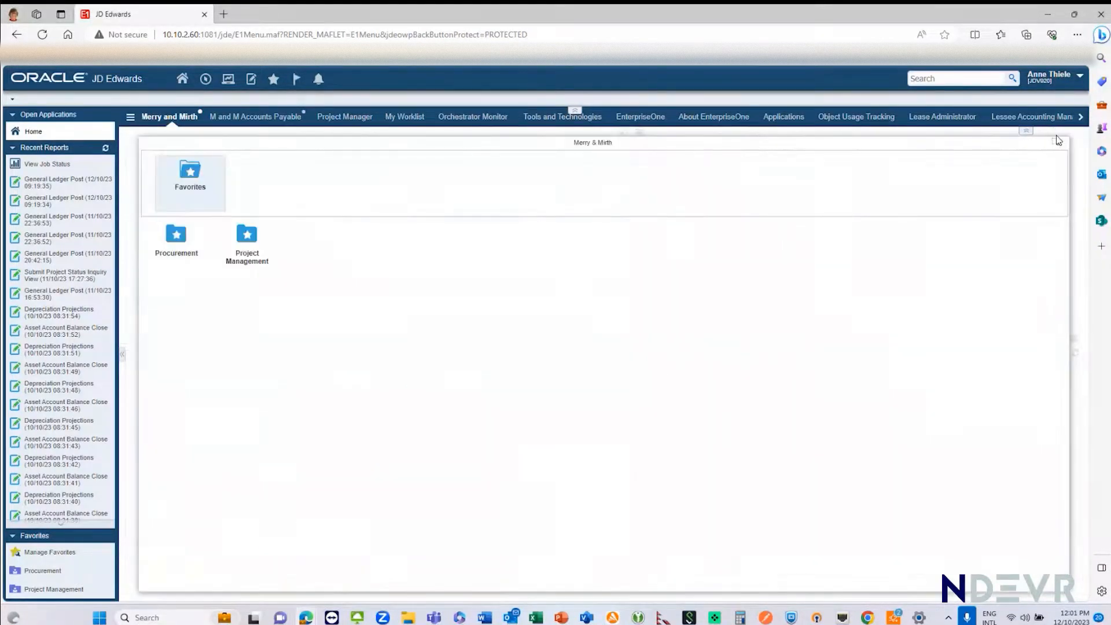
{"action": "left_click", "coordinate": [1058, 145]}
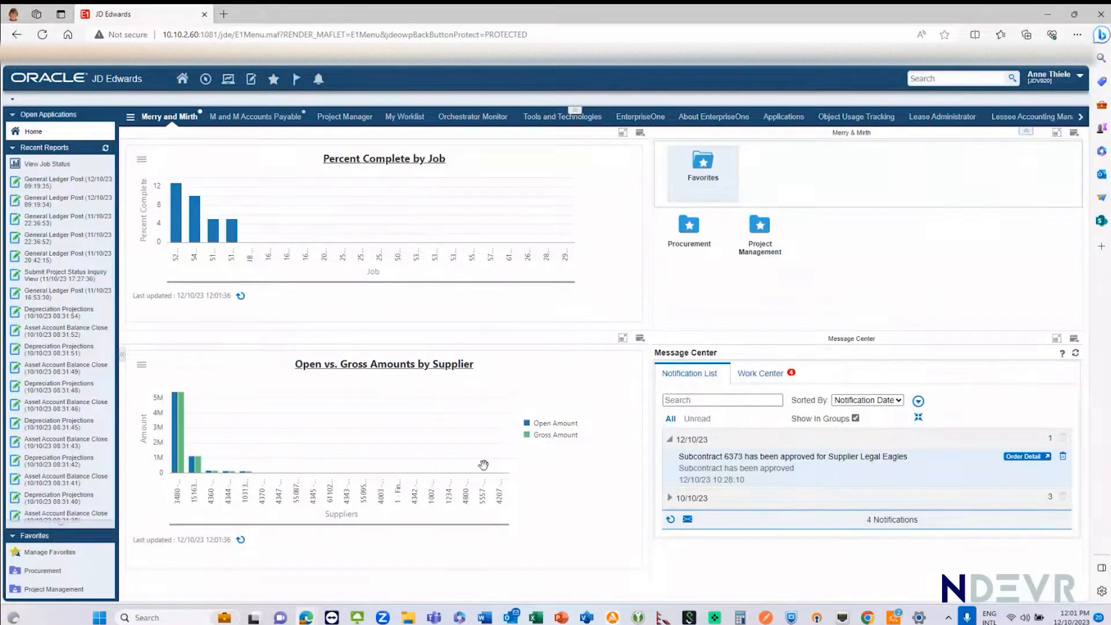
{"action": "left_click", "coordinate": [623, 132]}
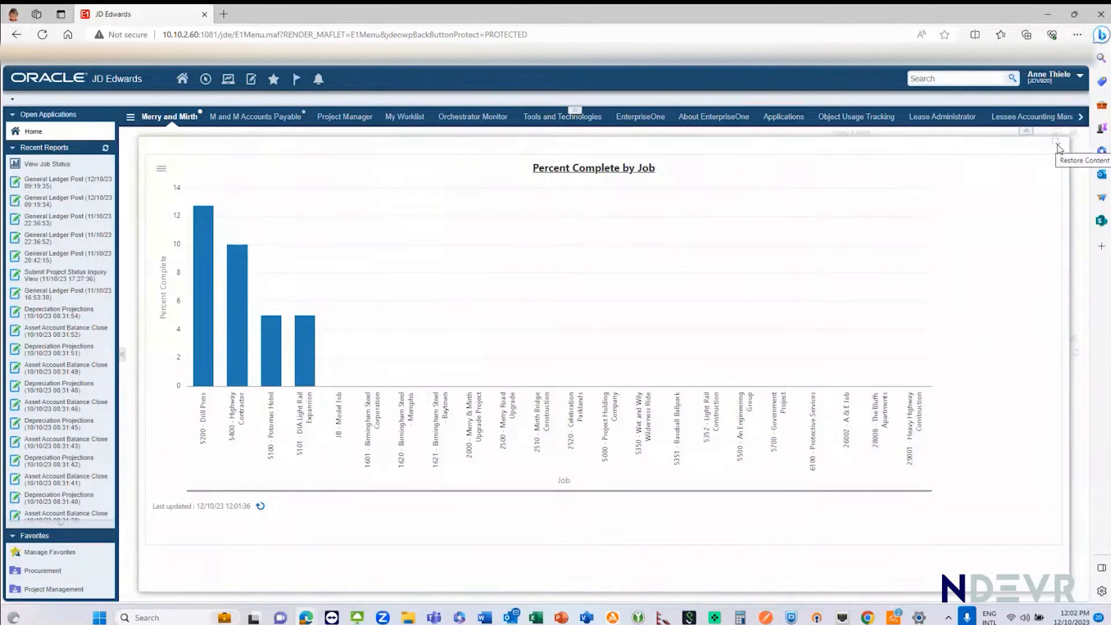
{"action": "left_click", "coordinate": [1057, 145]}
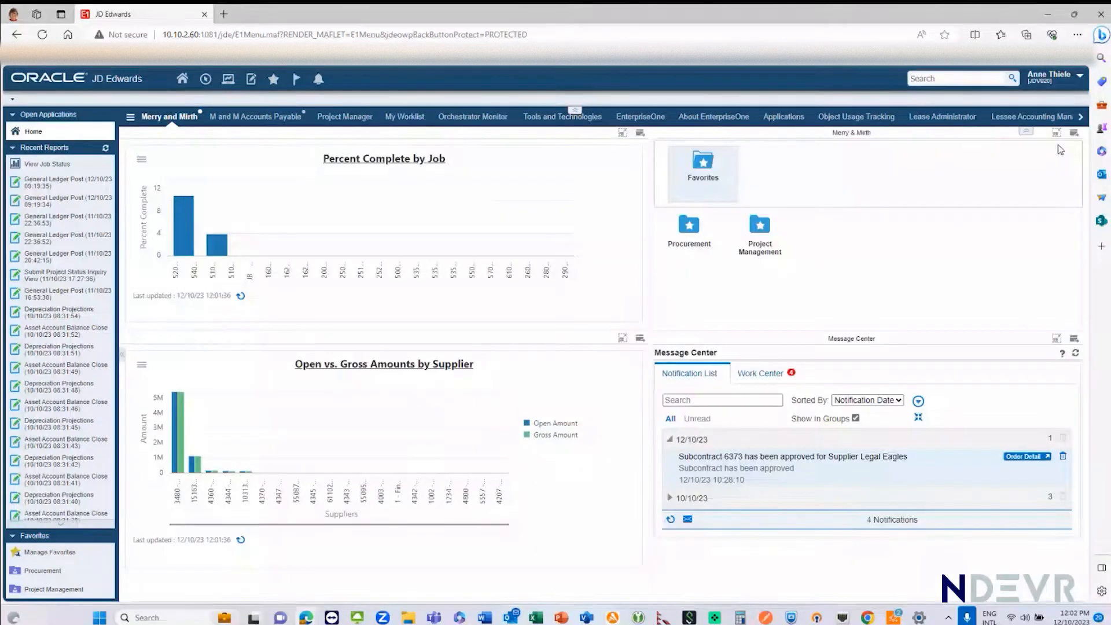
Step: Open Job Cost Master Revisions from the Project Management favorites and select the Merry Road Upgrade, Mirth Bridge Construction and Celebration Parklands jobs
{"action": "left_click", "coordinate": [767, 230]}
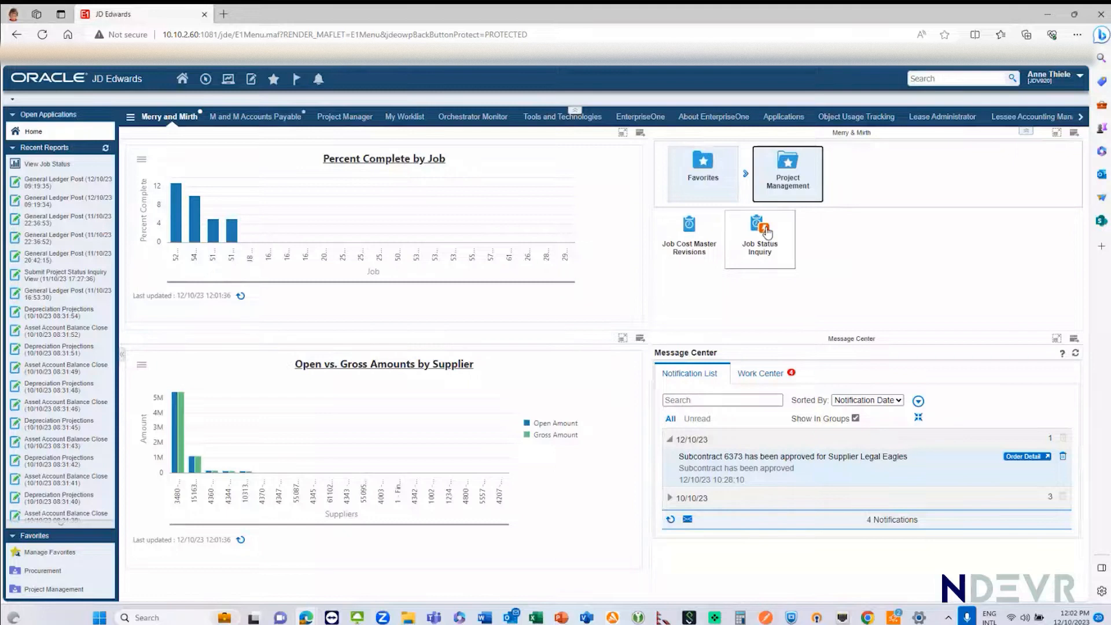
{"action": "left_click", "coordinate": [689, 233]}
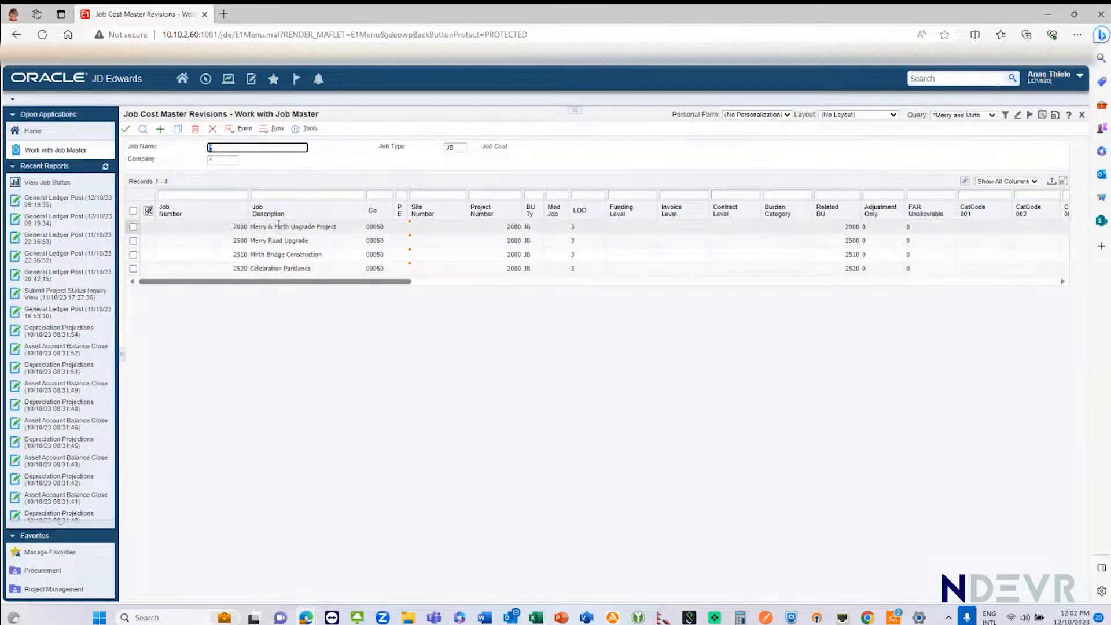
{"action": "left_click", "coordinate": [133, 227]}
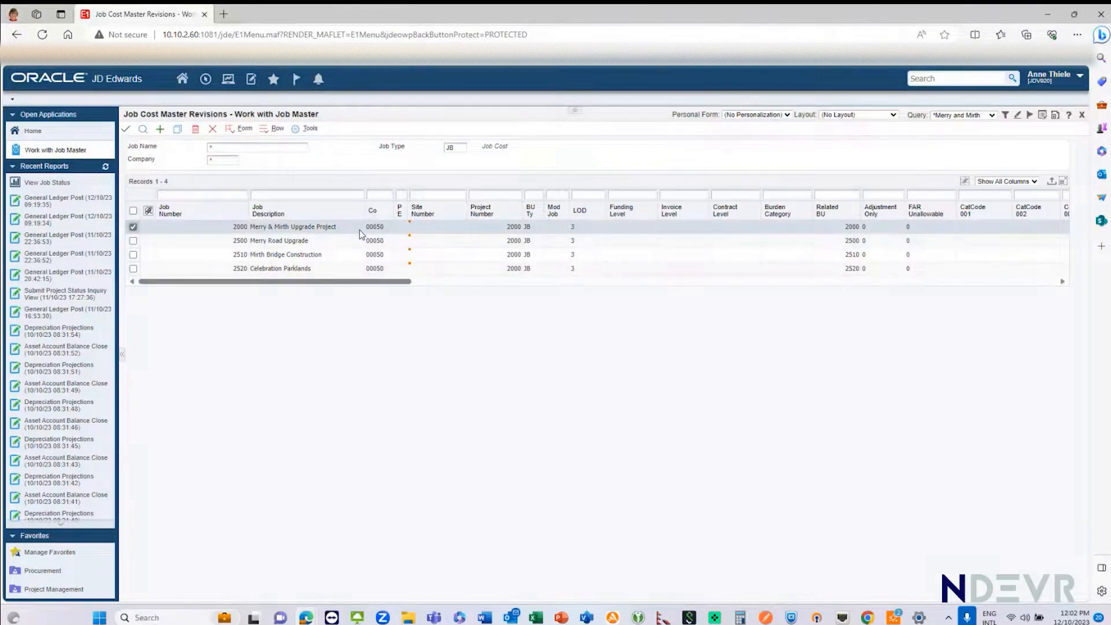
{"action": "left_click", "coordinate": [134, 227]}
{"action": "left_click", "coordinate": [133, 241]}
{"action": "left_click", "coordinate": [133, 255]}
{"action": "left_click", "coordinate": [133, 268]}
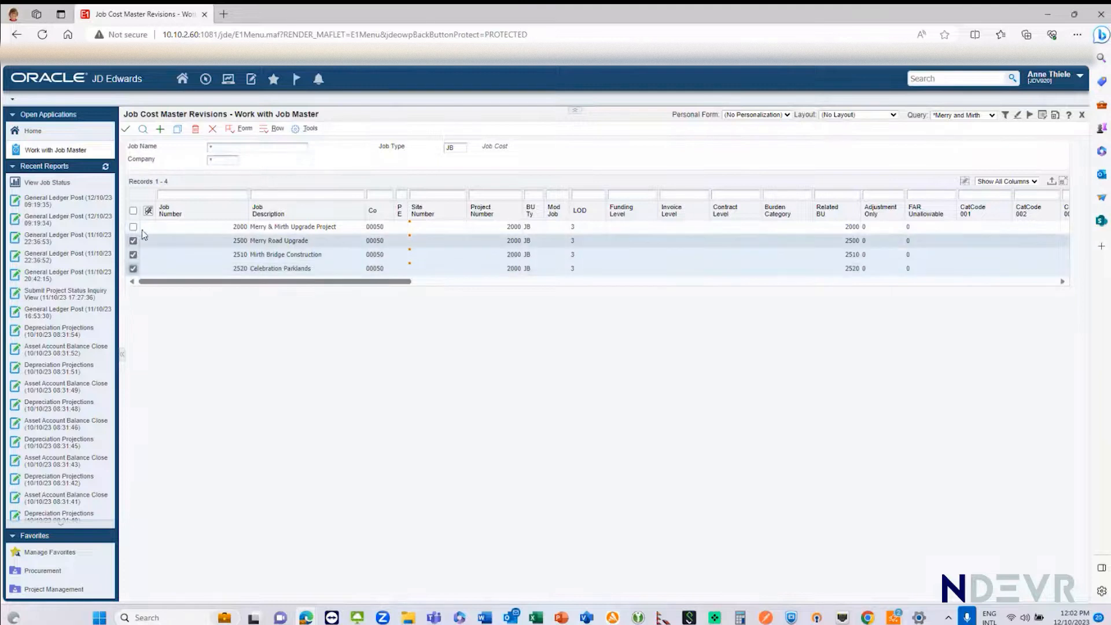
Step: Keep only the Merry Road Upgrade job selected and open its job master record
{"action": "left_click", "coordinate": [133, 254]}
{"action": "left_click", "coordinate": [133, 269]}
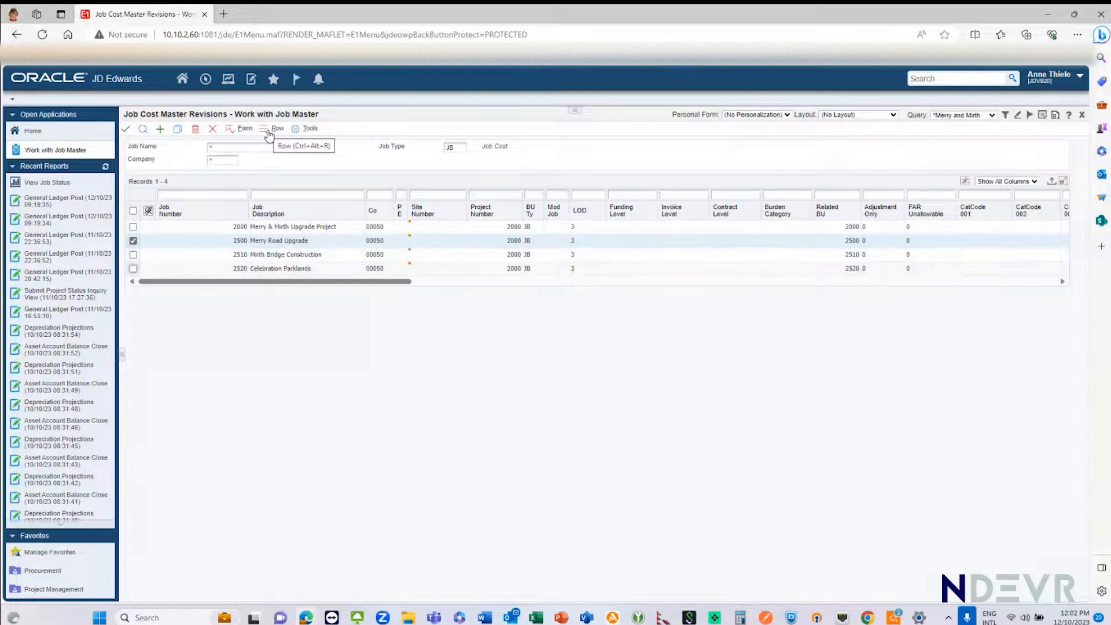
{"action": "left_click", "coordinate": [126, 129]}
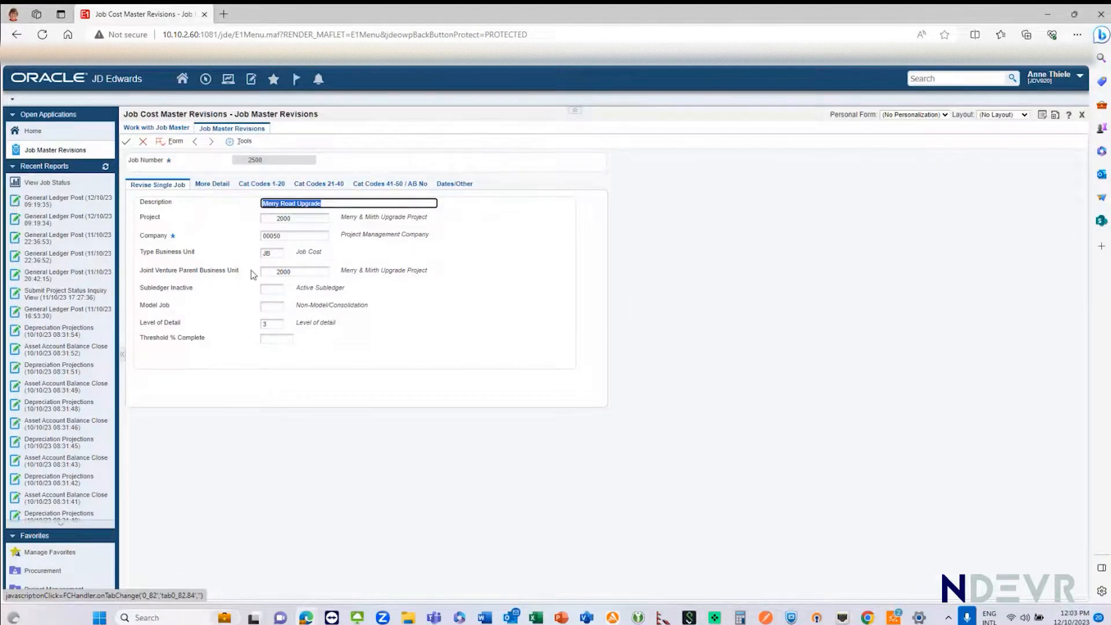
Step: Review the Project and Joint Venture Parent Business Unit fields of job 2500, followed by its additional detail fields
{"action": "left_click", "coordinate": [295, 271]}
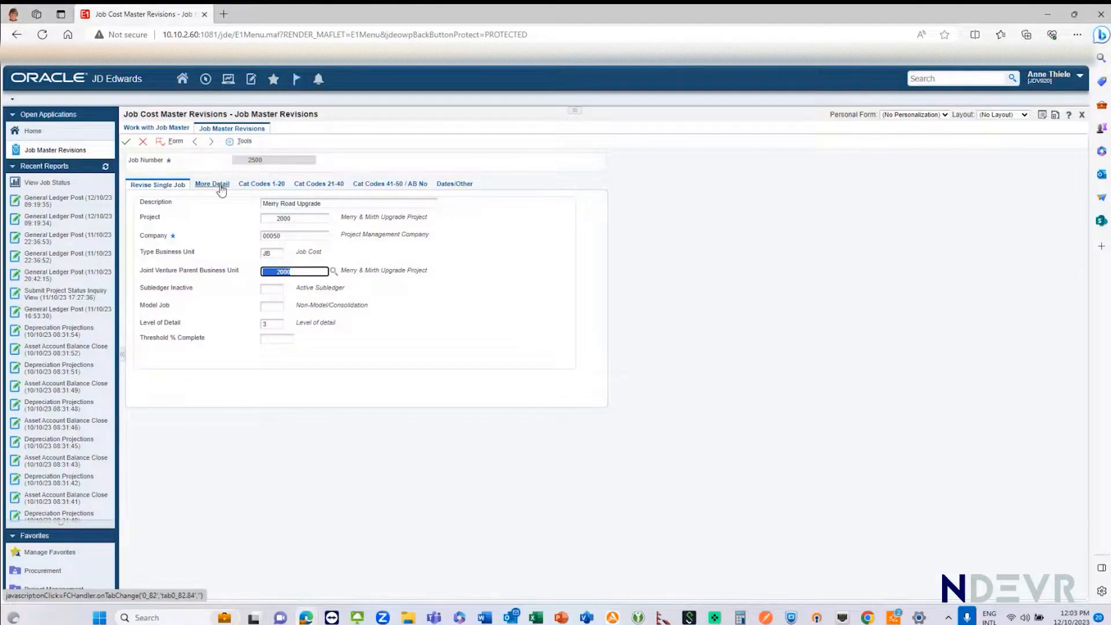
{"action": "left_click", "coordinate": [303, 219]}
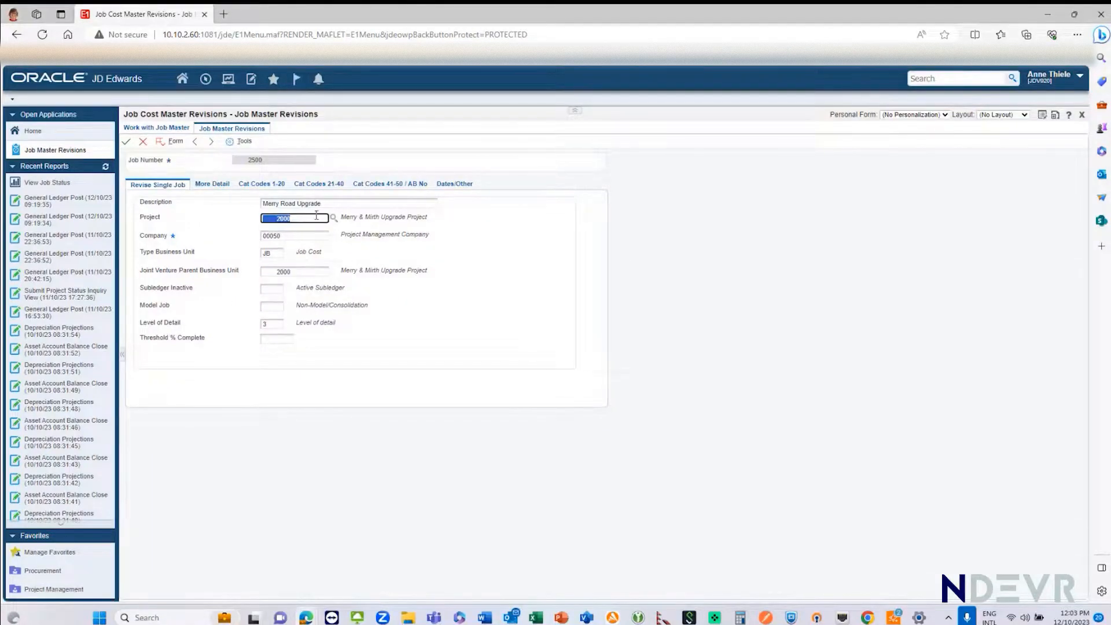
{"action": "left_click", "coordinate": [301, 274]}
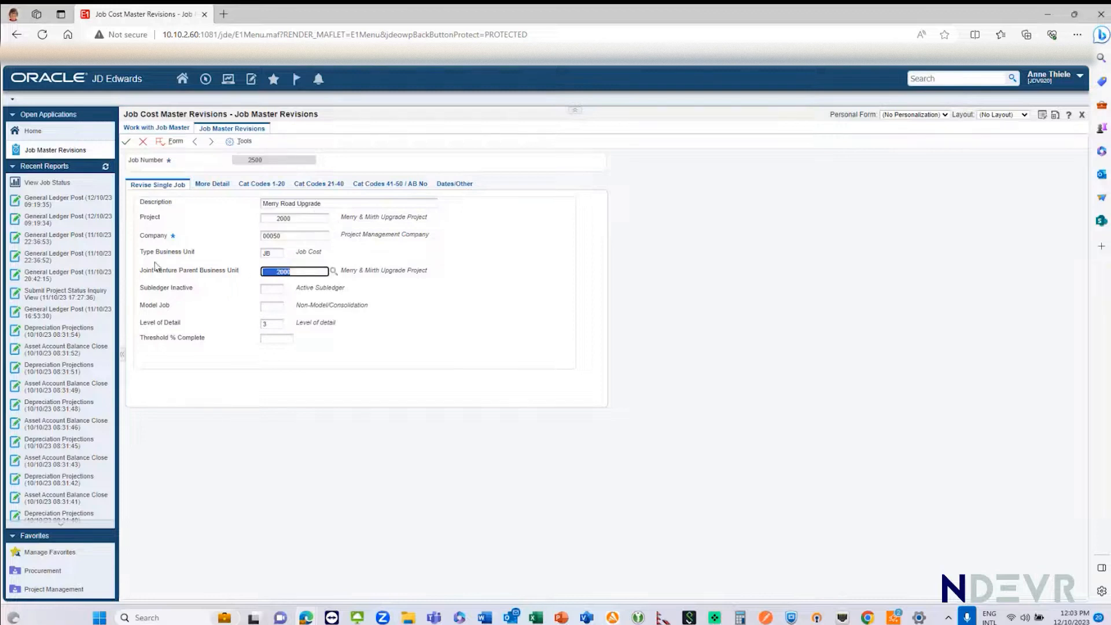
{"action": "left_click", "coordinate": [210, 186]}
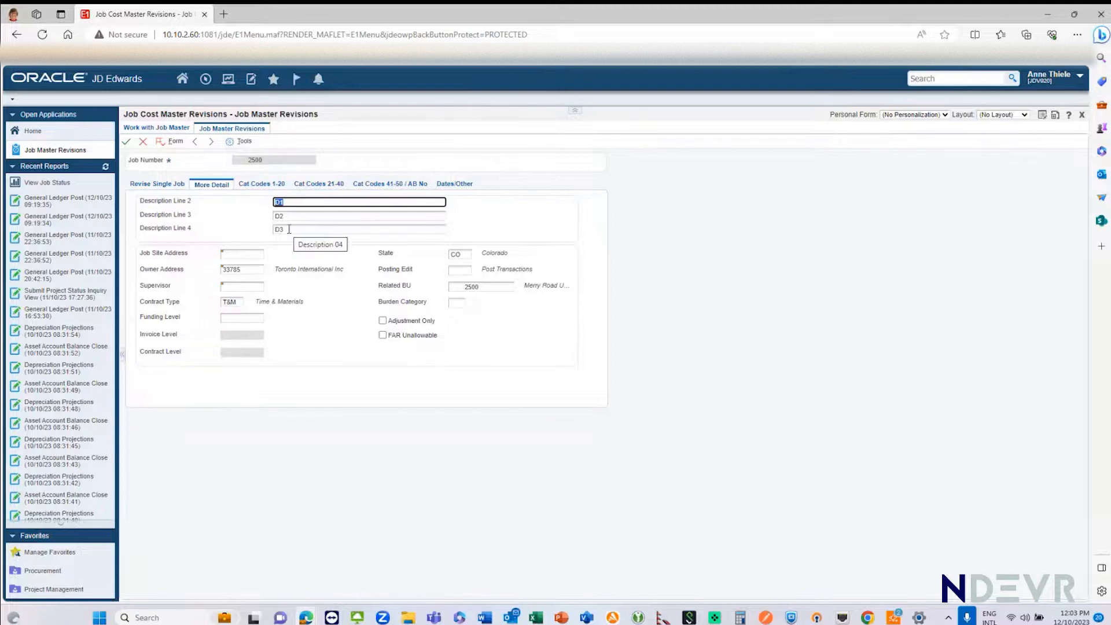
Step: Open the attachments of job 2500 and start a new text attachment
{"action": "left_click", "coordinate": [172, 144]}
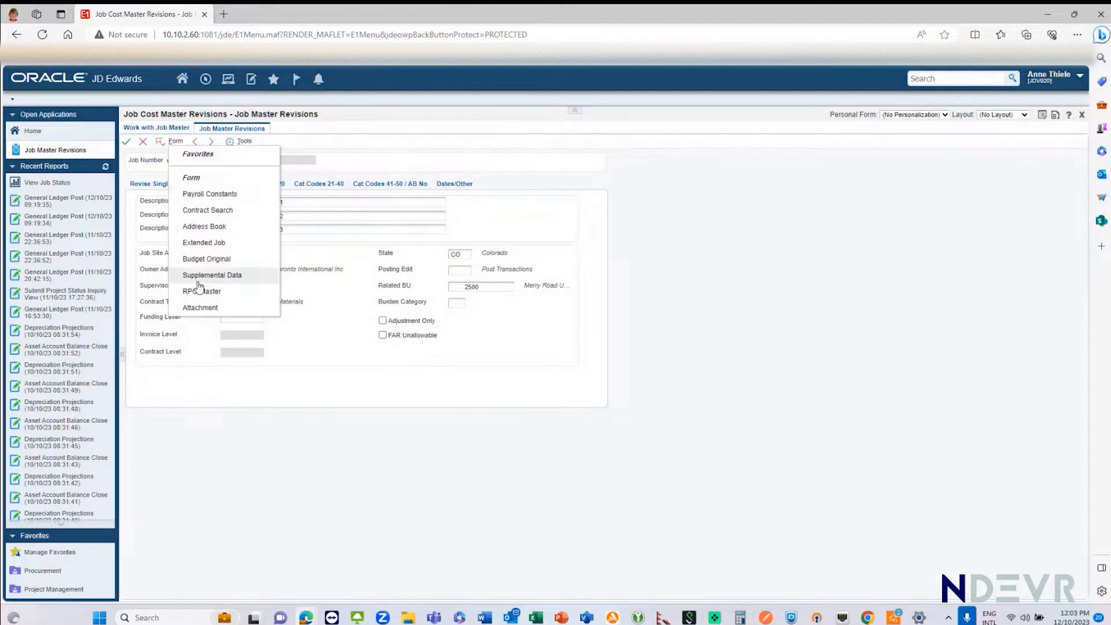
{"action": "left_click", "coordinate": [200, 307]}
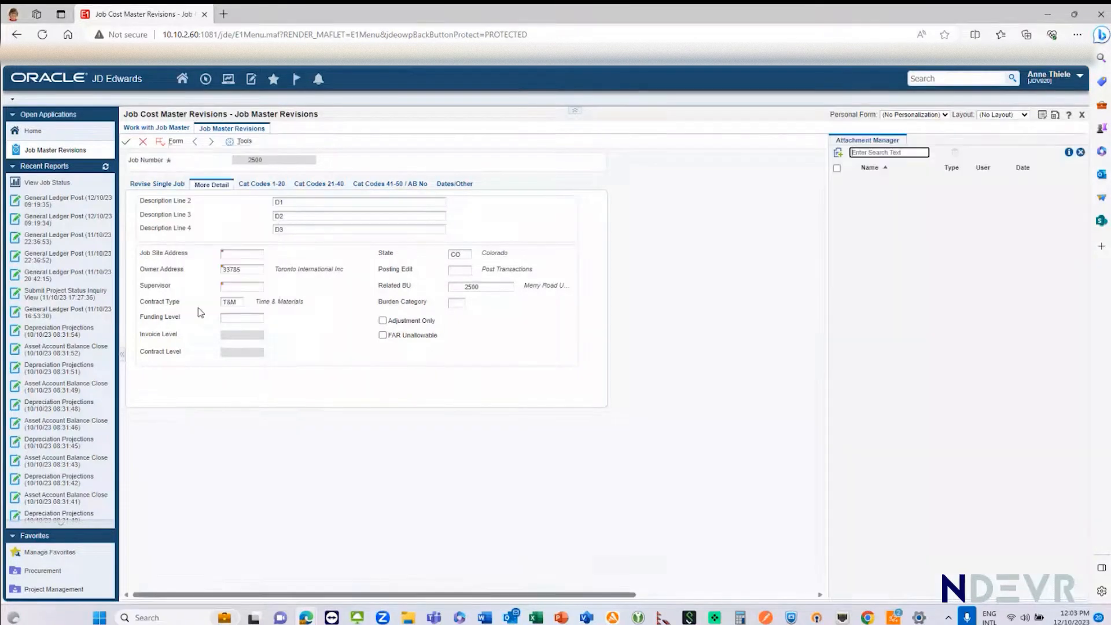
{"action": "left_click", "coordinate": [838, 154]}
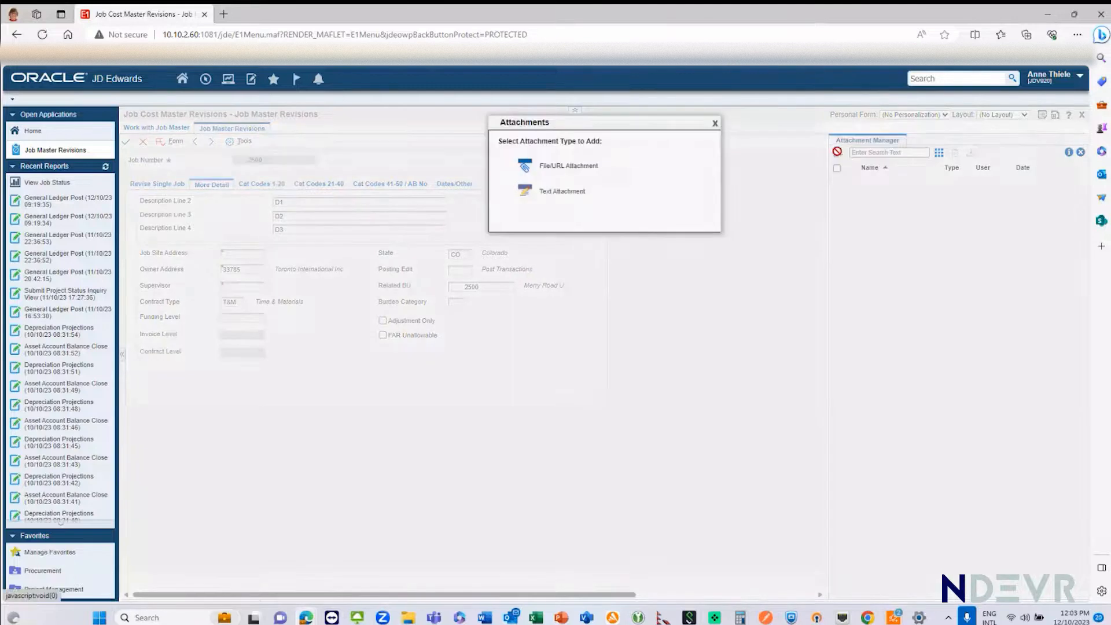
{"action": "left_click", "coordinate": [552, 192]}
Step: Enter "This project is the best project ever and will be the first one to come in under budget, under time" and save the attachment
{"action": "type", "text": "This project is the best project ever"}
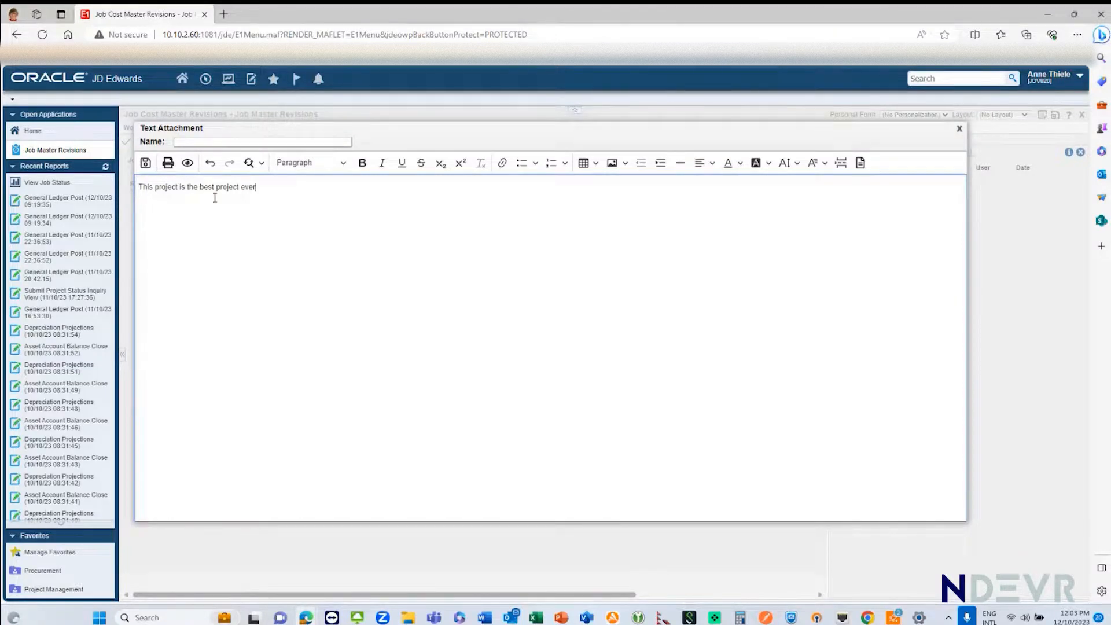
{"action": "type", "text": " and will be the first one to come in "}
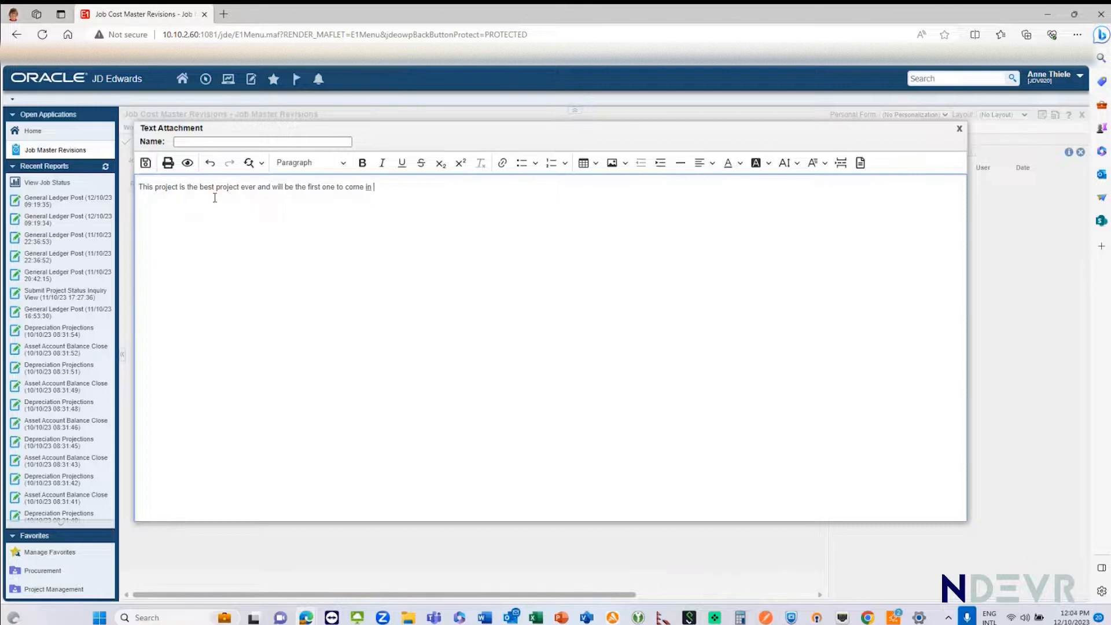
{"action": "type", "text": "under budget, under time and un"}
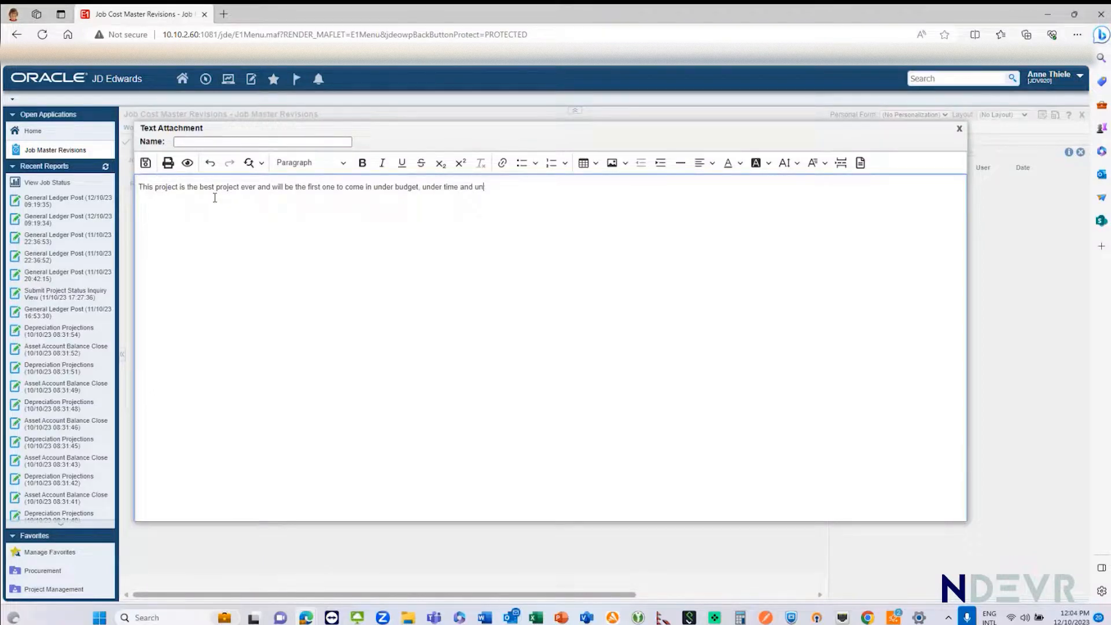
{"action": "type", "text": "der"}
{"action": "key", "text": "BackSpace"}
{"action": "key", "text": "BackSpace"}
{"action": "key", "text": "BackSpace"}
{"action": "left_click", "coordinate": [146, 164]}
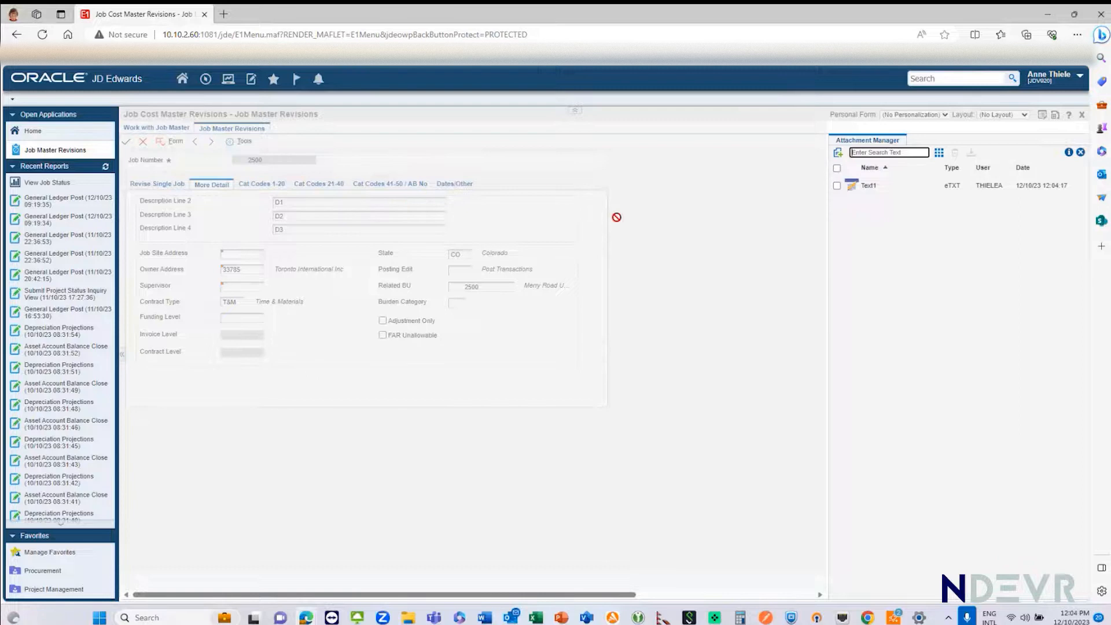
{"action": "left_click", "coordinate": [1080, 153]}
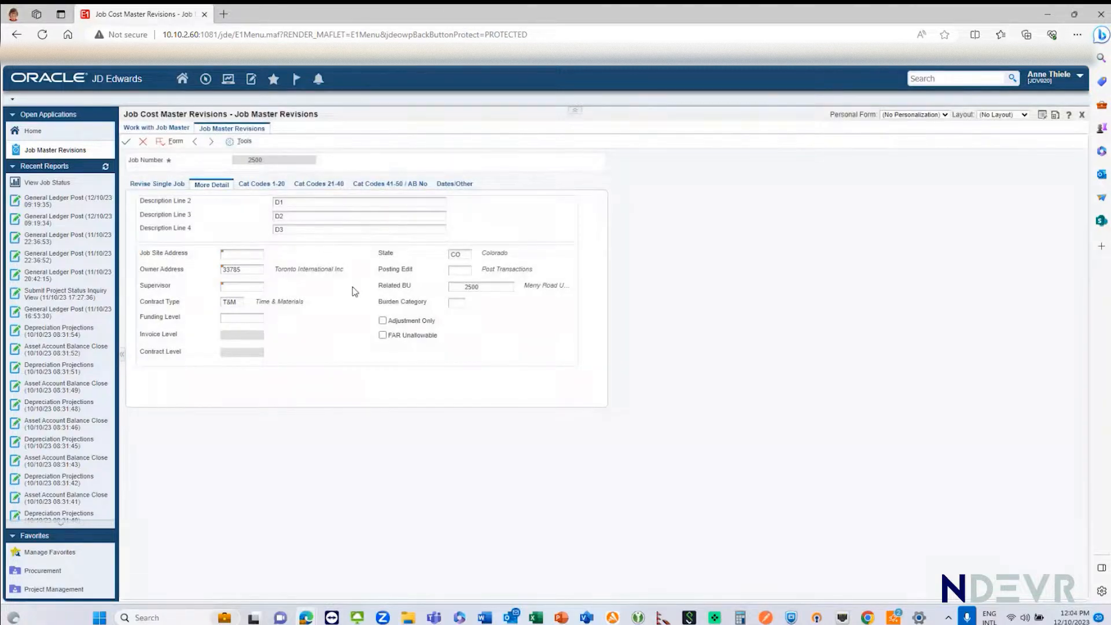
Step: Review the job's category code fields 1 to 50 and browse the Division codes available for CatCode 001 without choosing one
{"action": "left_click", "coordinate": [250, 185]}
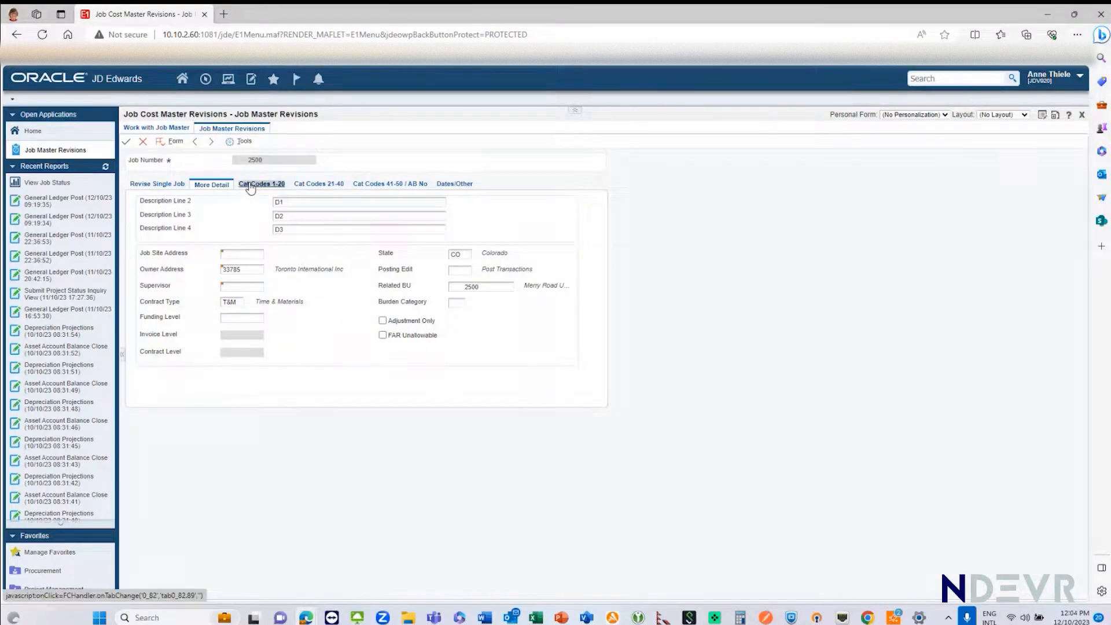
{"action": "left_click", "coordinate": [327, 184]}
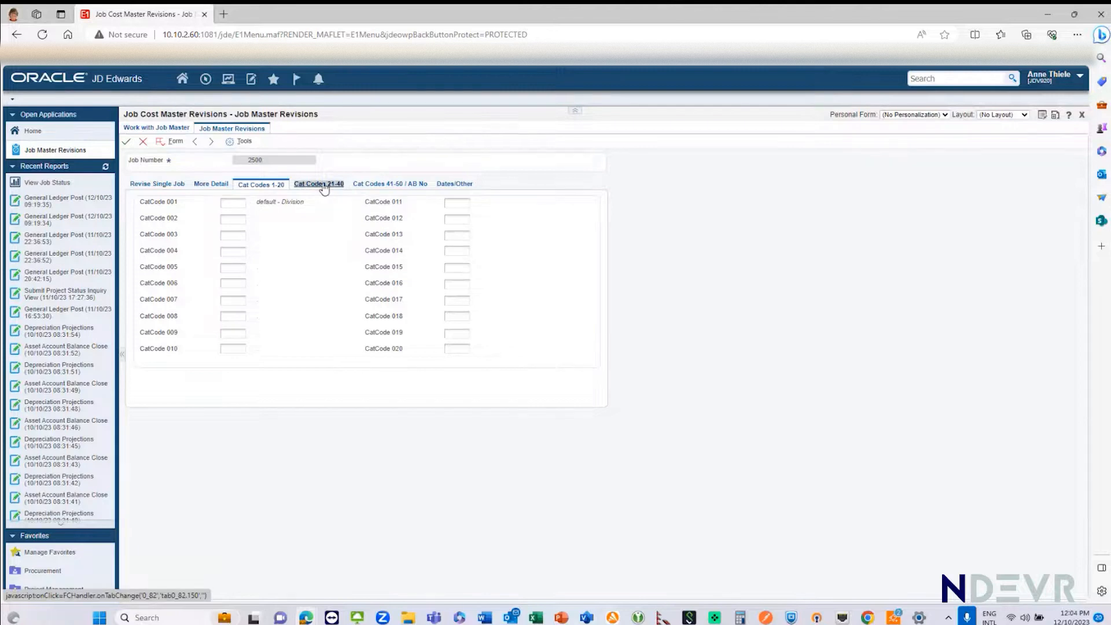
{"action": "left_click", "coordinate": [377, 185]}
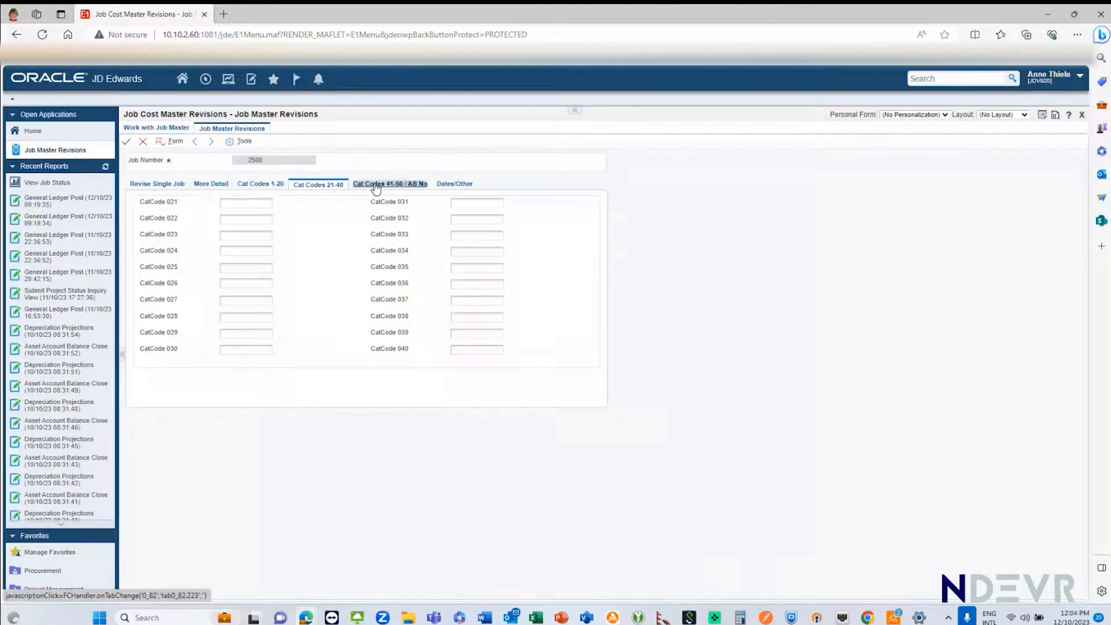
{"action": "left_click", "coordinate": [249, 185]}
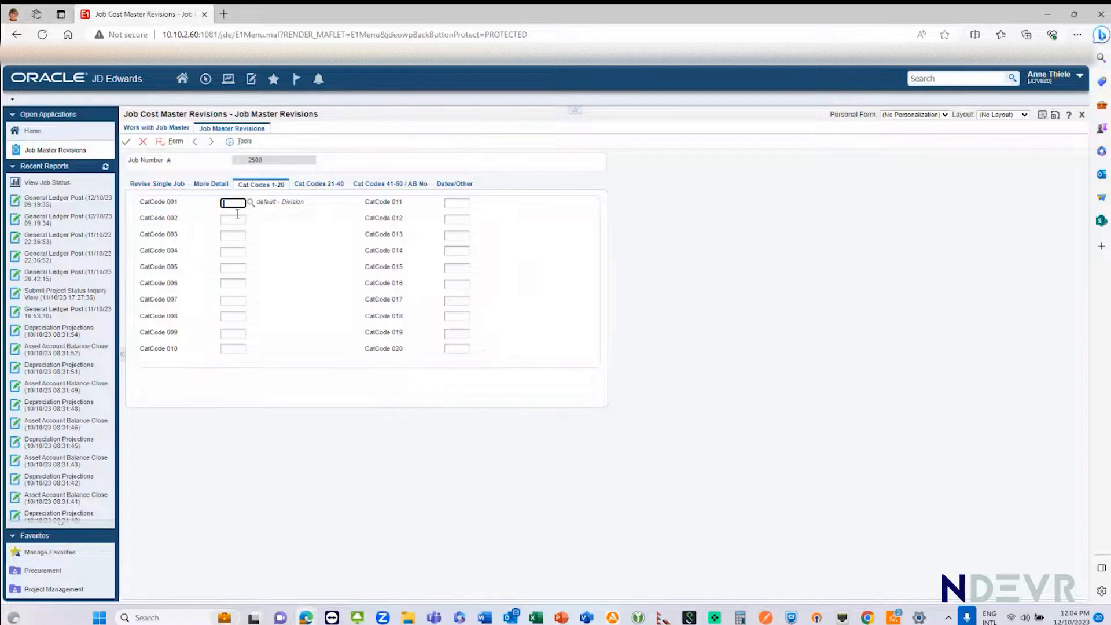
{"action": "left_click", "coordinate": [251, 203]}
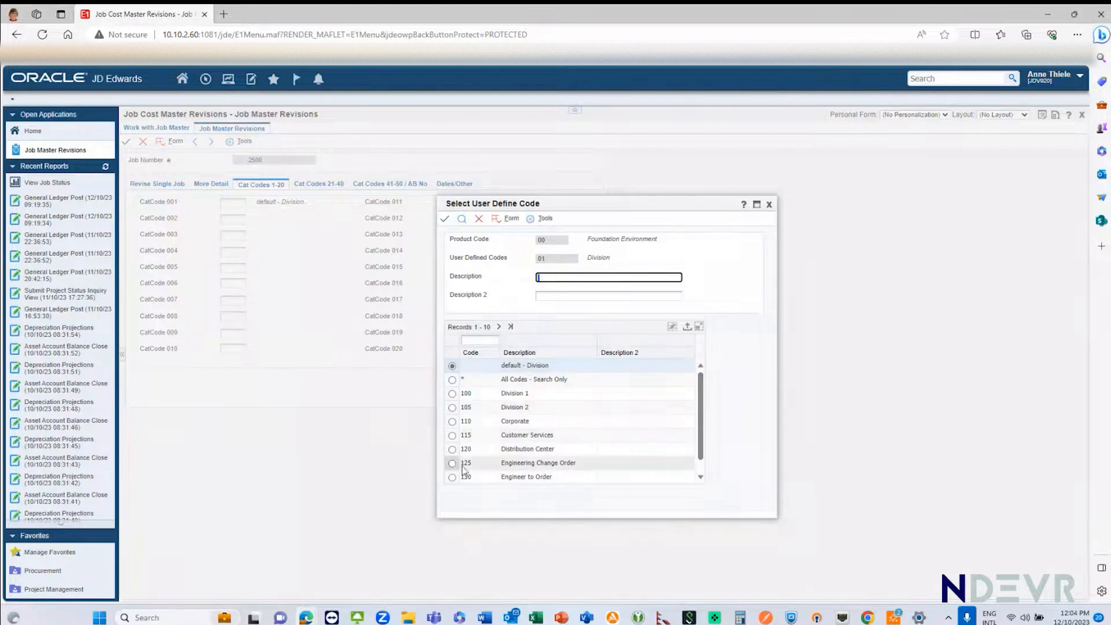
{"action": "left_click", "coordinate": [478, 218]}
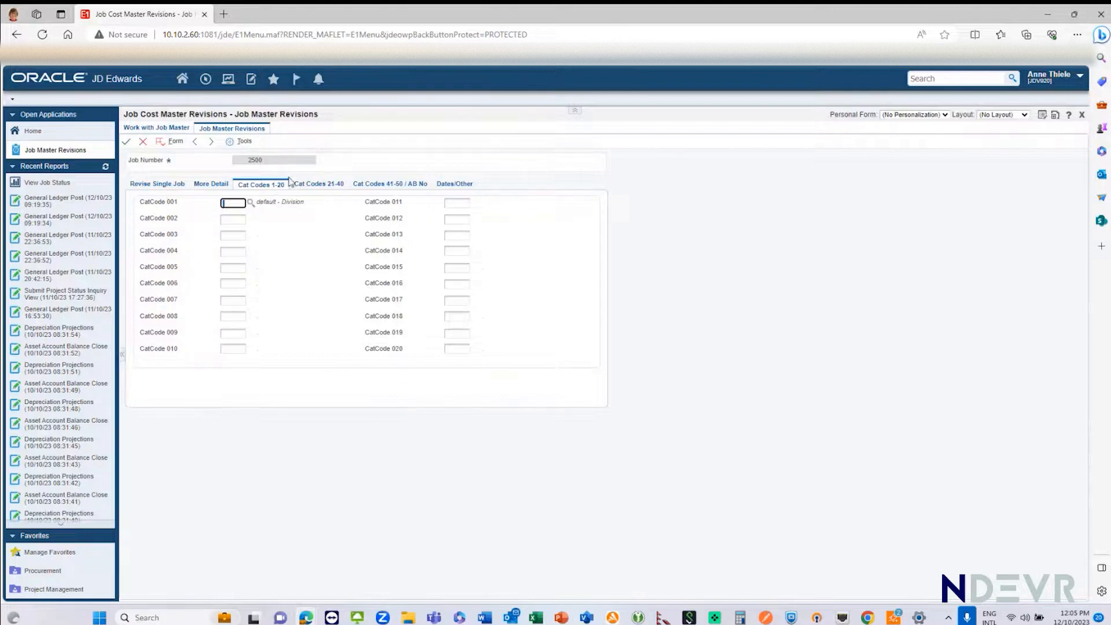
Step: Review the job's category codes 21 to 50 and search the address book for Address Number1
{"action": "left_click", "coordinate": [307, 185]}
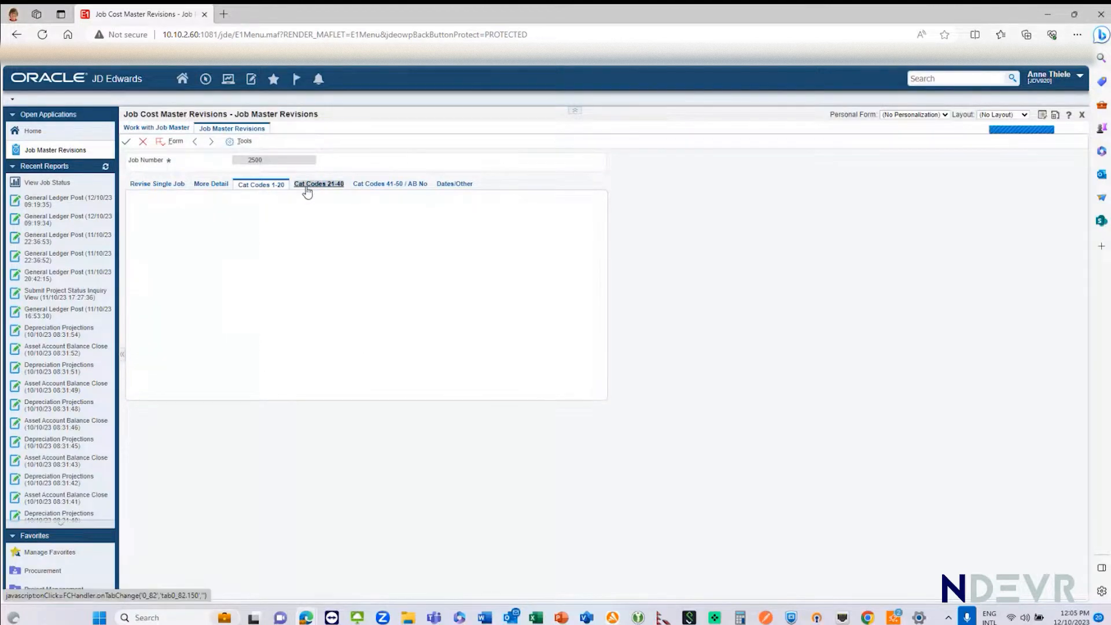
{"action": "left_click", "coordinate": [399, 181]}
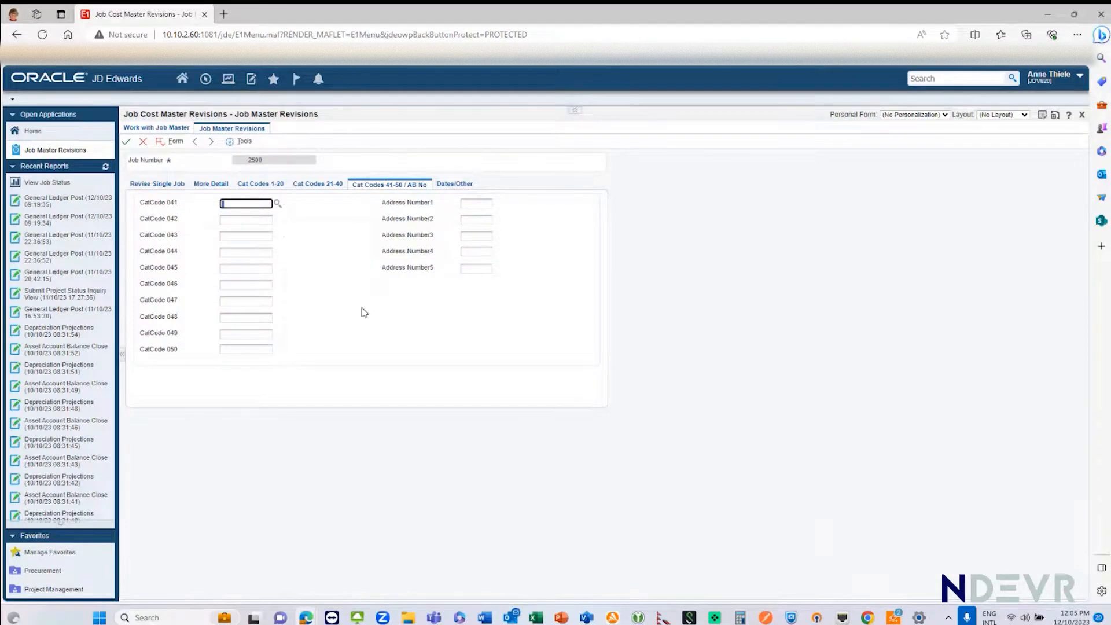
{"action": "left_click", "coordinate": [470, 204]}
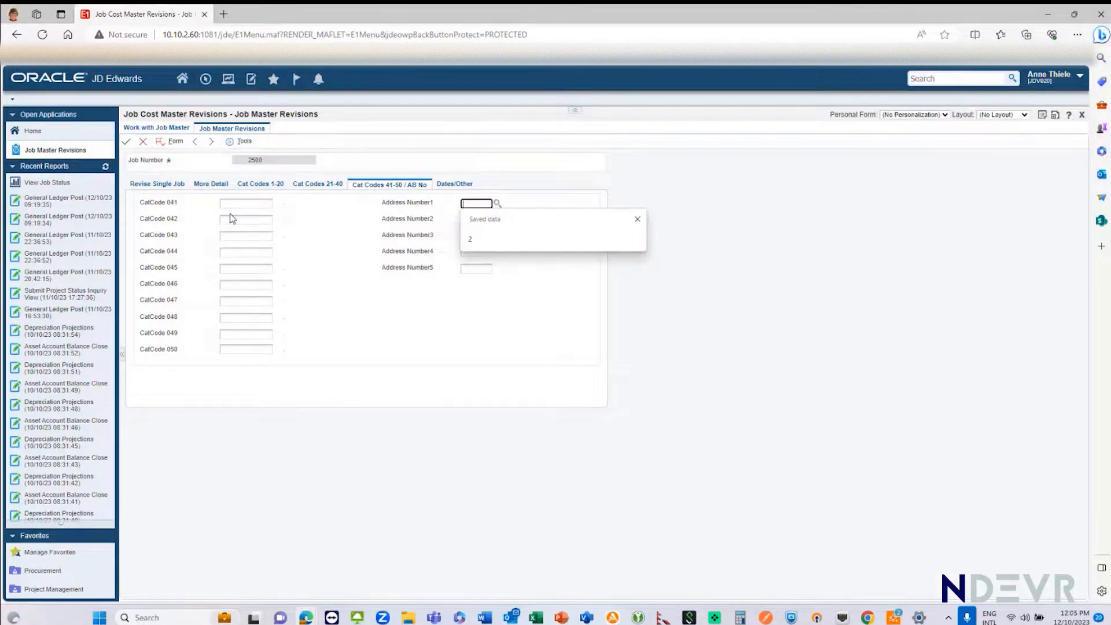
{"action": "left_click", "coordinate": [497, 204]}
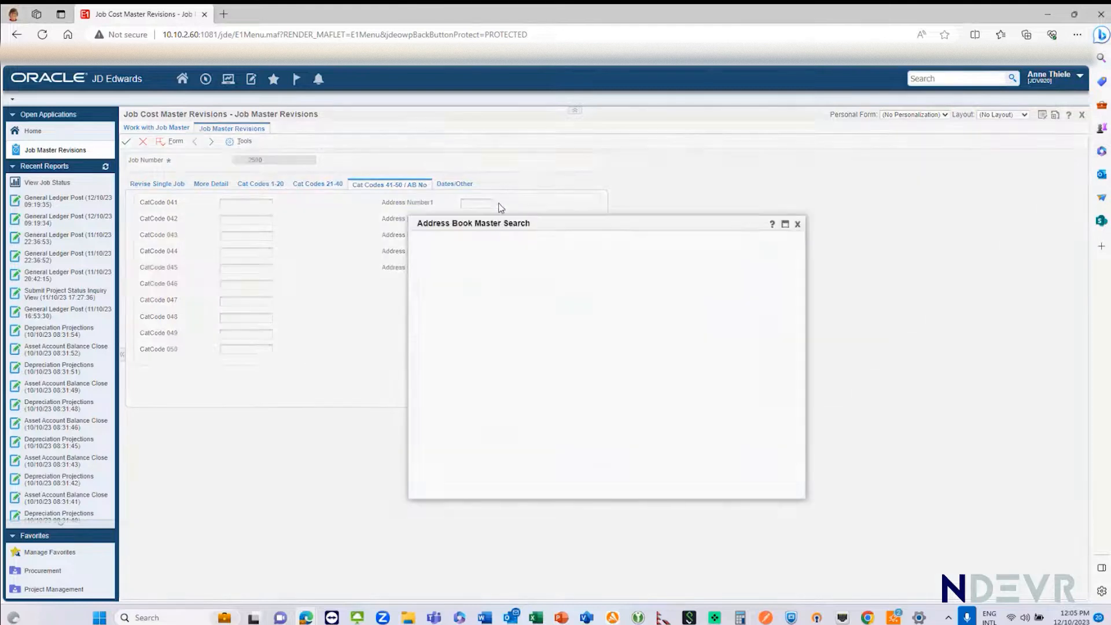
{"action": "left_click", "coordinate": [434, 238]}
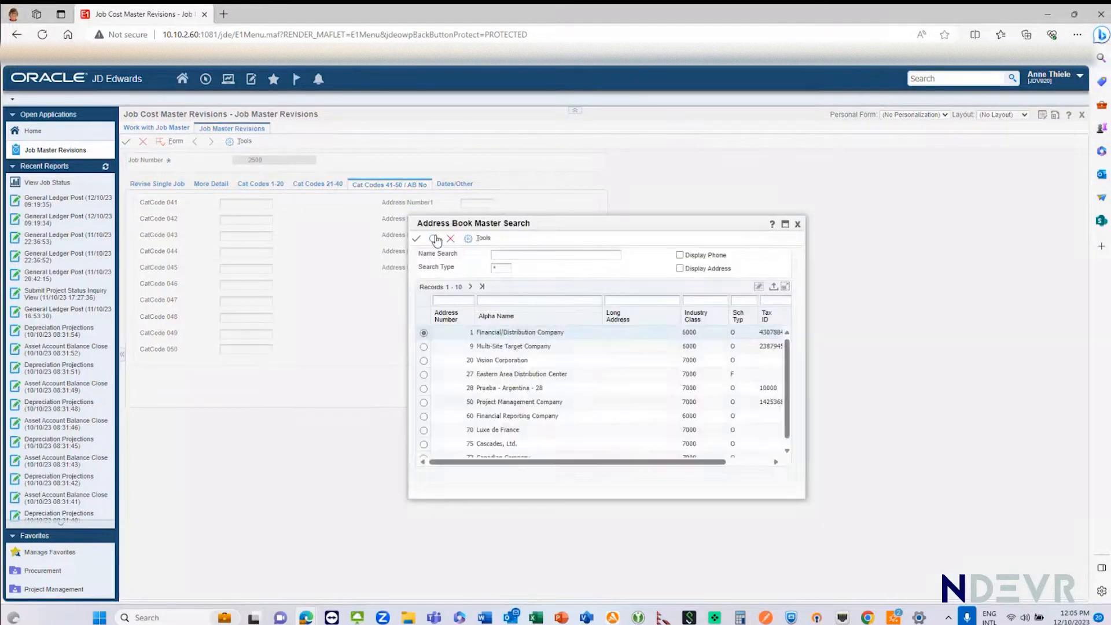
Step: Filter the address book search to search type E and assign the fifth listed employee to Address Number1
{"action": "left_click", "coordinate": [496, 268]}
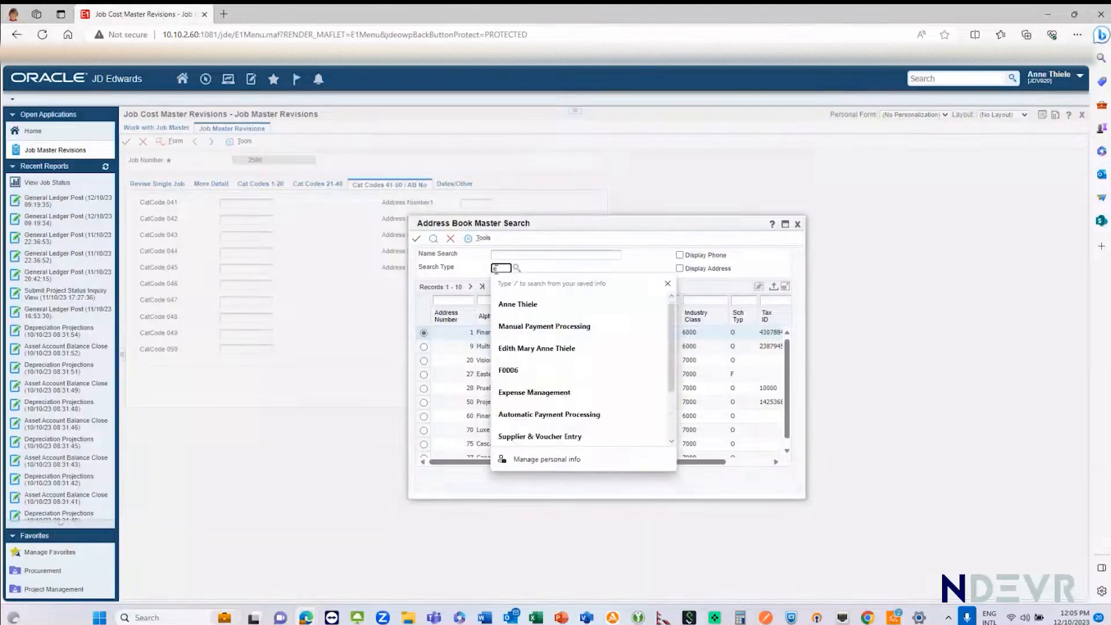
{"action": "left_click", "coordinate": [434, 239]}
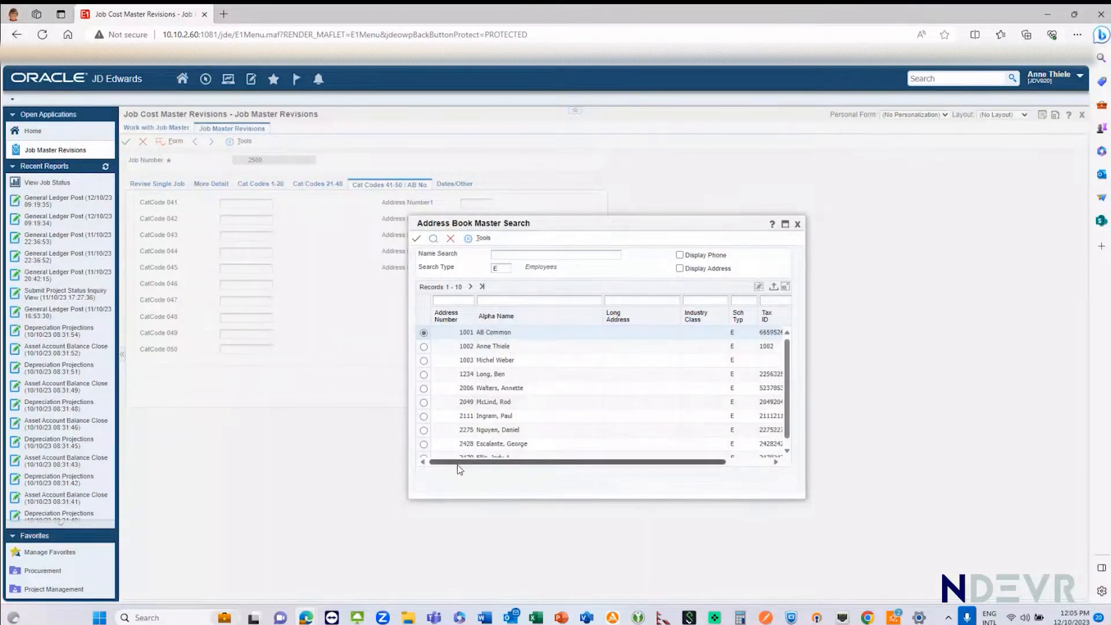
{"action": "left_click", "coordinate": [424, 390]}
{"action": "left_click", "coordinate": [416, 239]}
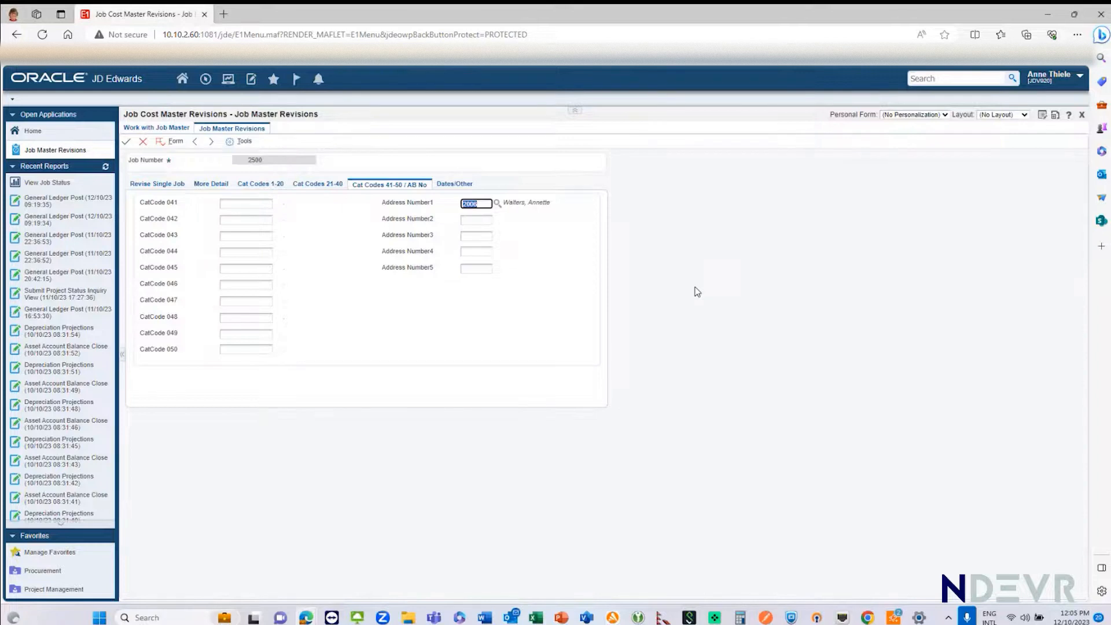
{"action": "left_click", "coordinate": [472, 221]}
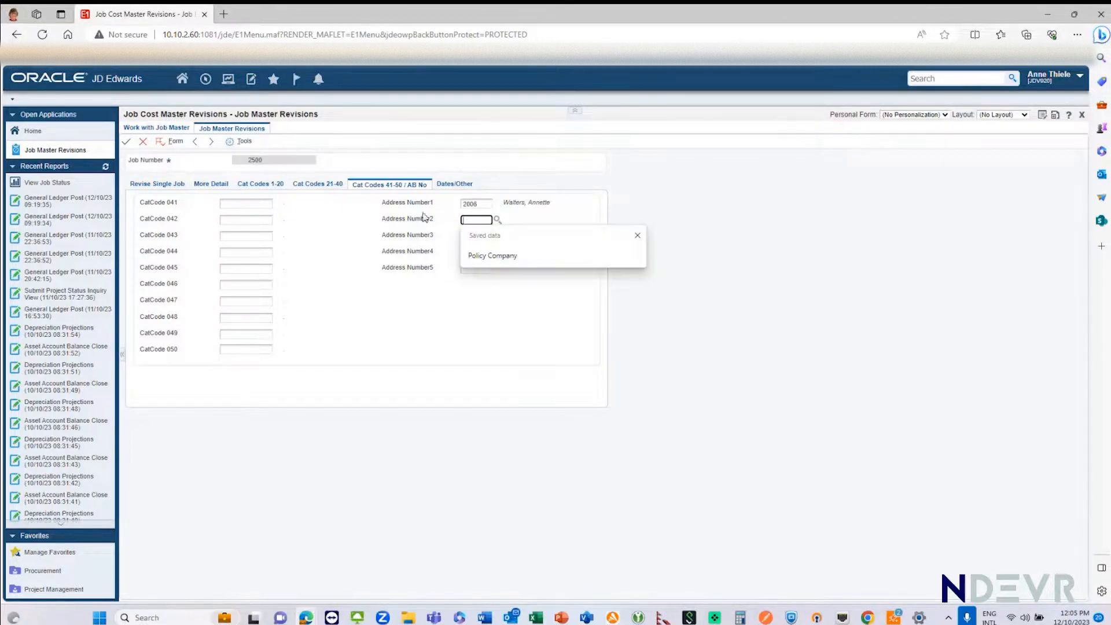
{"action": "key", "text": "shift+Tab"}
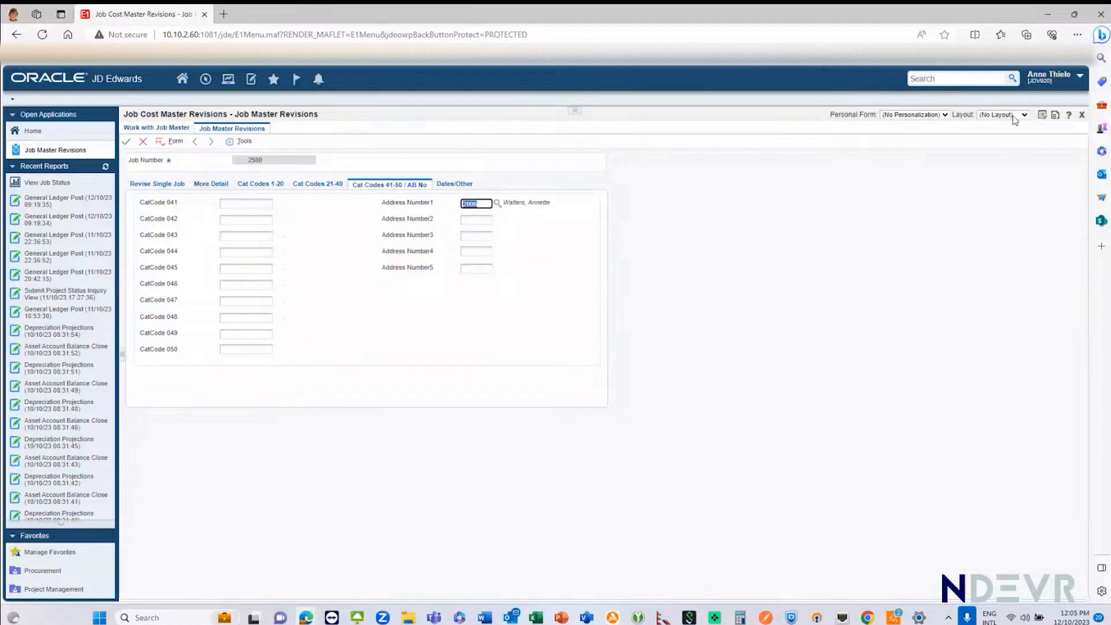
Step: Open a form extension for Job Master Revisions and rename the Address Number1 label to "Project Manager"
{"action": "left_click", "coordinate": [1057, 118]}
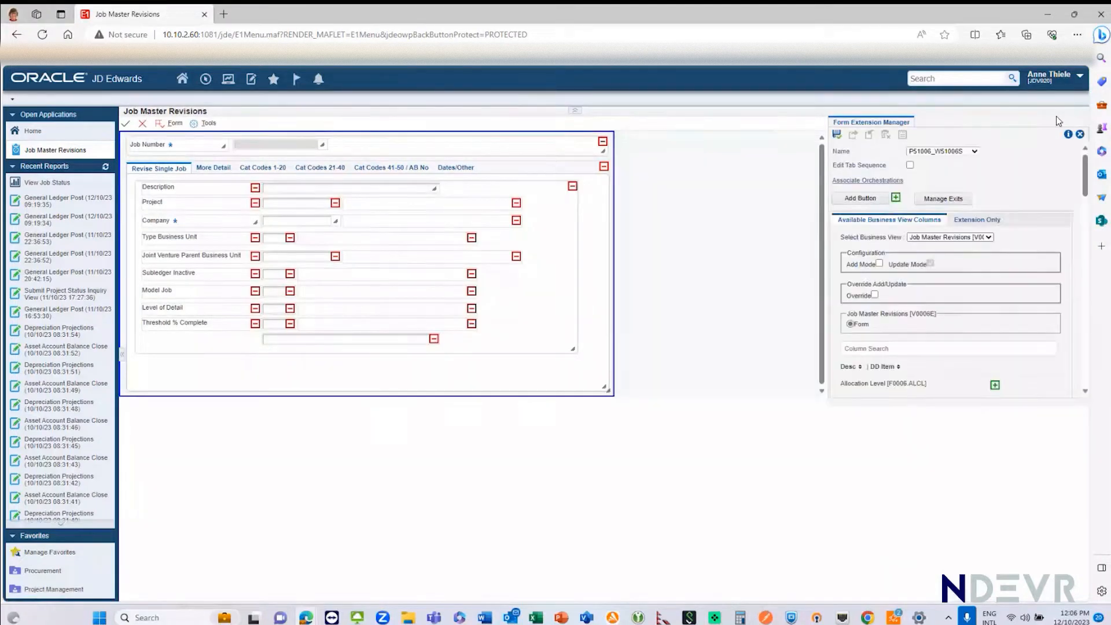
{"action": "left_click", "coordinate": [412, 168]}
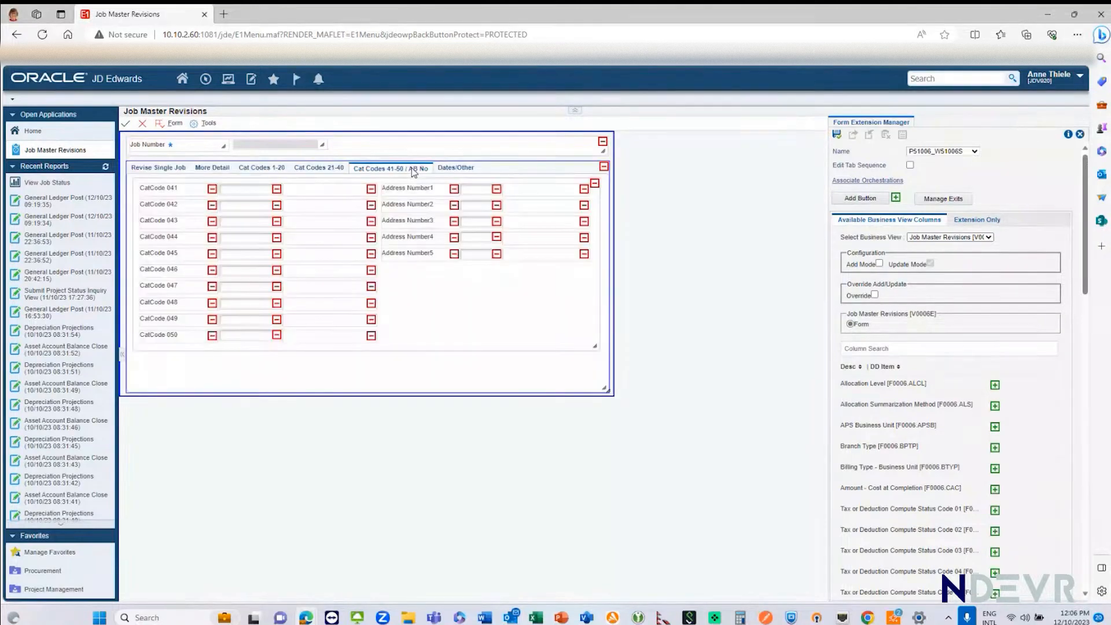
{"action": "right_click", "coordinate": [436, 195]}
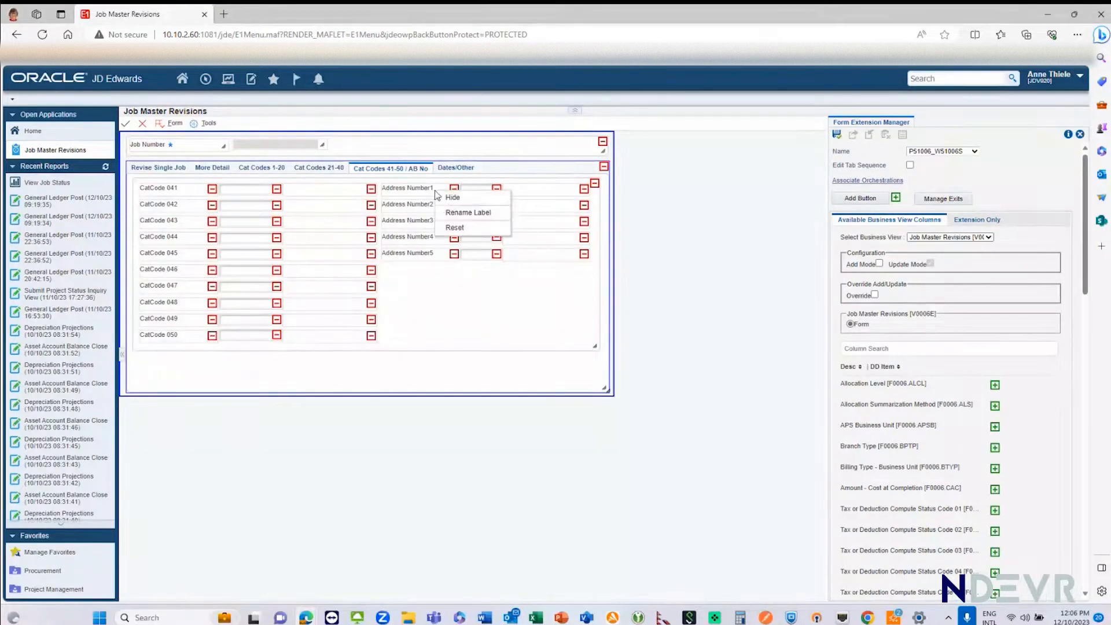
{"action": "left_click", "coordinate": [452, 213]}
{"action": "key", "text": "BackSpace"}
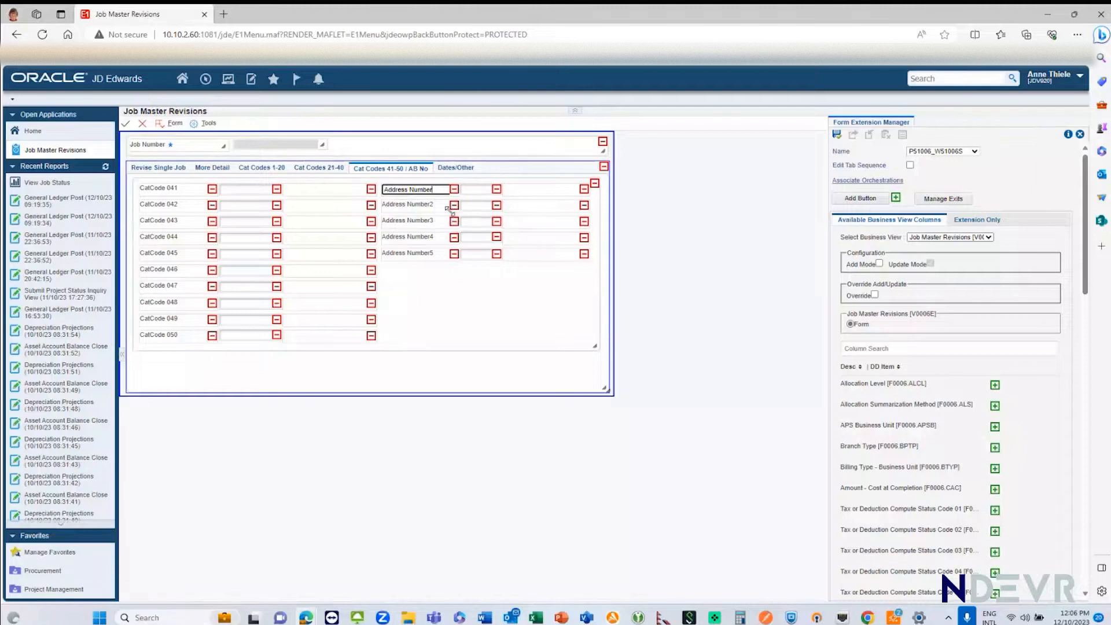
{"action": "key", "text": "BackSpace"}
{"action": "key", "text": "BackSpace"}
{"action": "key", "text": "BackSpace"}
{"action": "key", "text": "BackSpace"}
{"action": "key", "text": "BackSpace"}
{"action": "key", "text": "BackSpace"}
{"action": "key", "text": "BackSpace"}
{"action": "key", "text": "BackSpace"}
{"action": "key", "text": "BackSpace"}
{"action": "key", "text": "BackSpace"}
{"action": "key", "text": "BackSpace"}
{"action": "key", "text": "BackSpace"}
{"action": "type", "text": "Project Manager"}
{"action": "key", "text": "Return"}
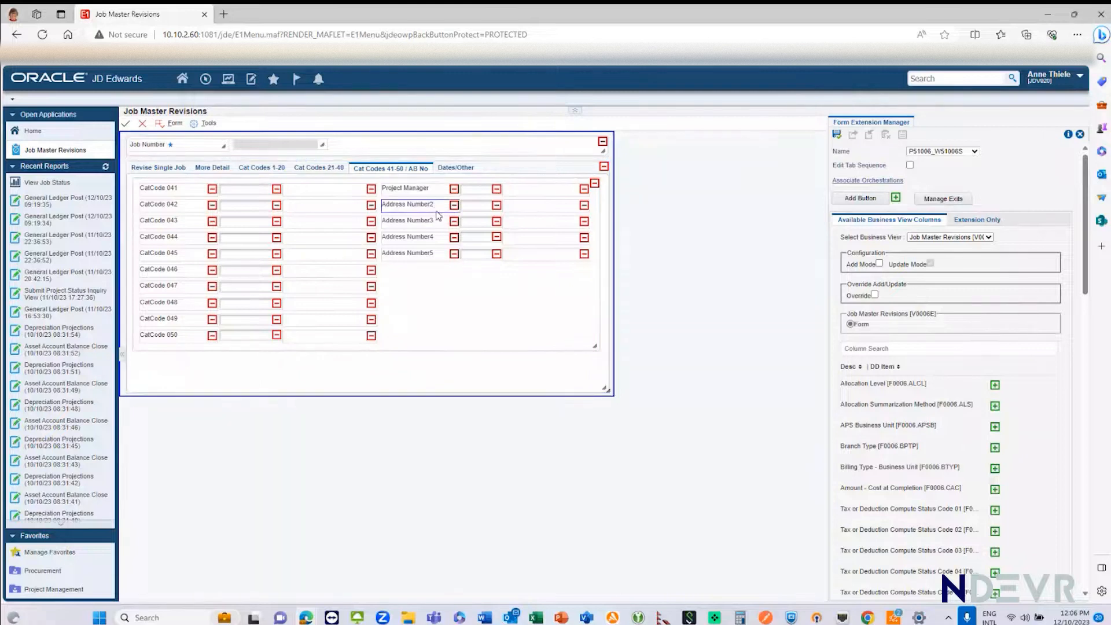
Step: Rename the Address Number2 label to "Project Sponsor" in the form extension
{"action": "right_click", "coordinate": [438, 209]}
{"action": "left_click", "coordinate": [454, 227]}
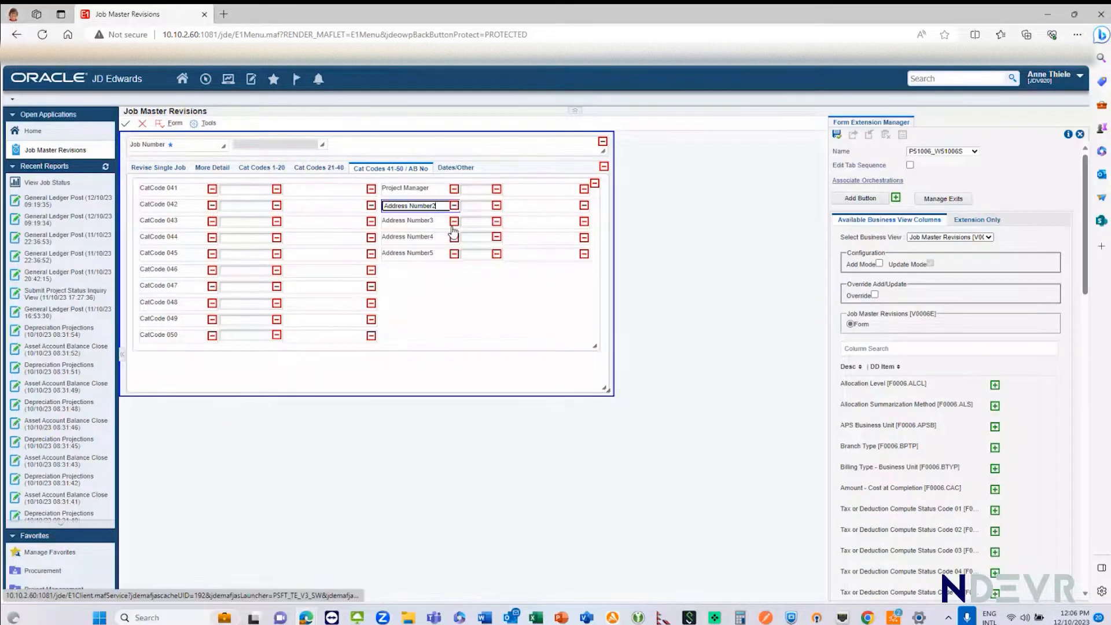
{"action": "key", "text": "BackSpace"}
{"action": "key", "text": "BackSpace"}
{"action": "key", "text": "BackSpace"}
{"action": "key", "text": "BackSpace"}
{"action": "key", "text": "BackSpace"}
{"action": "key", "text": "BackSpace"}
{"action": "key", "text": "BackSpace"}
{"action": "key", "text": "BackSpace"}
{"action": "key", "text": "BackSpace"}
{"action": "key", "text": "BackSpace"}
{"action": "key", "text": "BackSpace"}
{"action": "key", "text": "BackSpace"}
{"action": "key", "text": "BackSpace"}
{"action": "key", "text": "BackSpace"}
{"action": "key", "text": "BackSpace"}
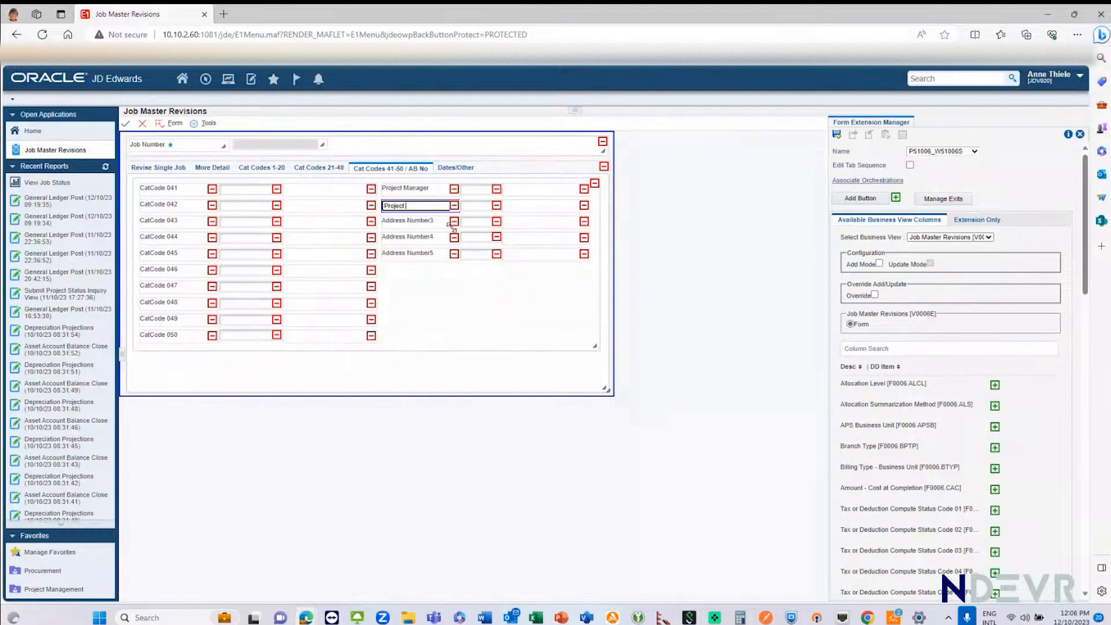
{"action": "type", "text": "Project Sponsor"}
{"action": "left_click", "coordinate": [432, 223]}
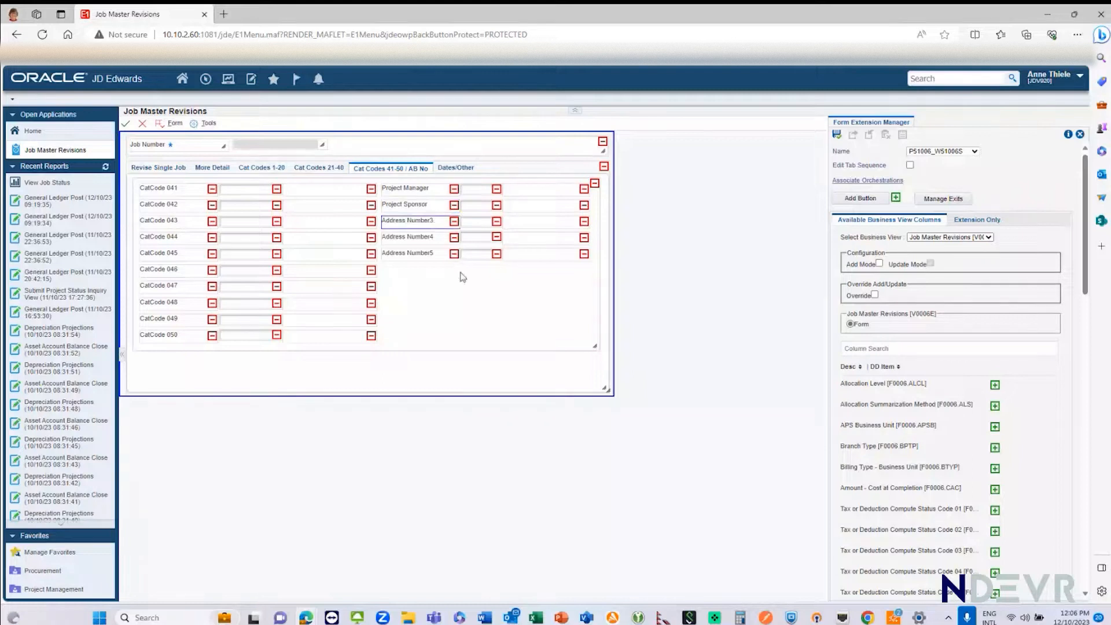
Step: Hide the labels, entry fields and descriptions of Address Number3, Address Number4 and Address Number5
{"action": "left_click", "coordinate": [455, 222]}
{"action": "left_click", "coordinate": [455, 238]}
{"action": "left_click", "coordinate": [454, 253]}
{"action": "left_click", "coordinate": [497, 222]}
{"action": "left_click", "coordinate": [497, 237]}
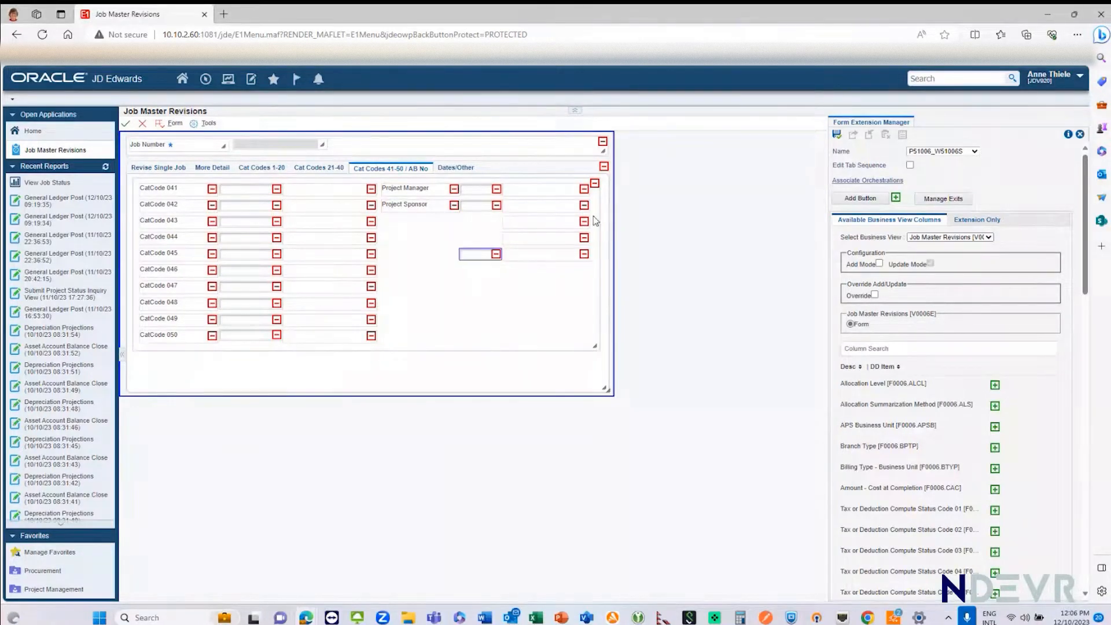
{"action": "left_click", "coordinate": [496, 254]}
{"action": "left_click", "coordinate": [584, 222]}
{"action": "left_click", "coordinate": [584, 237]}
{"action": "left_click", "coordinate": [584, 254]}
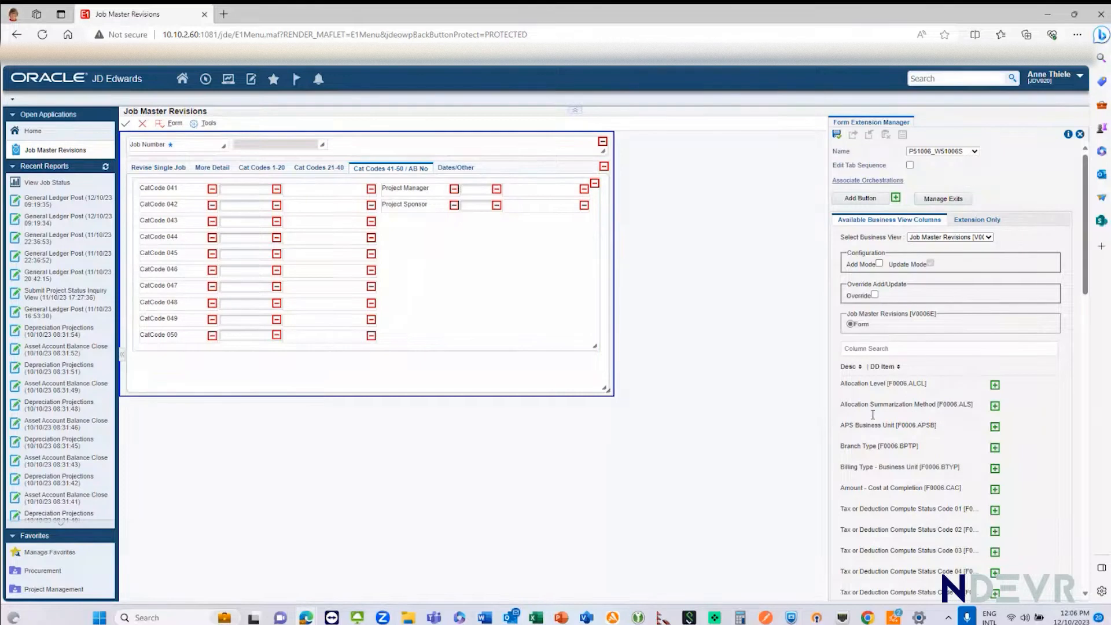
Step: Browse the available business view columns and move the Equipment Rate Code field and label to the far end of their row under Dates/Other
{"action": "scroll", "coordinate": [880, 457], "scroll_direction": "down", "scroll_amount": 5}
{"action": "scroll", "coordinate": [878, 457], "scroll_direction": "down", "scroll_amount": 10}
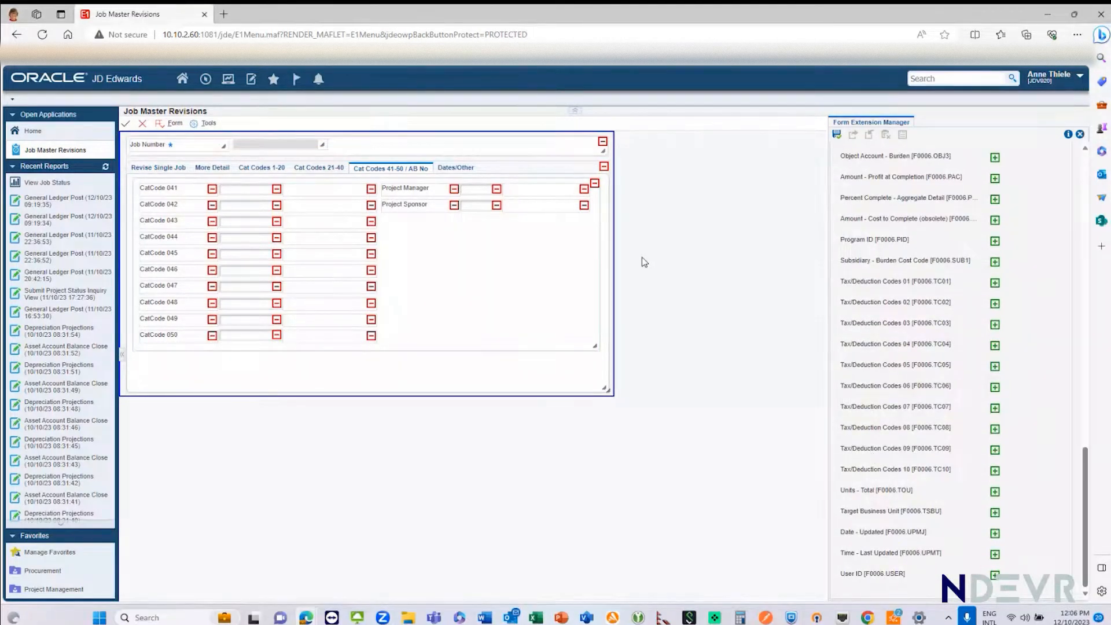
{"action": "scroll", "coordinate": [842, 372], "scroll_direction": "up", "scroll_amount": 15}
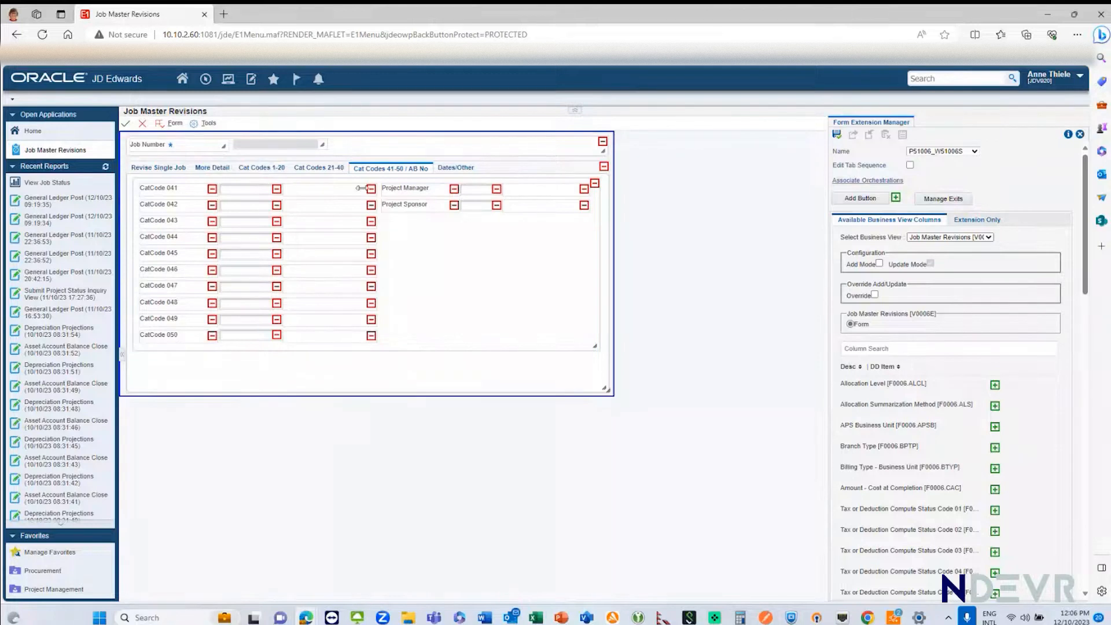
{"action": "left_click", "coordinate": [452, 169]}
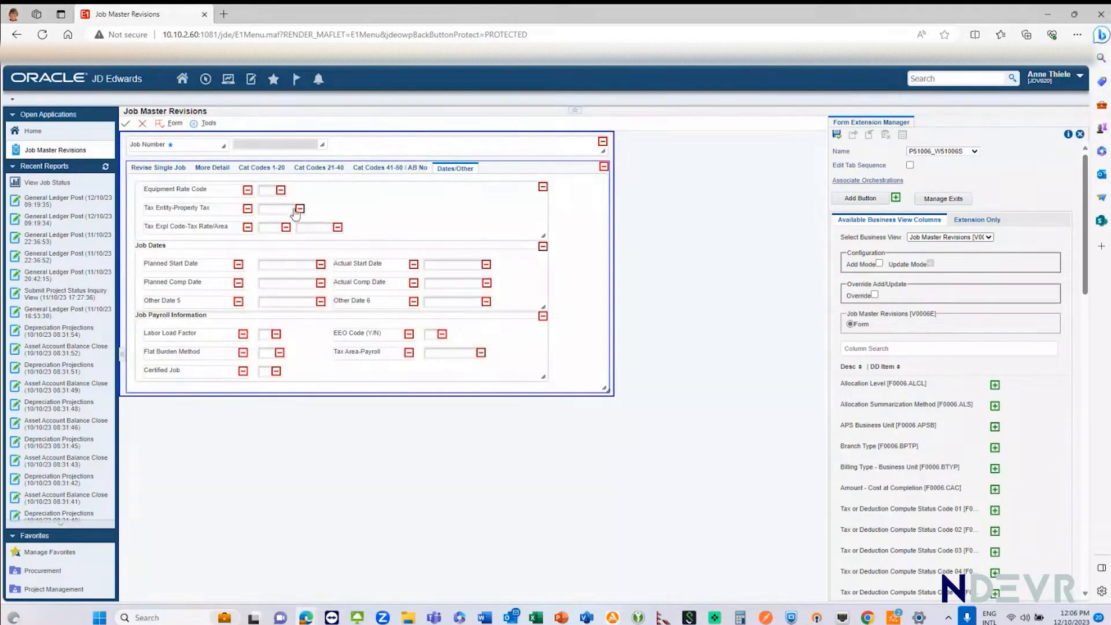
{"action": "left_click_drag", "start_coordinate": [272, 194], "coordinate": [510, 190]}
{"action": "left_click_drag", "start_coordinate": [203, 193], "coordinate": [398, 187]}
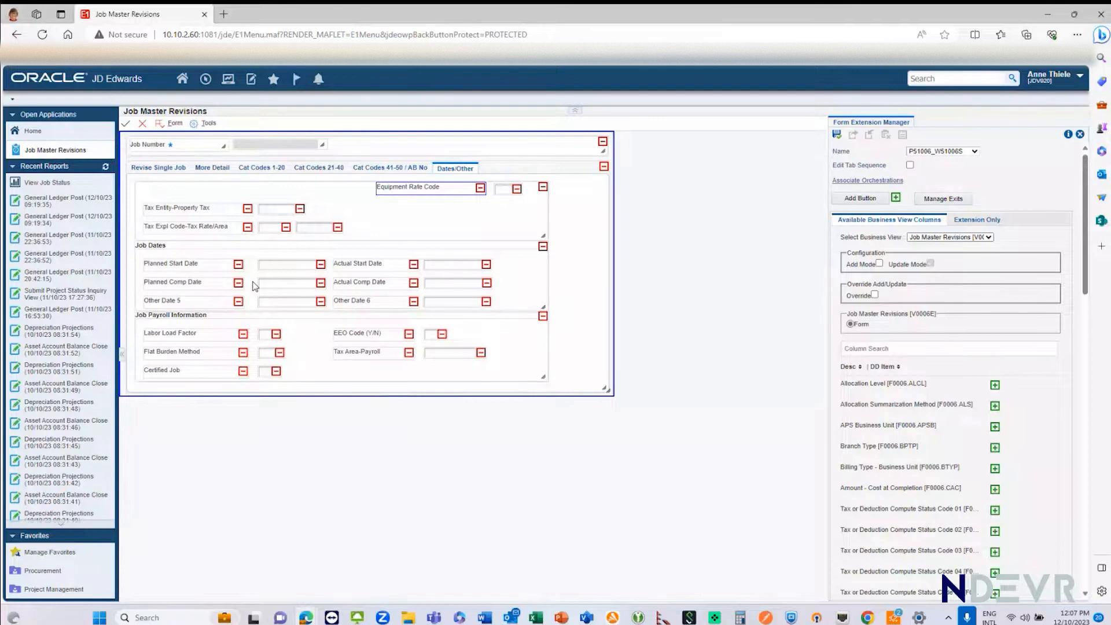
Step: Return to the category codes 41-50 and address number fields, save the form extension and leave its editor
{"action": "left_click", "coordinate": [389, 172]}
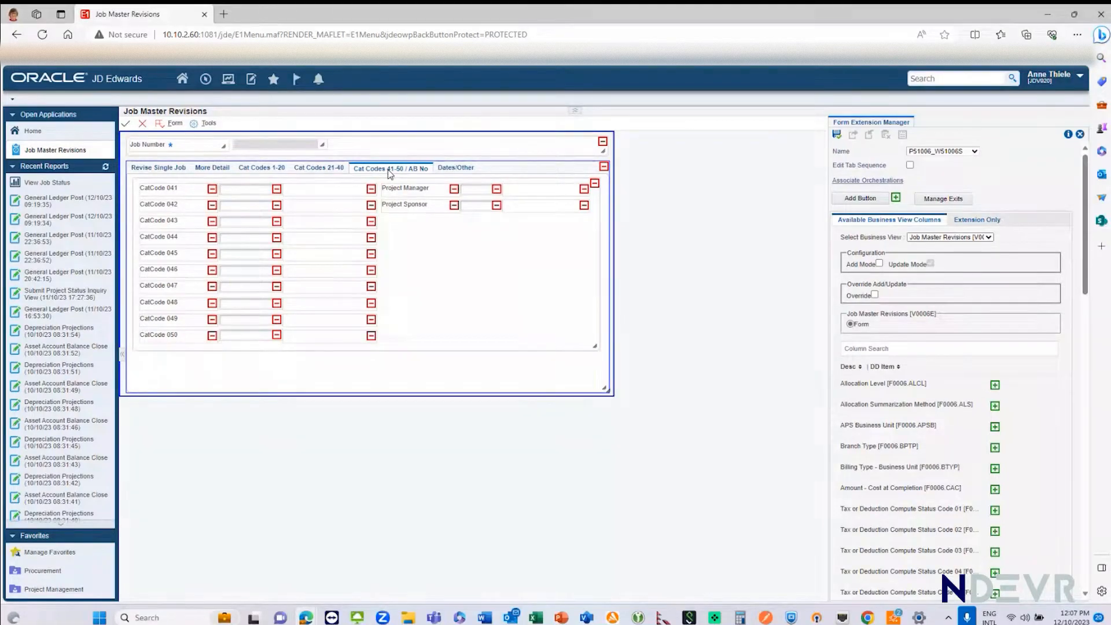
{"action": "left_click", "coordinate": [838, 136]}
{"action": "left_click", "coordinate": [1080, 135]}
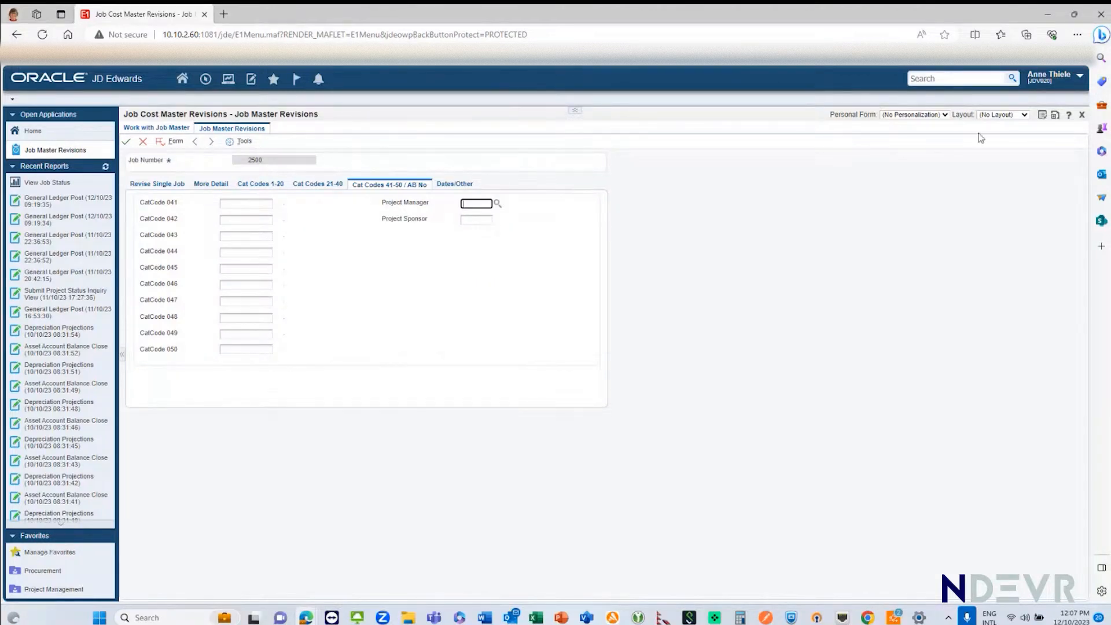
Step: Start a personal form for Job Master Revisions and rename the Project Manager label to "Approver"
{"action": "left_click", "coordinate": [1043, 115]}
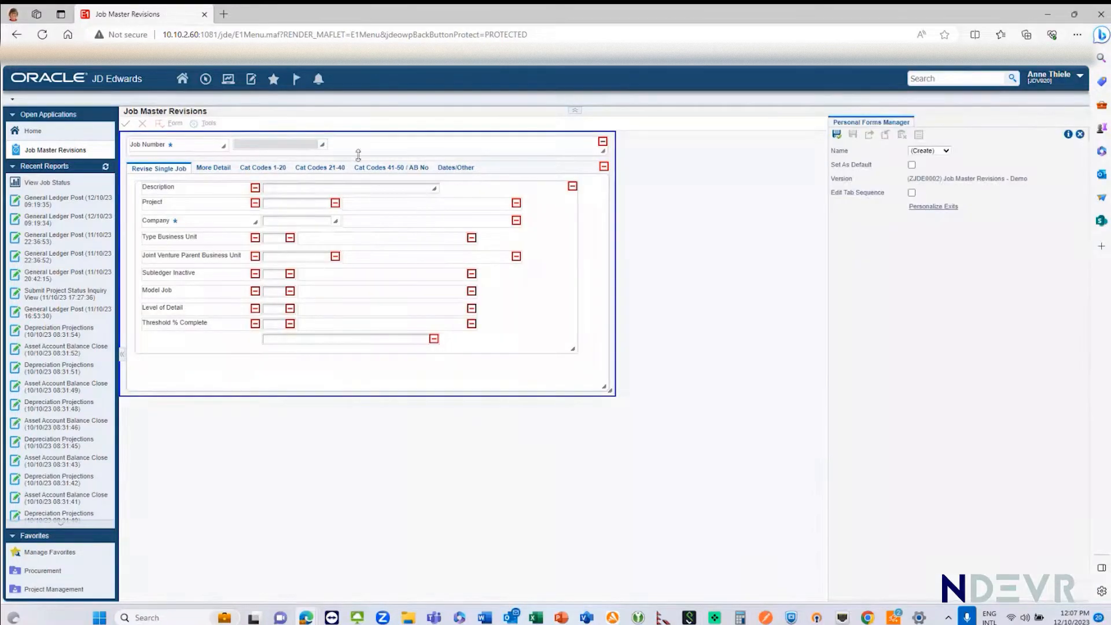
{"action": "left_click", "coordinate": [385, 169]}
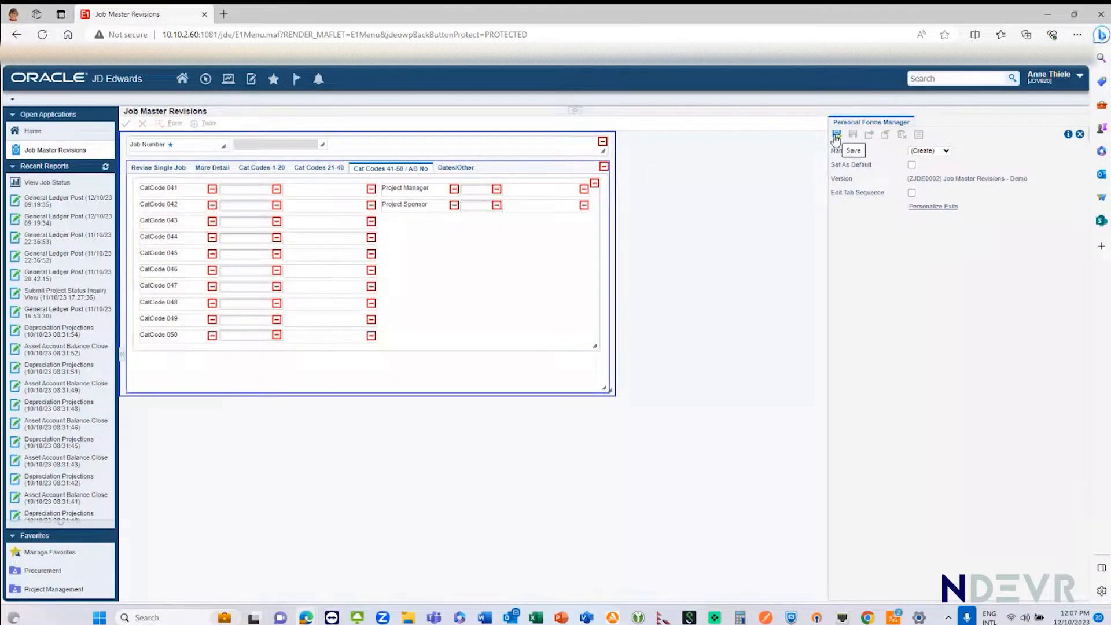
{"action": "left_click", "coordinate": [433, 191]}
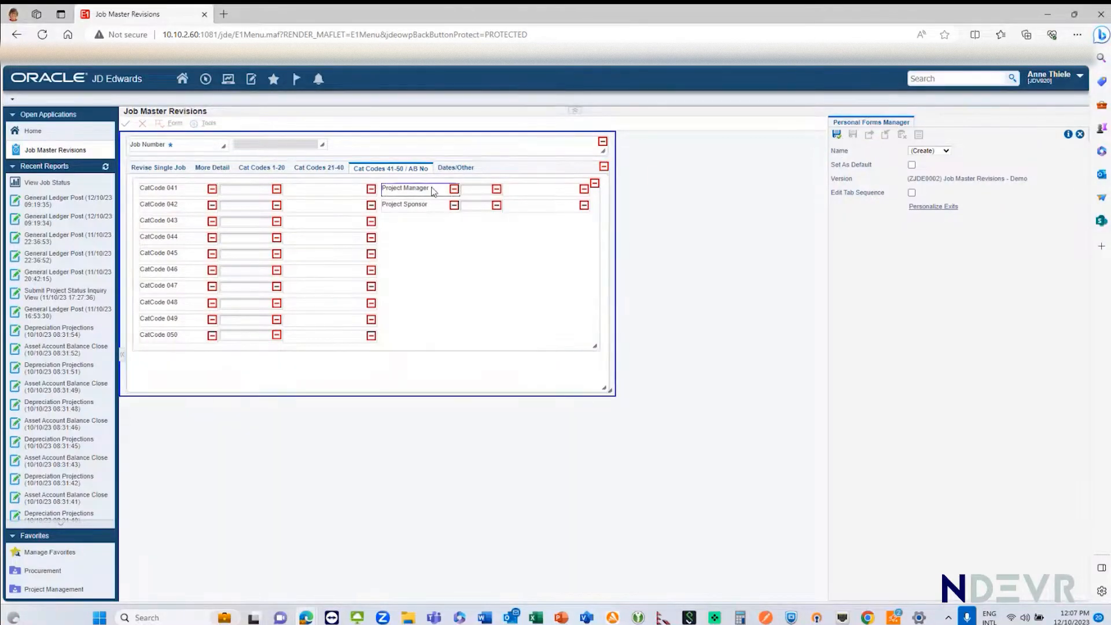
{"action": "right_click", "coordinate": [433, 191]}
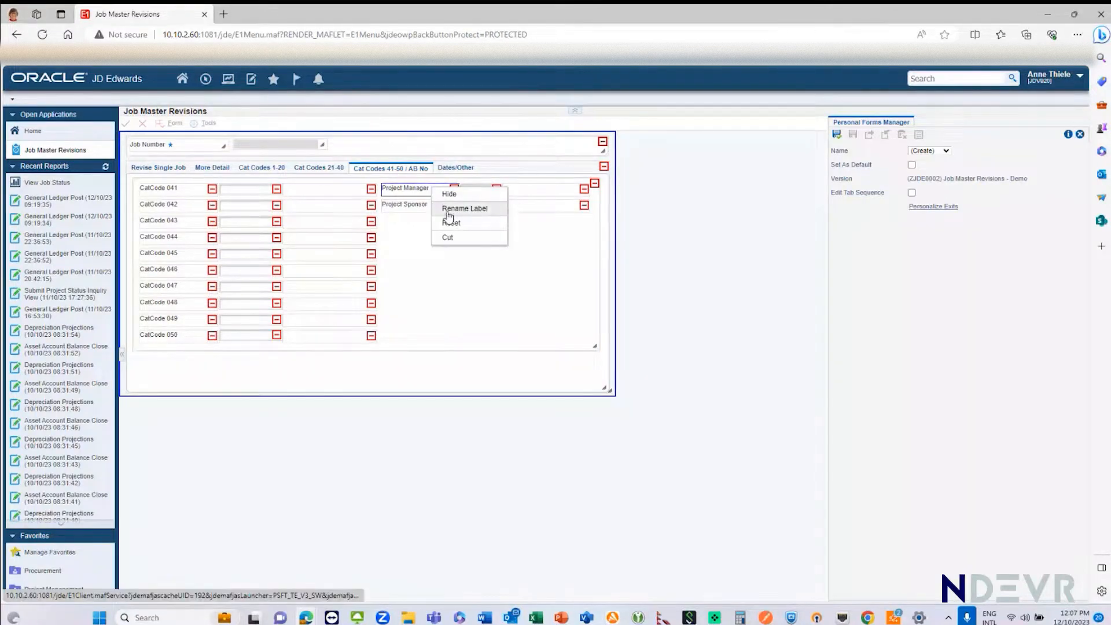
{"action": "left_click", "coordinate": [449, 209]}
{"action": "key", "text": "BackSpace"}
{"action": "key", "text": "BackSpace"}
{"action": "key", "text": "BackSpace"}
{"action": "key", "text": "BackSpace"}
{"action": "key", "text": "BackSpace"}
{"action": "key", "text": "BackSpace"}
{"action": "key", "text": "BackSpace"}
{"action": "key", "text": "BackSpace"}
{"action": "key", "text": "BackSpace"}
{"action": "key", "text": "BackSpace"}
{"action": "key", "text": "BackSpace"}
{"action": "key", "text": "BackSpace"}
{"action": "key", "text": "BackSpace"}
{"action": "key", "text": "BackSpace"}
{"action": "key", "text": "BackSpace"}
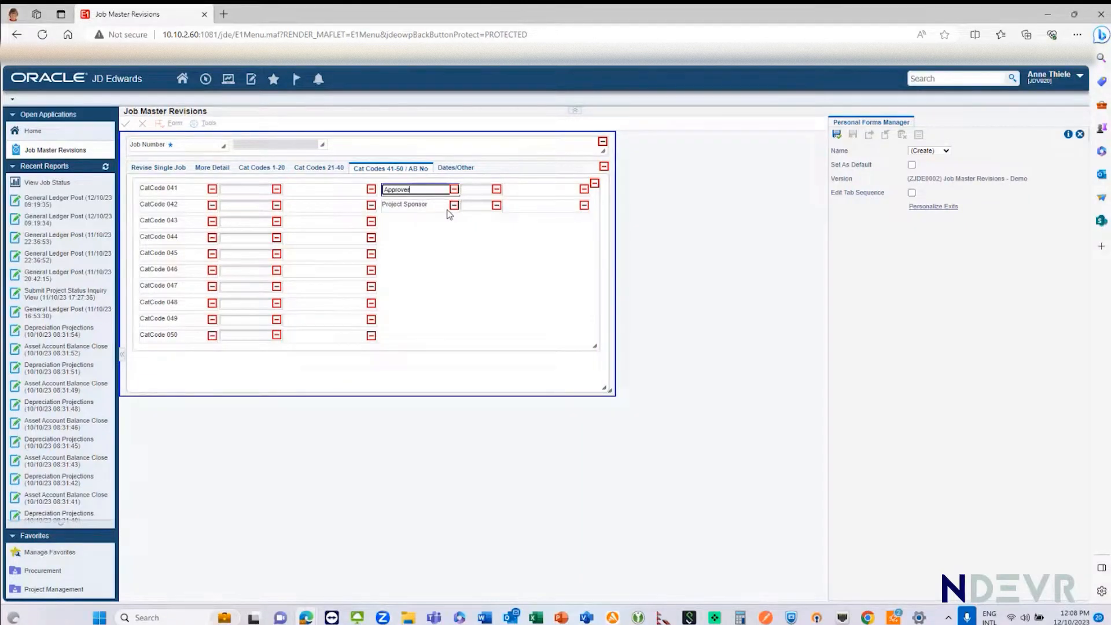
{"action": "type", "text": "Approver"}
{"action": "left_click", "coordinate": [481, 263]}
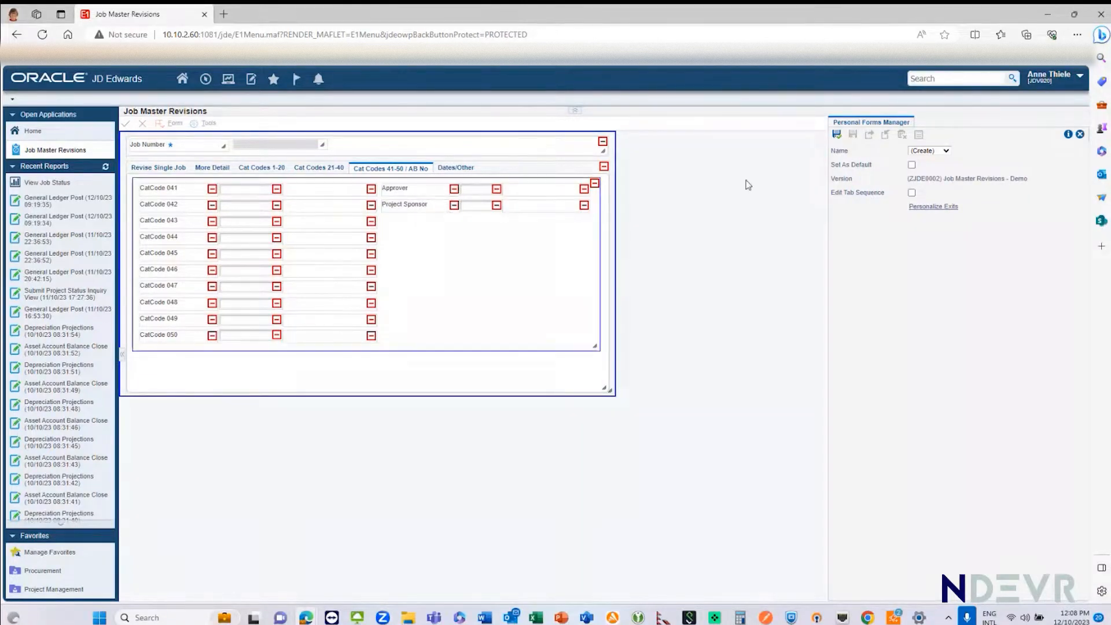
Step: Save the personal form as "AP", leave its editor and open the choice of personal forms for the job record
{"action": "left_click", "coordinate": [837, 136]}
{"action": "type", "text": "AP"}
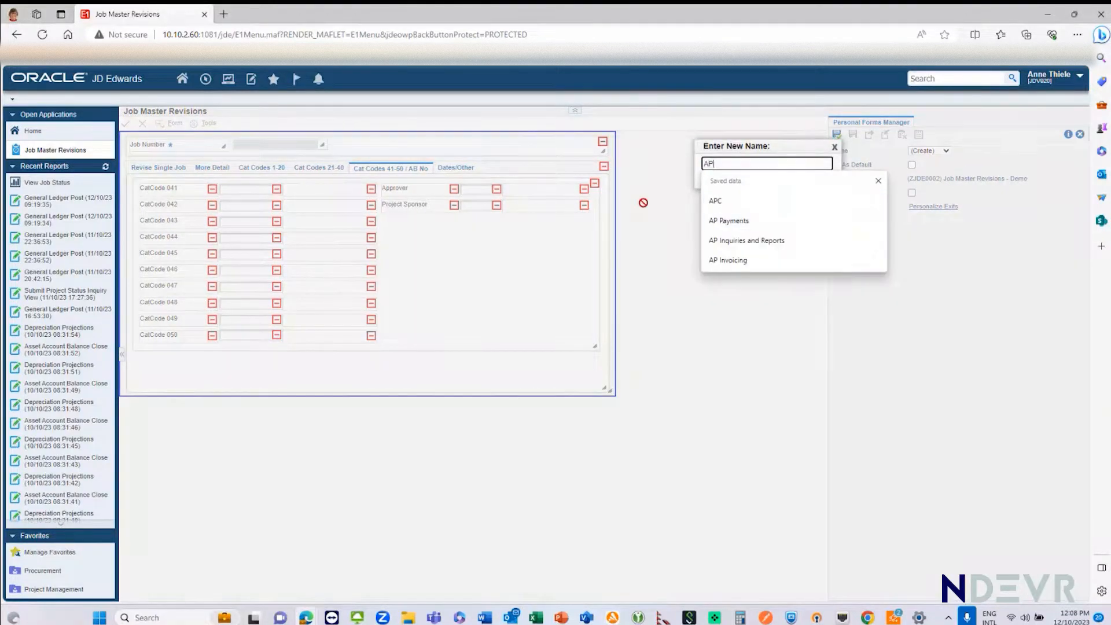
{"action": "left_click", "coordinate": [673, 198]}
{"action": "left_click", "coordinate": [751, 180]}
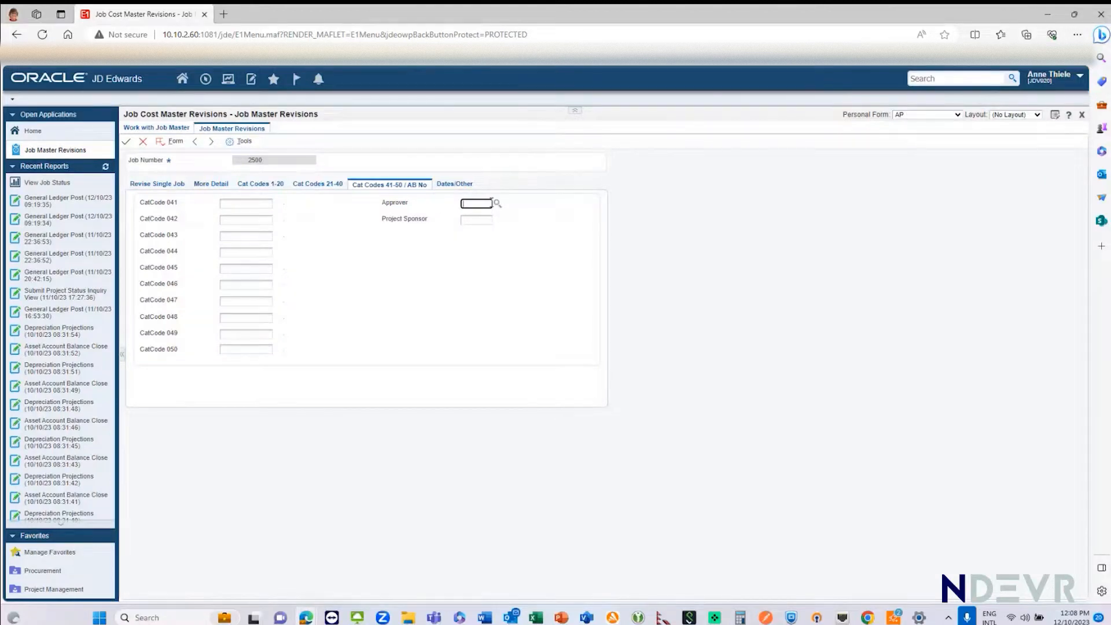
{"action": "left_click", "coordinate": [958, 115]}
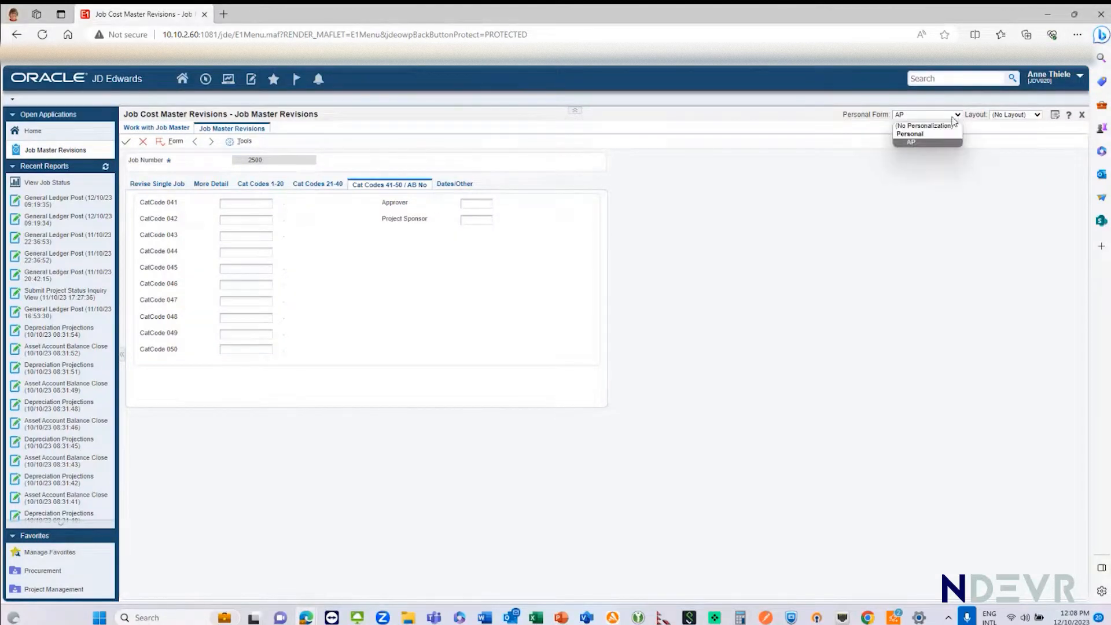
Step: Set the job record's personal form to (No Personalization) and leave Job Master Revisions without saving
{"action": "left_click", "coordinate": [917, 125]}
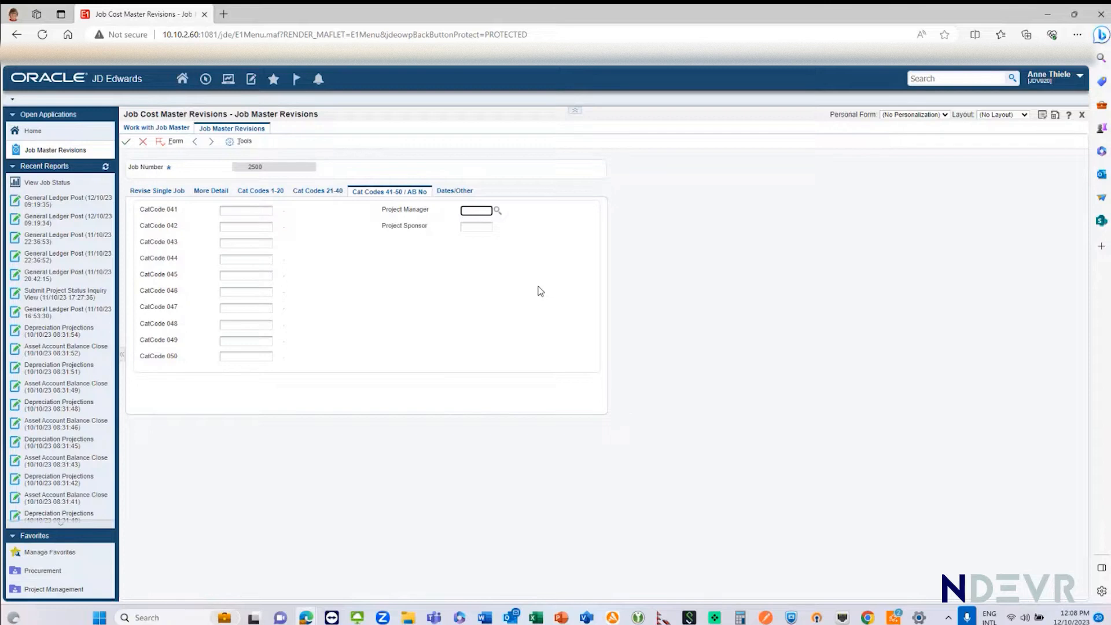
{"action": "left_click", "coordinate": [143, 144]}
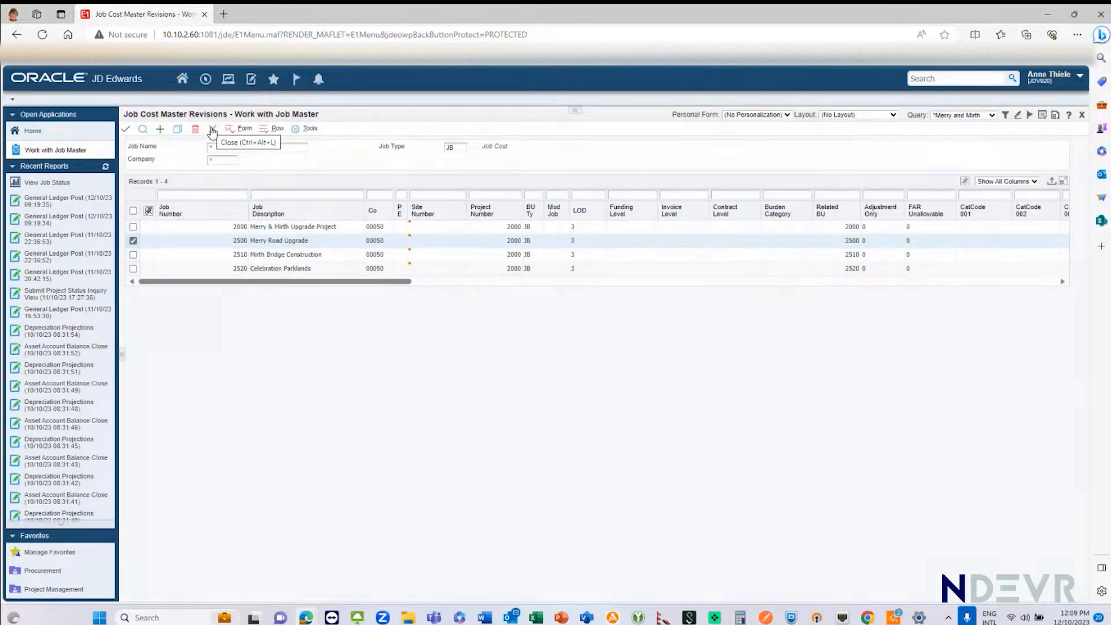
Step: Open the original budget of the Merry Road Upgrade job
{"action": "left_click", "coordinate": [237, 130]}
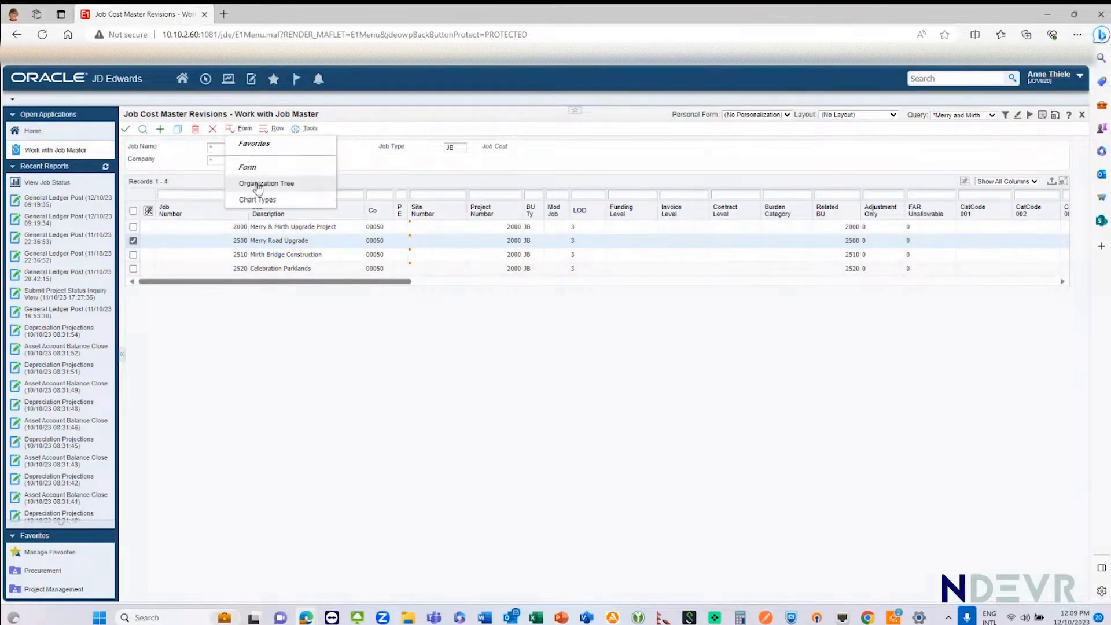
{"action": "left_click", "coordinate": [268, 133]}
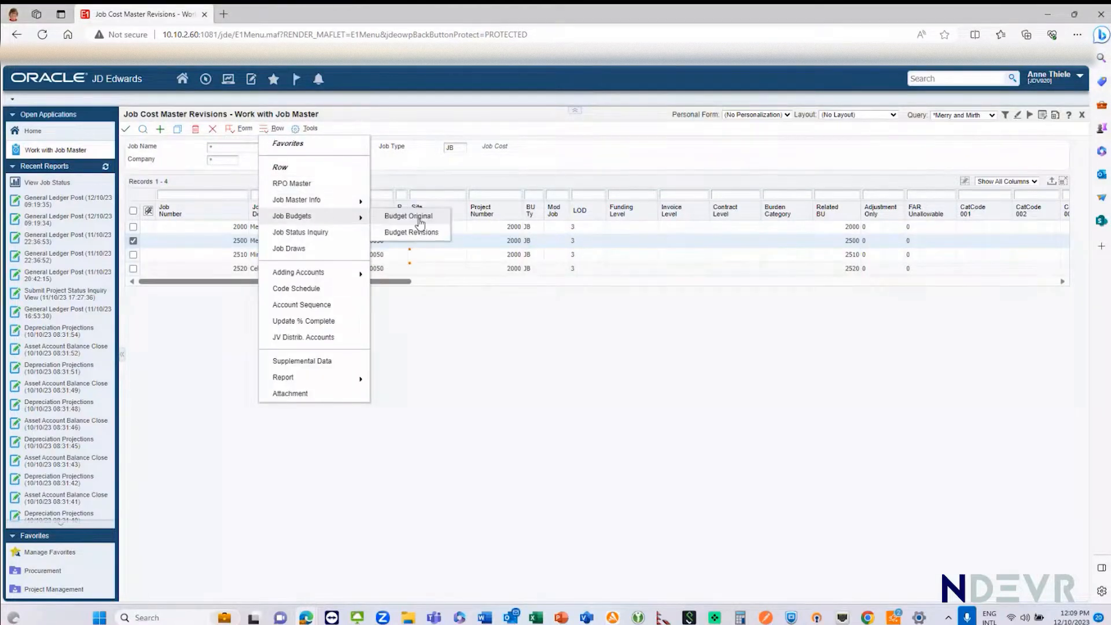
{"action": "left_click", "coordinate": [431, 222]}
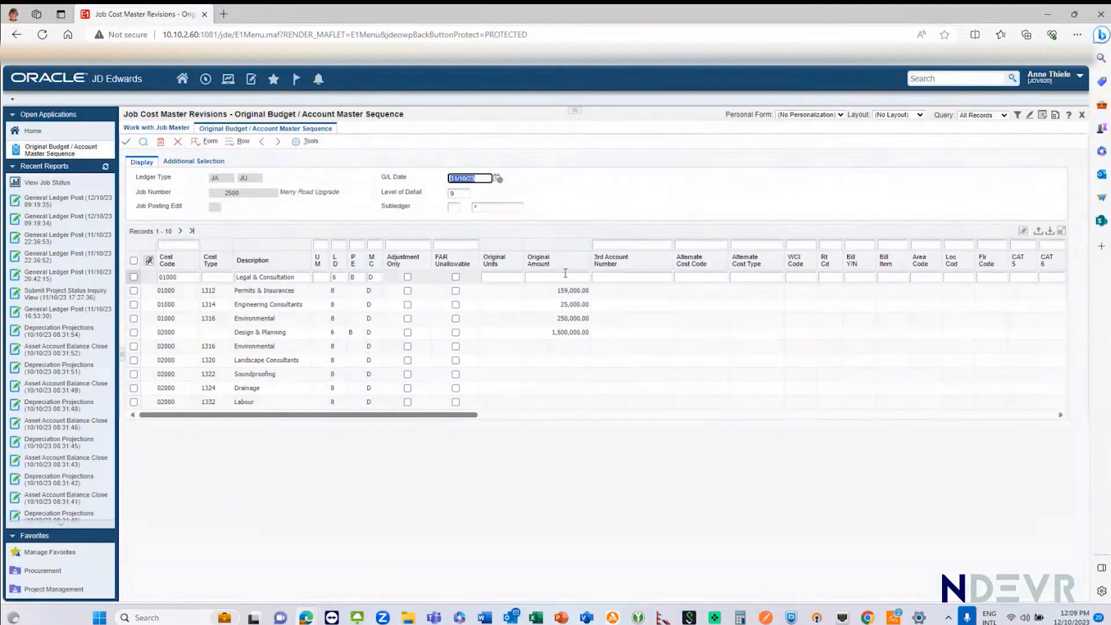
Step: Mark the 01000 cost lines and the Design & Planning line to examine their original budget amounts, and close the budget without saving
{"action": "left_click", "coordinate": [134, 291]}
{"action": "left_click", "coordinate": [134, 305]}
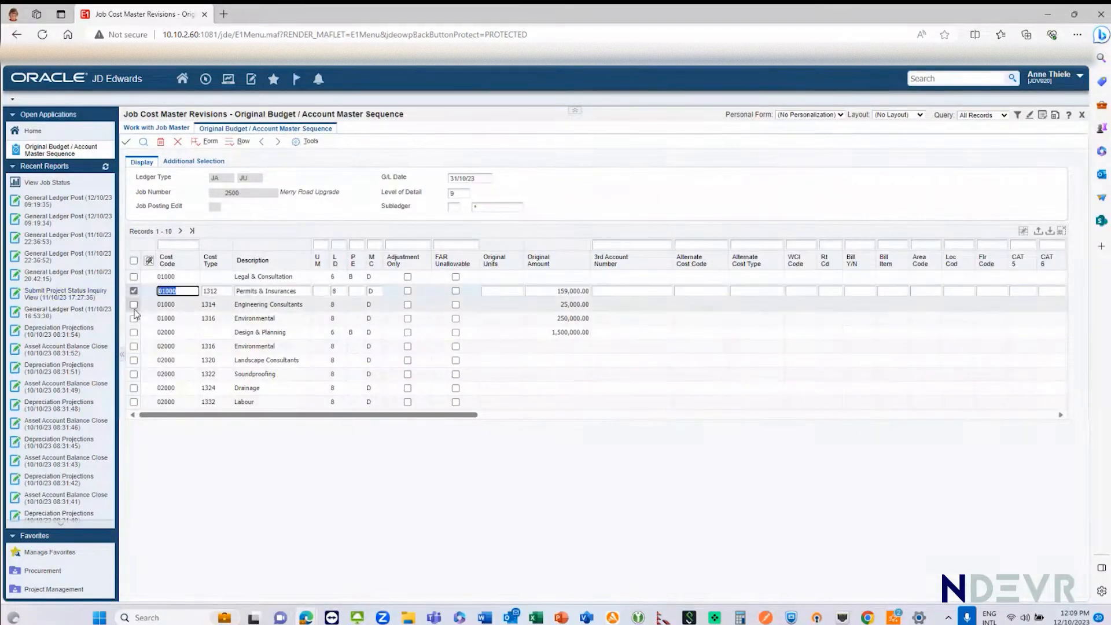
{"action": "left_click", "coordinate": [134, 319]}
{"action": "left_click", "coordinate": [134, 332]}
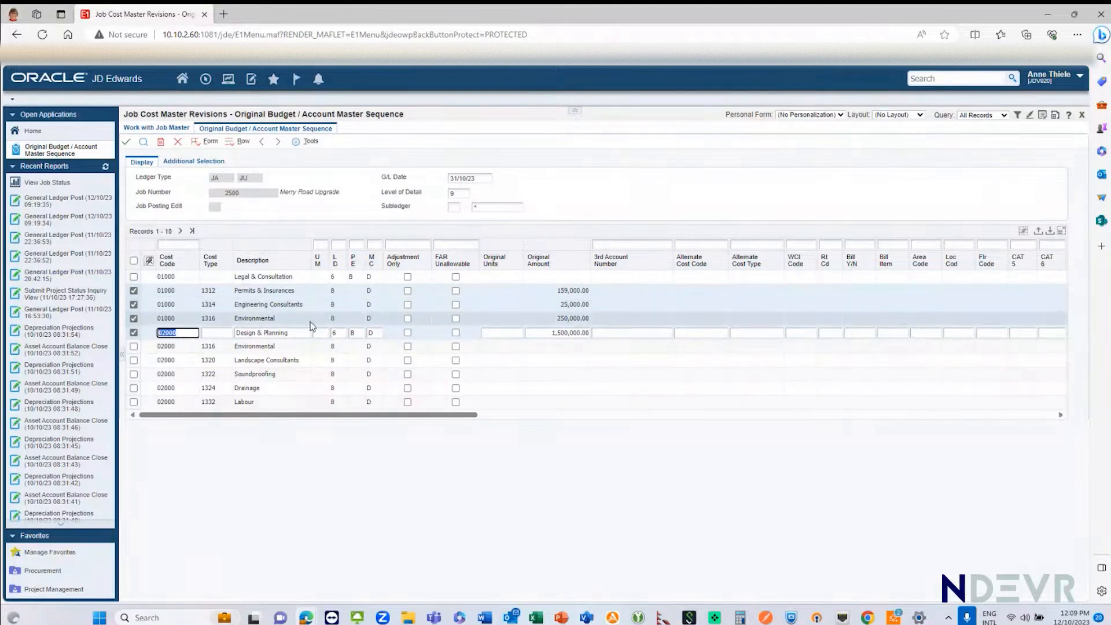
{"action": "left_click", "coordinate": [133, 277]}
{"action": "left_click", "coordinate": [134, 291]}
{"action": "left_click", "coordinate": [134, 305]}
{"action": "left_click", "coordinate": [134, 319]}
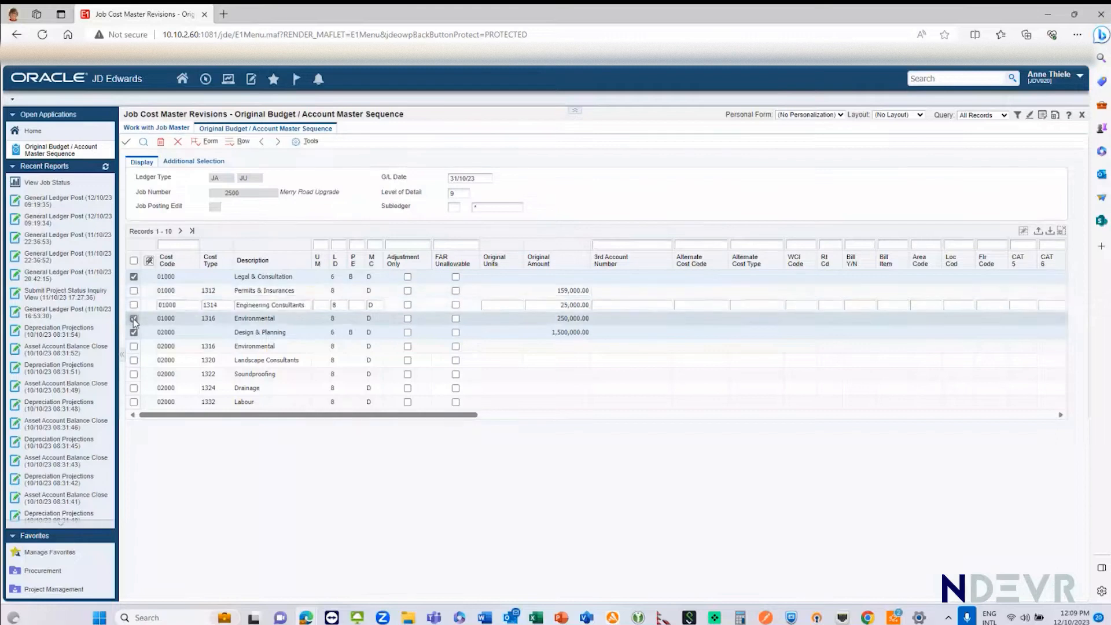
{"action": "left_click", "coordinate": [134, 333]}
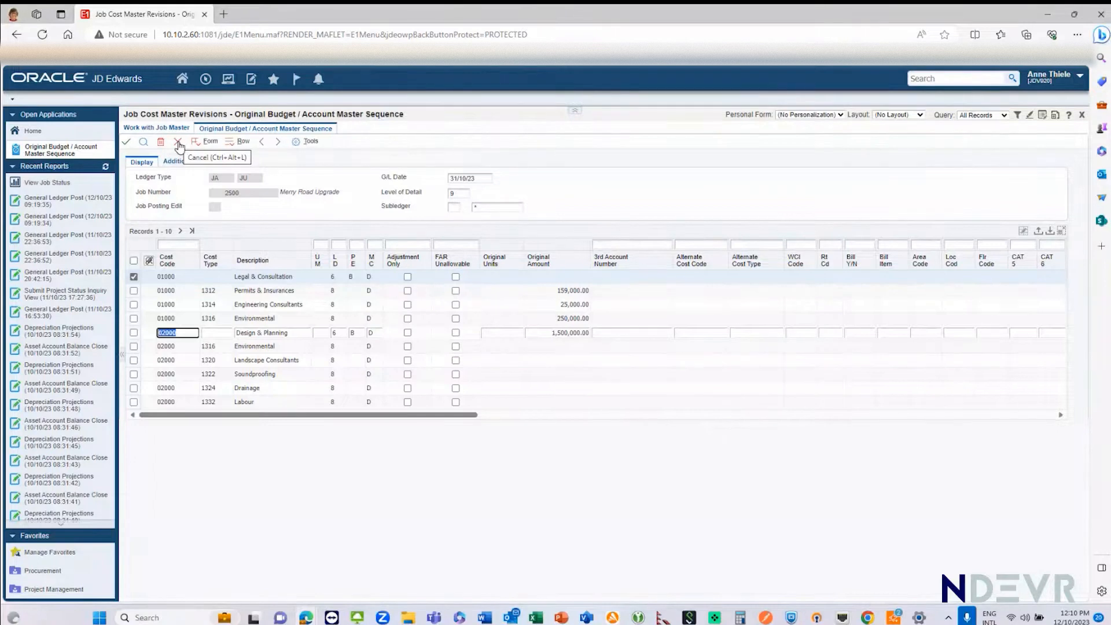
{"action": "left_click", "coordinate": [178, 143]}
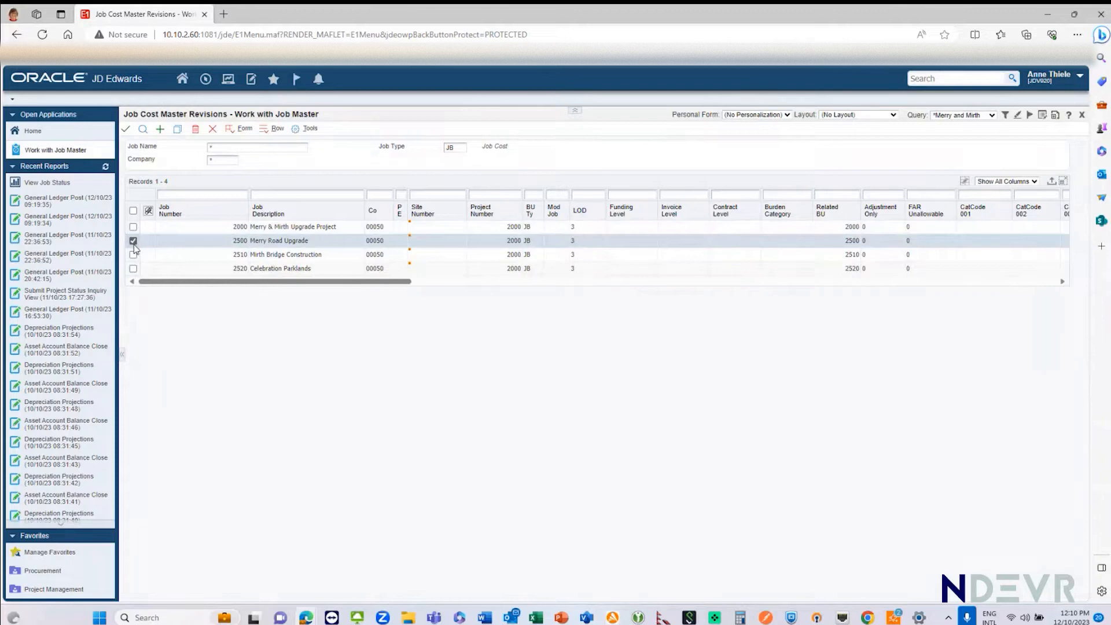
Step: Open the budget revisions for the Merry Road Upgrade job
{"action": "left_click", "coordinate": [227, 131]}
{"action": "left_click", "coordinate": [264, 131]}
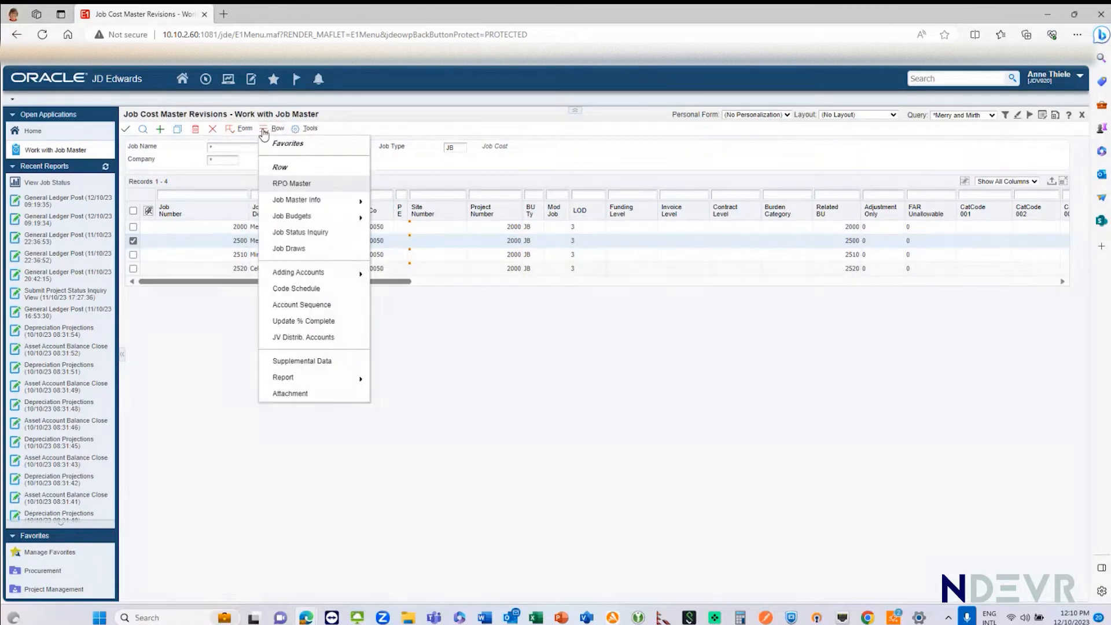
{"action": "mouse_move", "coordinate": [295, 220]}
{"action": "left_click", "coordinate": [412, 232]}
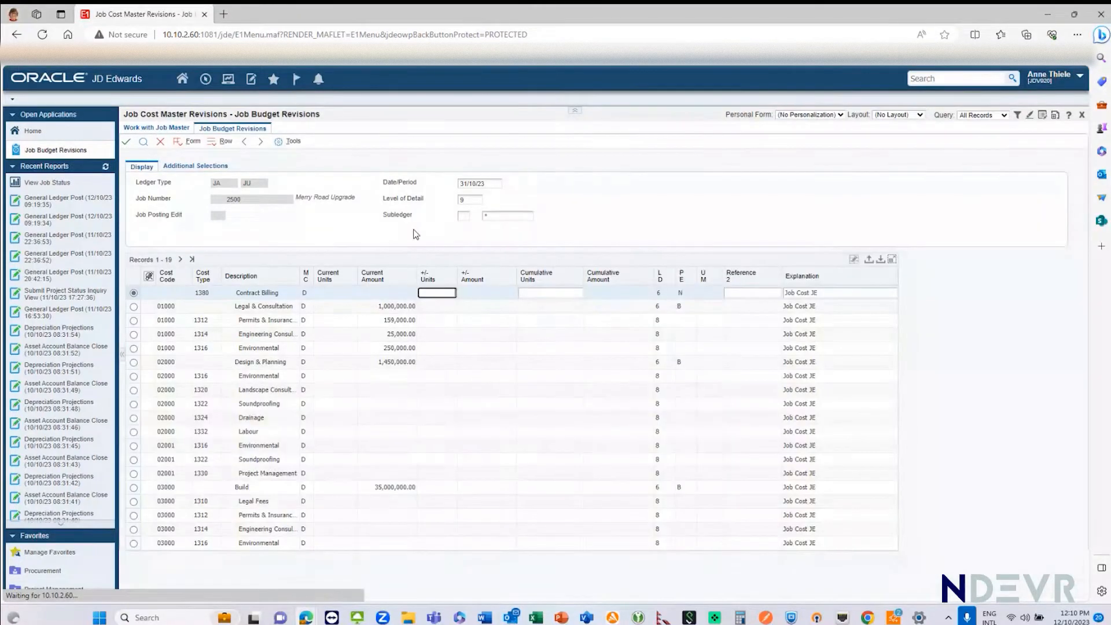
{"action": "left_click", "coordinate": [428, 293]}
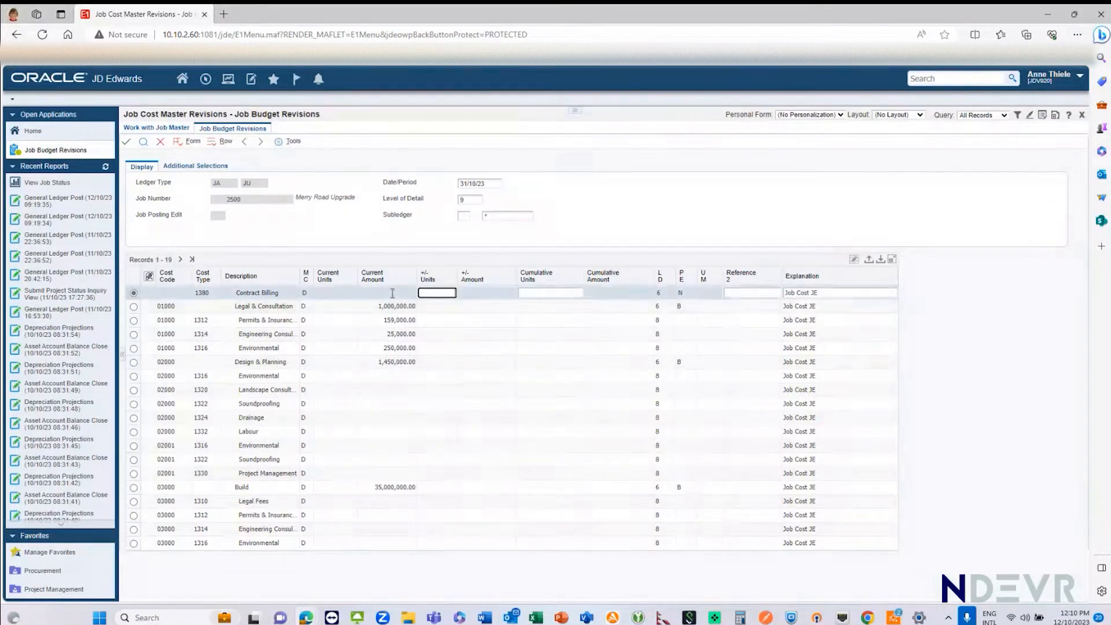
Step: Enter a budget increase of 1,000,000 for the Build line of cost code 03000 and save the revision
{"action": "left_click", "coordinate": [437, 488]}
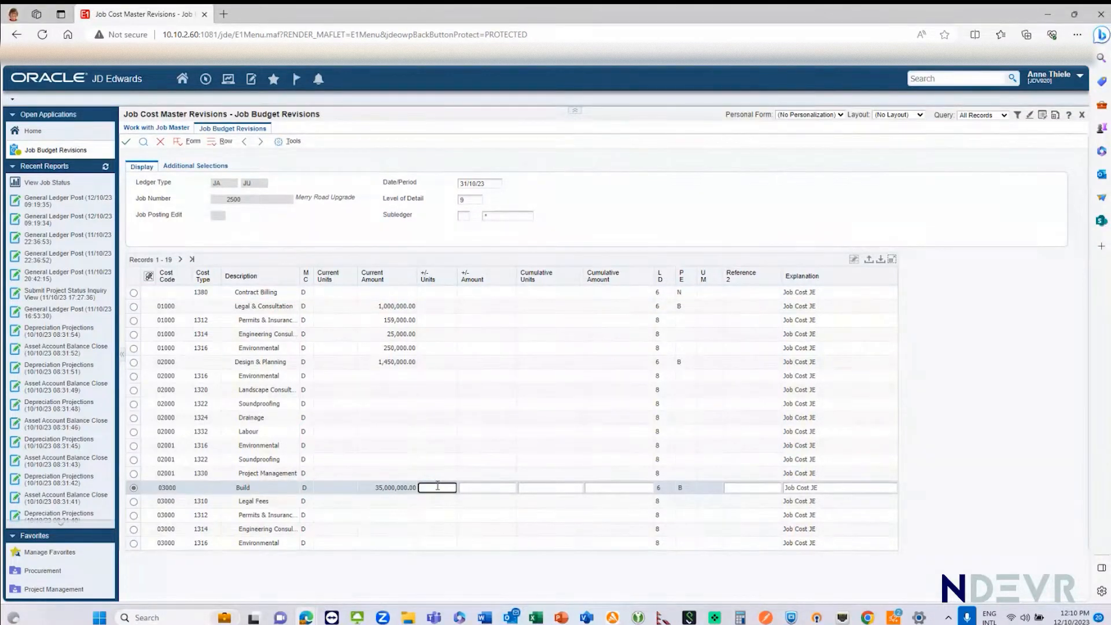
{"action": "left_click", "coordinate": [479, 488]}
{"action": "type", "text": "1,000,000"}
{"action": "key", "text": "Return"}
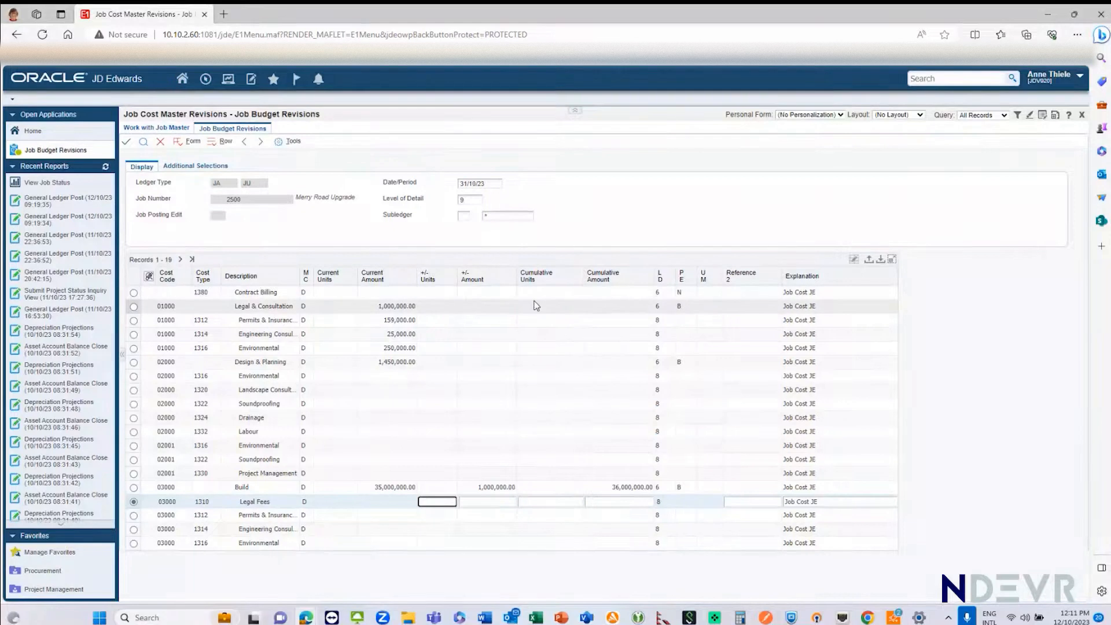
{"action": "left_click", "coordinate": [591, 307]}
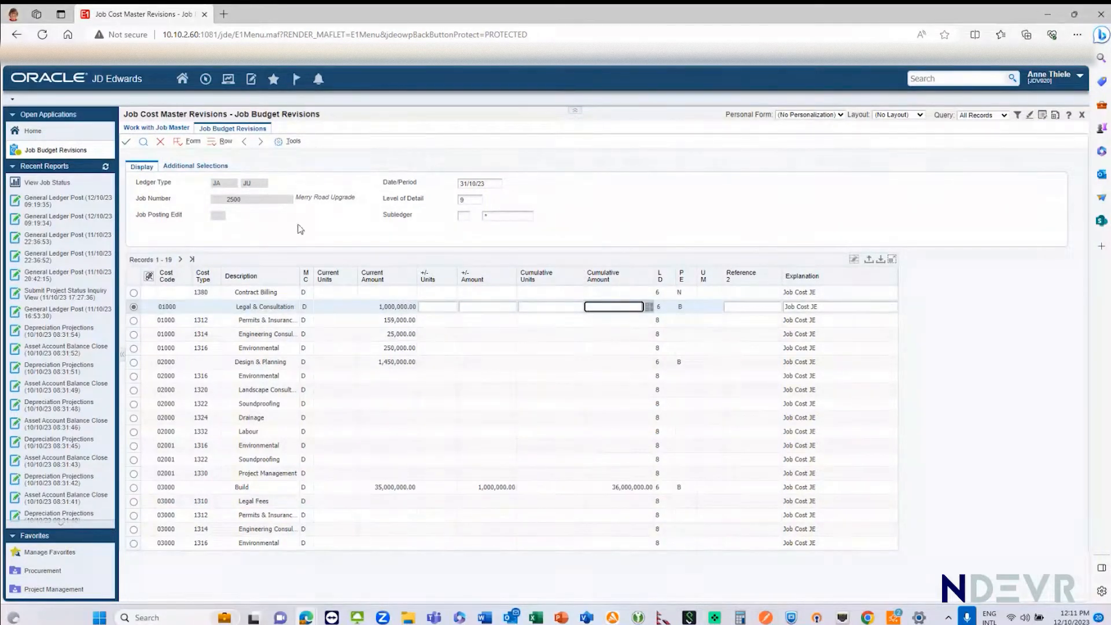
{"action": "left_click", "coordinate": [127, 144]}
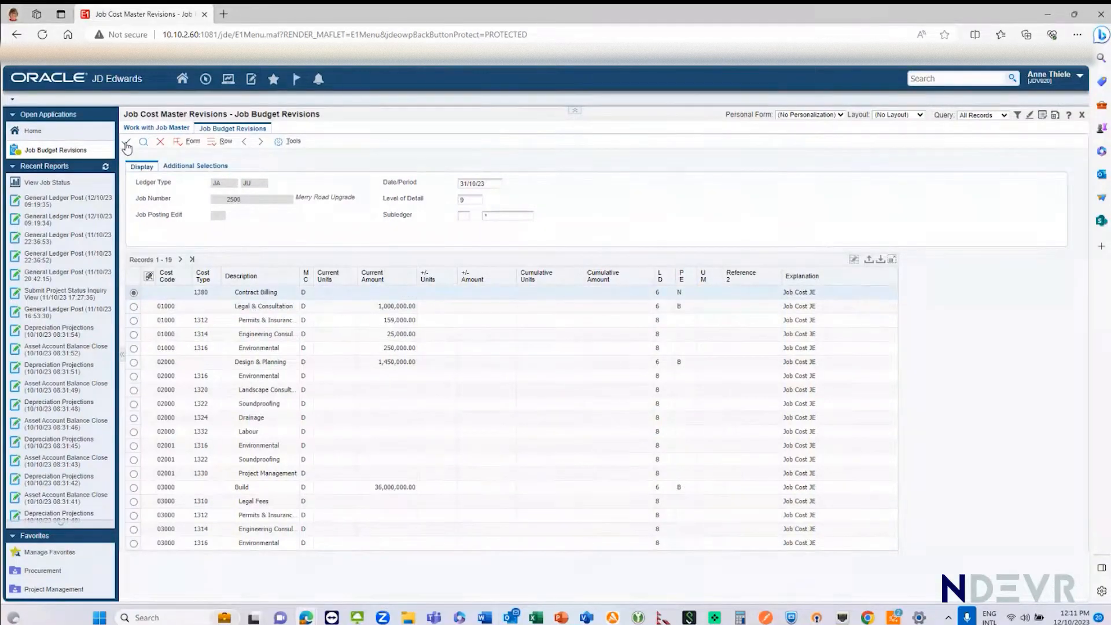
Step: Close the budget revisions and the job master list, and open Job Status Inquiry under Project Management
{"action": "left_click", "coordinate": [159, 144]}
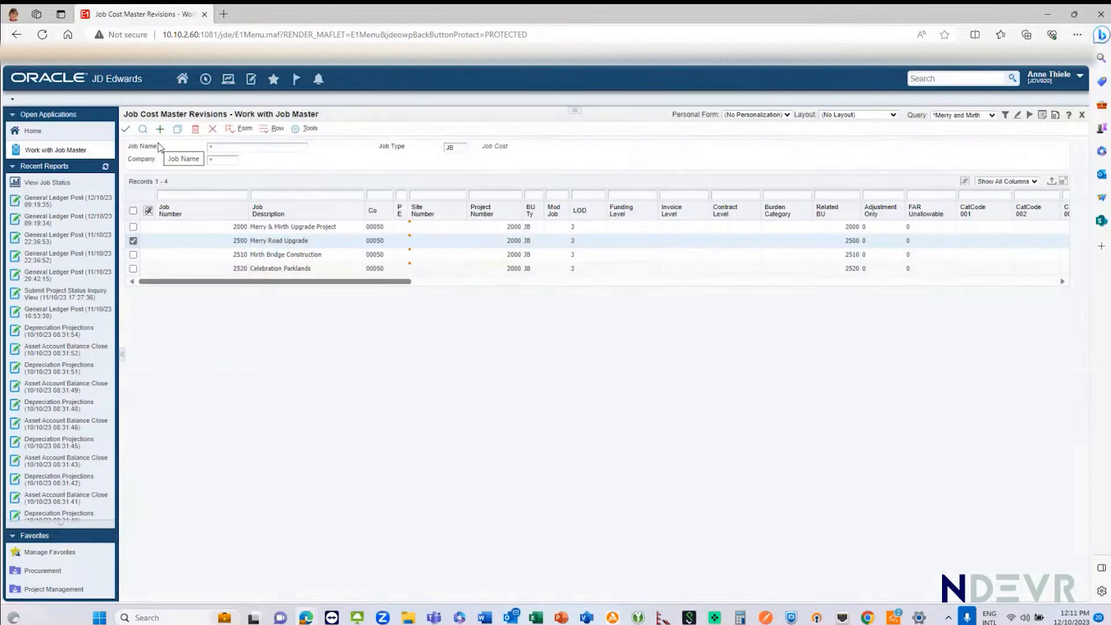
{"action": "left_click", "coordinate": [213, 130]}
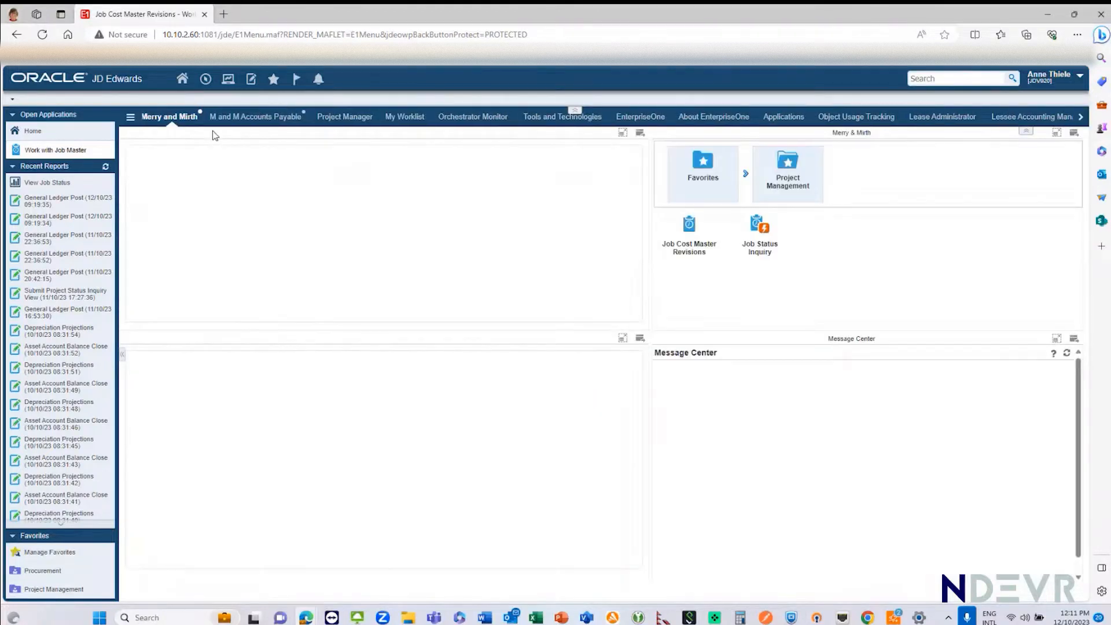
{"action": "left_click", "coordinate": [690, 238]}
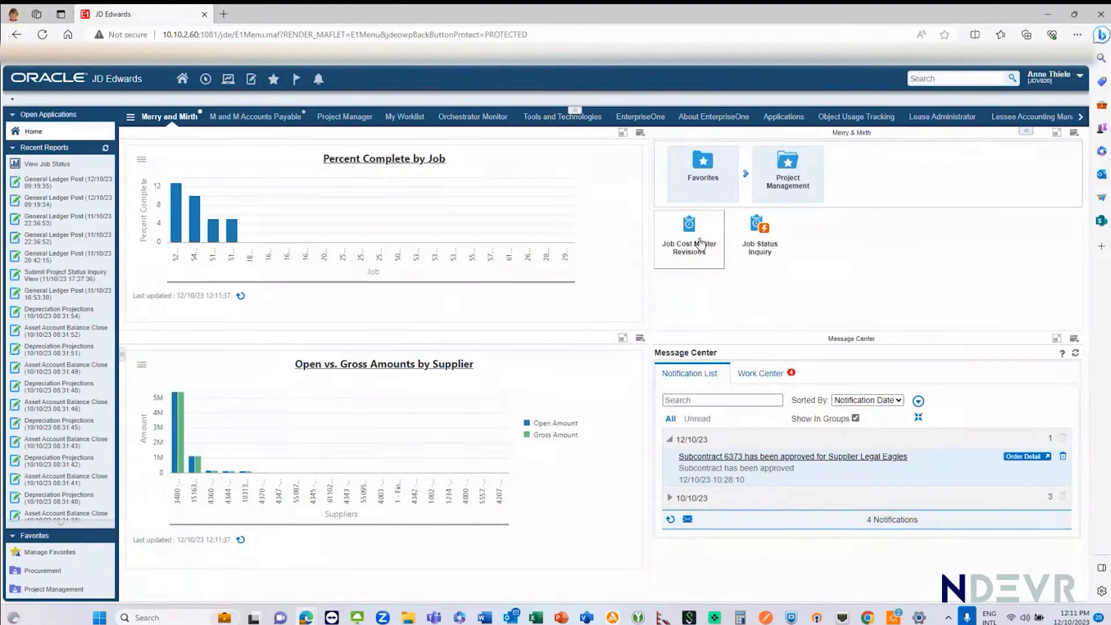
{"action": "left_click", "coordinate": [762, 253]}
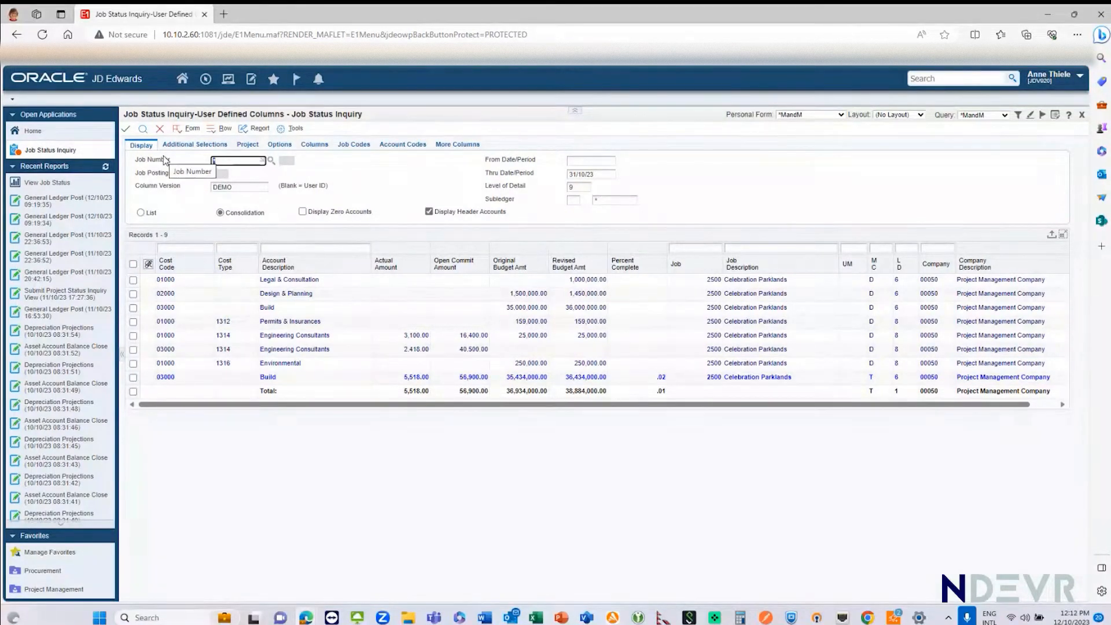
Step: Examine the inquiry's project fields, additional selections and the conditions of the *MandM query
{"action": "left_click", "coordinate": [247, 146]}
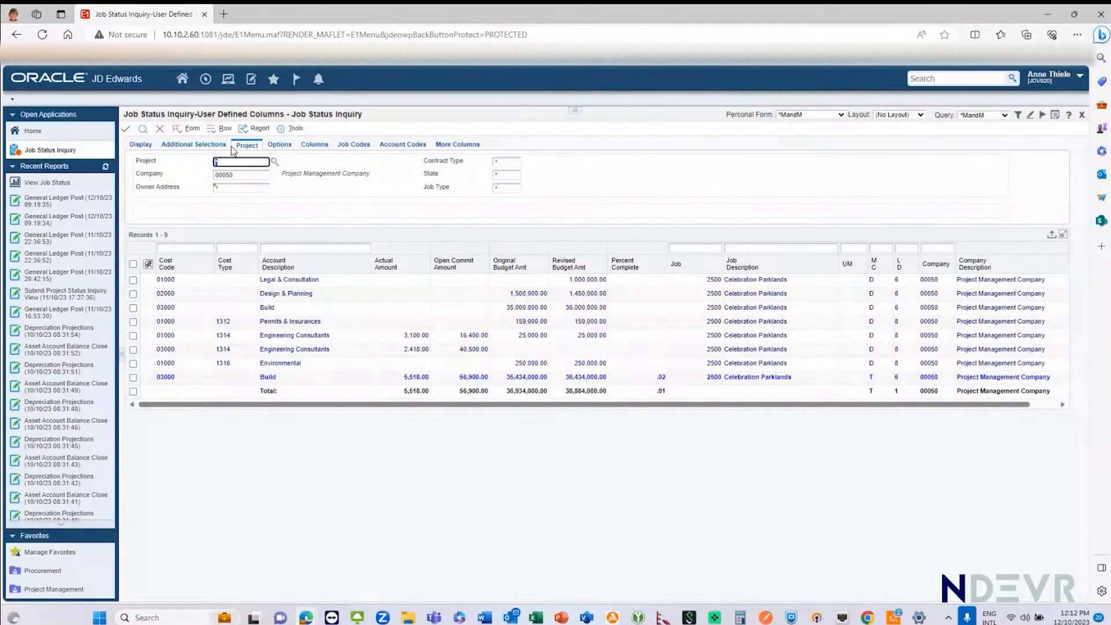
{"action": "left_click", "coordinate": [183, 146]}
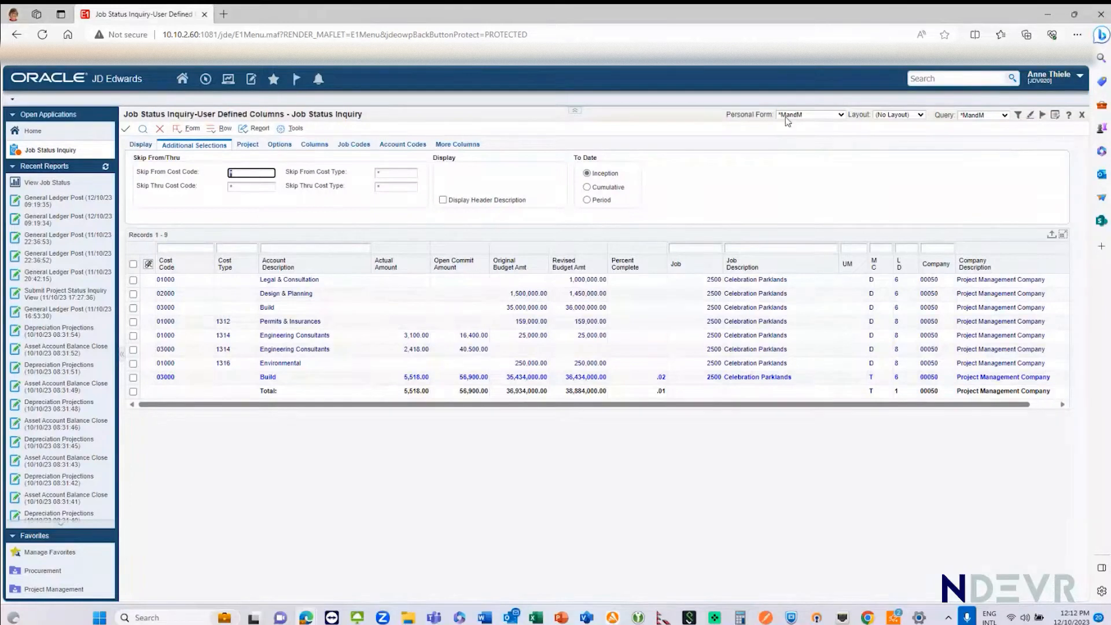
{"action": "left_click", "coordinate": [1019, 116]}
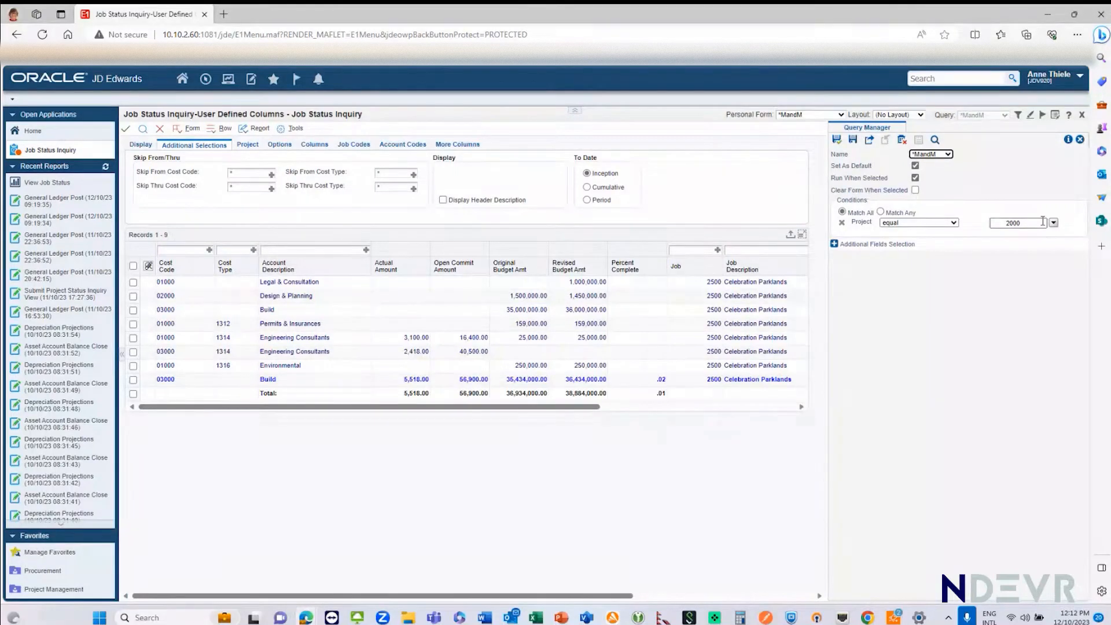
{"action": "left_click", "coordinate": [1080, 141]}
Step: Run the job status inquiry with the All Records query and rerun it with the *MandM query for comparison
{"action": "left_click", "coordinate": [1006, 116]}
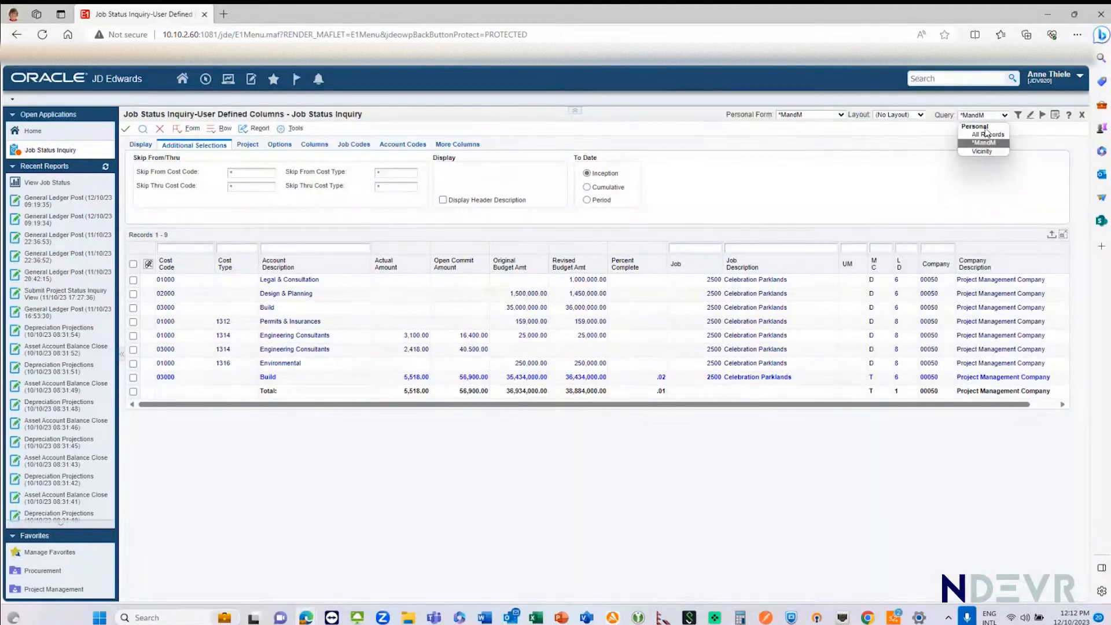
{"action": "left_click", "coordinate": [986, 134]}
{"action": "left_click", "coordinate": [142, 132]}
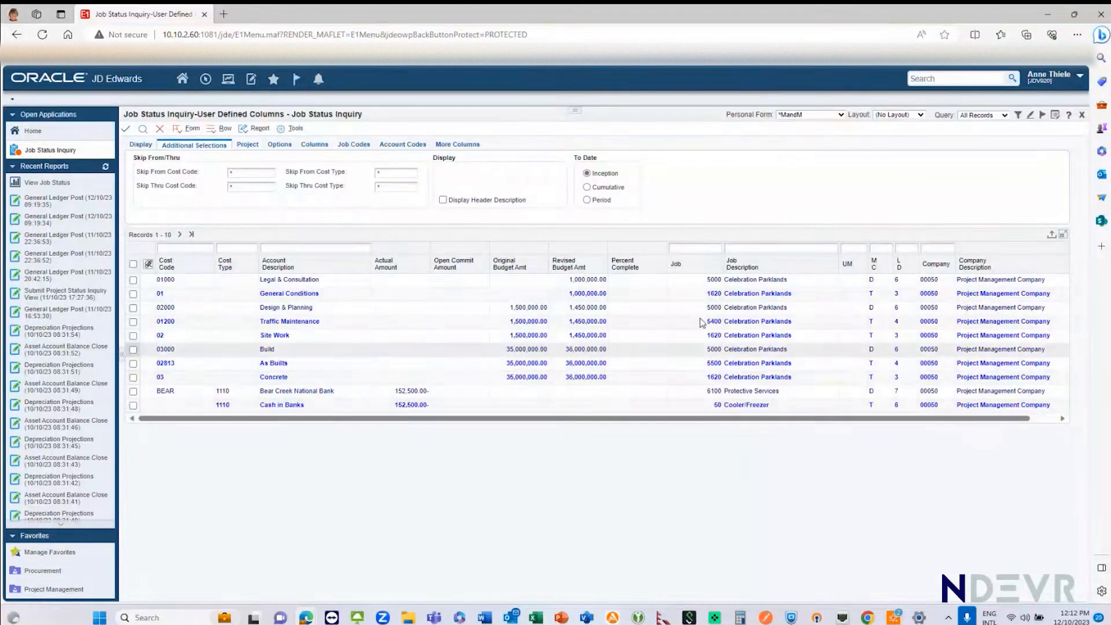
{"action": "left_click", "coordinate": [1005, 115]}
{"action": "left_click", "coordinate": [981, 141]}
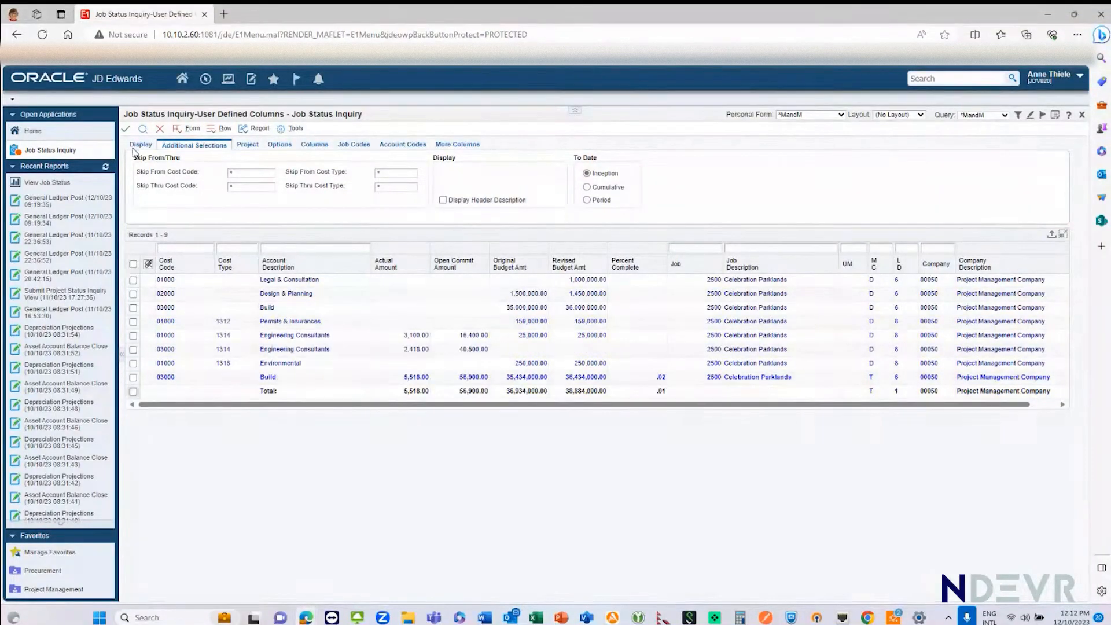
{"action": "left_click", "coordinate": [143, 129]}
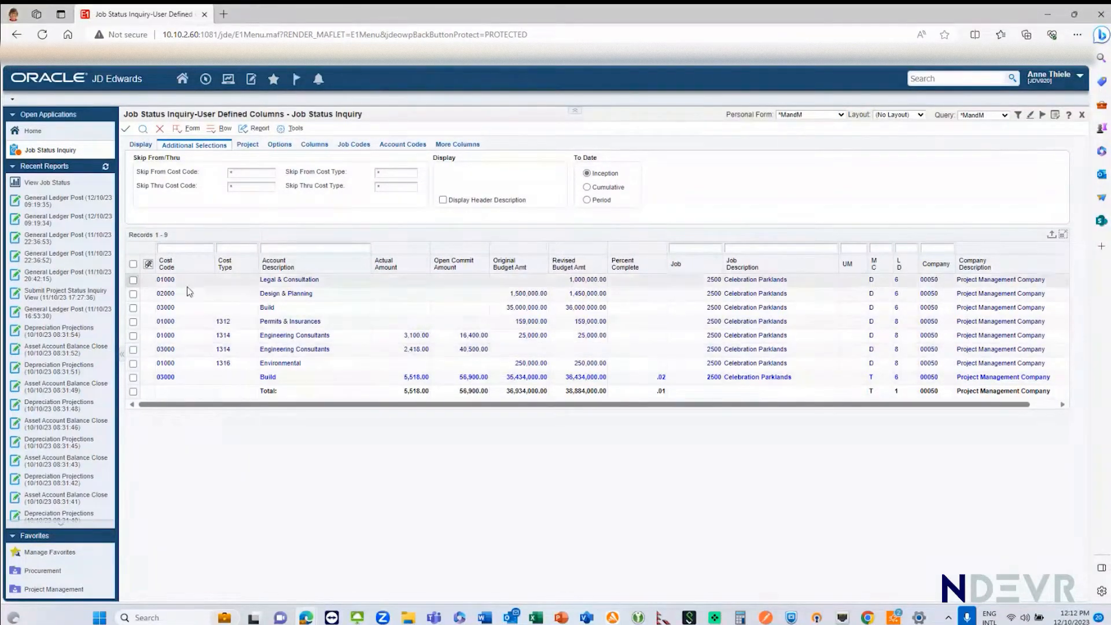
Step: Mark the 01000 Engineering Consultants line and the Build line in turn to examine their actuals, commitments and budgets, finishing on Engineering Consultants
{"action": "left_click", "coordinate": [133, 335]}
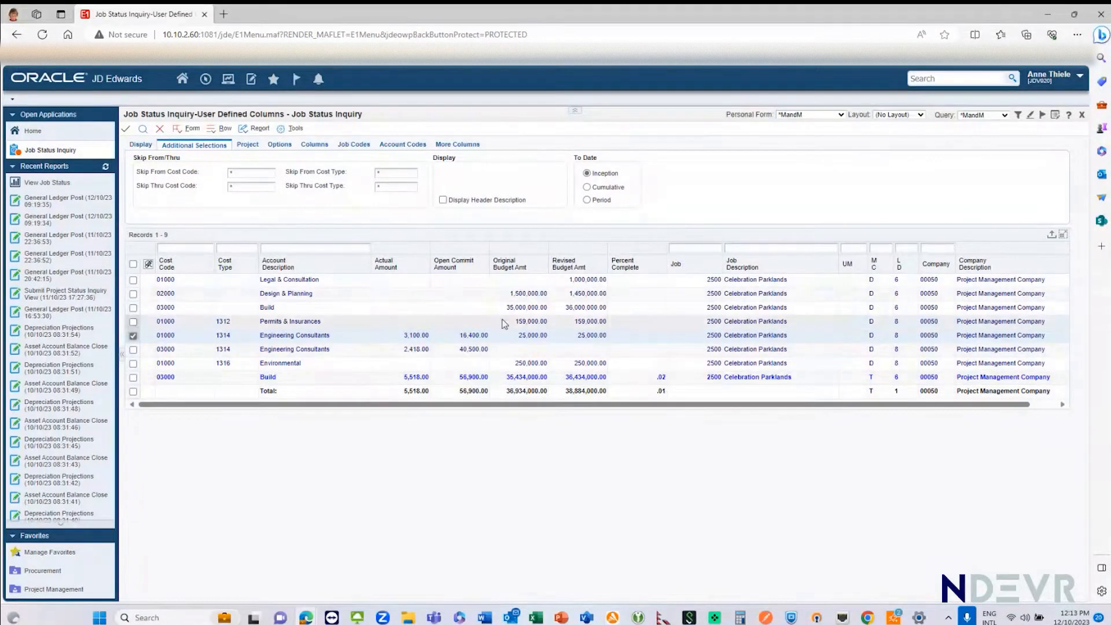
{"action": "left_click", "coordinate": [133, 307]}
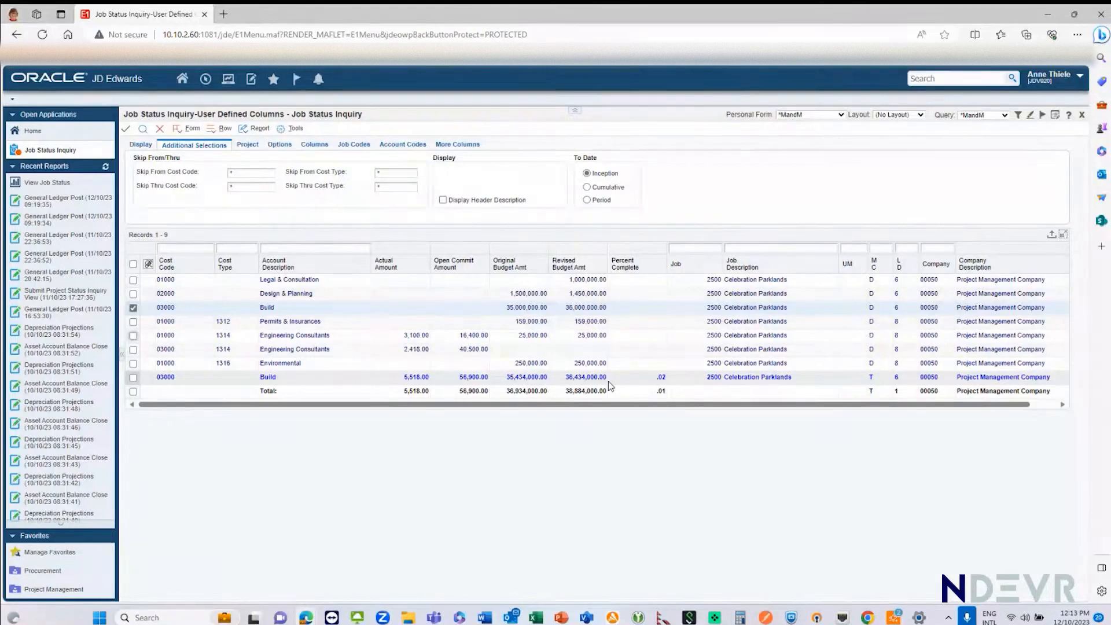
{"action": "left_click", "coordinate": [133, 310]}
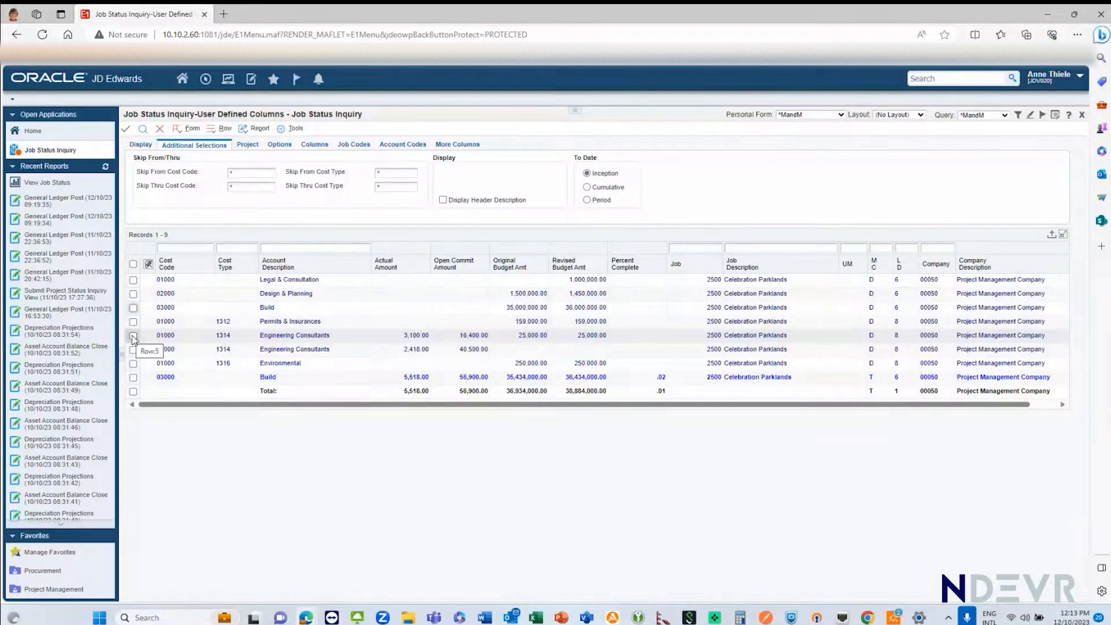
{"action": "left_click", "coordinate": [133, 337]}
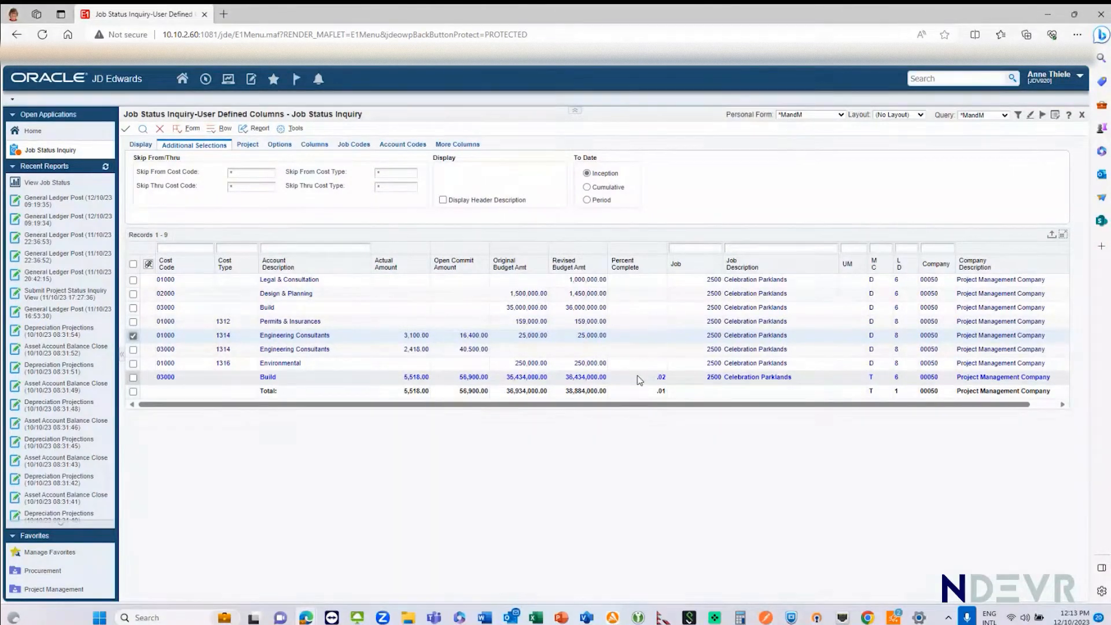
Step: Add the EAC Estimate at Completion Amount as Column 06 of the inquiry and rerun the search
{"action": "left_click", "coordinate": [318, 146]}
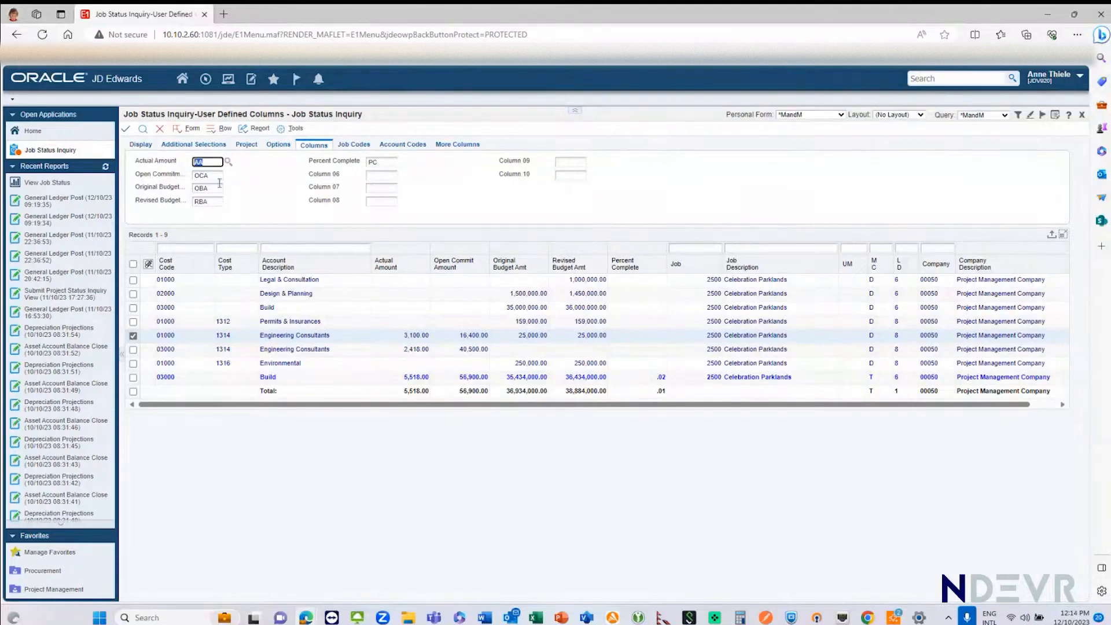
{"action": "left_click", "coordinate": [391, 174]}
{"action": "left_click", "coordinate": [402, 175]}
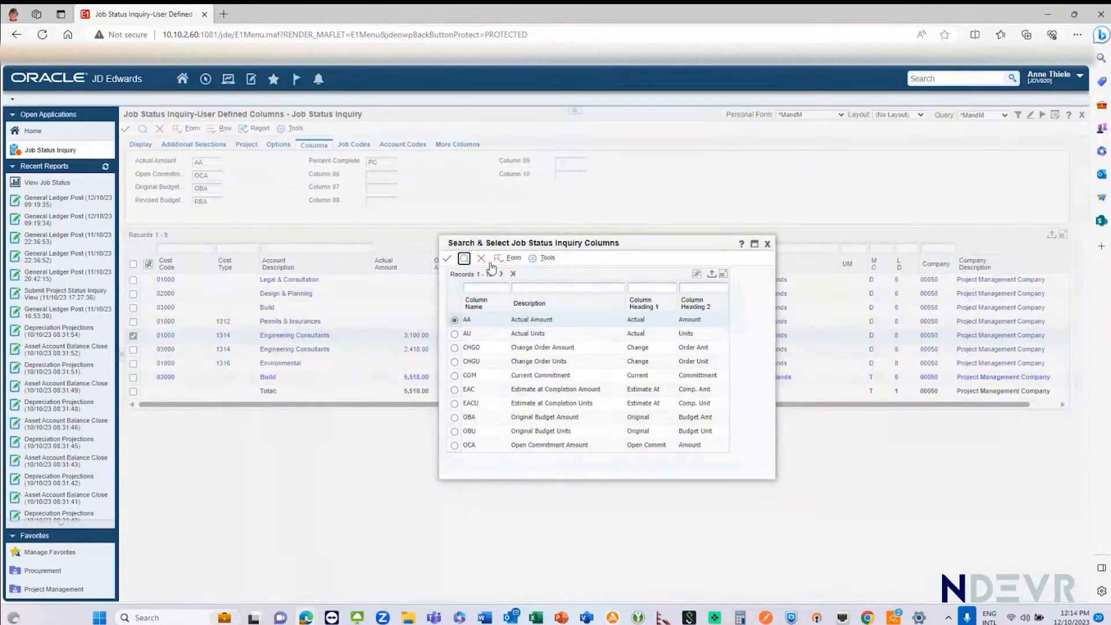
{"action": "left_click_drag", "start_coordinate": [633, 246], "coordinate": [635, 144]}
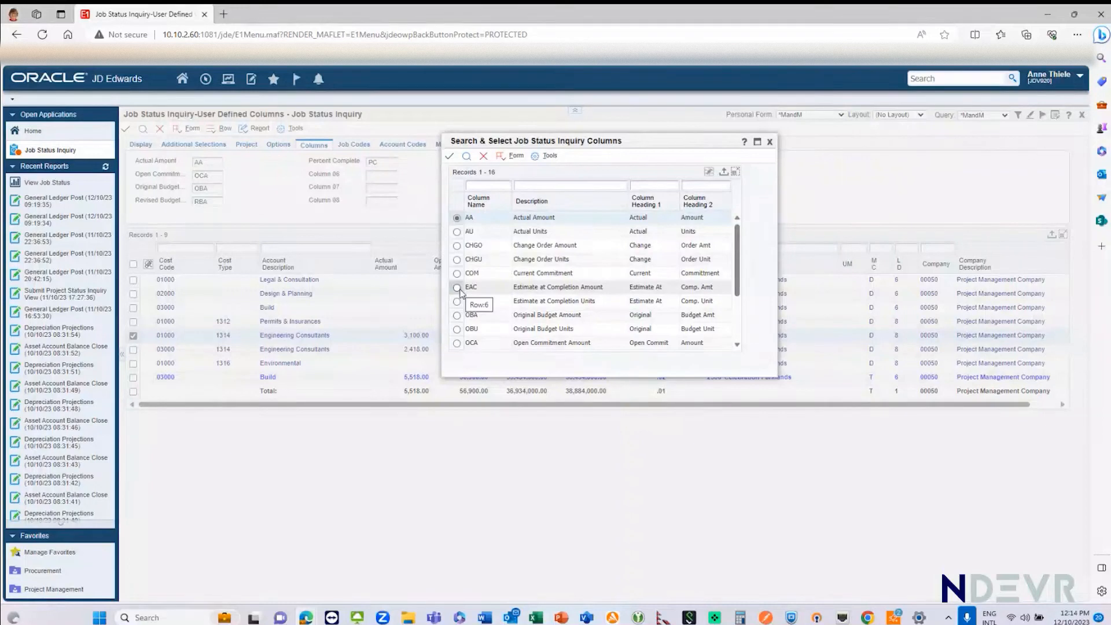
{"action": "left_click", "coordinate": [457, 287]}
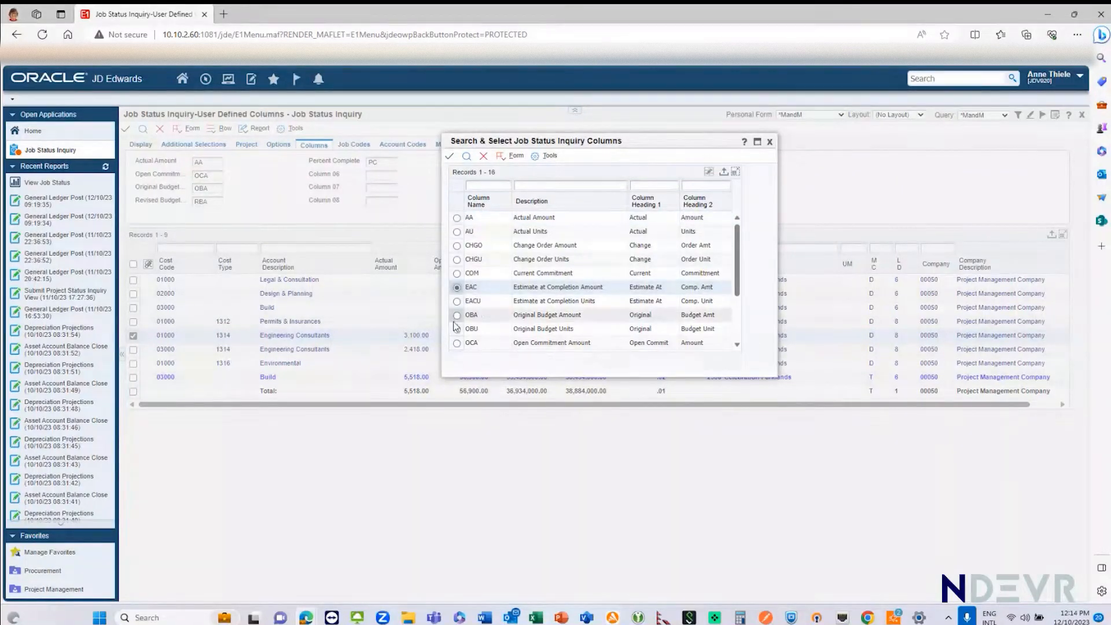
{"action": "scroll", "coordinate": [737, 345], "scroll_direction": "down", "scroll_amount": 3}
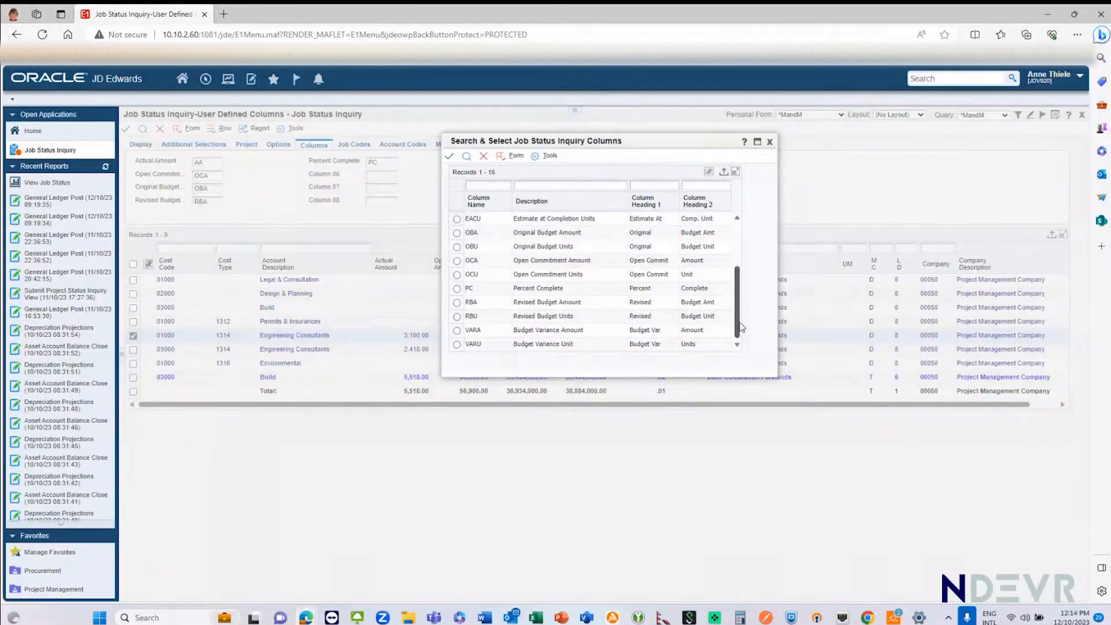
{"action": "scroll", "coordinate": [741, 289], "scroll_direction": "up", "scroll_amount": 3}
{"action": "left_click", "coordinate": [501, 157]}
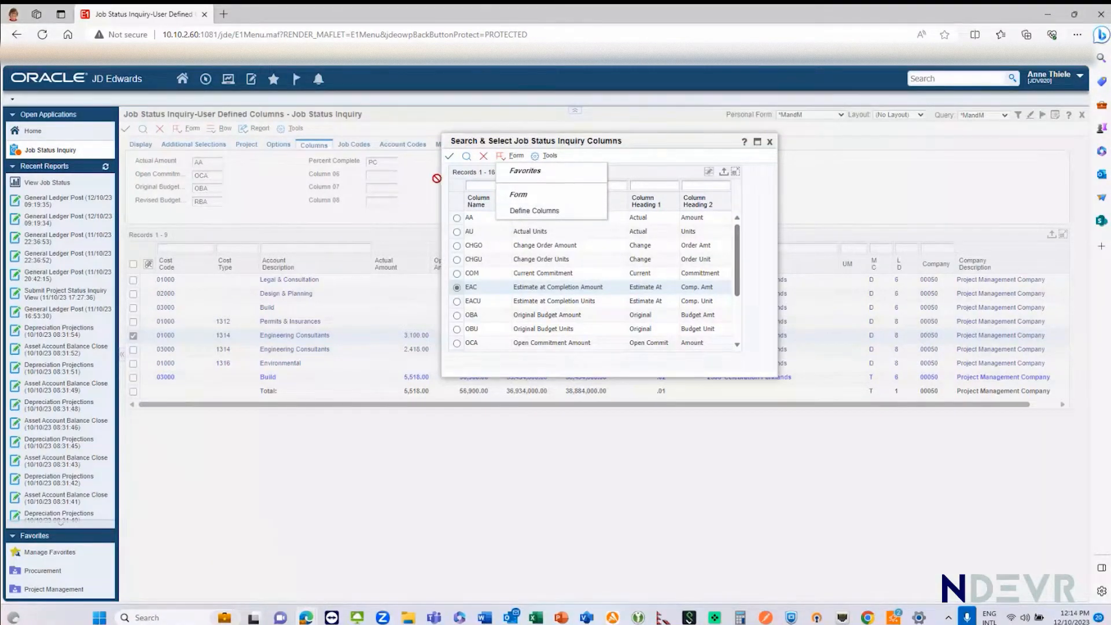
{"action": "left_click", "coordinate": [450, 157]}
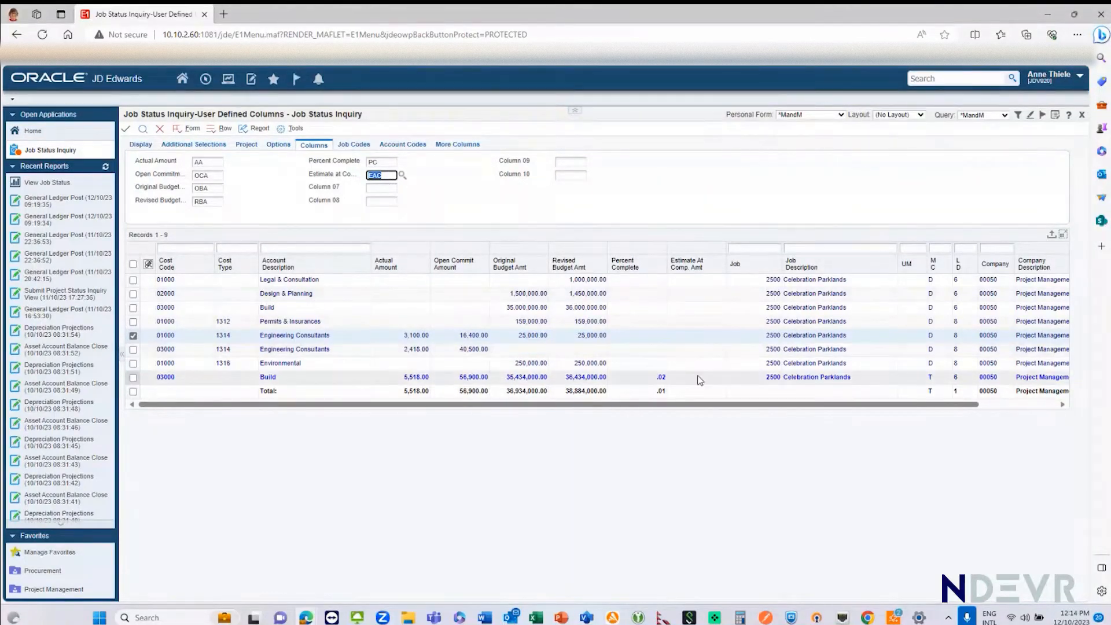
{"action": "left_click", "coordinate": [143, 129]}
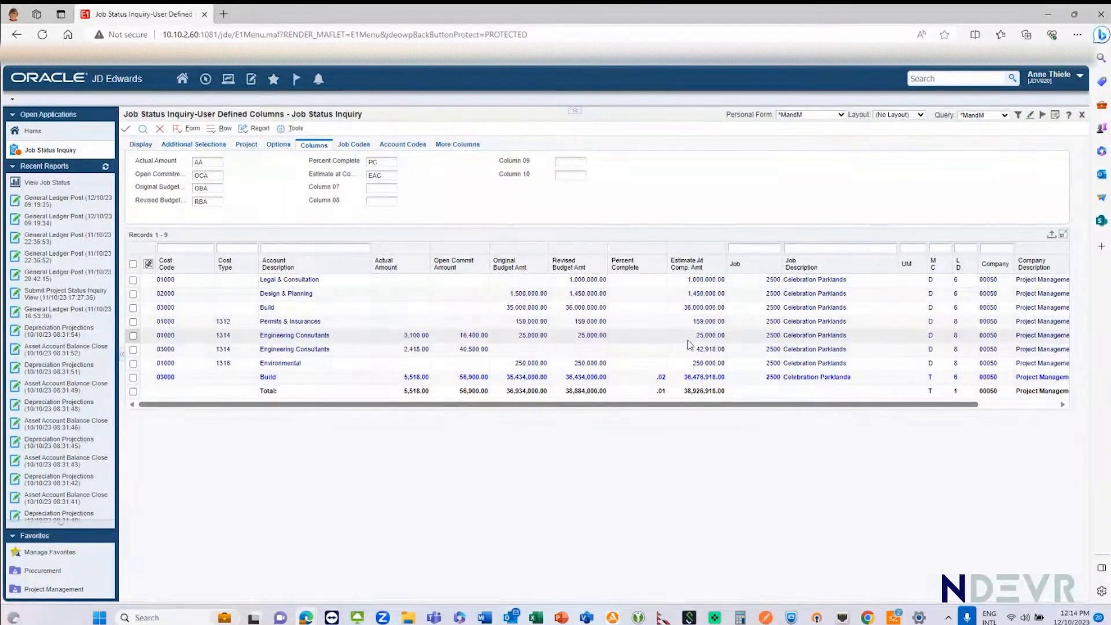
Step: Mark the 01000 and 03000 Engineering Consultants lines in turn to compare their estimate at completion amounts with budgets, actuals and commitments
{"action": "left_click", "coordinate": [133, 336]}
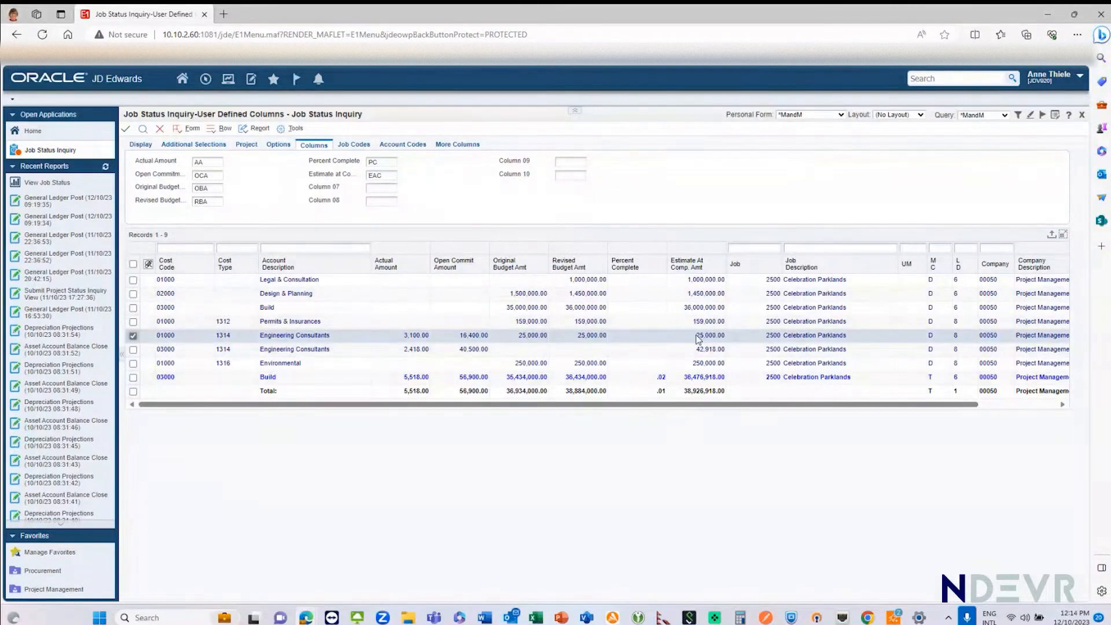
{"action": "left_click", "coordinate": [134, 350]}
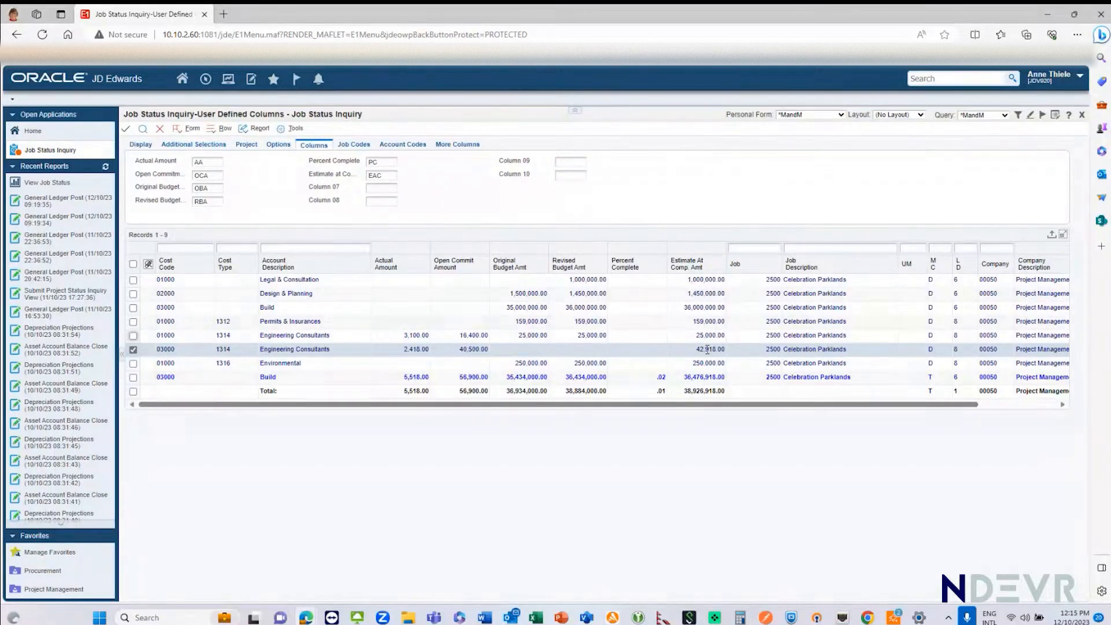
{"action": "left_click", "coordinate": [922, 115]}
{"action": "left_click", "coordinate": [922, 115]}
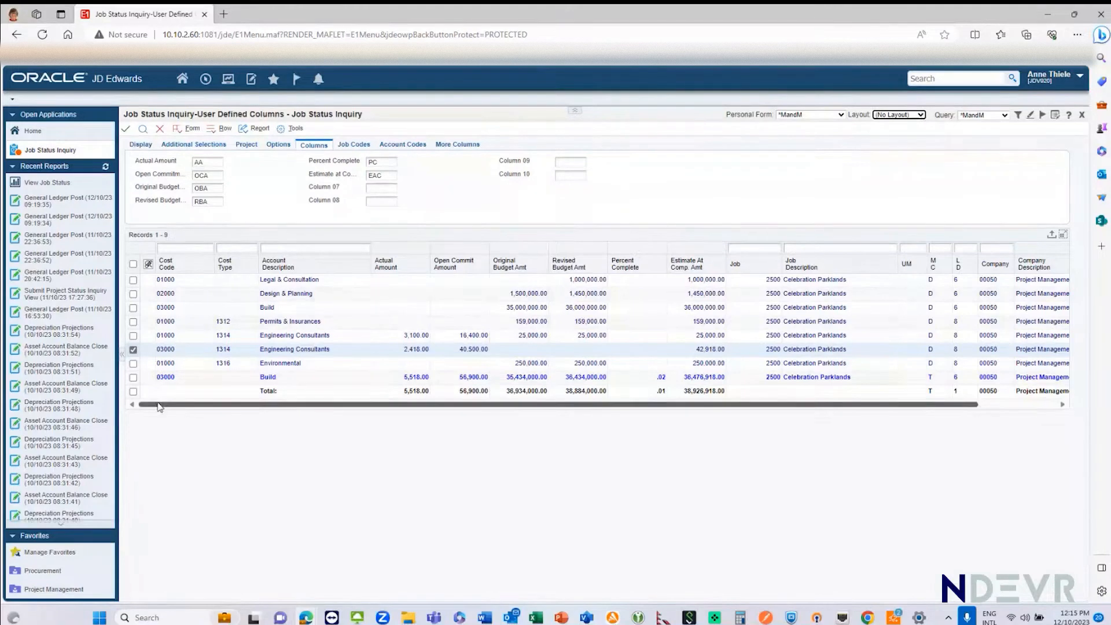
Step: Switch the inquiry display to List and rerun it to break the amounts out by job
{"action": "left_click", "coordinate": [139, 145]}
{"action": "left_click", "coordinate": [141, 213]}
{"action": "left_click", "coordinate": [143, 129]}
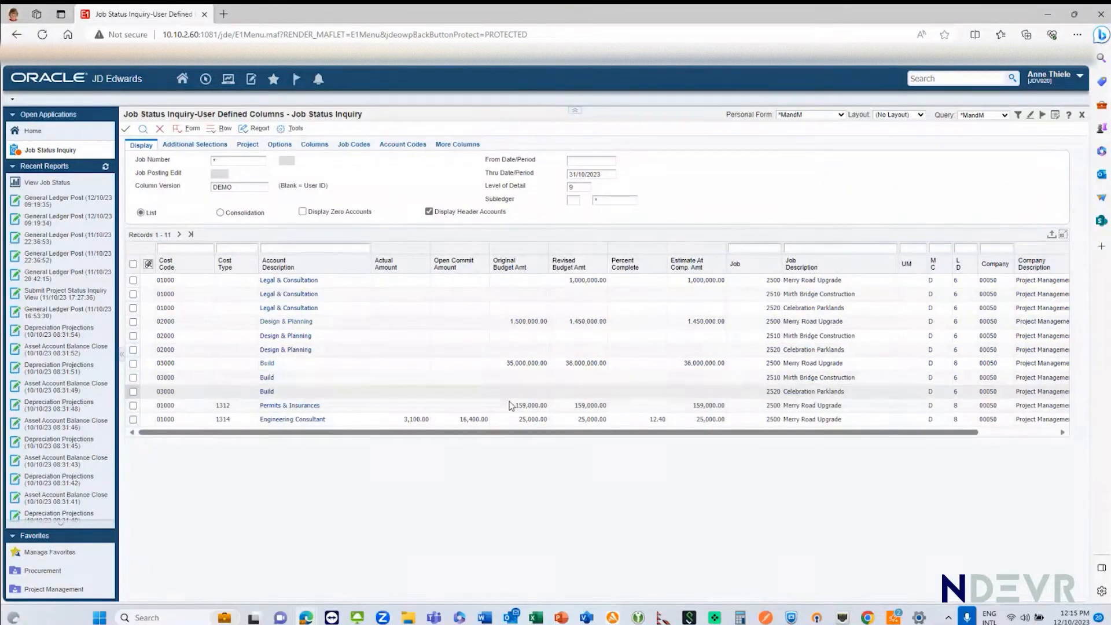
Step: Open the account ledger for the Merry Road Upgrade Engineering Consultant line, mark the Legal Eagles voucher, and return to the inquiry
{"action": "left_click", "coordinate": [133, 419]}
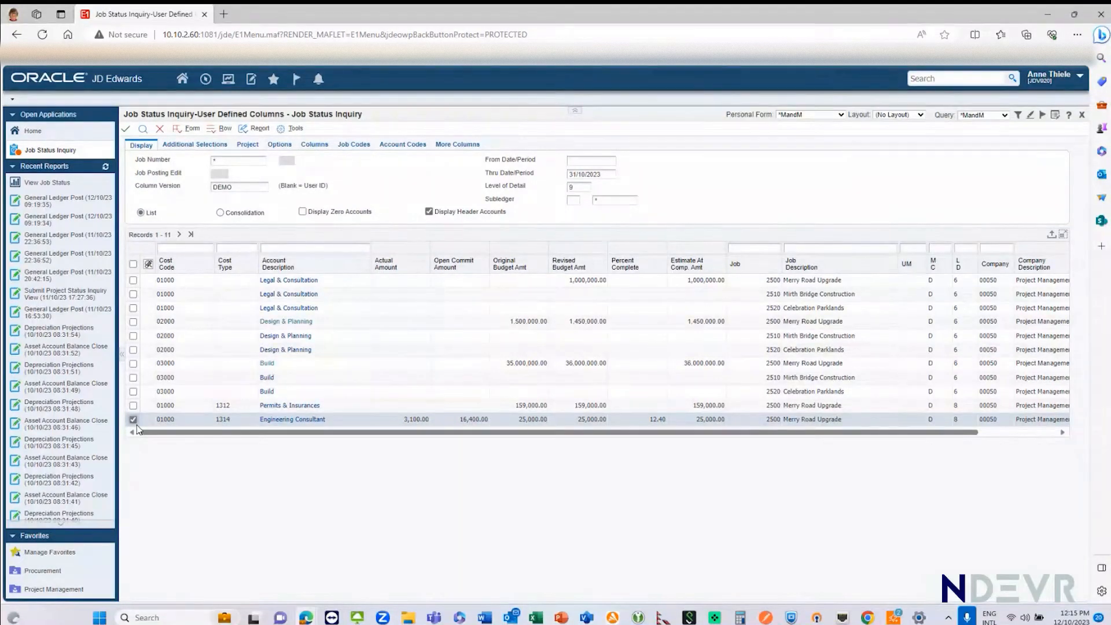
{"action": "right_click", "coordinate": [133, 427]}
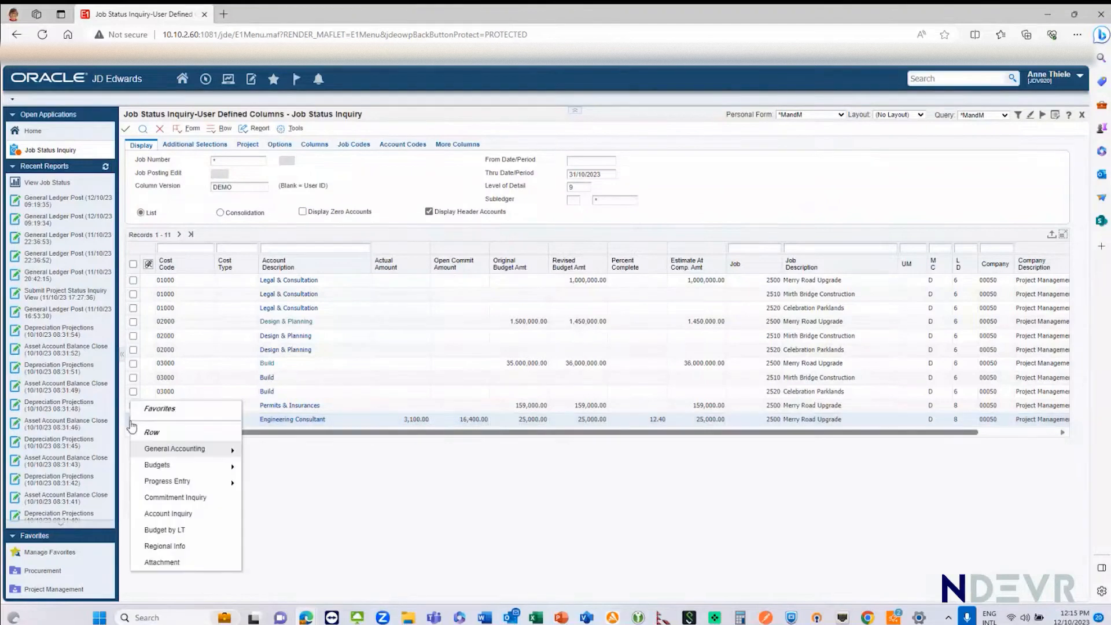
{"action": "mouse_move", "coordinate": [177, 450]}
{"action": "left_click", "coordinate": [271, 447]}
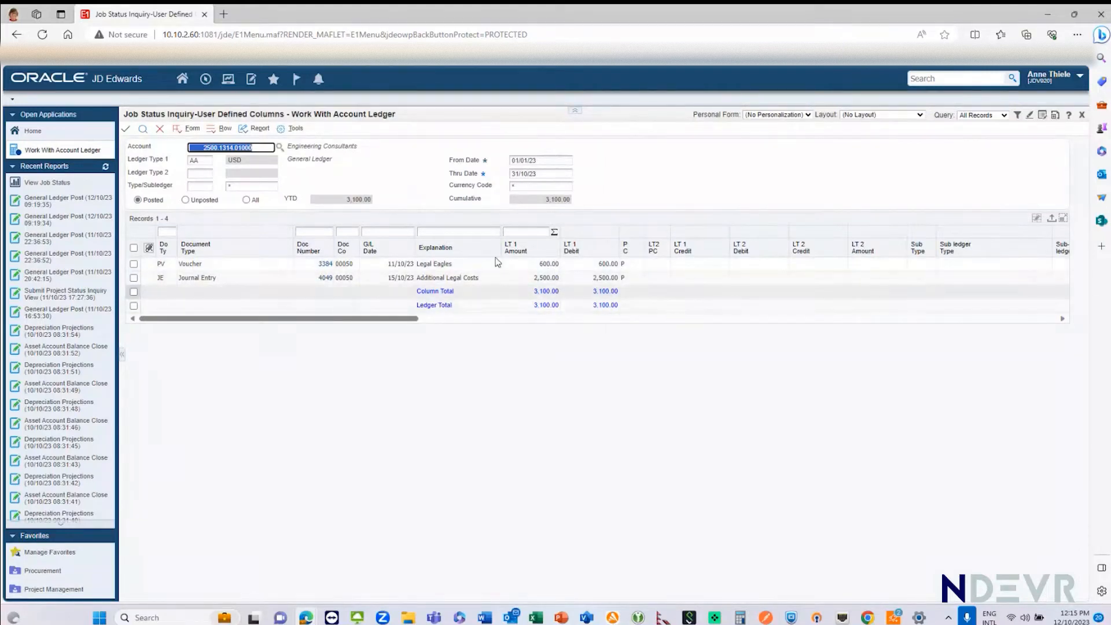
{"action": "left_click", "coordinate": [134, 264]}
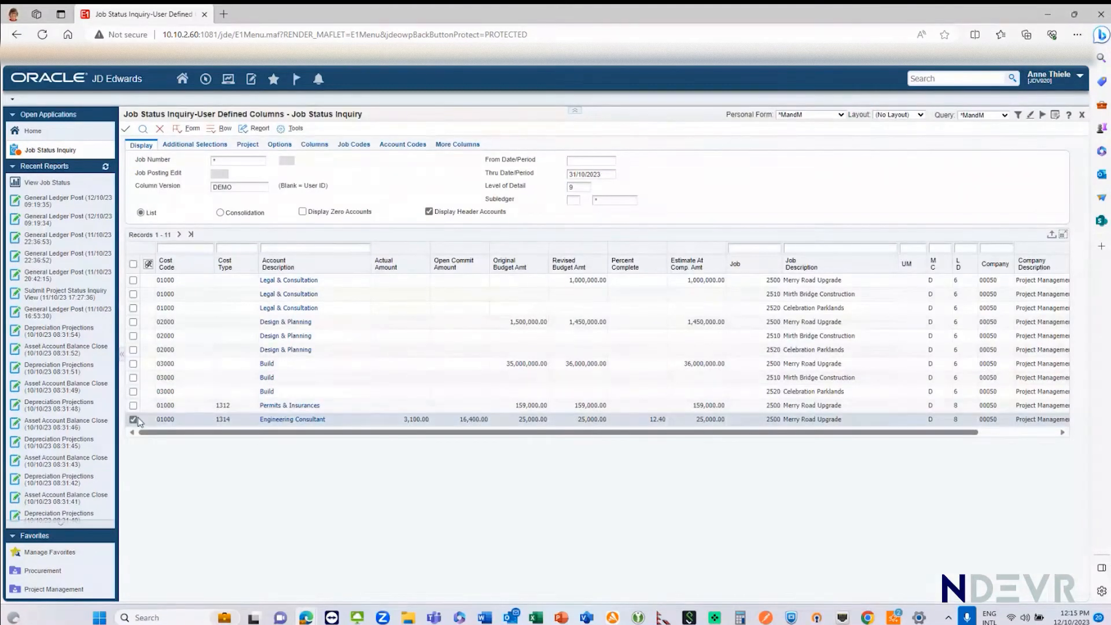
Step: Open Commitment Inquiry for the Engineering Consultant line, mark the relieved Engineering entry, and return to the job status inquiry
{"action": "right_click", "coordinate": [134, 420]}
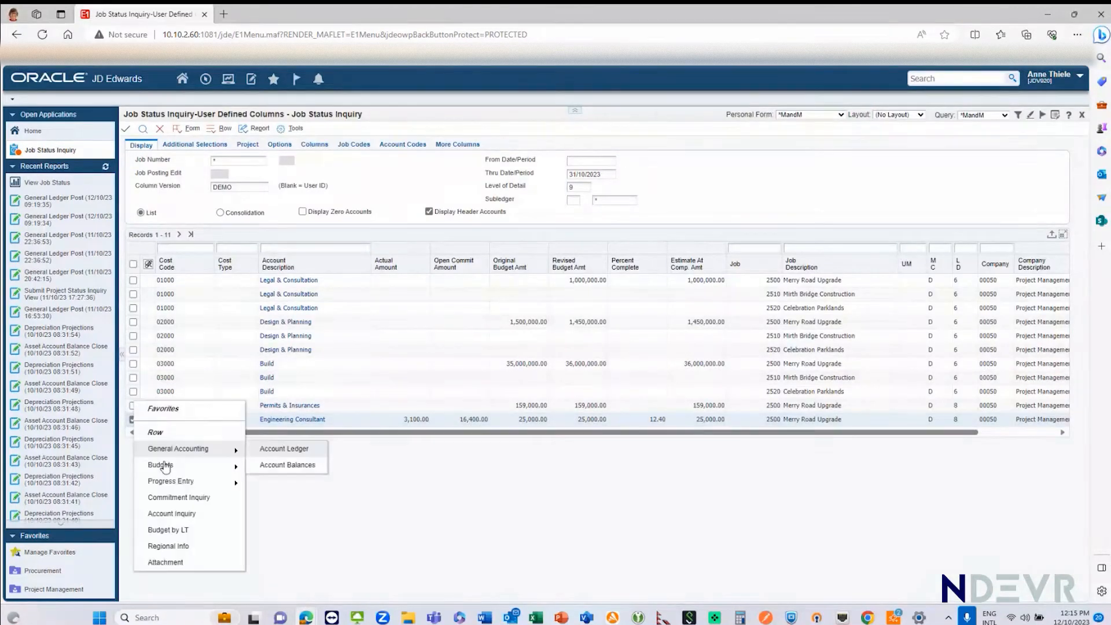
{"action": "left_click", "coordinate": [170, 498]}
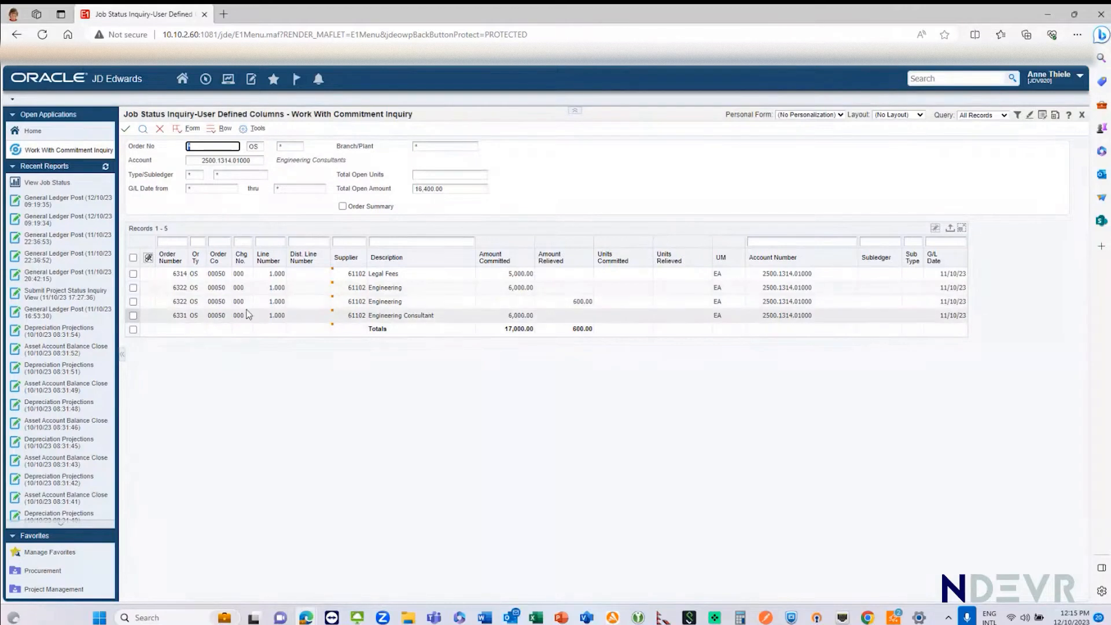
{"action": "left_click", "coordinate": [133, 302]}
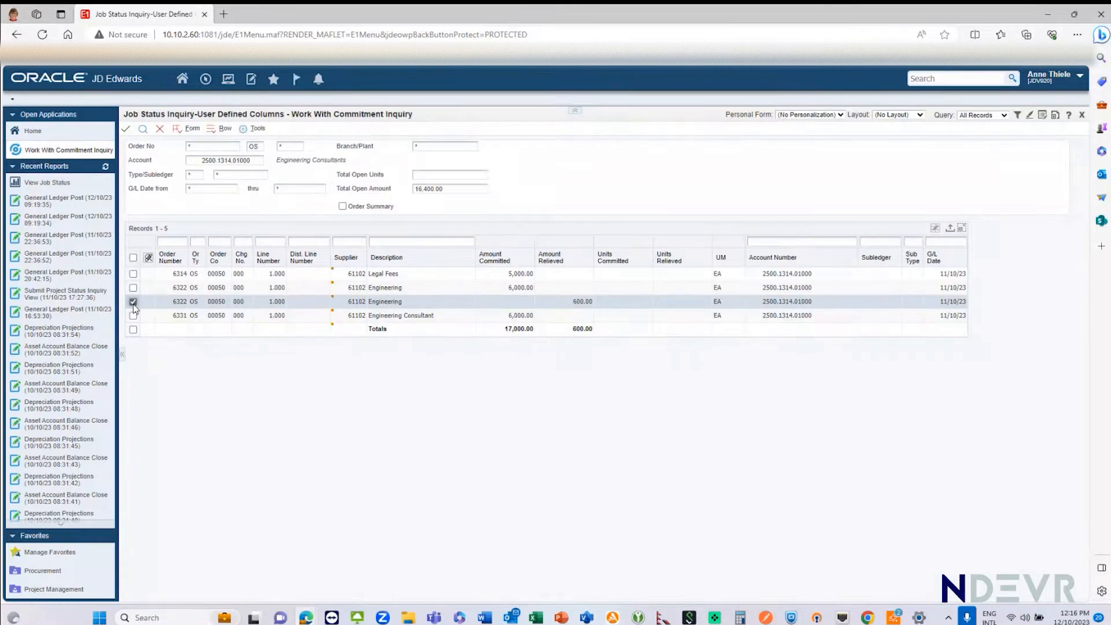
{"action": "left_click", "coordinate": [160, 130]}
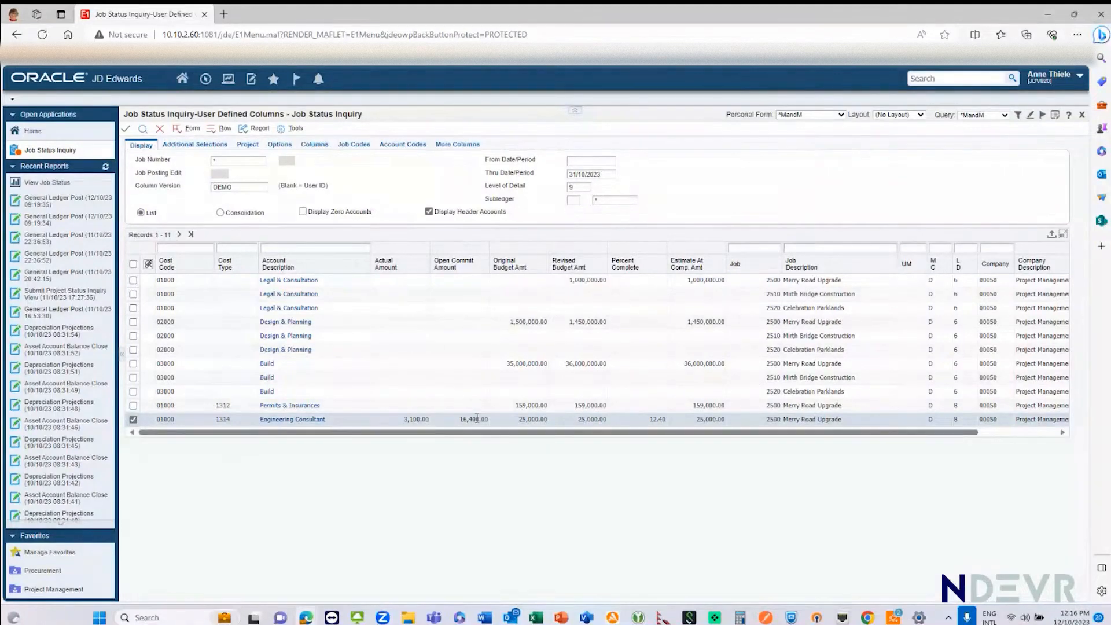
{"action": "right_click", "coordinate": [134, 422]}
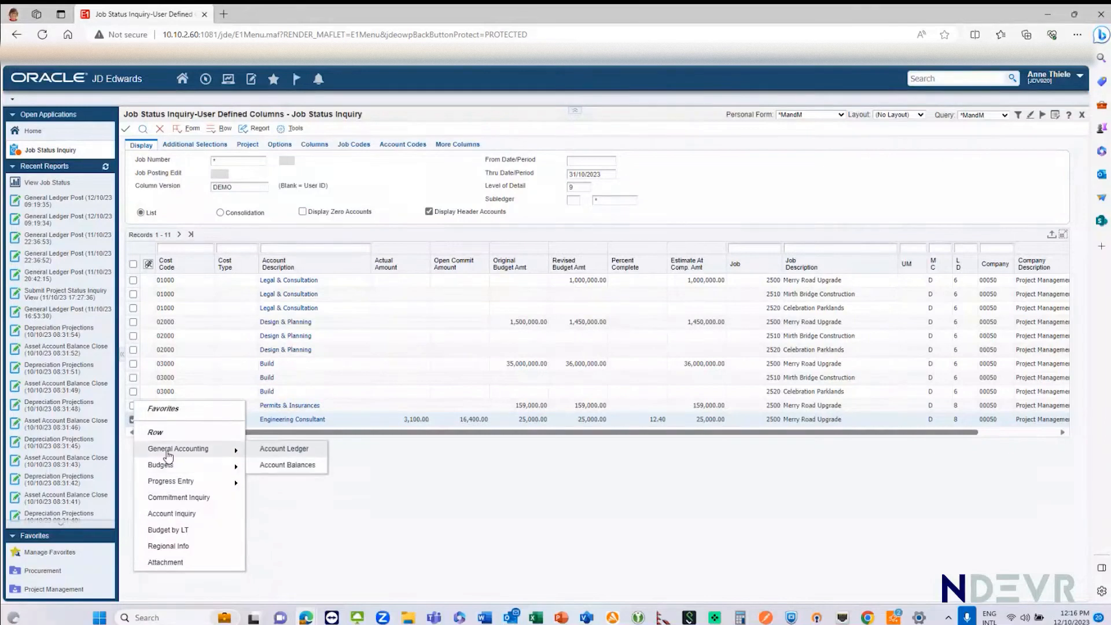
{"action": "mouse_move", "coordinate": [169, 486]}
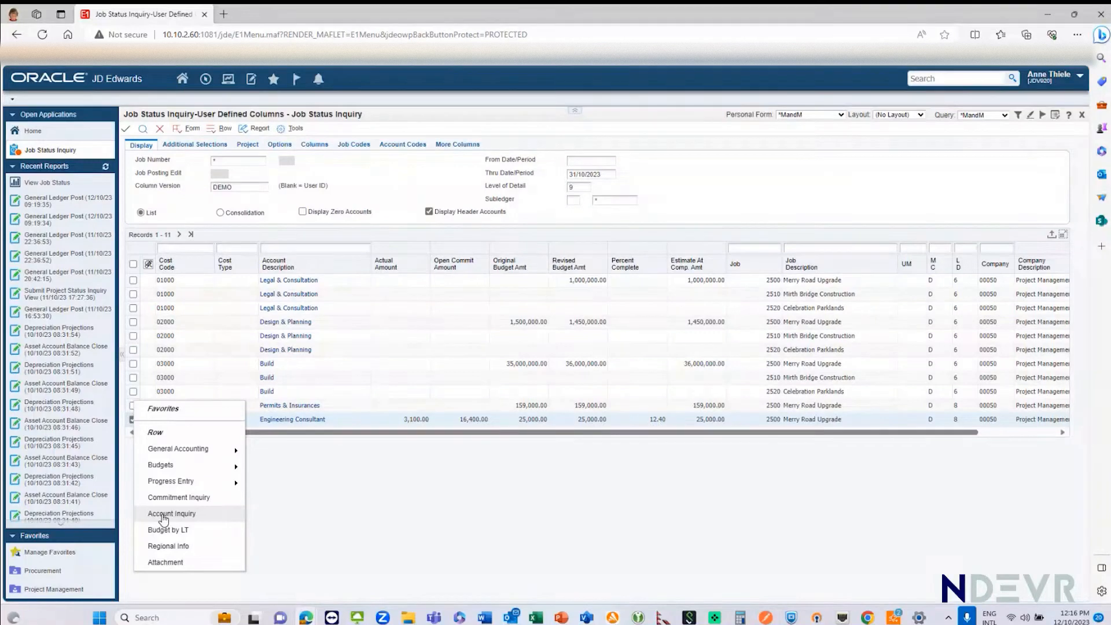
{"action": "left_click", "coordinate": [359, 515]}
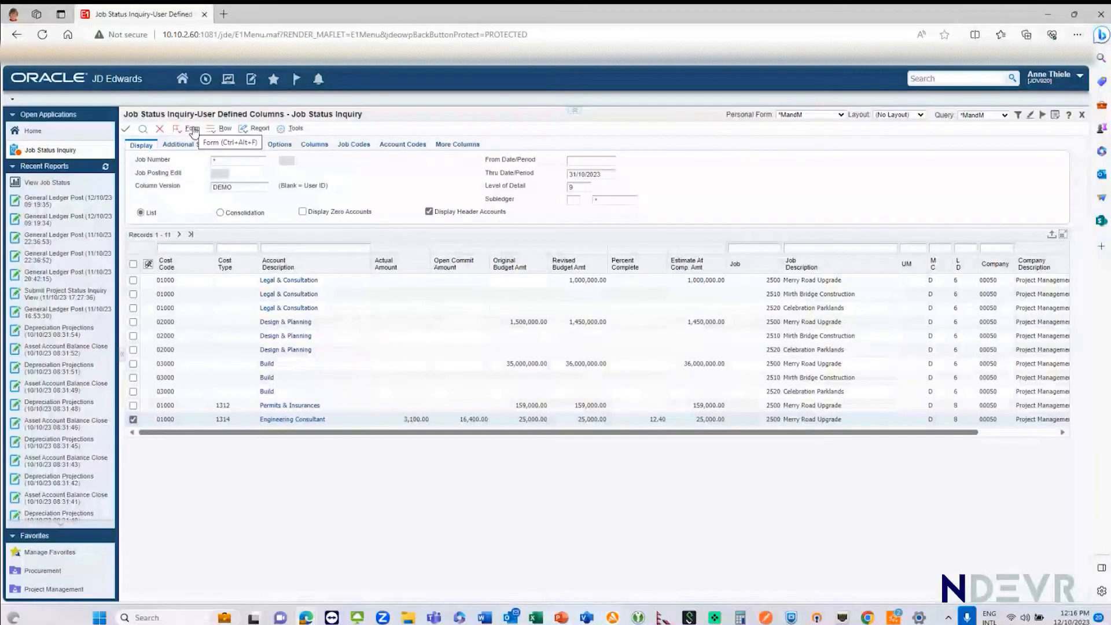
Step: Open time entry by employee from the inquiry, search all entries, and open the first timecard record
{"action": "left_click", "coordinate": [193, 130]}
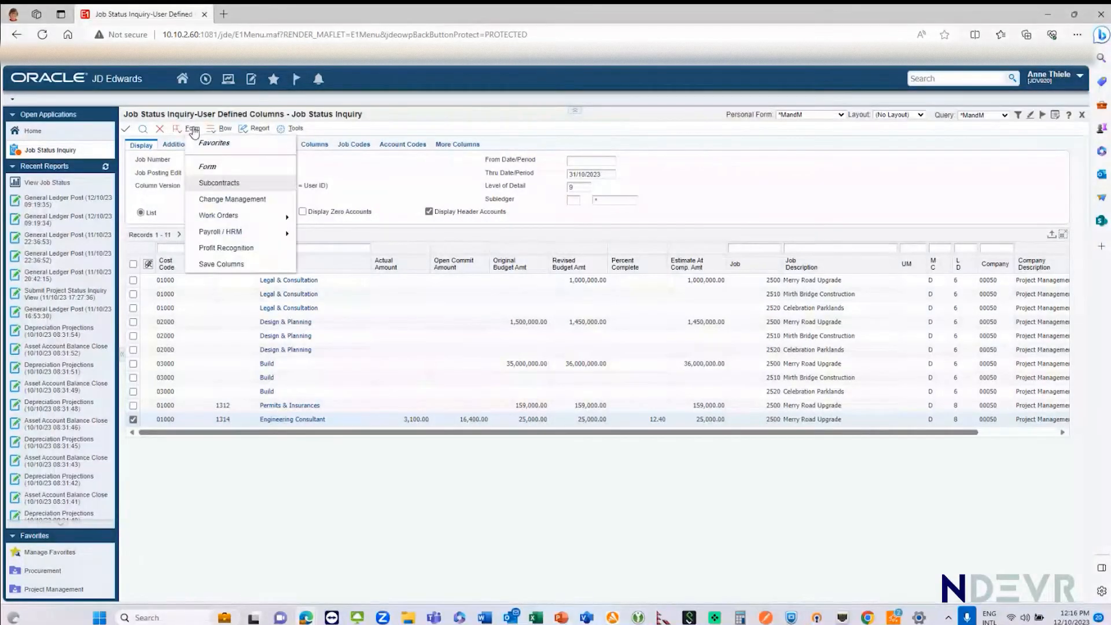
{"action": "mouse_move", "coordinate": [209, 233]}
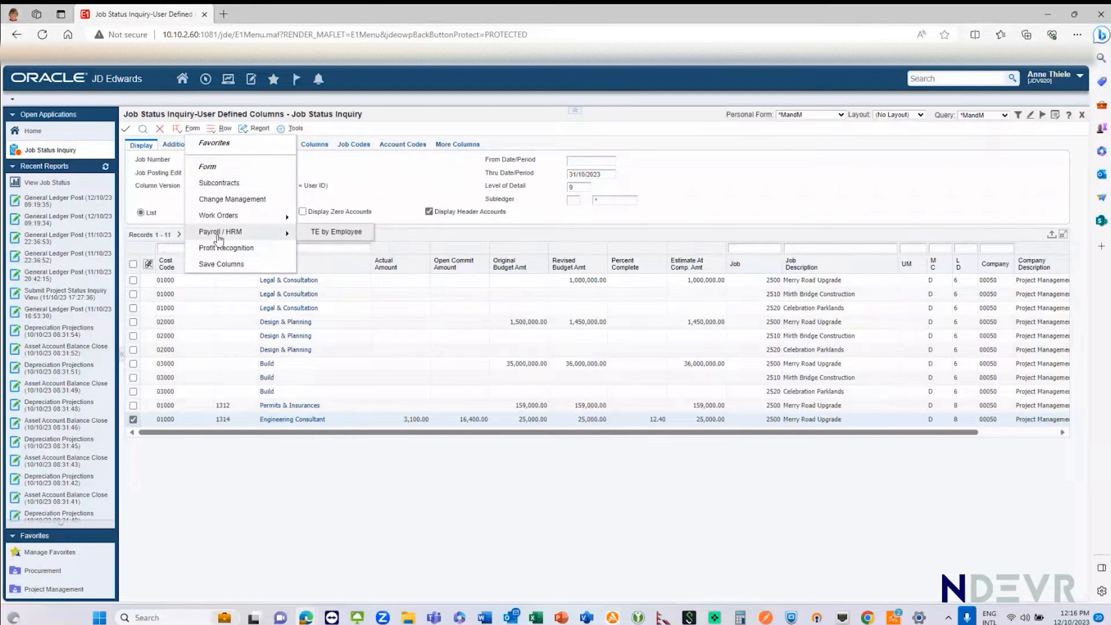
{"action": "left_click", "coordinate": [332, 234]}
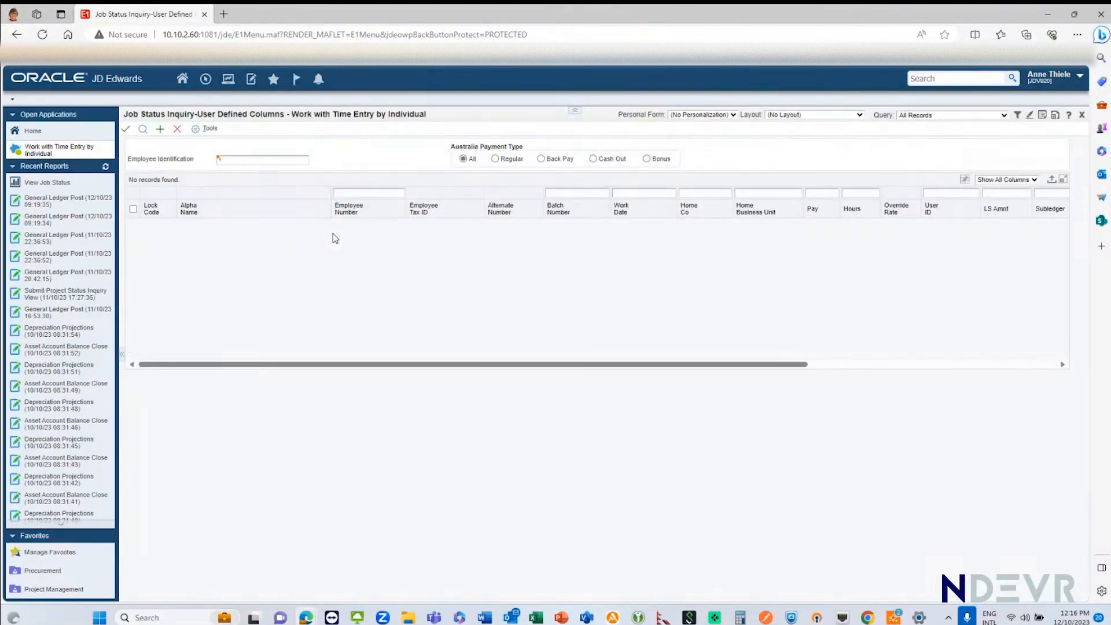
{"action": "left_click", "coordinate": [143, 129]}
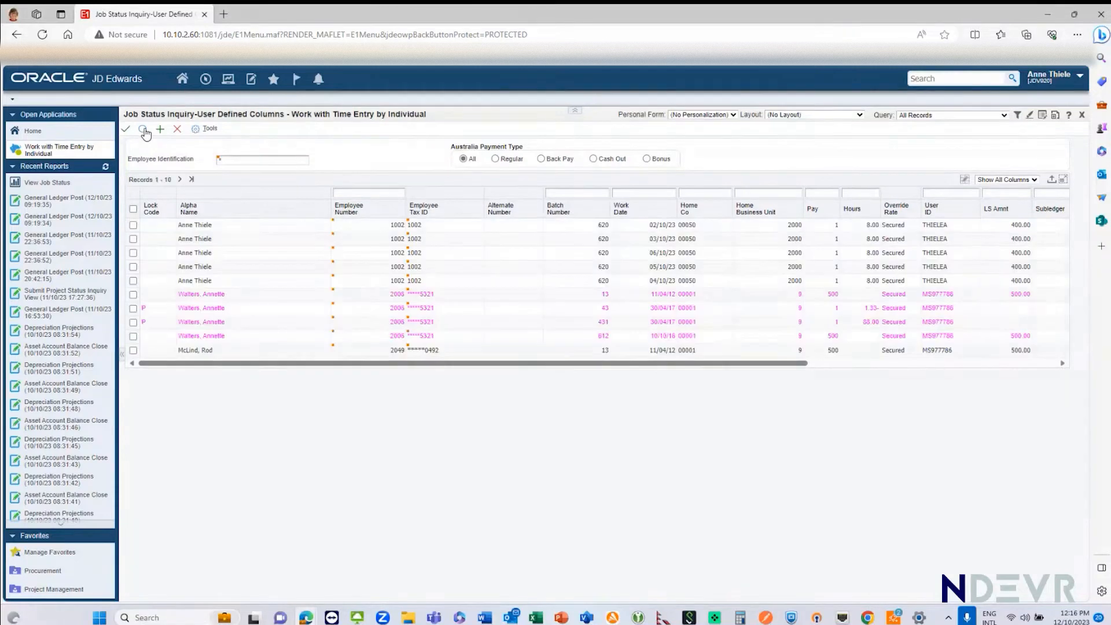
{"action": "double_click", "coordinate": [132, 227]}
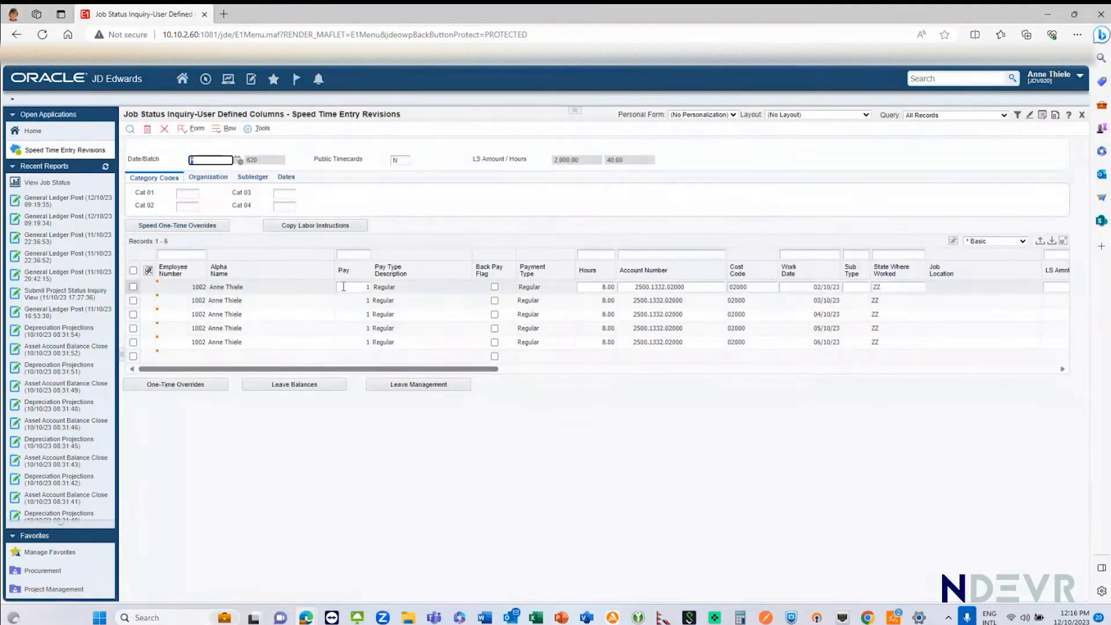
Step: Browse the available PDBA pay type codes for the first timecard line and leave without choosing one
{"action": "left_click", "coordinate": [343, 286]}
{"action": "left_click", "coordinate": [368, 287]}
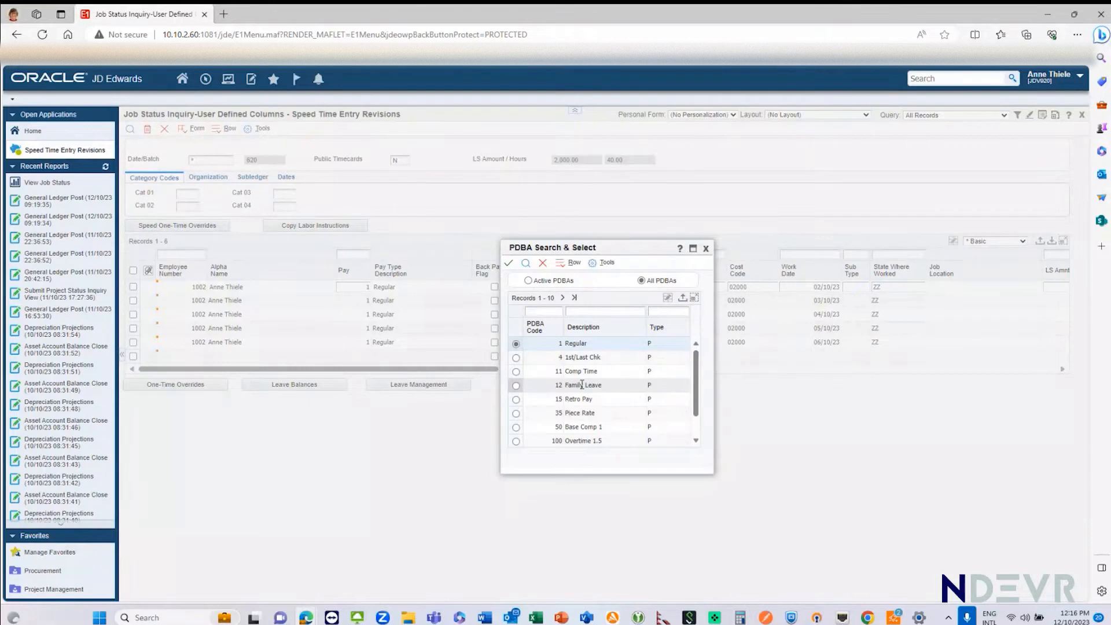
{"action": "scroll", "coordinate": [576, 397], "scroll_direction": "down", "scroll_amount": 1}
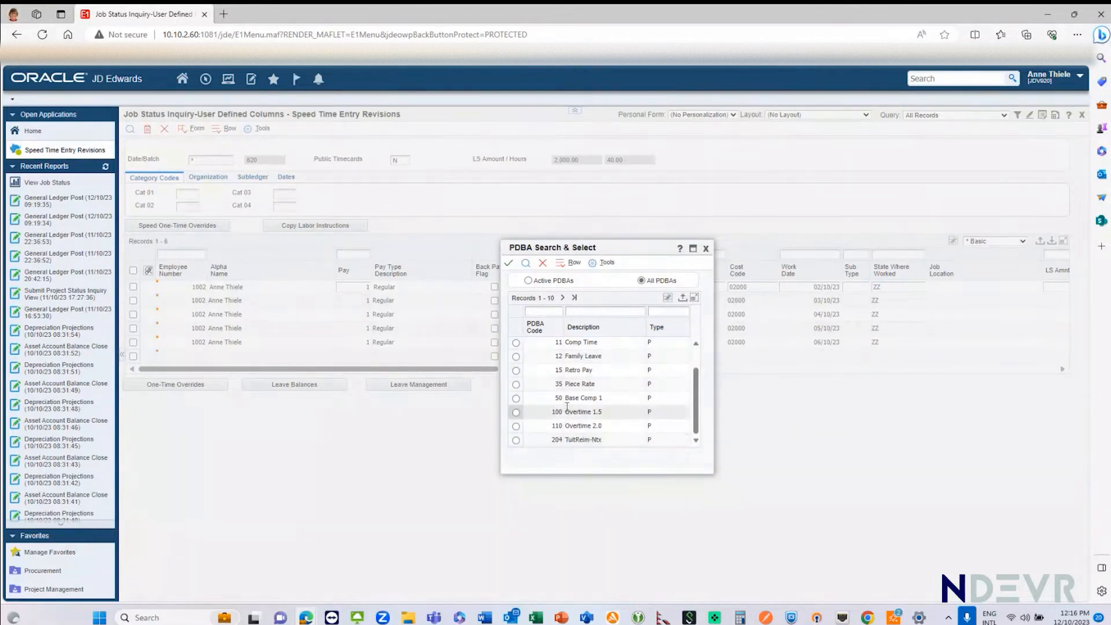
{"action": "left_click", "coordinate": [543, 265]}
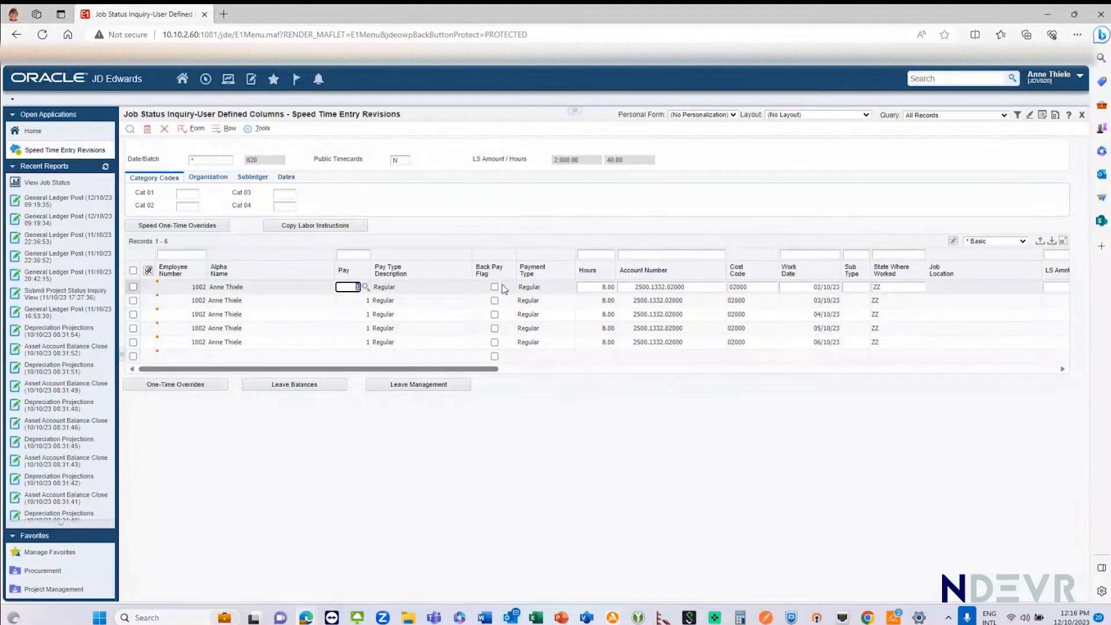
Step: Examine the timecard lines' pay types, hours, account numbers, cost codes, work dates and labour amounts, finishing on the first line's pay code
{"action": "left_click_drag", "start_coordinate": [430, 371], "coordinate": [431, 371]}
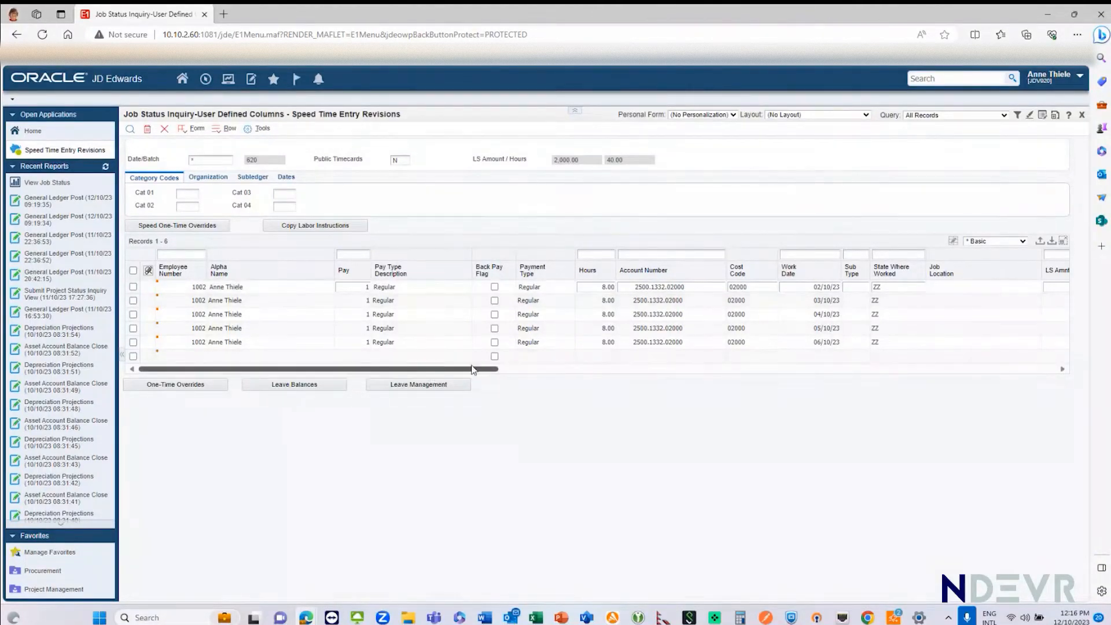
{"action": "left_click_drag", "start_coordinate": [476, 373], "coordinate": [502, 375]}
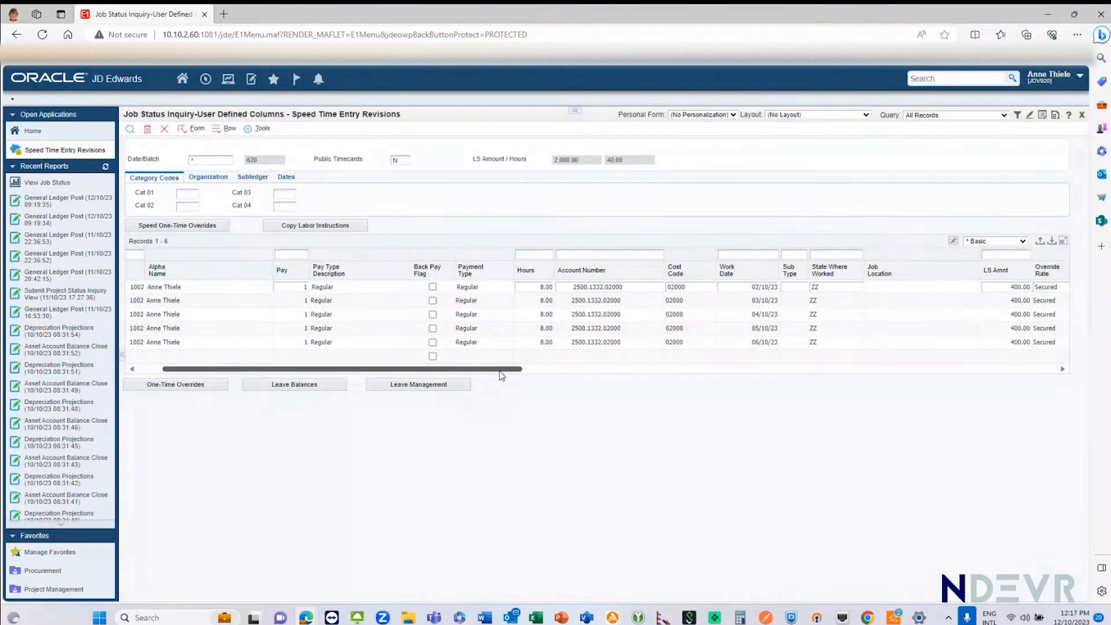
{"action": "left_click_drag", "start_coordinate": [501, 375], "coordinate": [615, 376]}
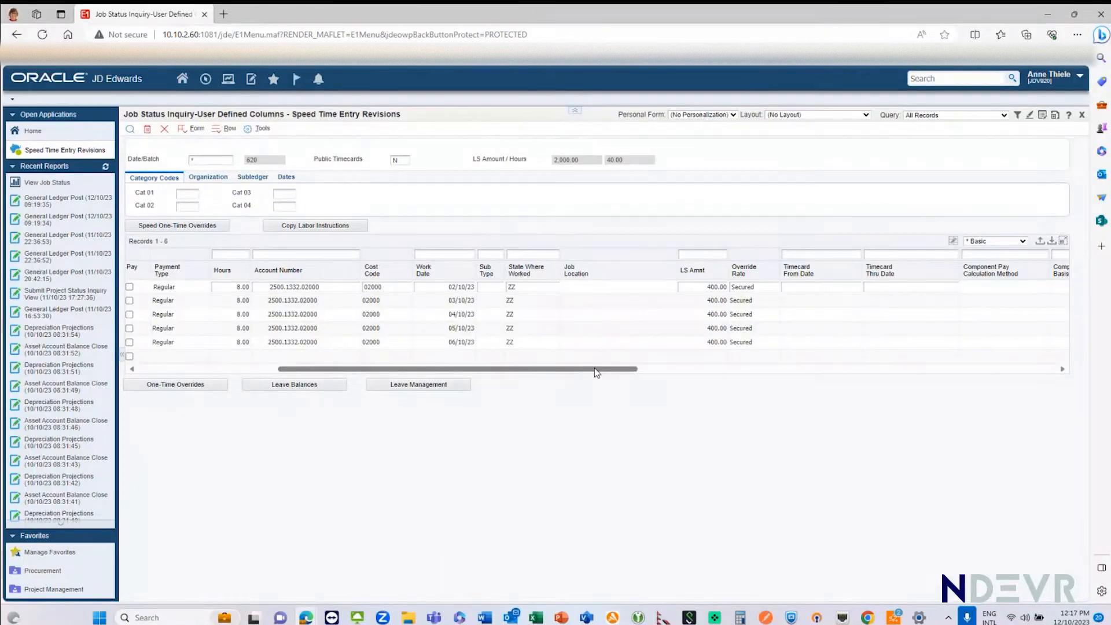
{"action": "left_click_drag", "start_coordinate": [595, 368], "coordinate": [355, 371]}
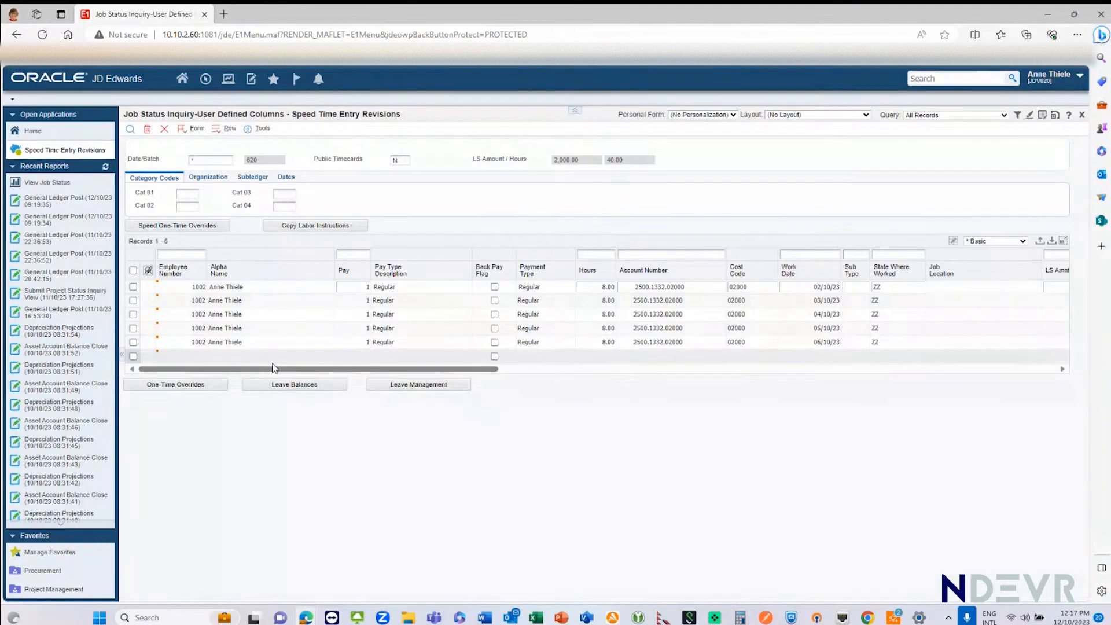
{"action": "left_click_drag", "start_coordinate": [270, 372], "coordinate": [199, 389]}
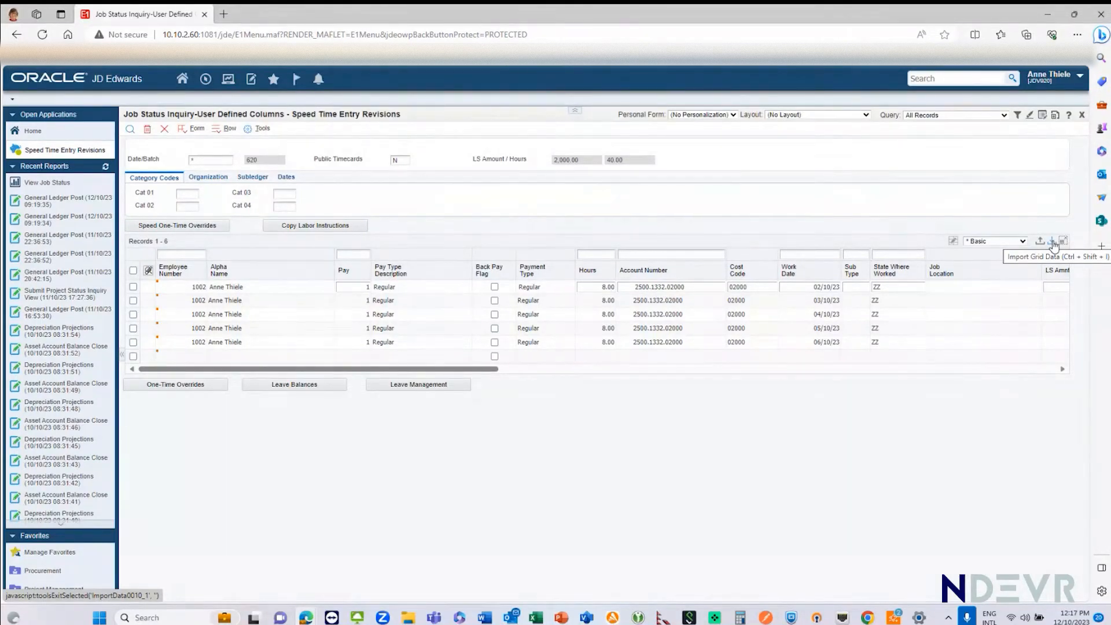
{"action": "left_click", "coordinate": [166, 285]}
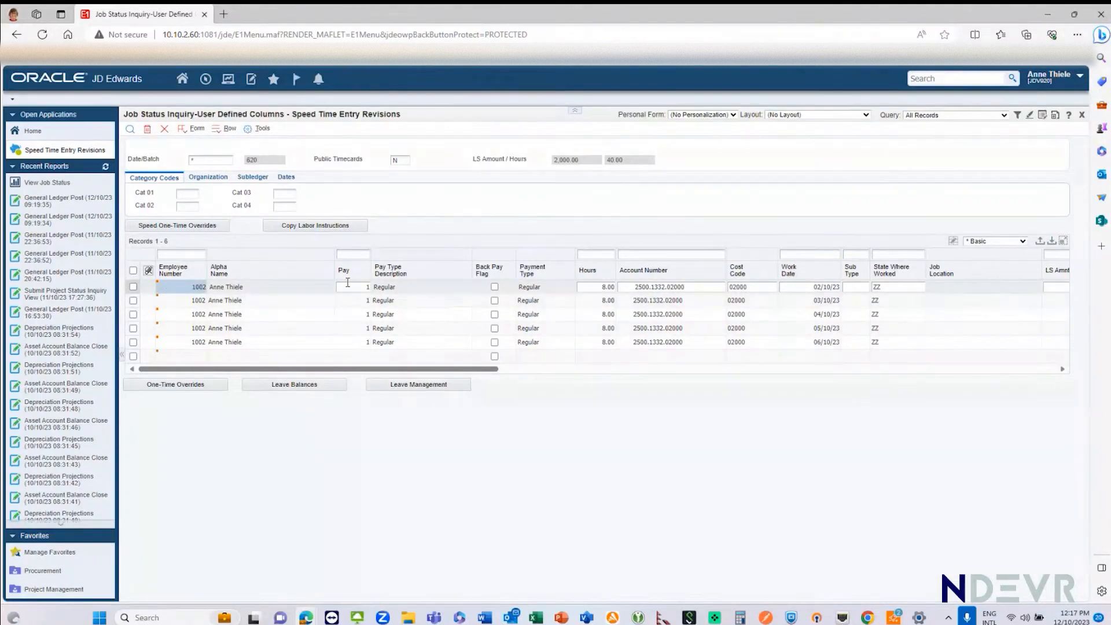
{"action": "right_click", "coordinate": [348, 283]}
{"action": "left_click", "coordinate": [340, 288]}
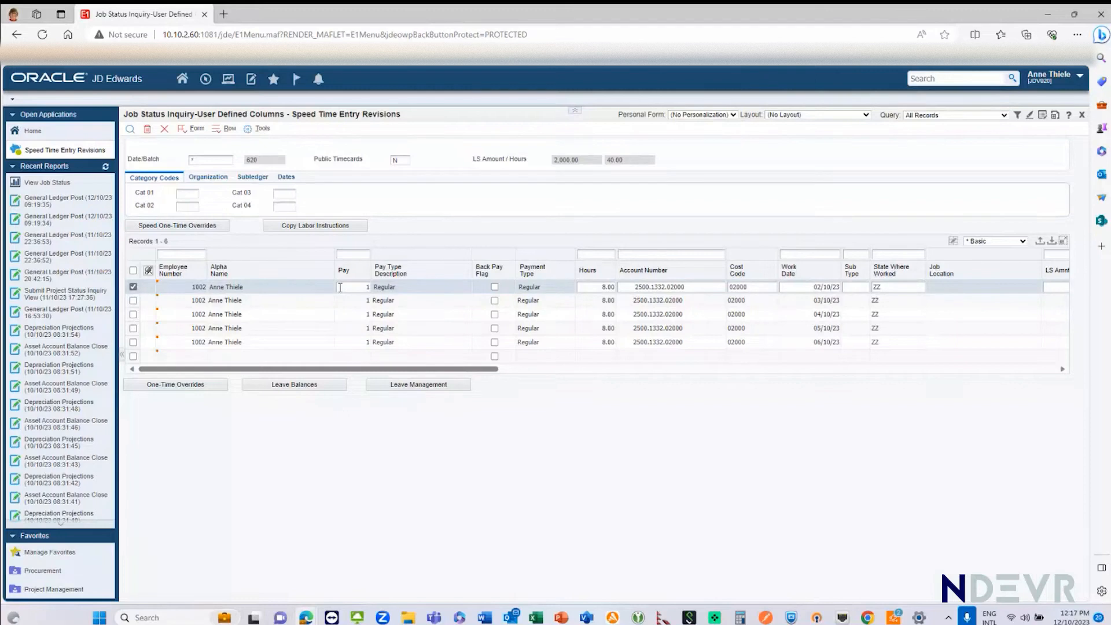